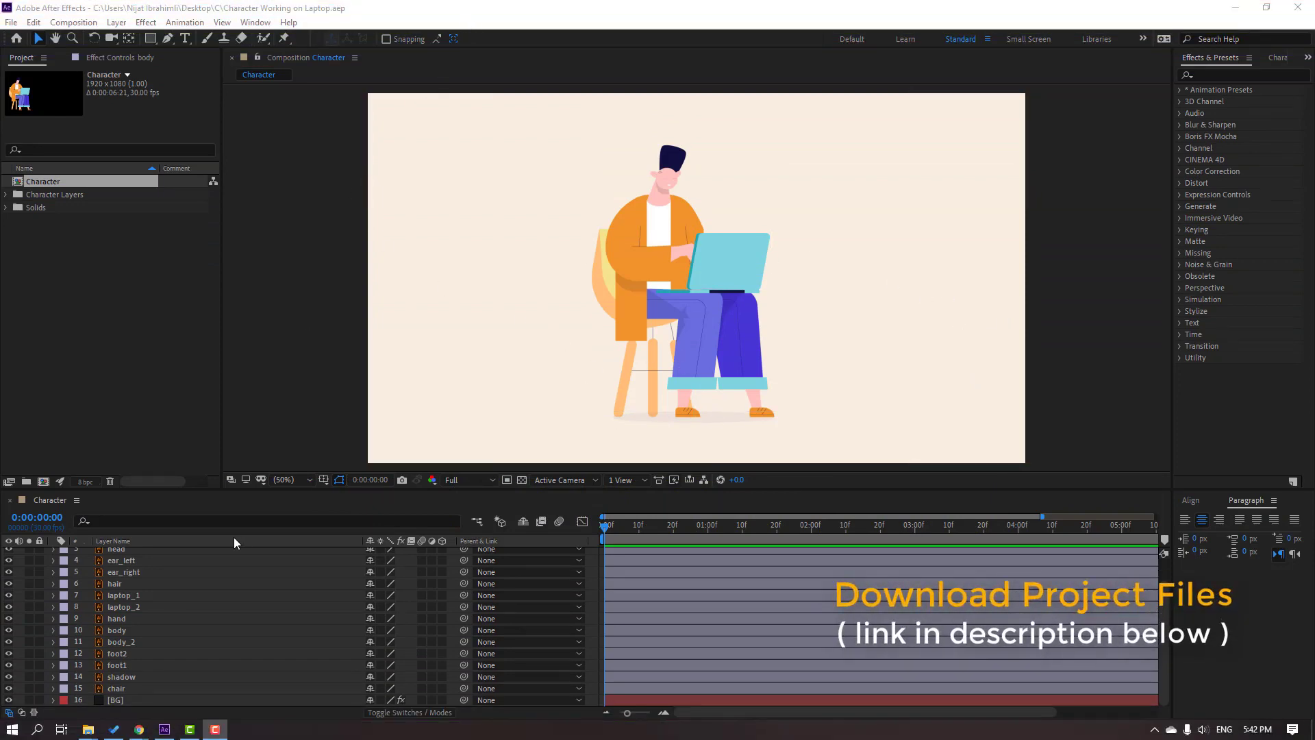
Pre-compose the mouth, eyes, head, ear_left, ear_right and hair layers into a new composition named HEAD
{"action": "scroll", "coordinate": [201, 642], "scroll_direction": "up", "scroll_amount": 1}
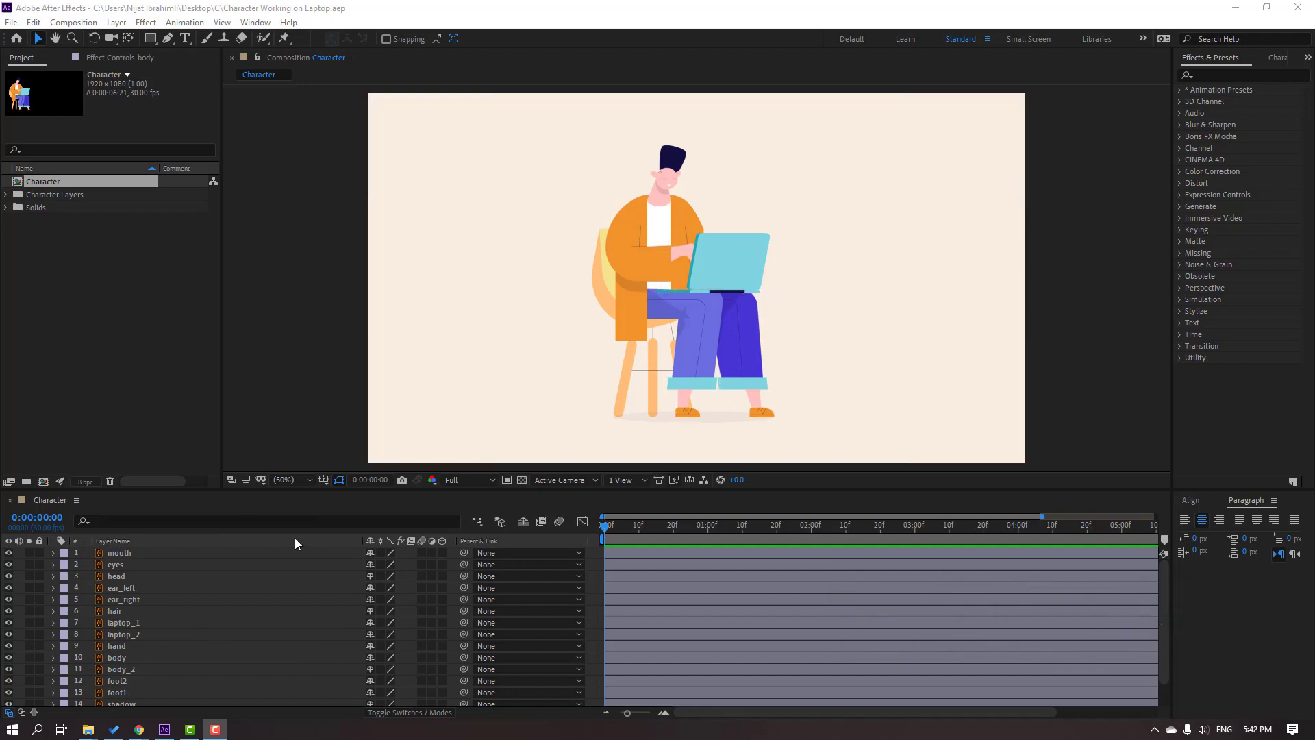
{"action": "left_click", "coordinate": [131, 553]}
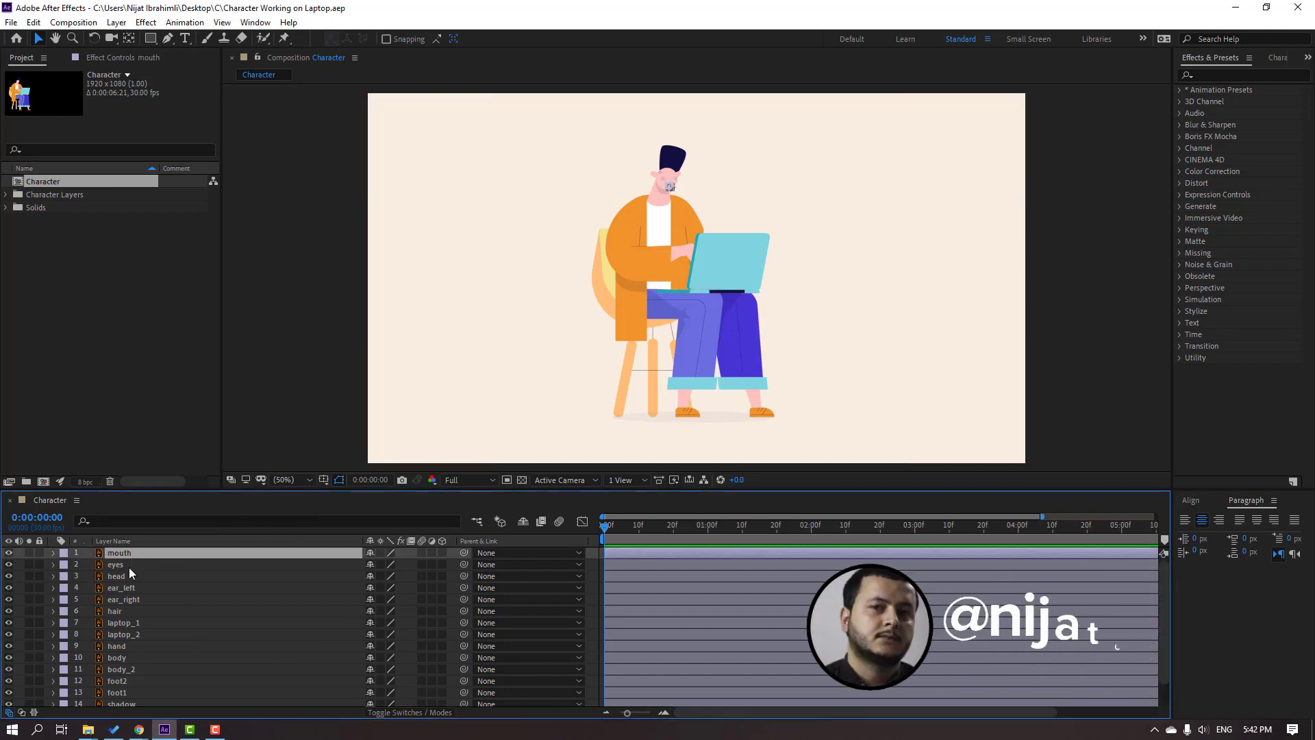
{"action": "left_click", "coordinate": [130, 565], "text": "shift"}
{"action": "left_click", "coordinate": [130, 588], "text": "shift"}
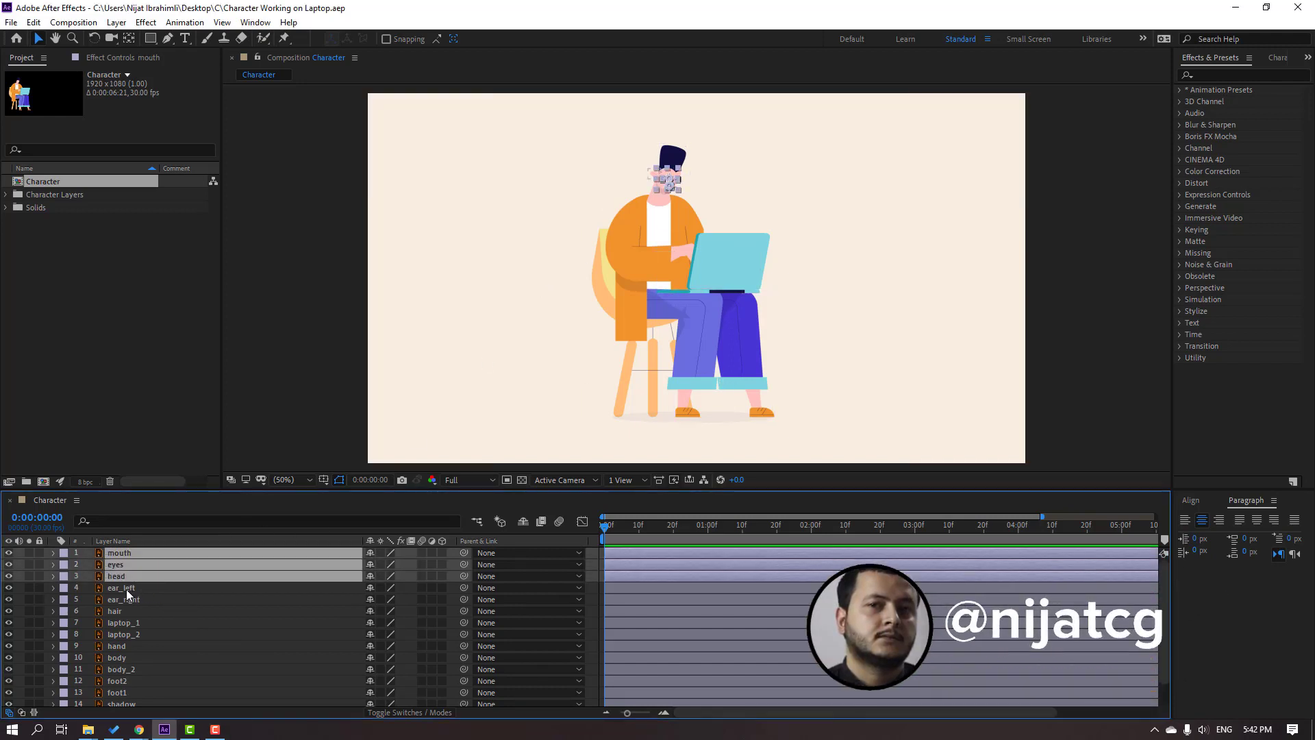
{"action": "left_click", "coordinate": [132, 610], "text": "shift"}
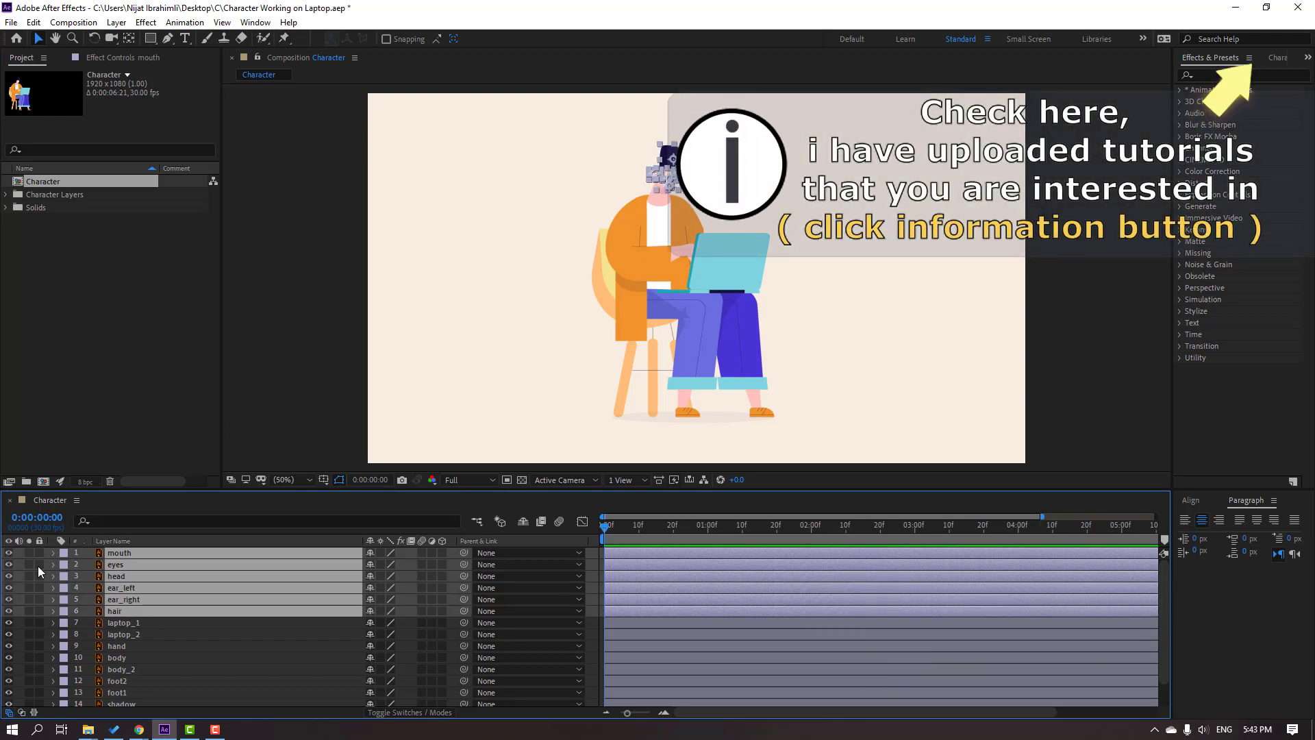
{"action": "right_click", "coordinate": [130, 579]}
{"action": "left_click", "coordinate": [180, 521]}
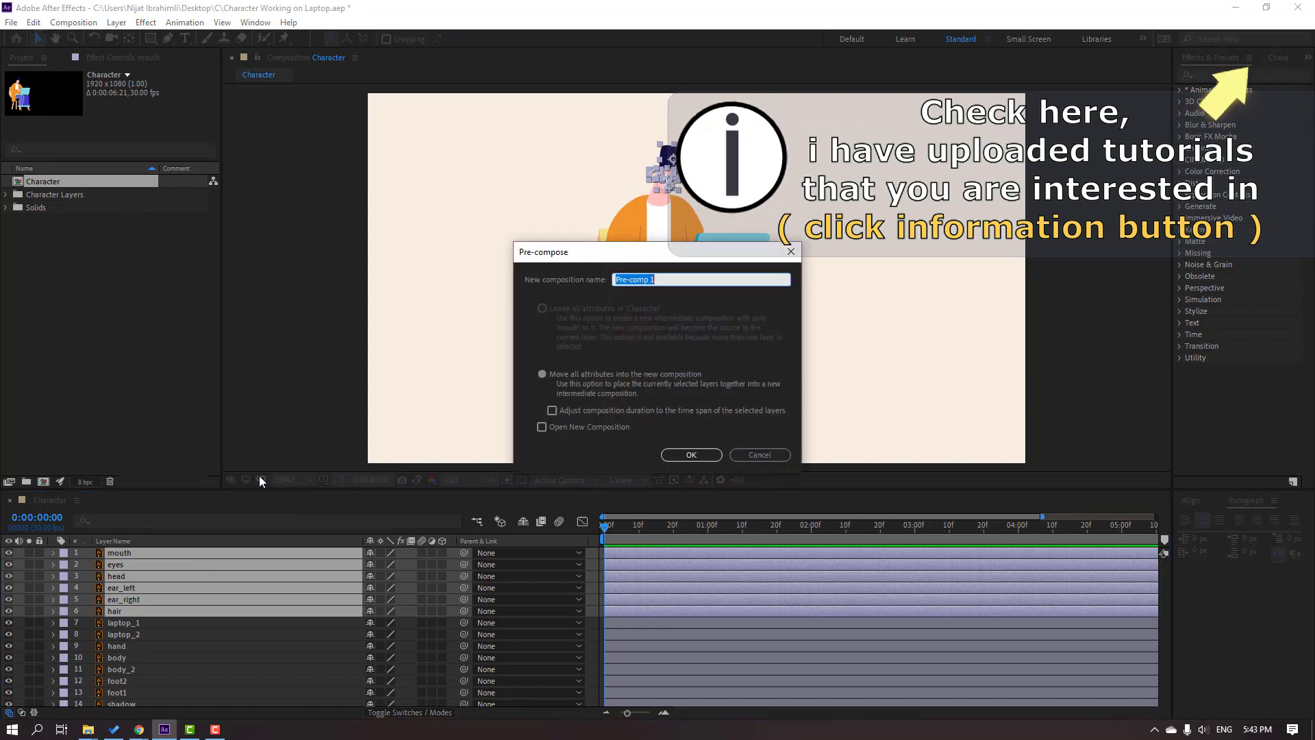
{"action": "type", "text": "GEA"}
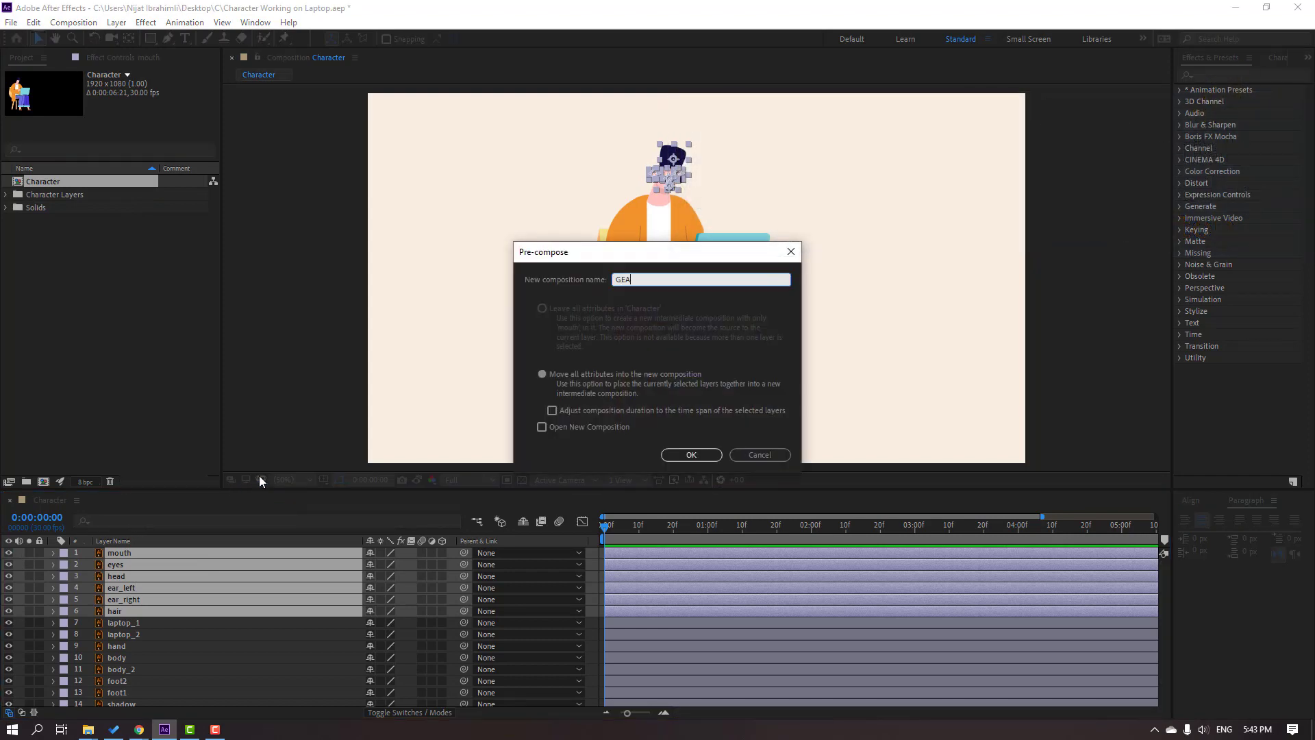
{"action": "type", "text": "D"}
{"action": "key", "text": "ctrl+a"}
{"action": "left_click", "coordinate": [676, 454]}
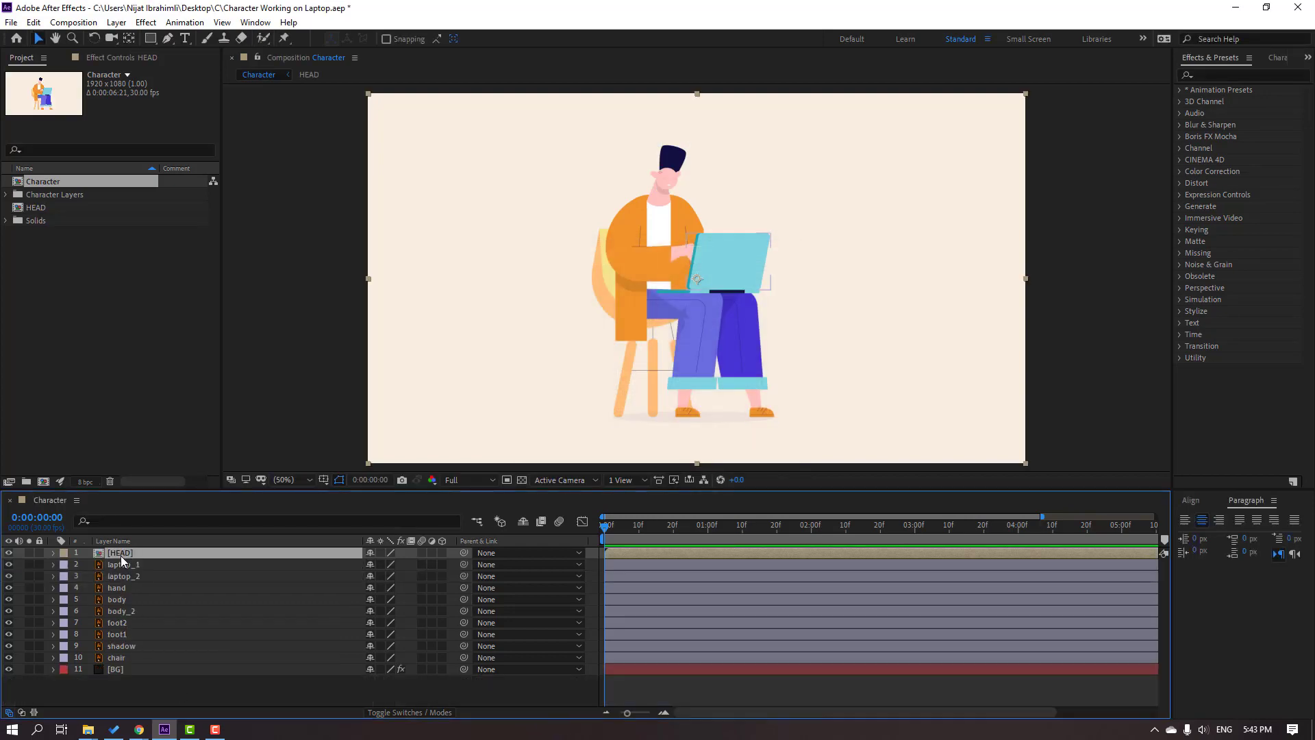
Crop the HEAD composition to a region of interest of about 155 x 162 px around the head, and return to the Character composition
{"action": "double_click", "coordinate": [120, 554]}
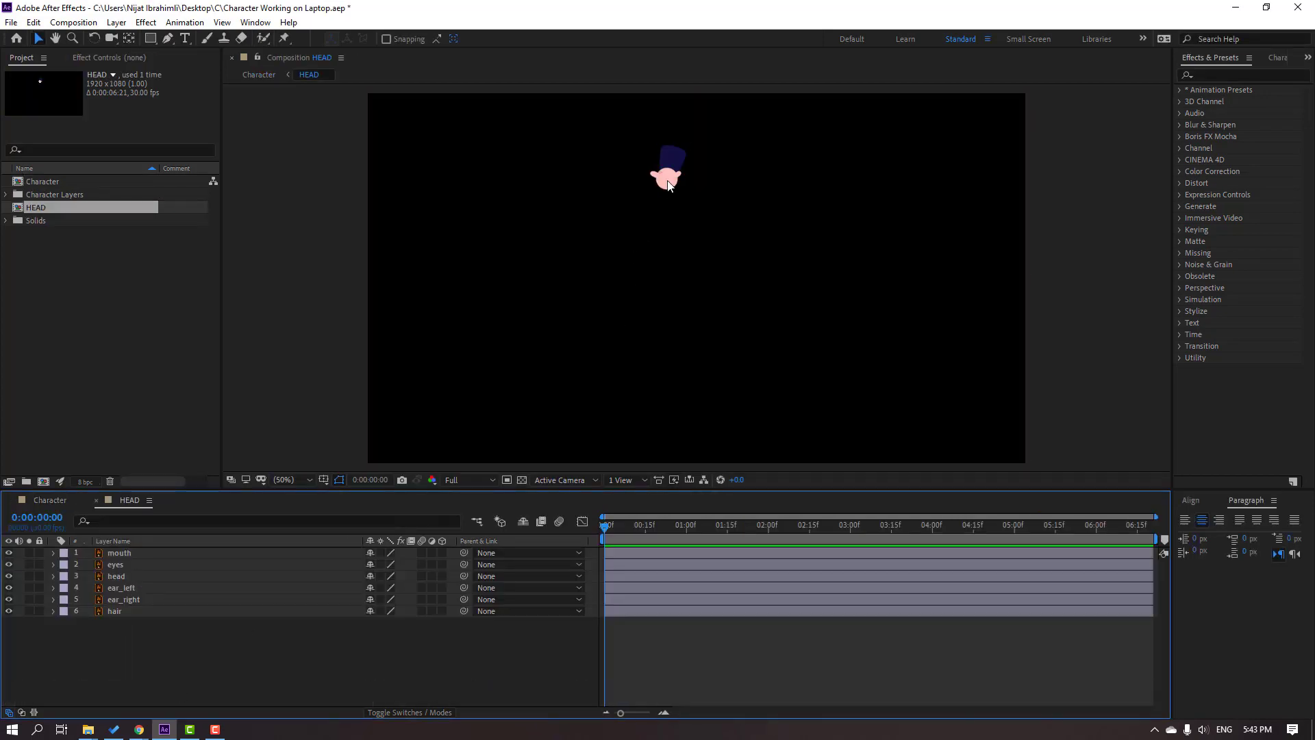
{"action": "left_click_drag", "start_coordinate": [668, 181], "coordinate": [683, 285]}
{"action": "scroll", "coordinate": [683, 284], "scroll_direction": "up", "scroll_amount": 1}
{"action": "scroll", "coordinate": [681, 281], "scroll_direction": "down", "scroll_amount": 1}
{"action": "scroll", "coordinate": [681, 281], "scroll_direction": "up", "scroll_amount": 1}
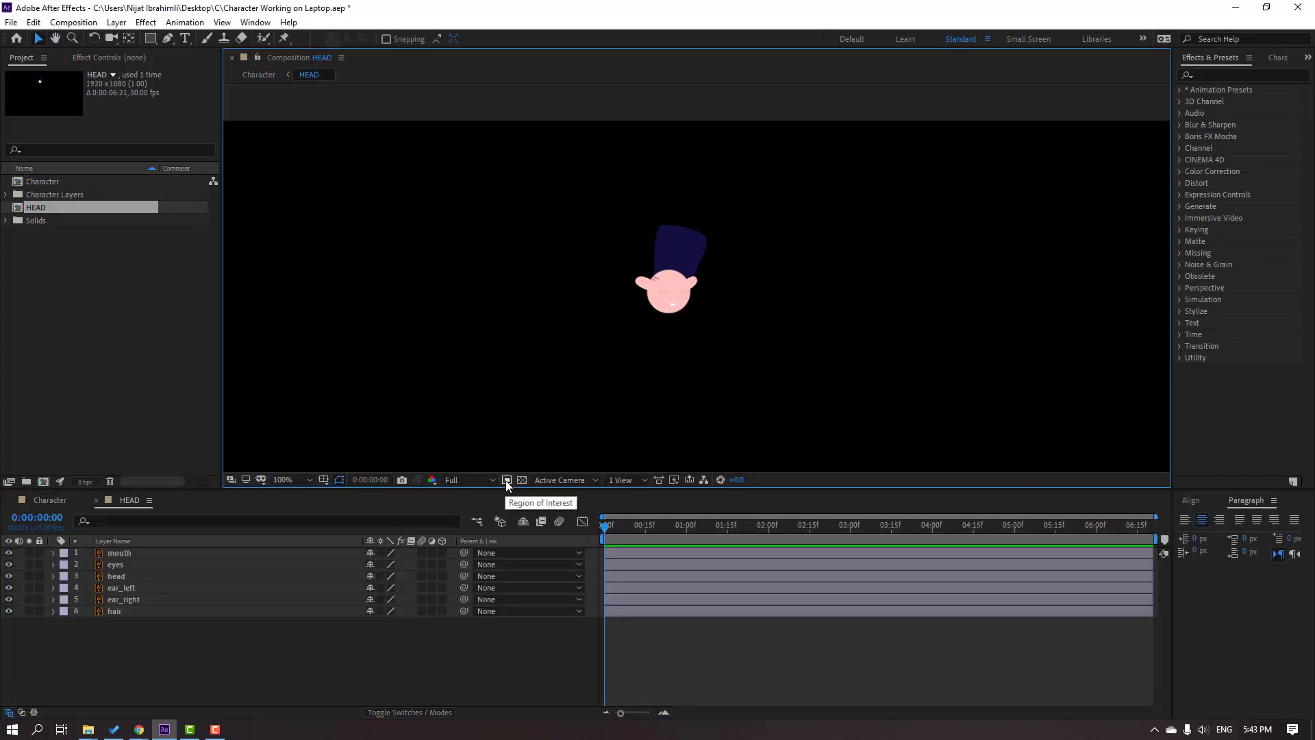
{"action": "left_click", "coordinate": [506, 480]}
{"action": "left_click_drag", "start_coordinate": [613, 210], "coordinate": [721, 326]}
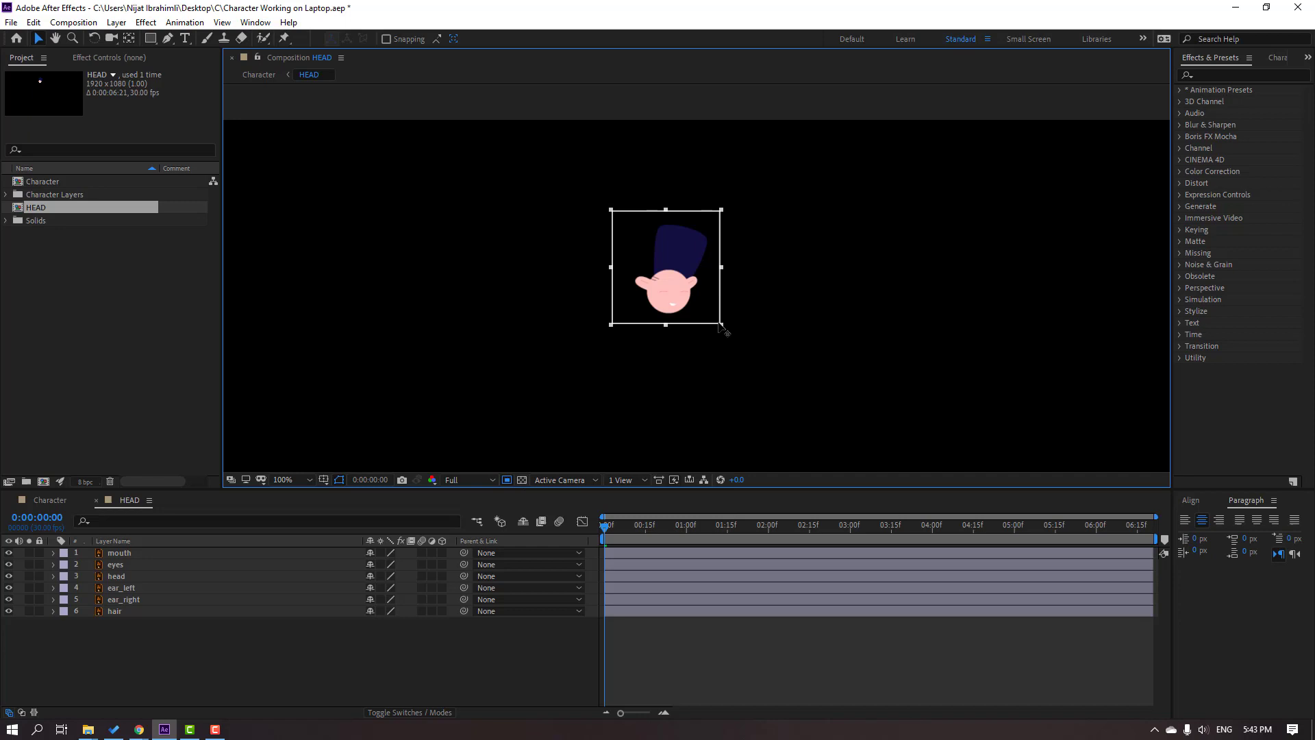
{"action": "left_click", "coordinate": [74, 22]}
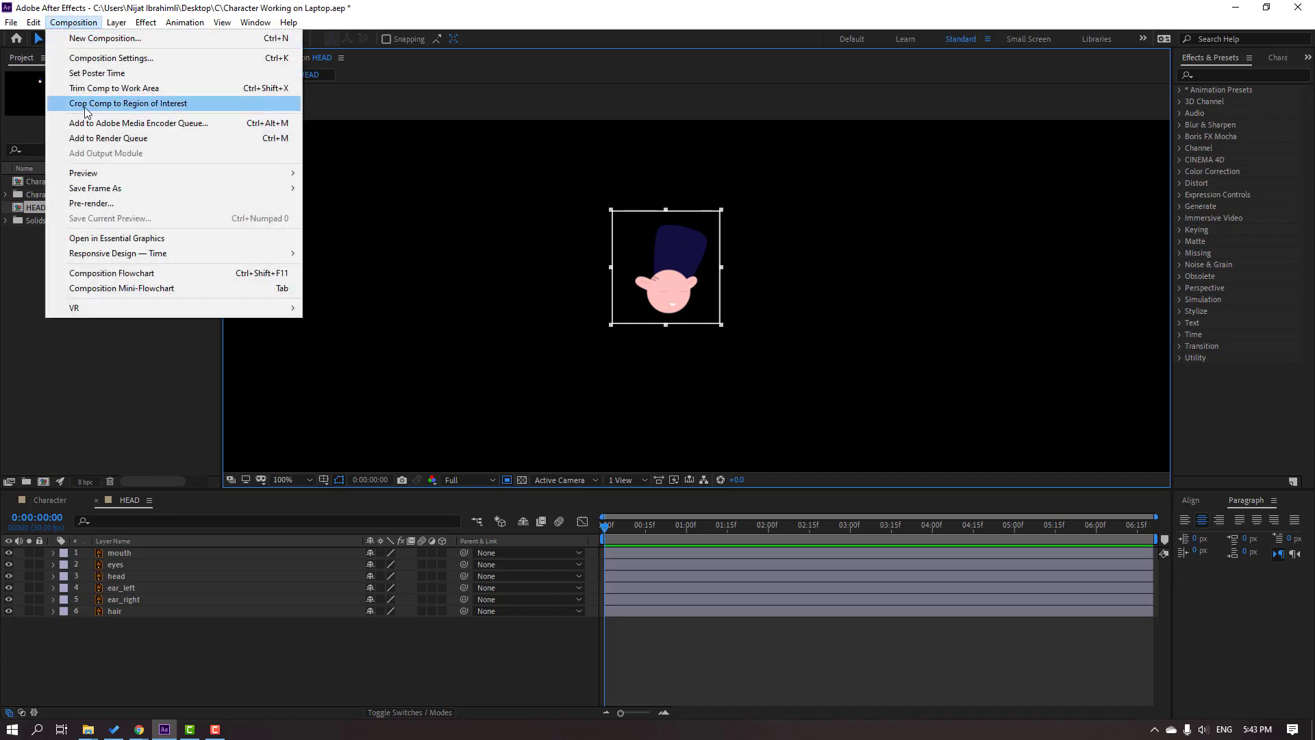
{"action": "left_click", "coordinate": [197, 105]}
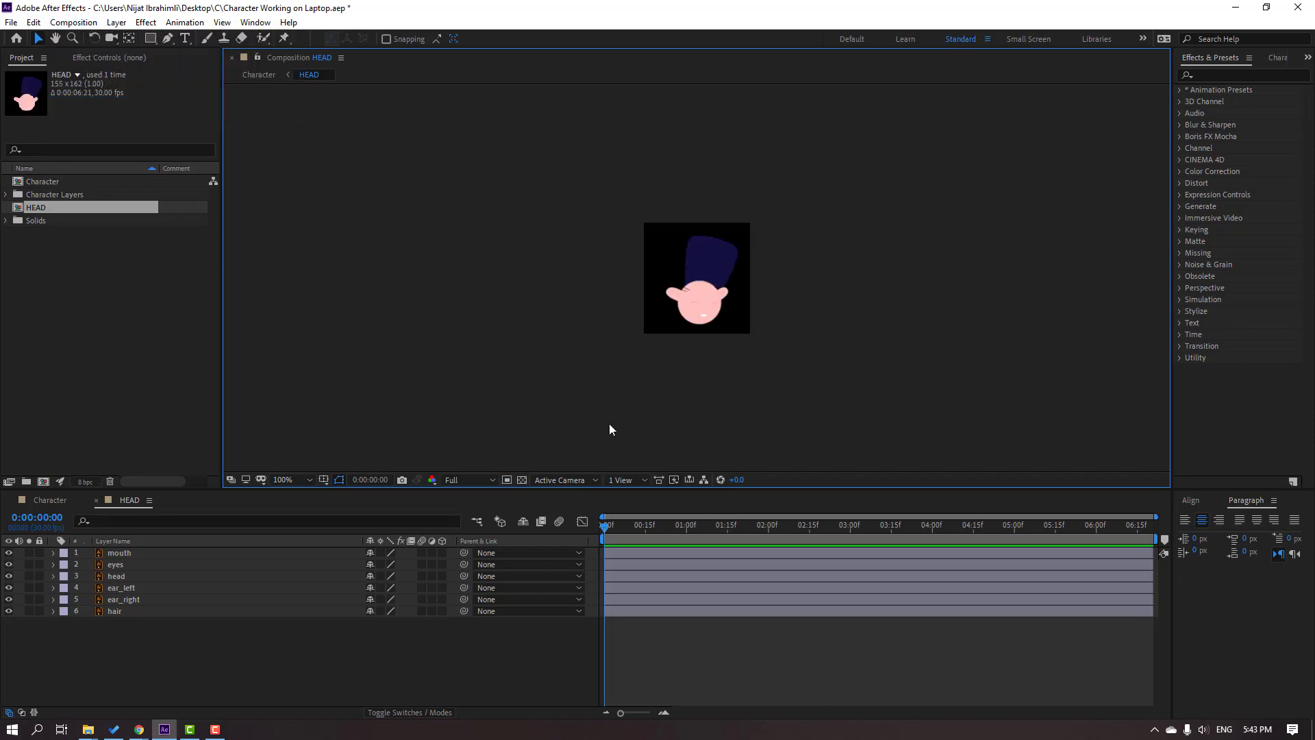
{"action": "left_click", "coordinate": [97, 502]}
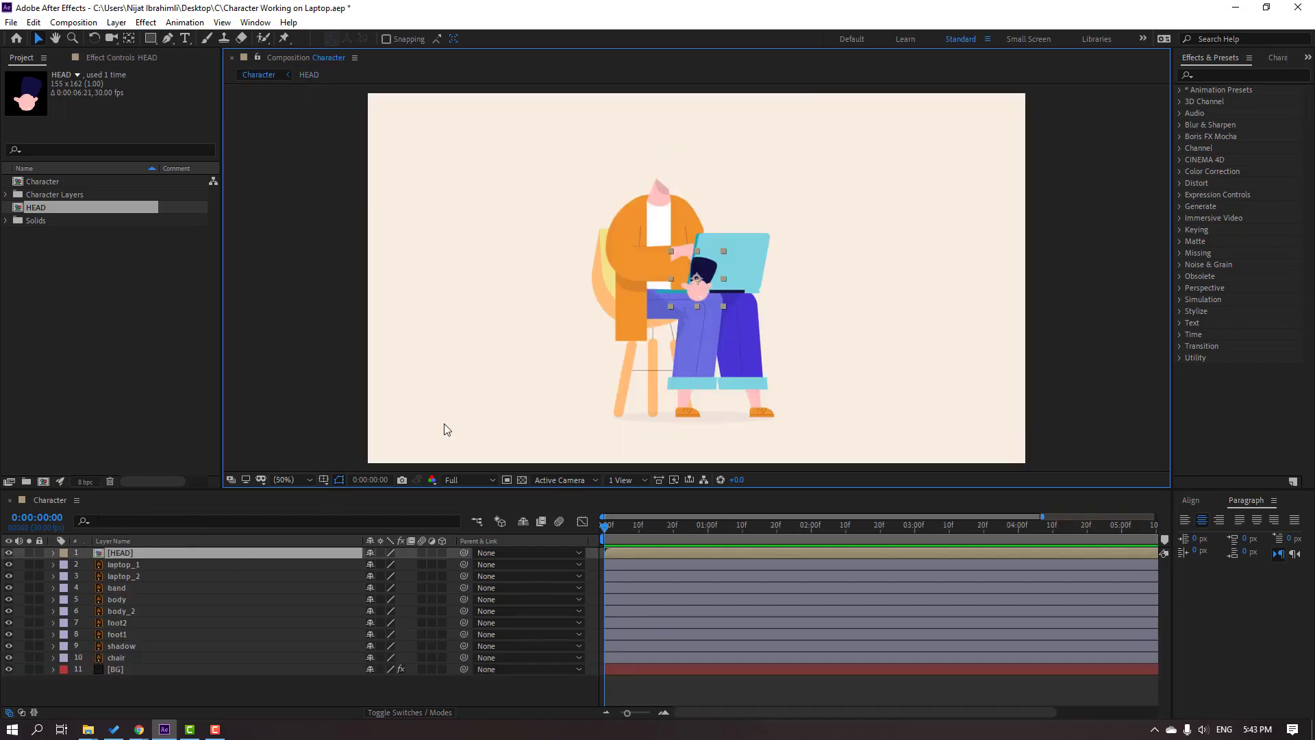
Move the HEAD layer from the middle of the composition back onto the character's neck
{"action": "scroll", "coordinate": [741, 257], "scroll_direction": "up", "scroll_amount": 1}
{"action": "left_click_drag", "start_coordinate": [726, 275], "coordinate": [614, 149]}
{"action": "left_click_drag", "start_coordinate": [561, 191], "coordinate": [608, 278]}
{"action": "scroll", "coordinate": [609, 278], "scroll_direction": "up", "scroll_amount": 1}
Set the HEAD layer's scale to 105% and nudge the head slightly upward on the neck
{"action": "key", "text": "s"}
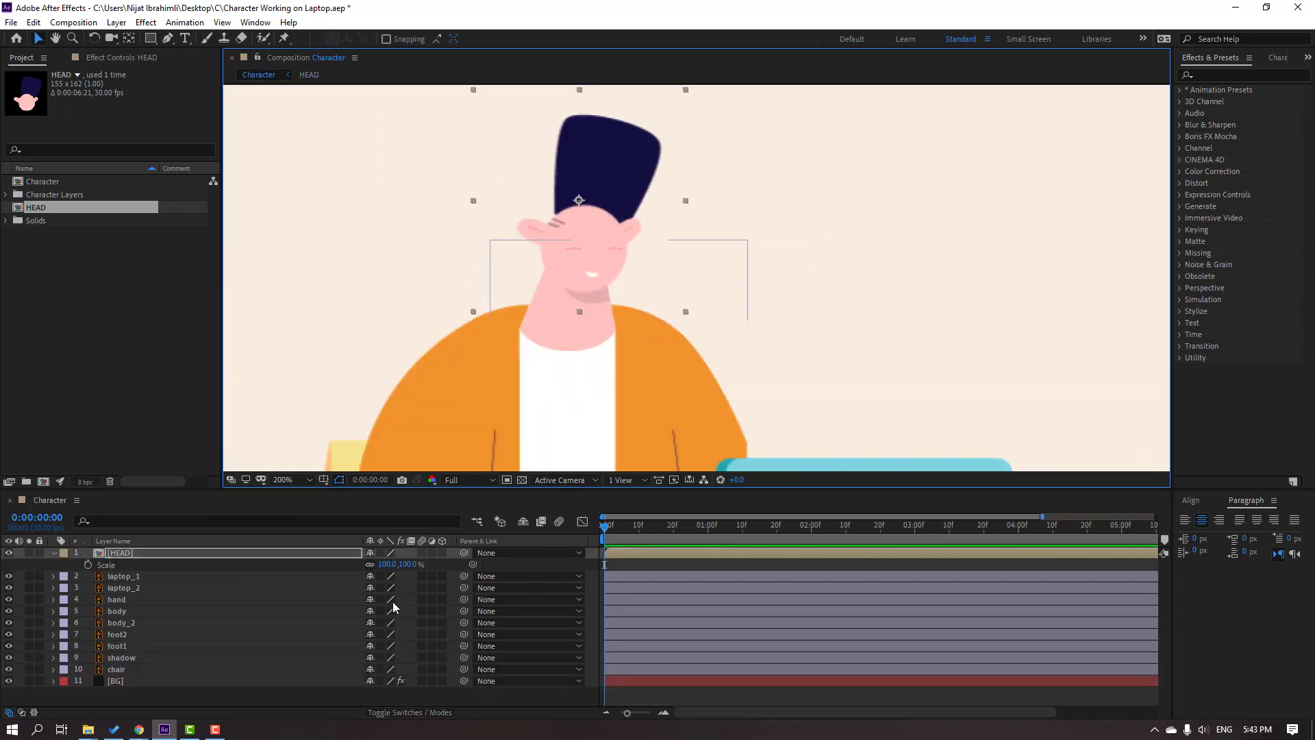
{"action": "left_click", "coordinate": [382, 566]}
{"action": "type", "text": "105"}
{"action": "key", "text": "Return"}
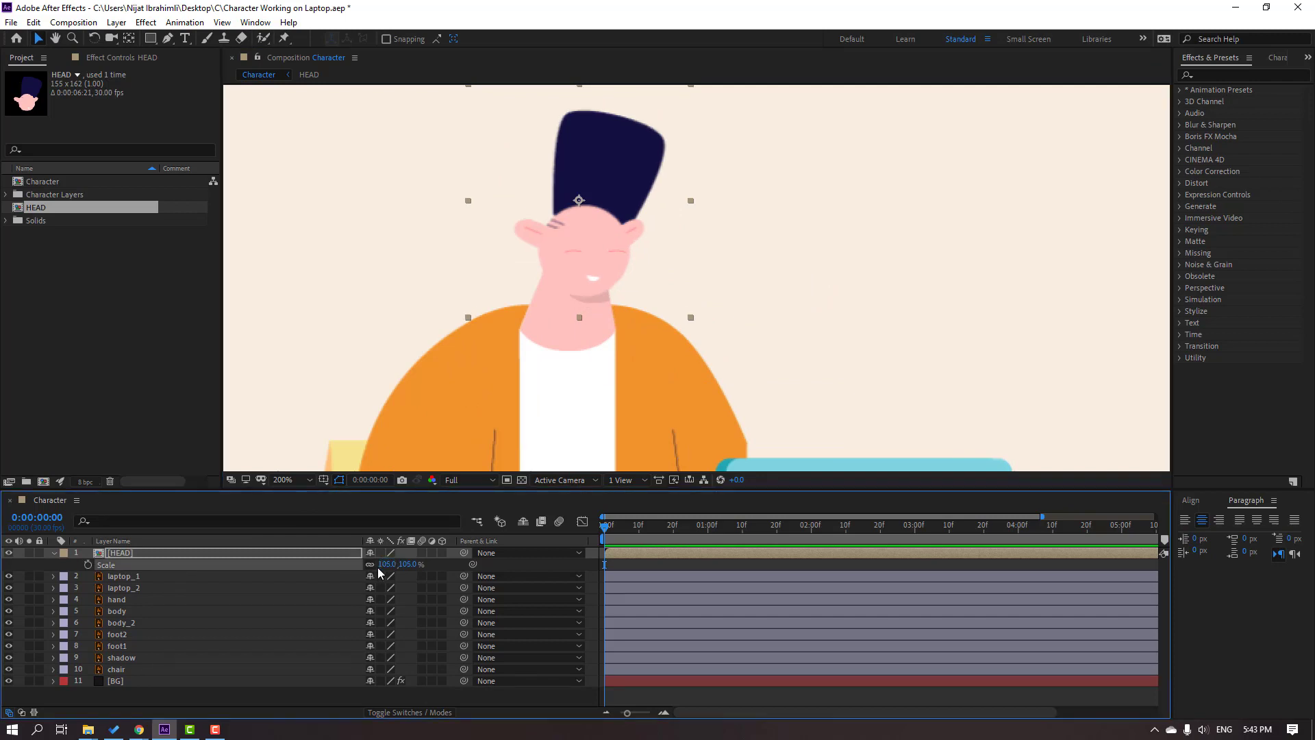
{"action": "mouse_move", "coordinate": [606, 275]}
{"action": "left_mouse_down"}
{"action": "mouse_move", "coordinate": [602, 253]}
{"action": "mouse_move", "coordinate": [609, 268]}
{"action": "left_mouse_up"}
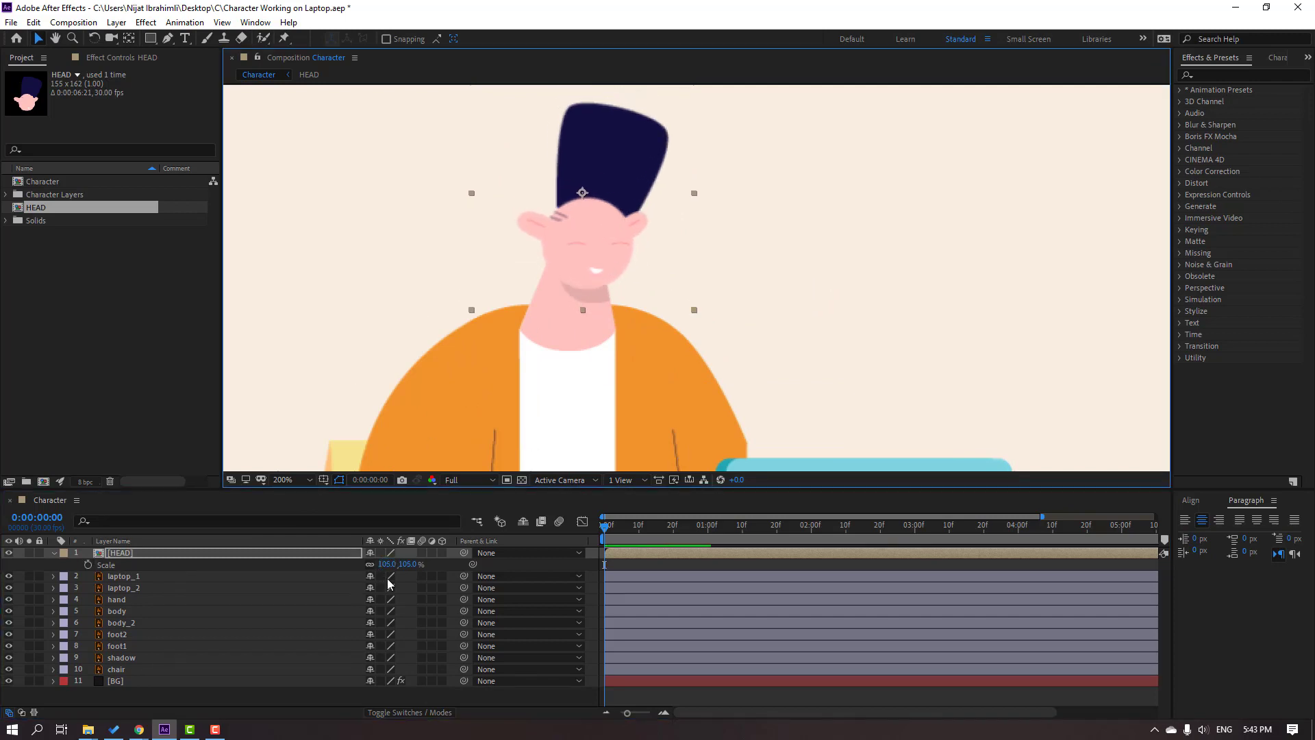
Set the HEAD layer's scale to 150% and raise the head so its chin fits the neck
{"action": "left_click", "coordinate": [387, 565]}
{"action": "left_click", "coordinate": [387, 565]}
{"action": "type", "text": "150"}
{"action": "key", "text": "Return"}
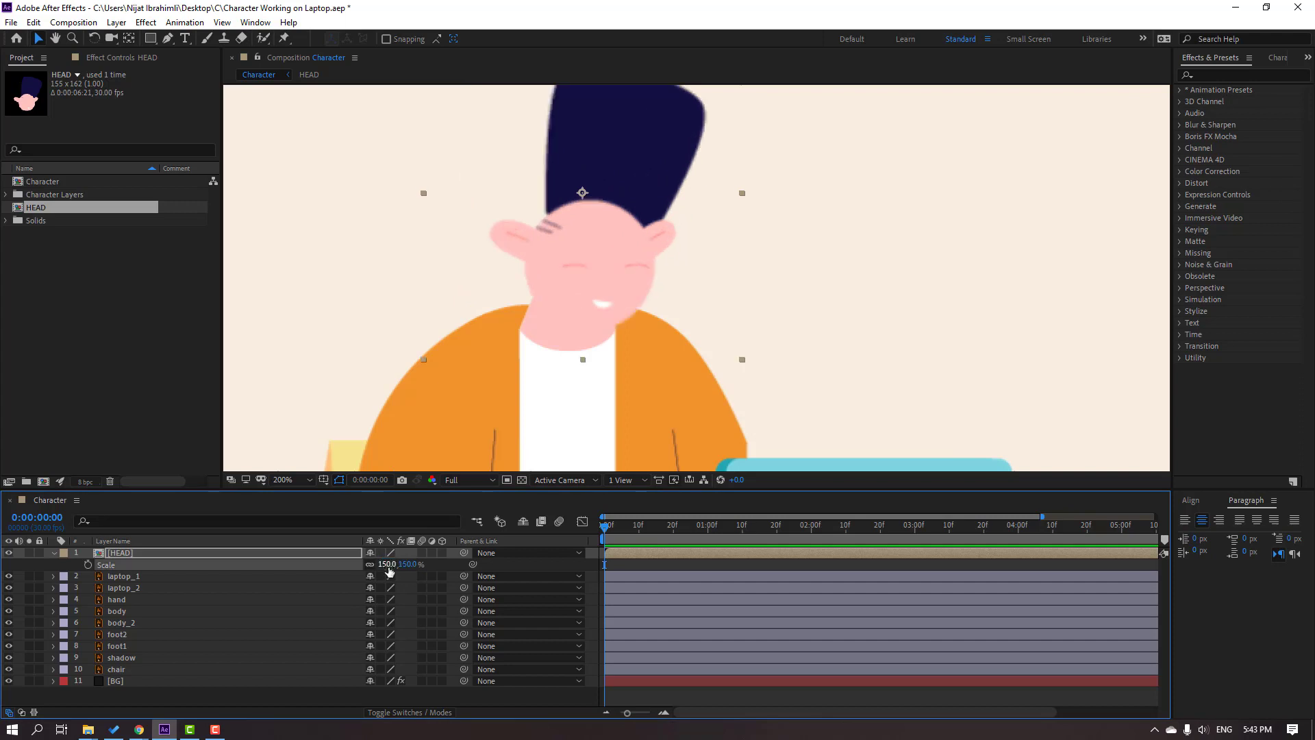
{"action": "left_click_drag", "start_coordinate": [577, 282], "coordinate": [581, 255]}
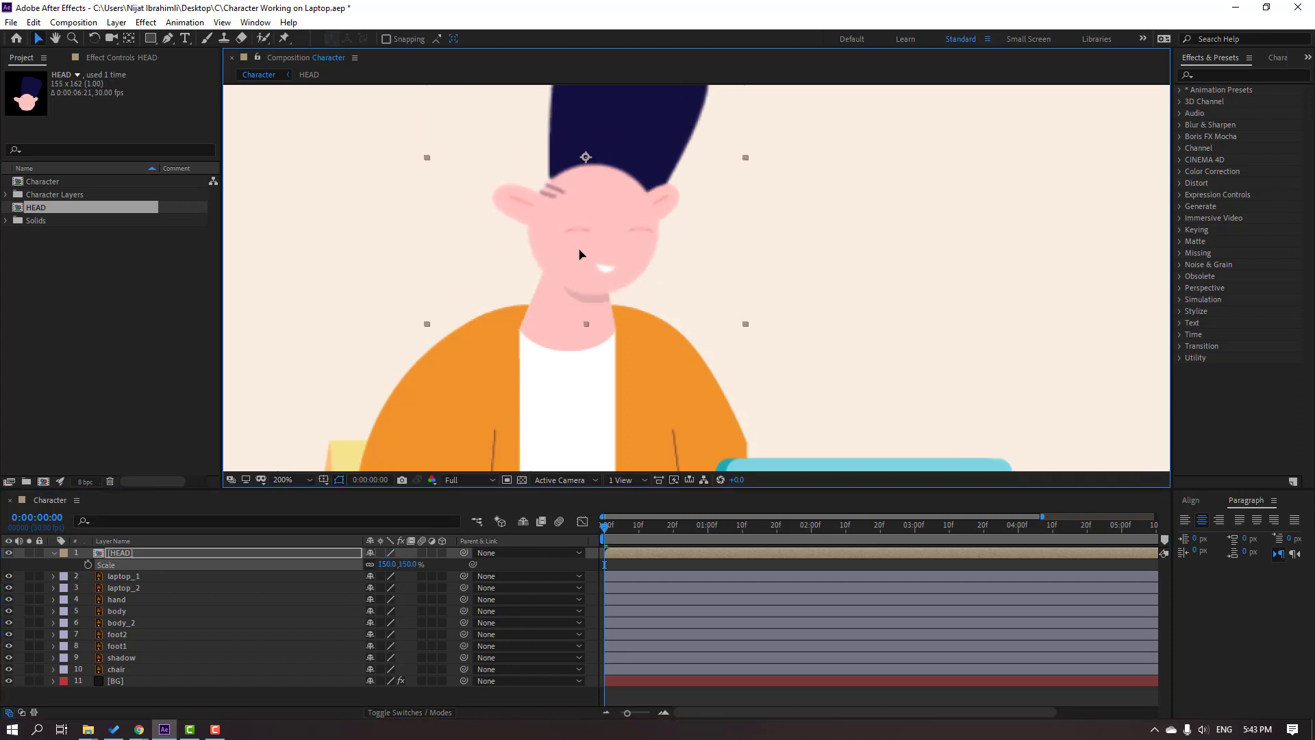
Enable Collapse Transformations on the HEAD layer and Continuously Rasterize on all six layers inside HEAD, then return to the Character composition
{"action": "left_click", "coordinate": [381, 553]}
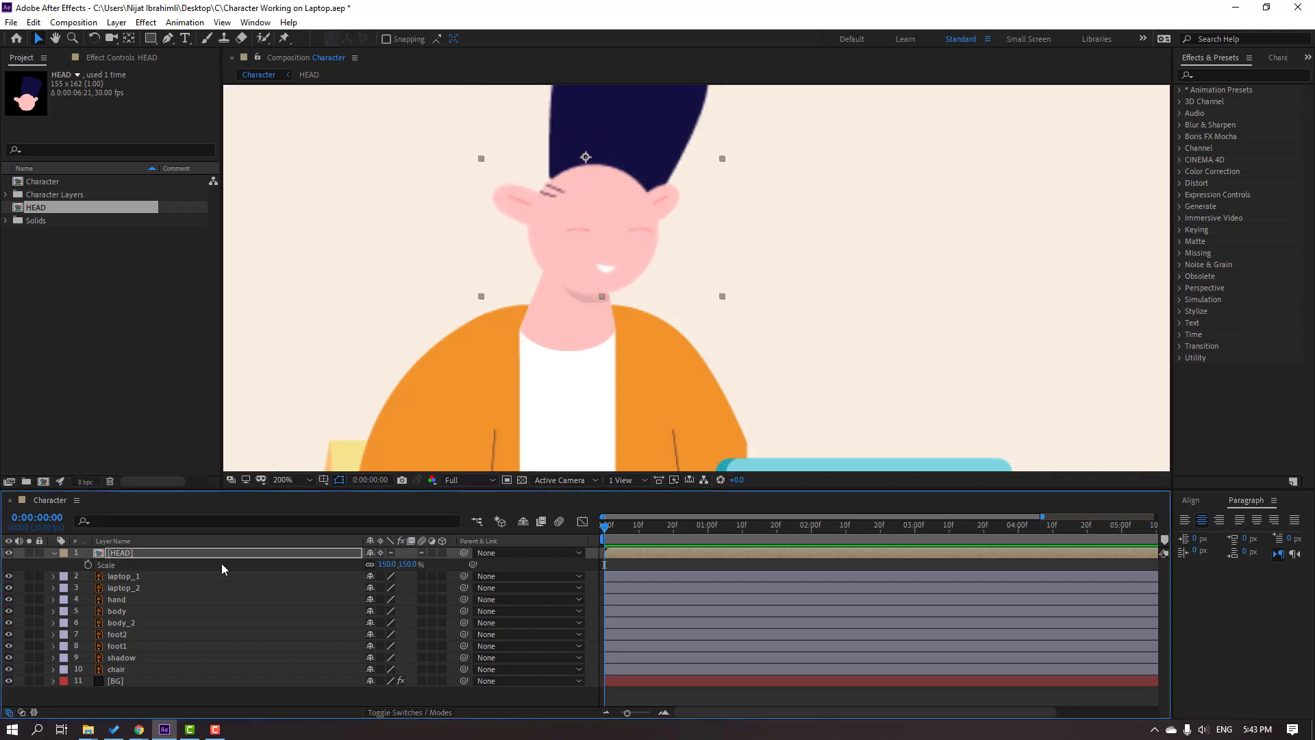
{"action": "double_click", "coordinate": [113, 553]}
{"action": "left_click_drag", "start_coordinate": [130, 663], "coordinate": [111, 550]}
{"action": "scroll", "coordinate": [713, 287], "scroll_direction": "up", "scroll_amount": 4}
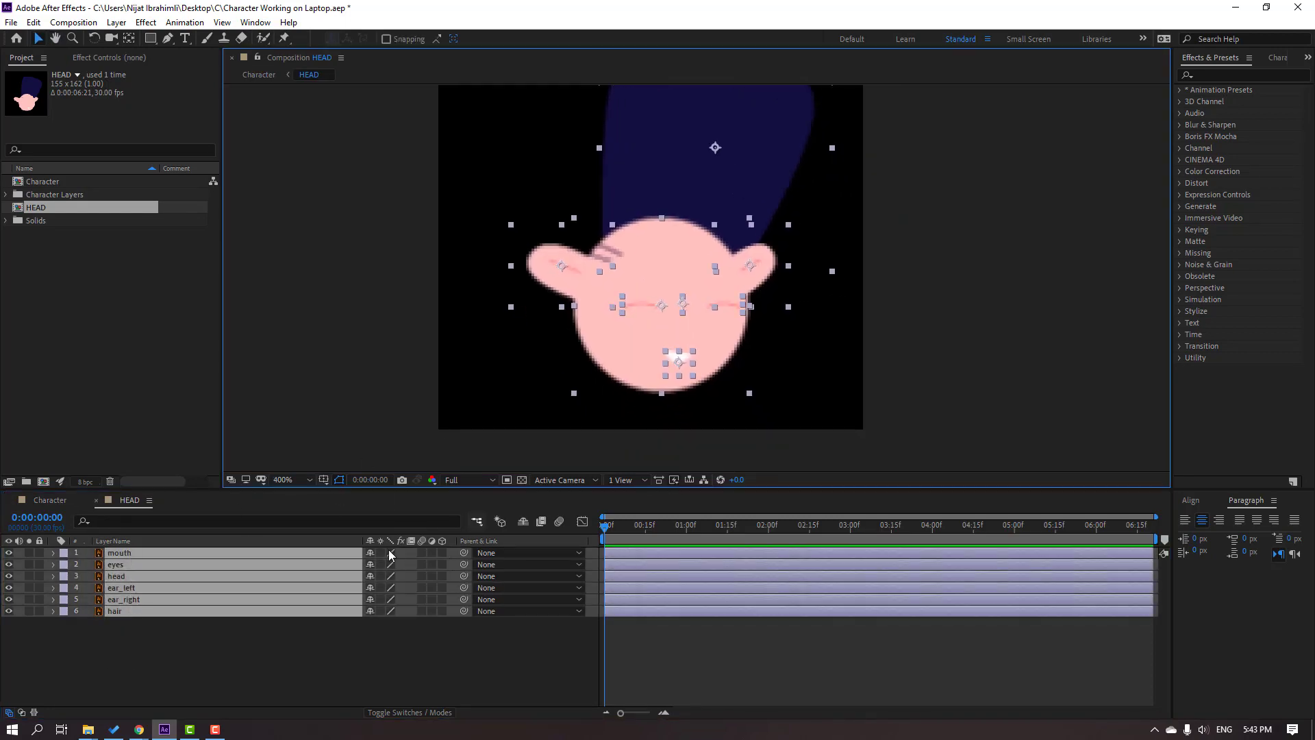
{"action": "left_click", "coordinate": [382, 553]}
{"action": "scroll", "coordinate": [606, 179], "scroll_direction": "up", "scroll_amount": 1}
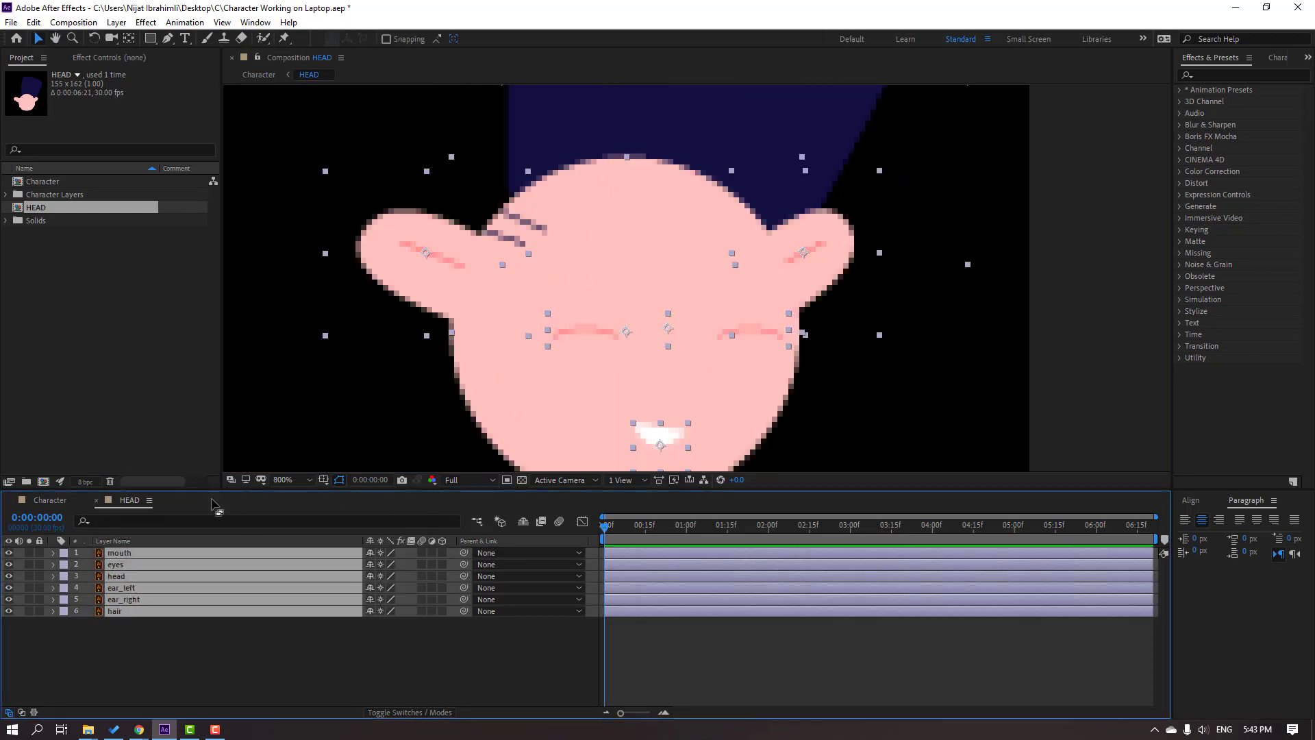
{"action": "left_click", "coordinate": [47, 507]}
{"action": "scroll", "coordinate": [507, 383], "scroll_direction": "down", "scroll_amount": 4}
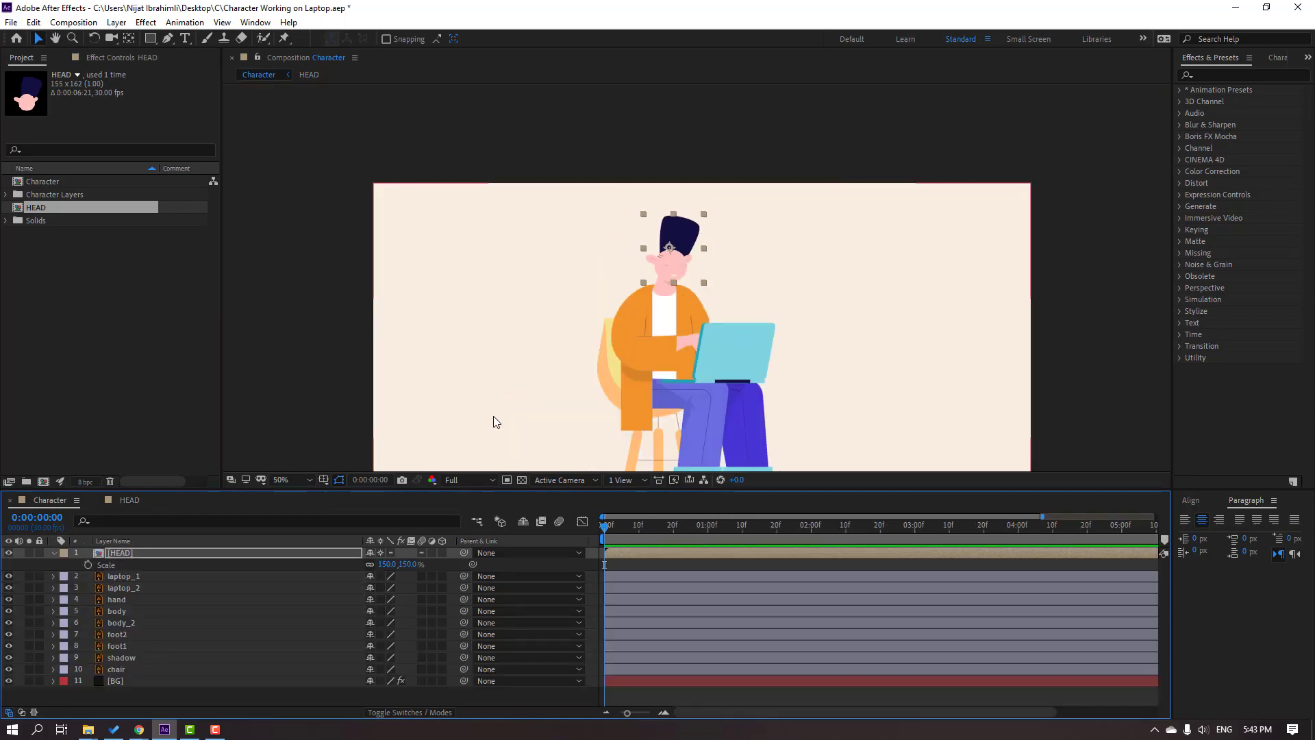
{"action": "key", "text": "v"}
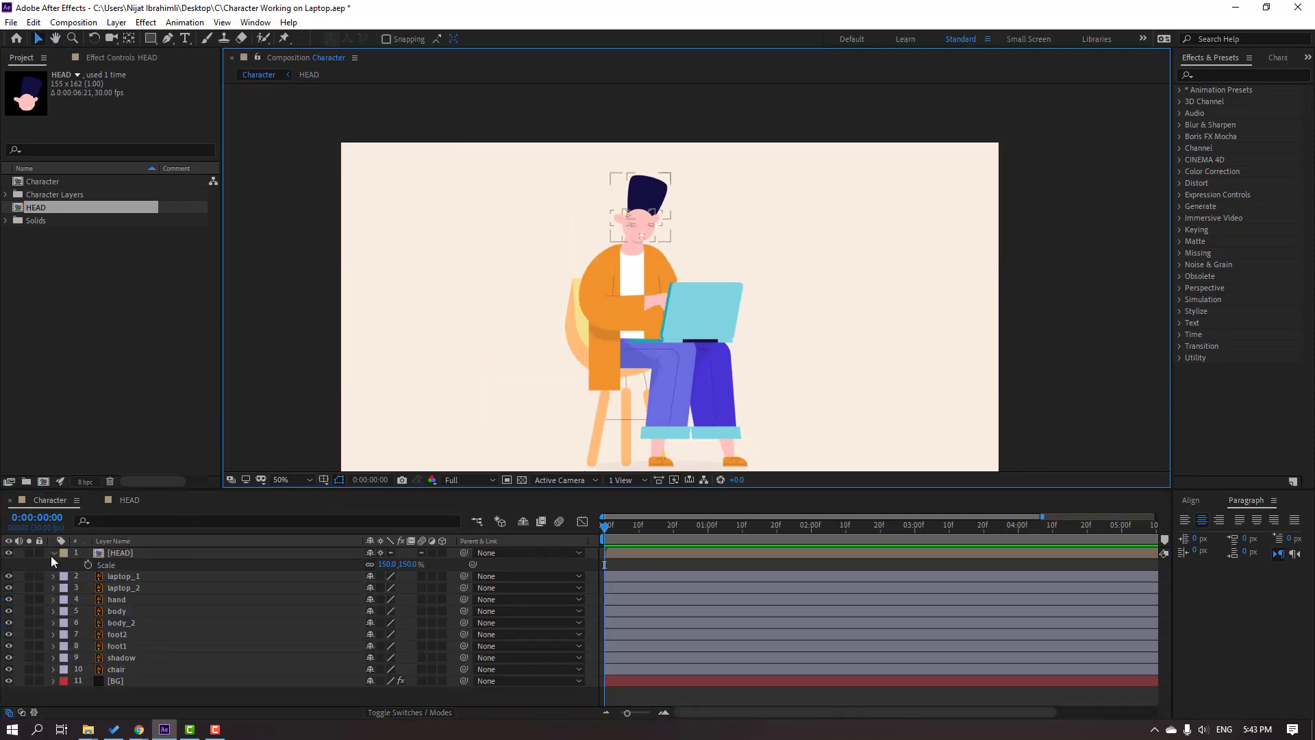
Isolate the HEAD layer, move its anchor point down to the chin, and show all layers again
{"action": "left_click", "coordinate": [53, 553]}
{"action": "left_click", "coordinate": [29, 554]}
{"action": "scroll", "coordinate": [532, 249], "scroll_direction": "up", "scroll_amount": 4}
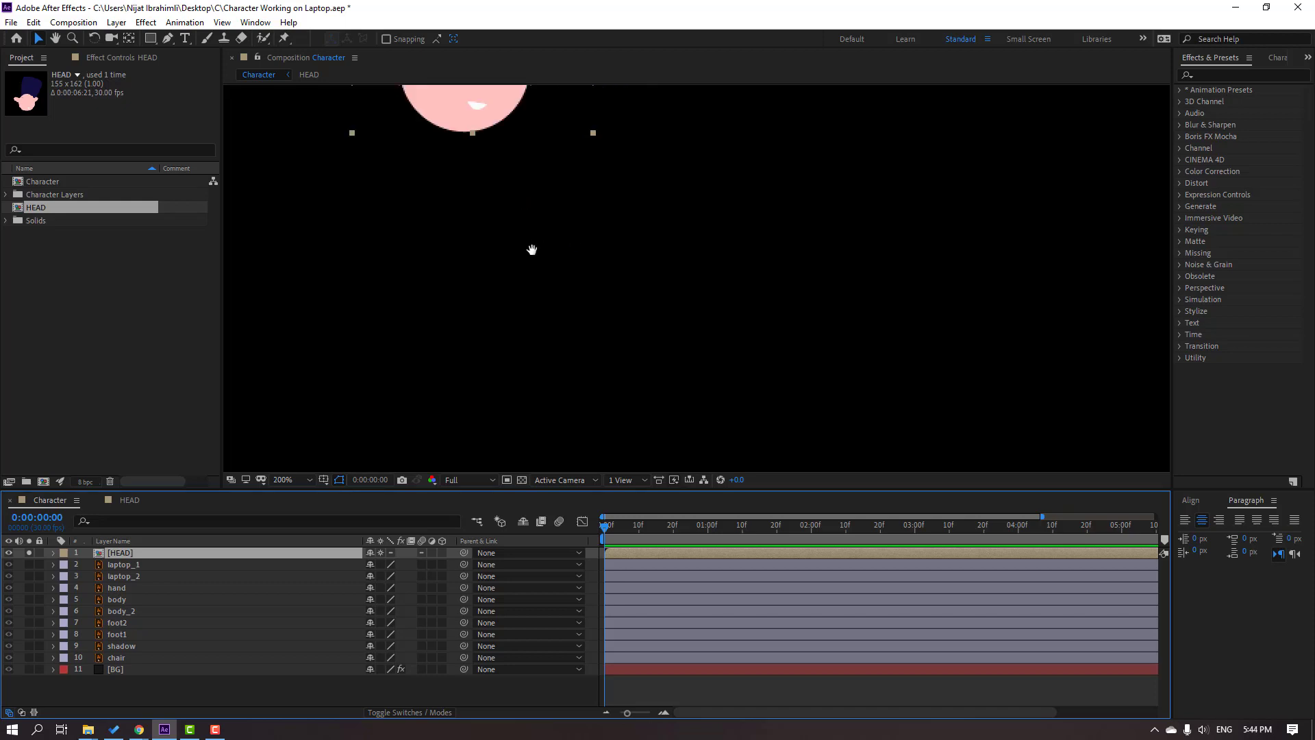
{"action": "left_click", "coordinate": [128, 40]}
{"action": "left_click_drag", "start_coordinate": [551, 121], "coordinate": [558, 253]}
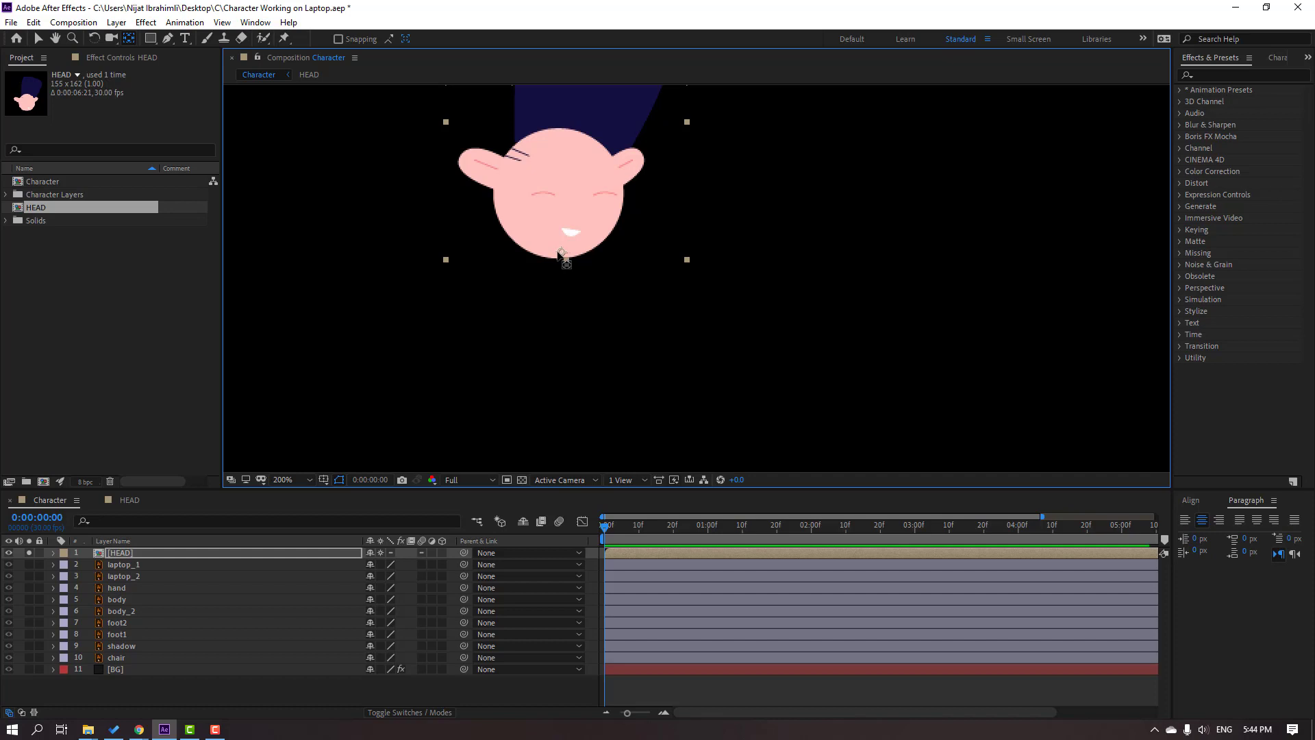
{"action": "left_click", "coordinate": [37, 39]}
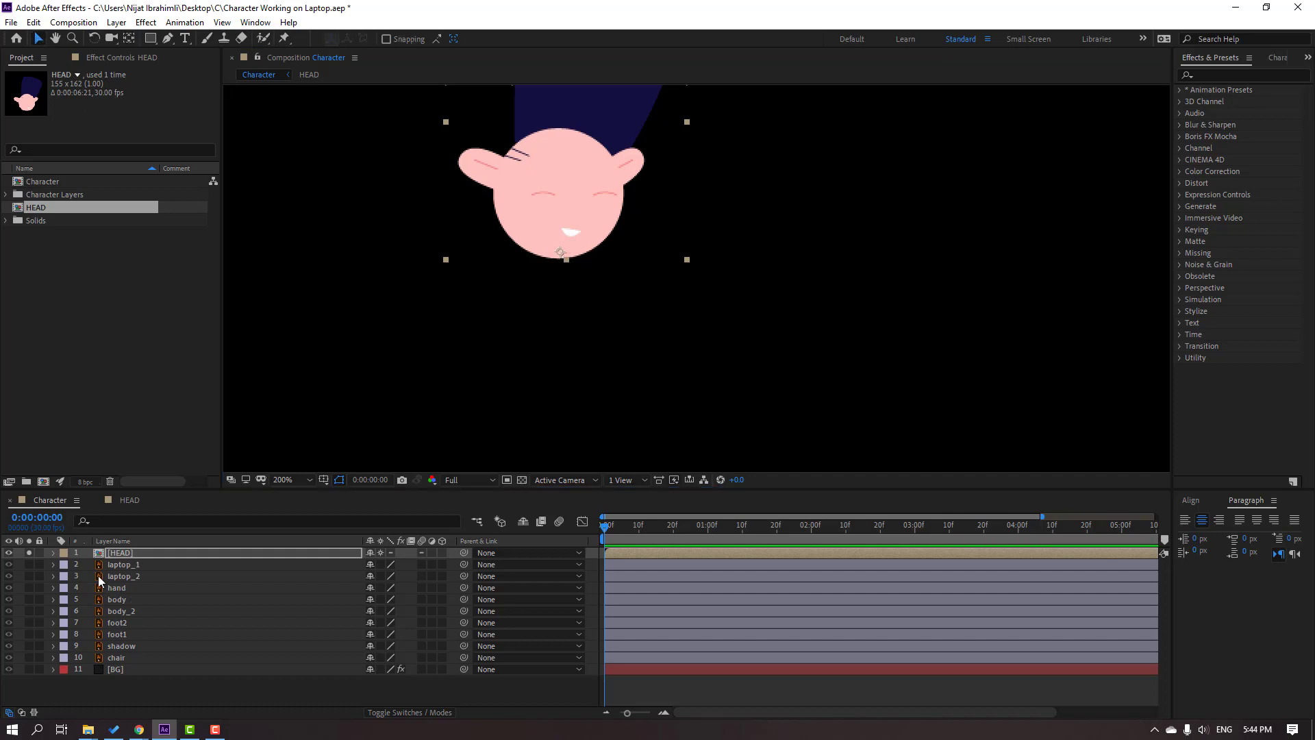
{"action": "left_click", "coordinate": [29, 553]}
{"action": "key", "text": "comma"}
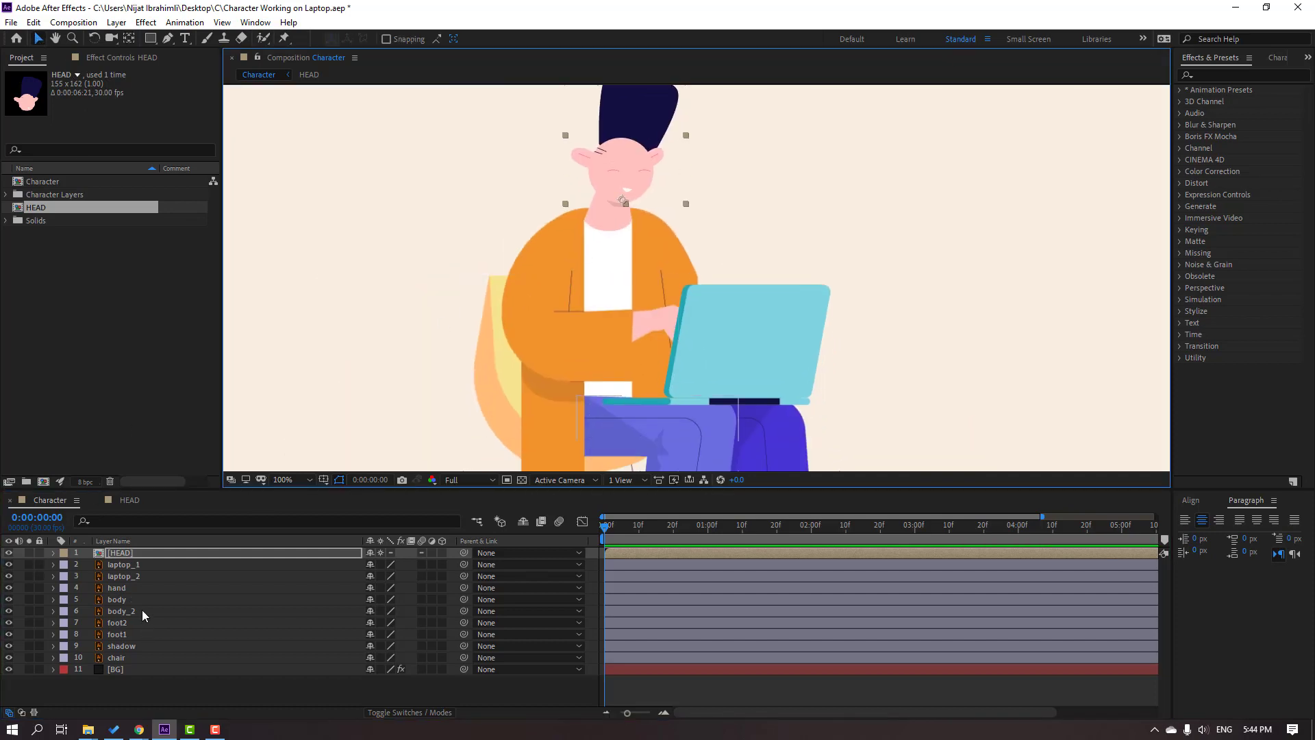
Solo the foot1 layer and place Puppet pins at the hip end, the knee and the shoe
{"action": "left_click", "coordinate": [128, 635]}
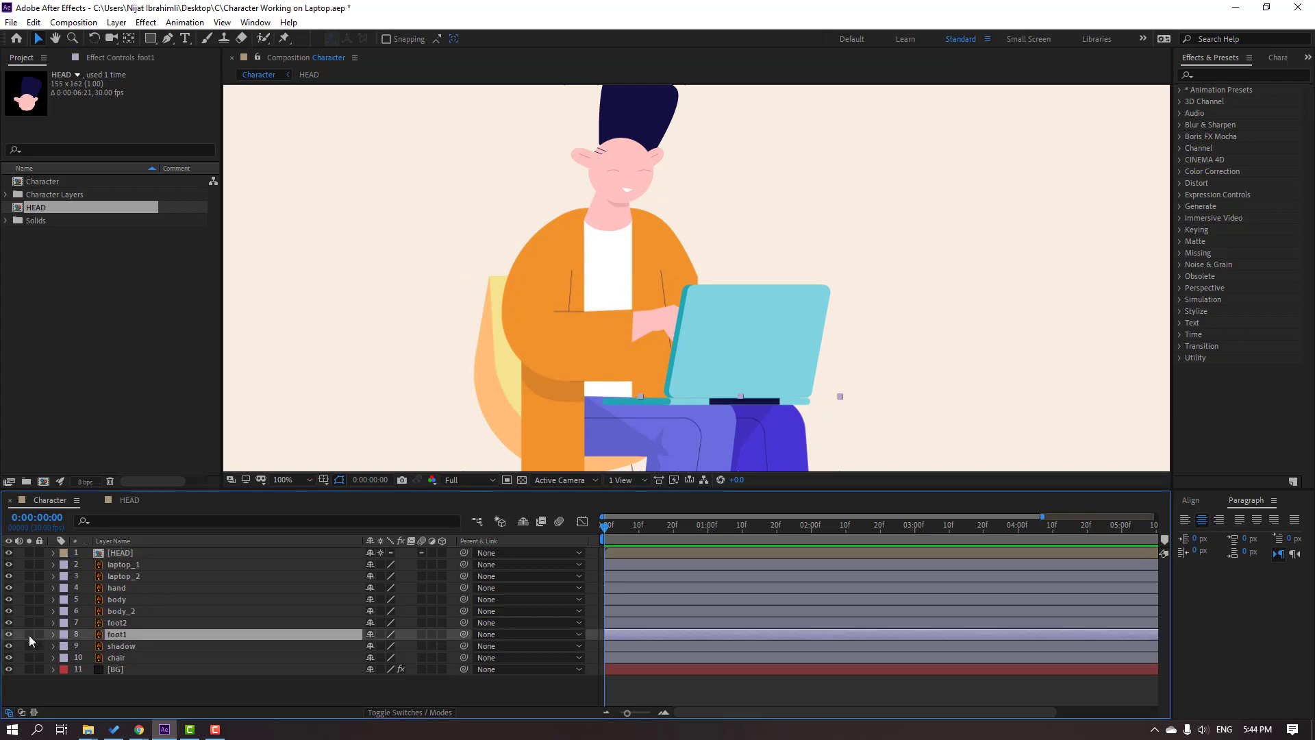
{"action": "left_click", "coordinate": [29, 634]}
{"action": "left_click_drag", "start_coordinate": [605, 388], "coordinate": [498, 199]}
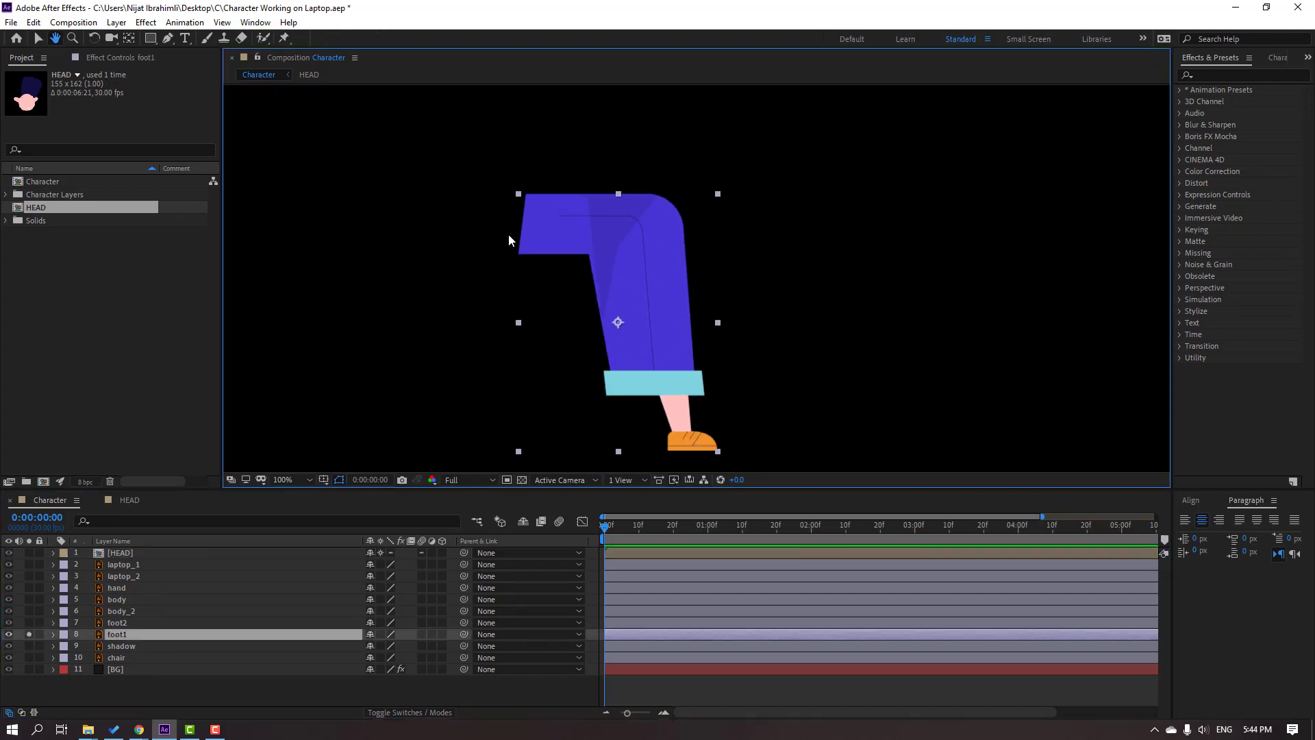
{"action": "left_click", "coordinate": [284, 40]}
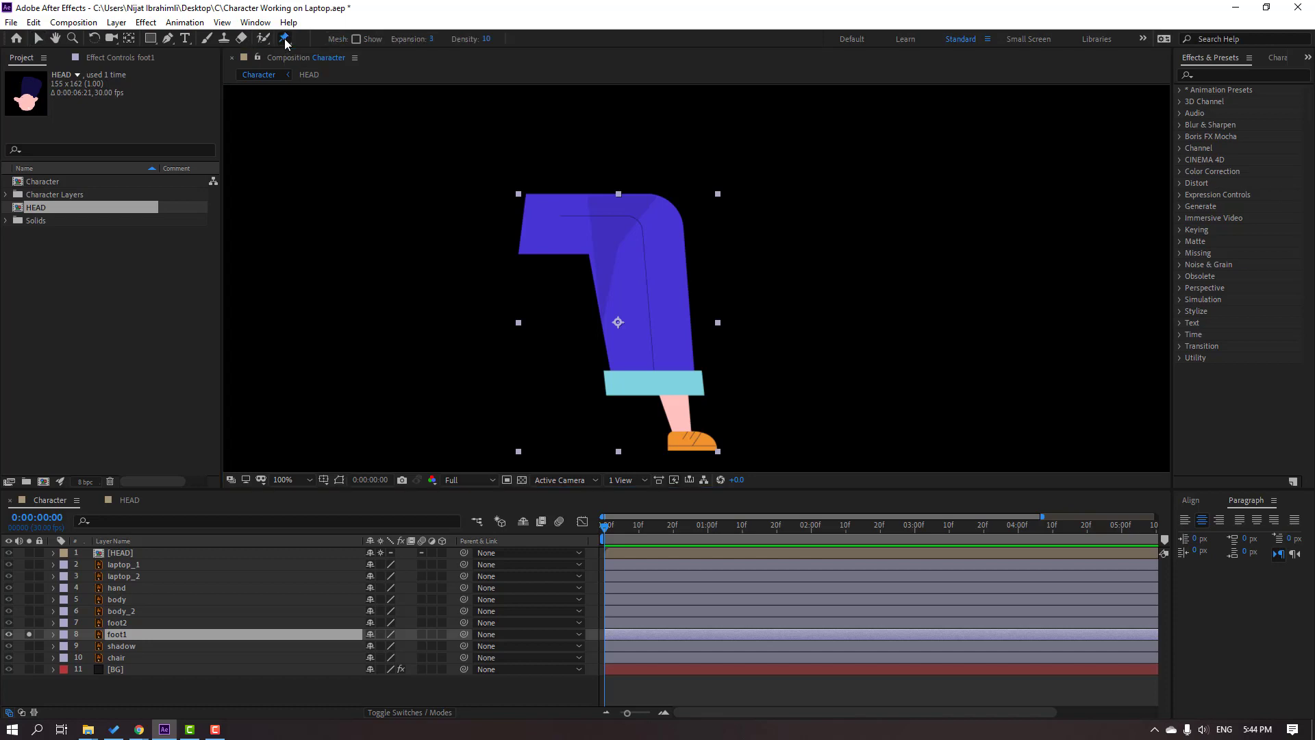
{"action": "left_click", "coordinate": [537, 216]}
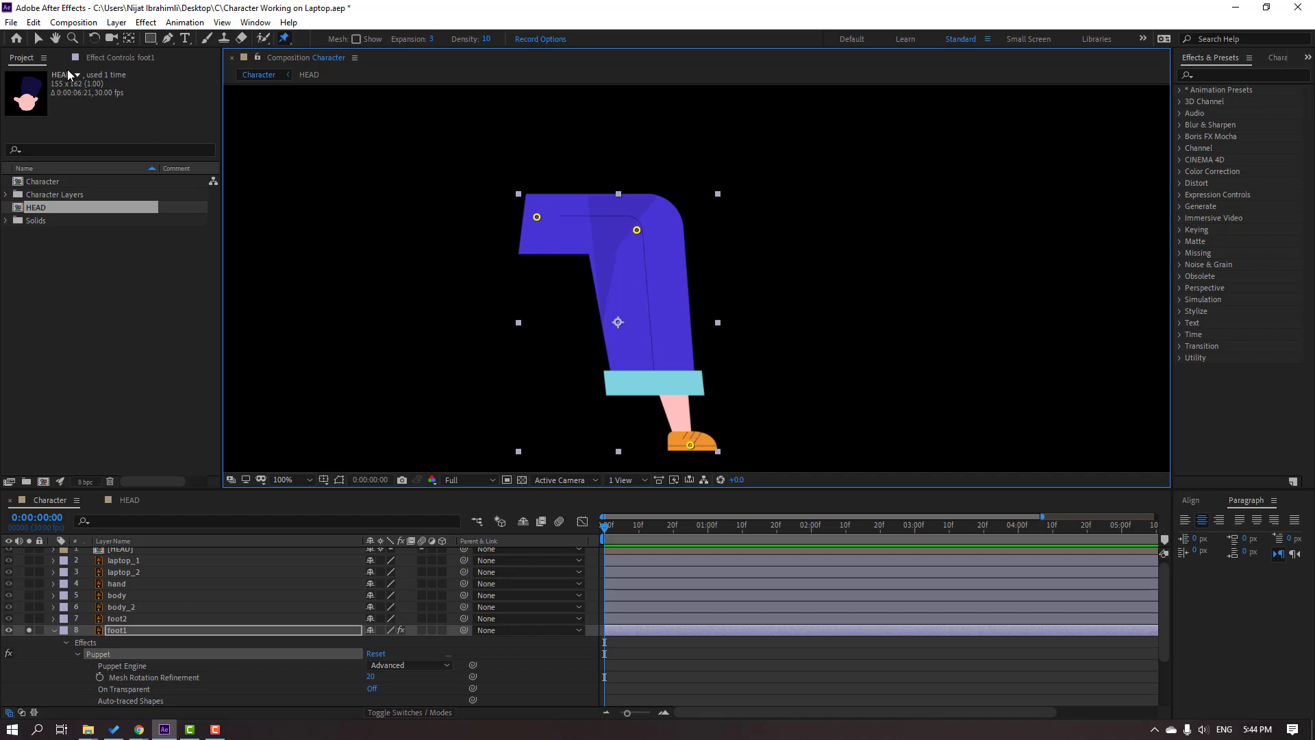
{"action": "left_click", "coordinate": [37, 41]}
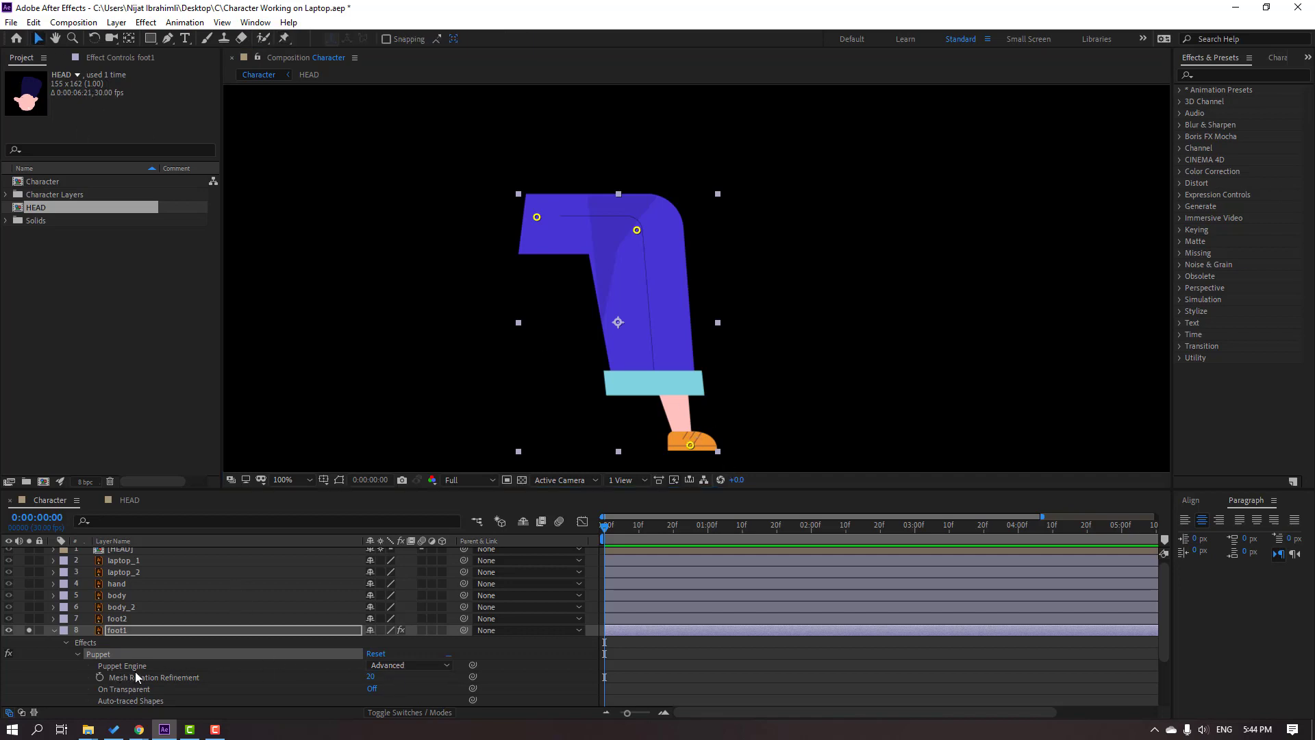
Switch foot1's Puppet Engine to Legacy and open the Duik Bassel.2 script
{"action": "left_click", "coordinate": [404, 666]}
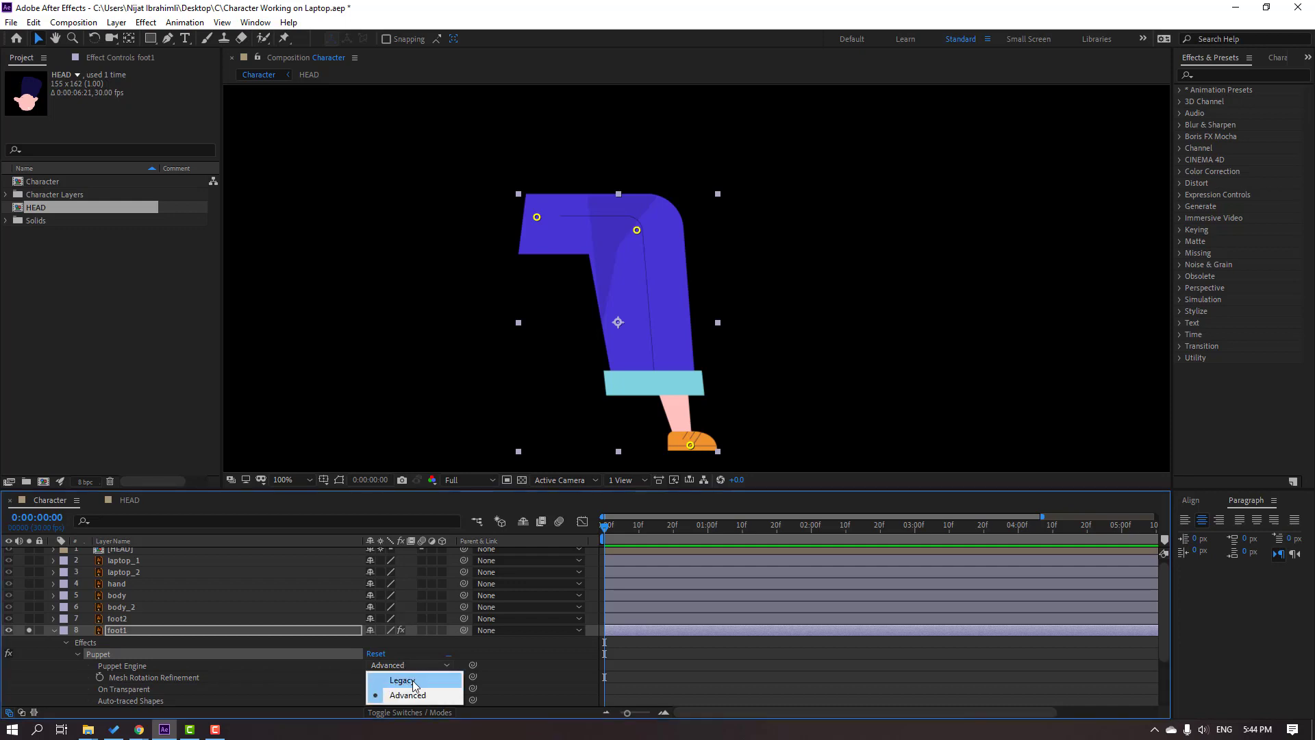
{"action": "left_click", "coordinate": [413, 682]}
{"action": "left_click", "coordinate": [256, 22]}
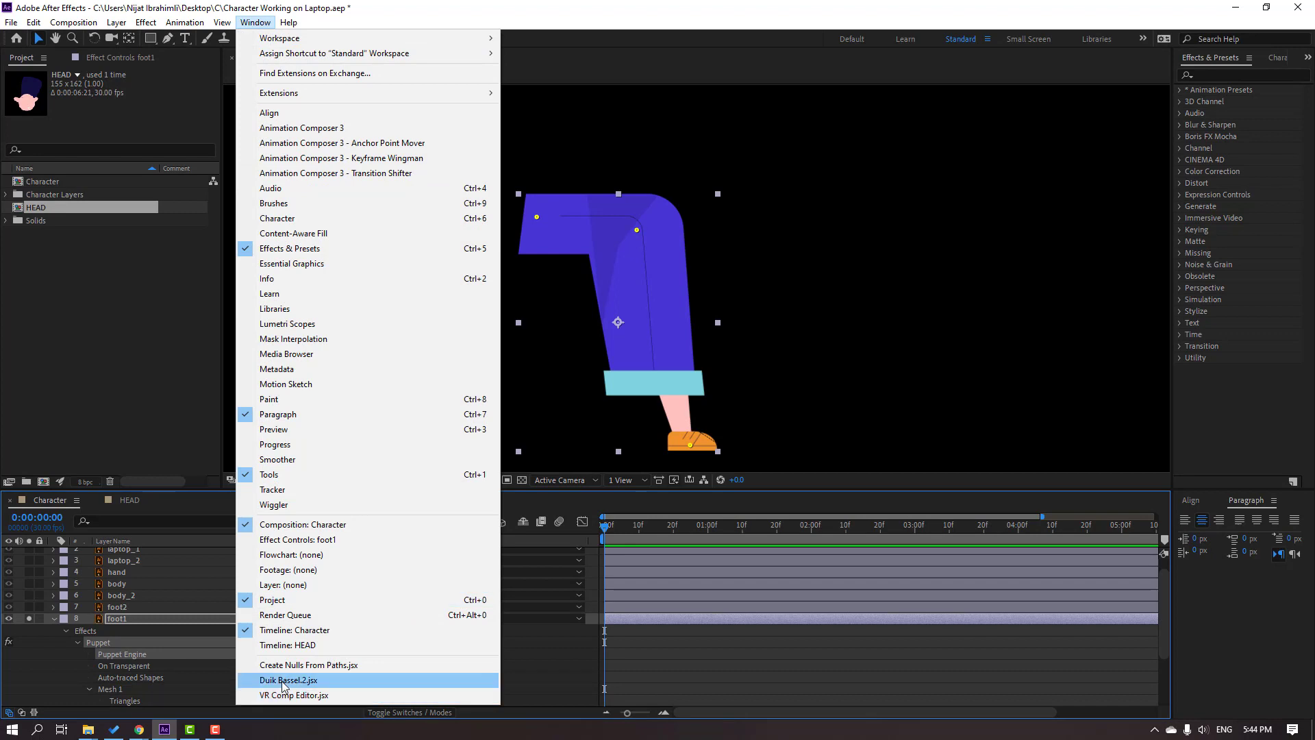
{"action": "left_click", "coordinate": [317, 686]}
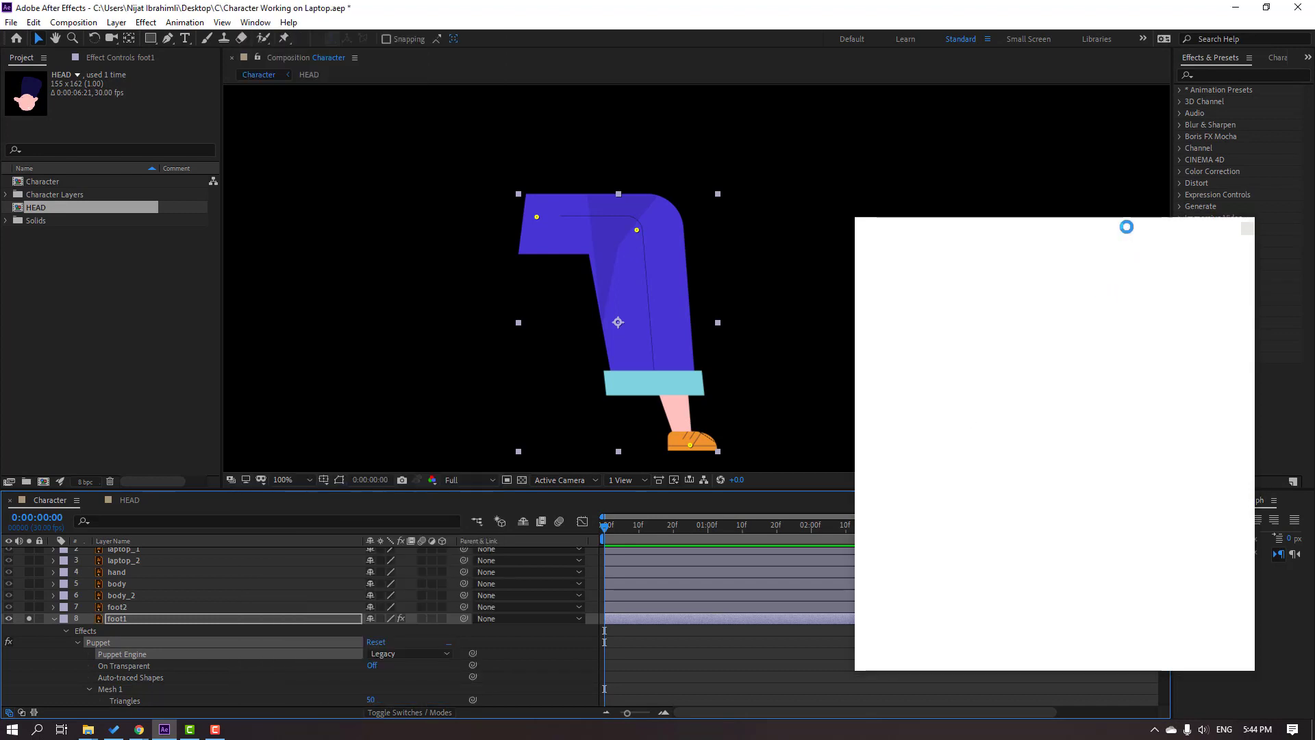
Open Duik's rigging links and constraints tools and add bones to the Puppet pins of foot1
{"action": "left_click_drag", "start_coordinate": [1114, 233], "coordinate": [1010, 187]}
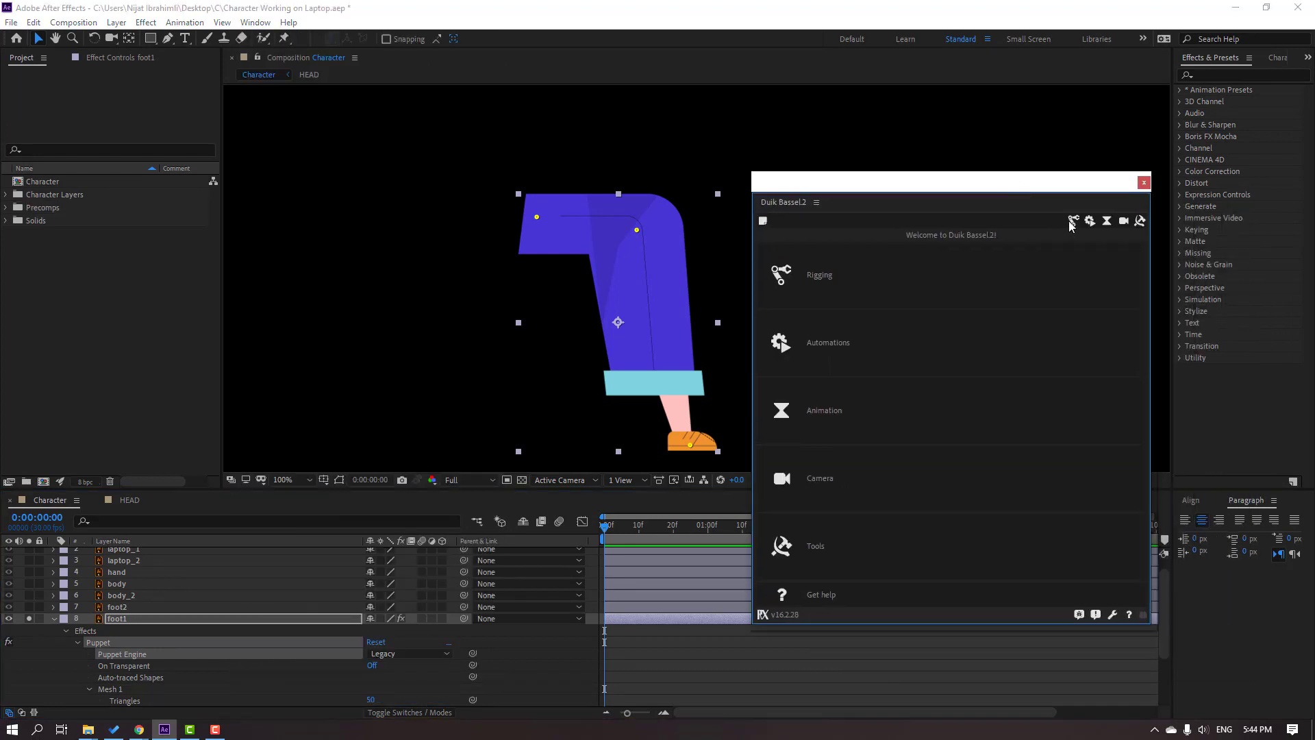
{"action": "left_click", "coordinate": [1073, 223]}
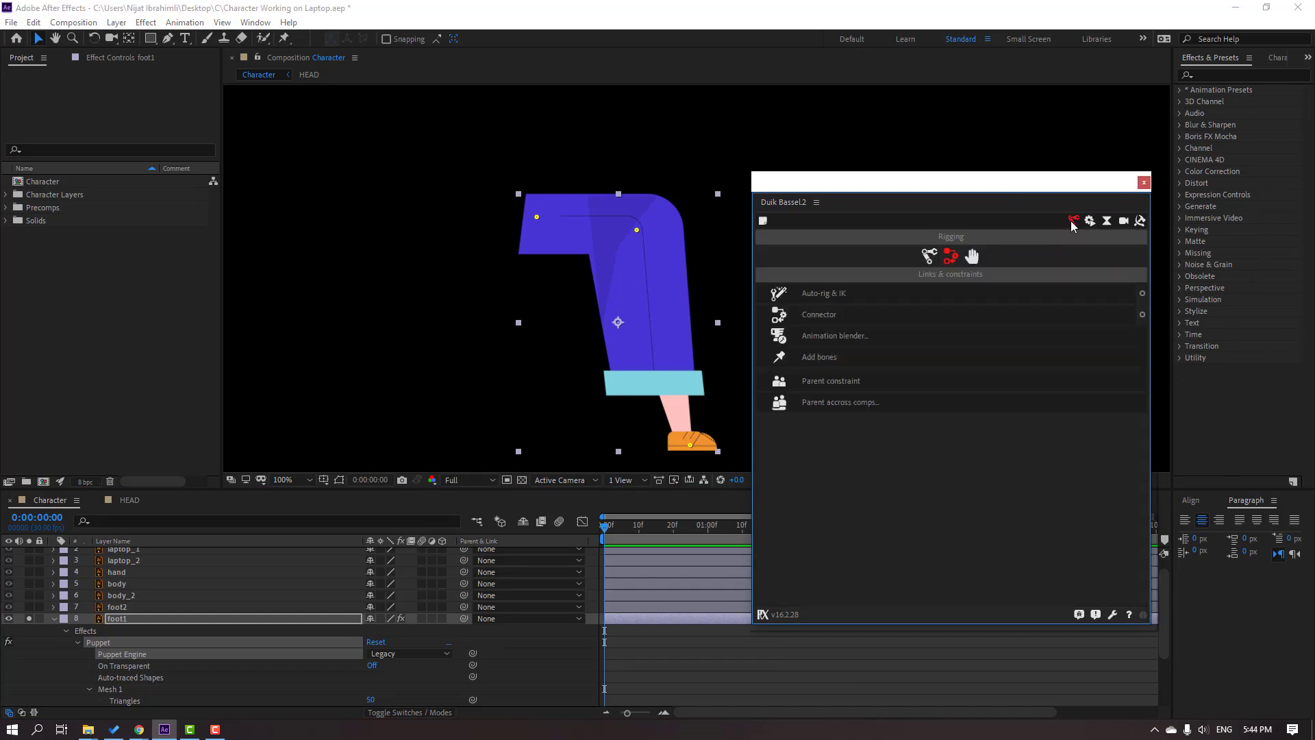
{"action": "left_click", "coordinate": [99, 652]}
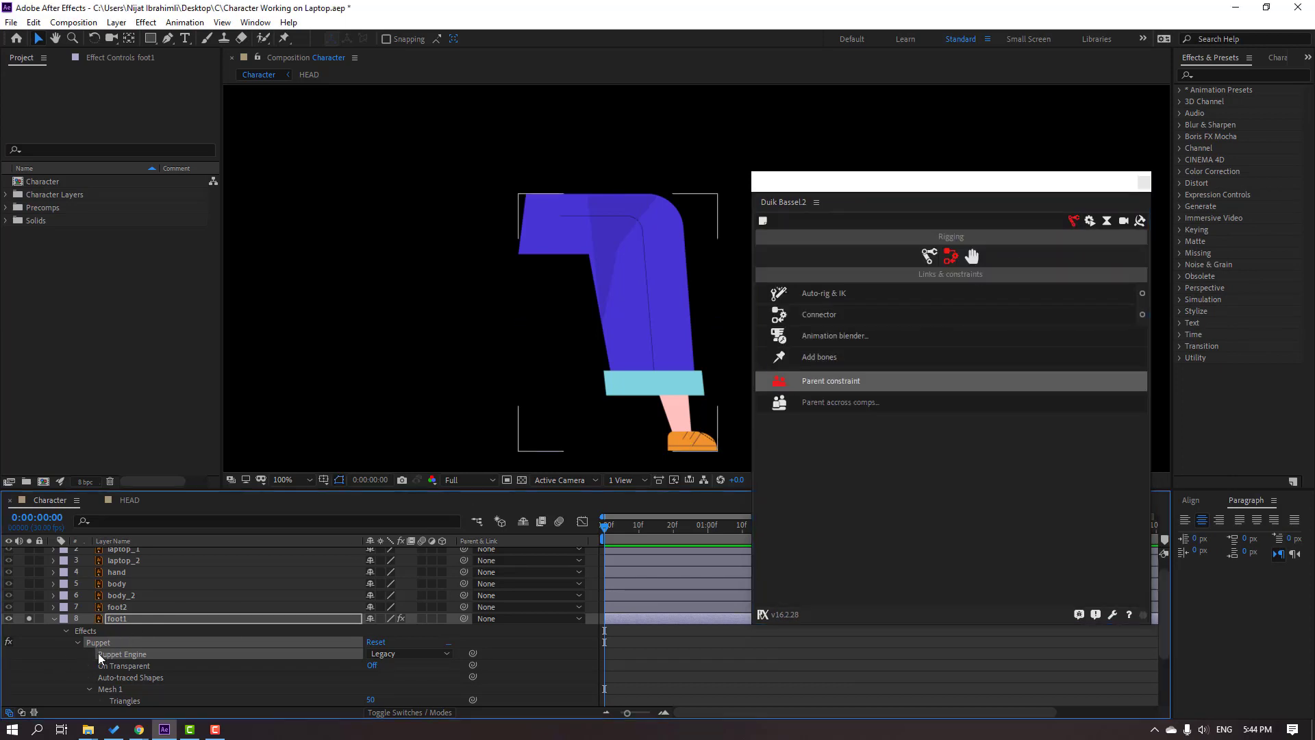
{"action": "left_click", "coordinate": [110, 643]}
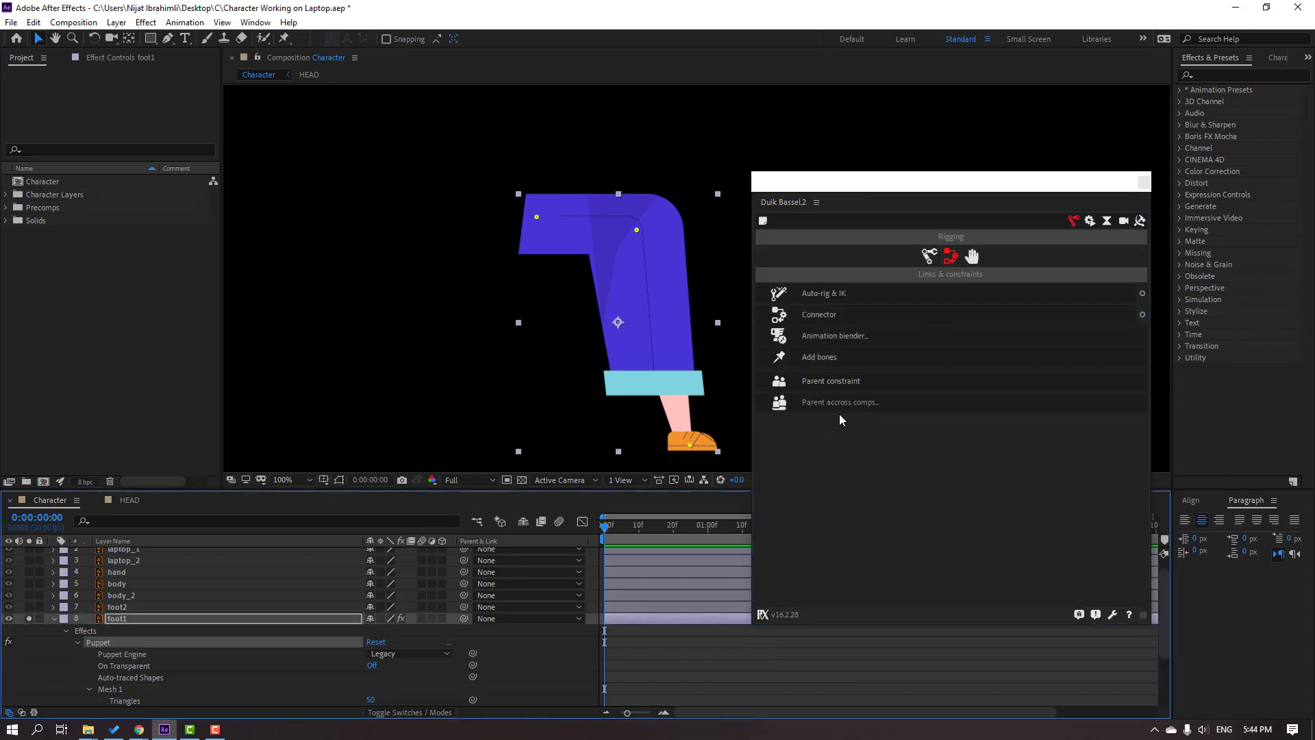
{"action": "left_click", "coordinate": [829, 359]}
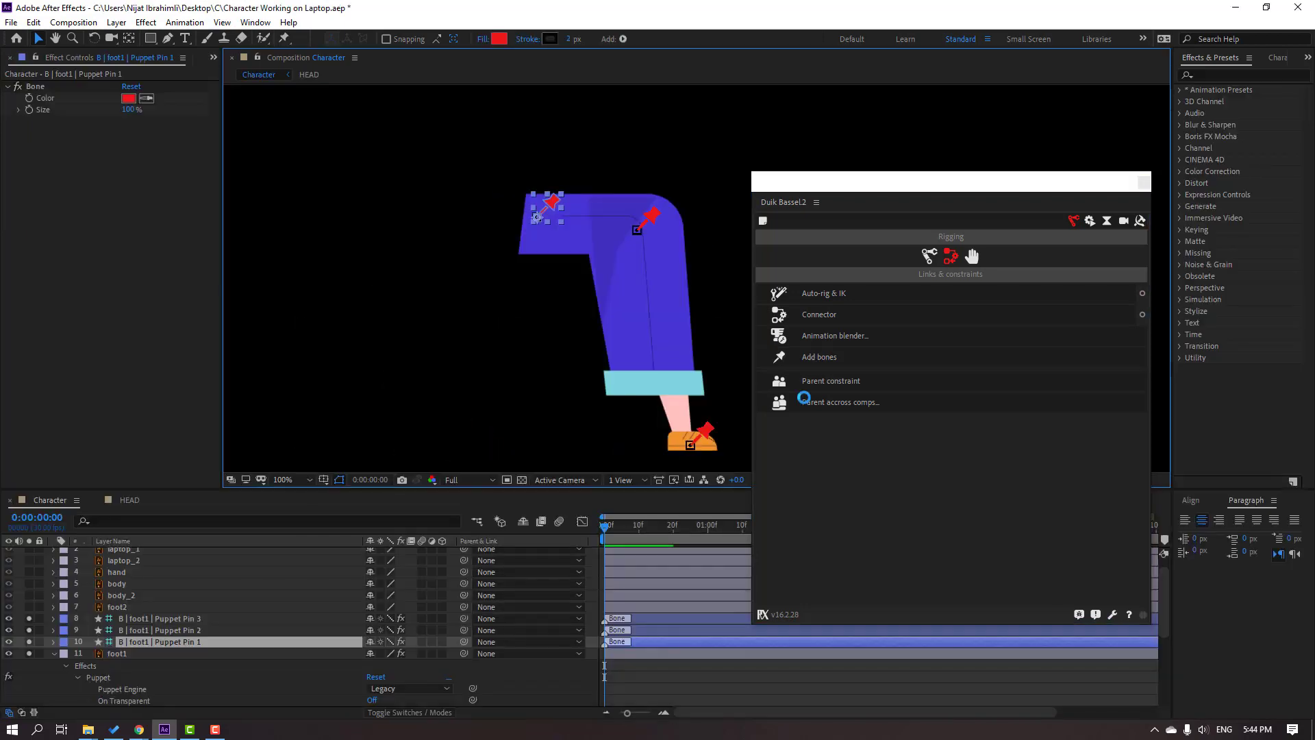
{"action": "left_click", "coordinate": [464, 399]}
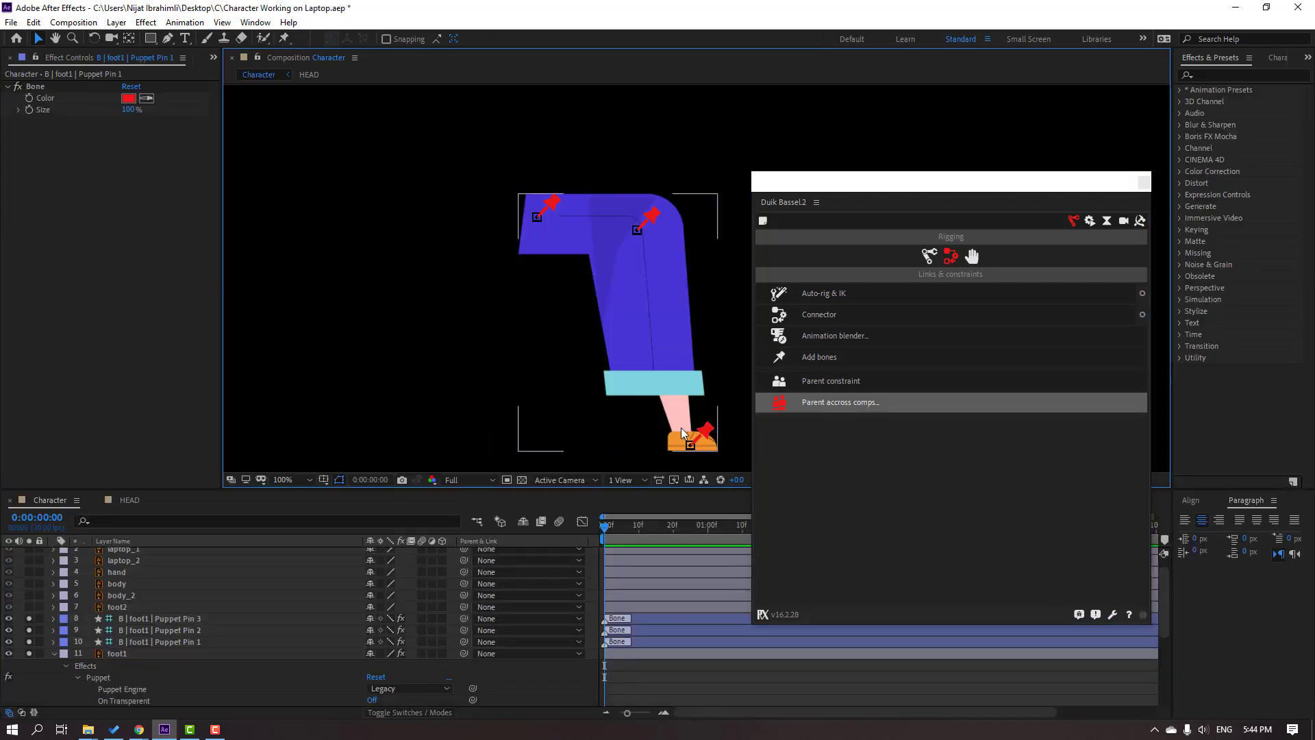
Zoom in on foot1's shoe and enable On Transparent for the layer's Puppet effect
{"action": "left_click", "coordinate": [709, 434]}
{"action": "mouse_move", "coordinate": [710, 431]}
{"action": "left_mouse_down"}
{"action": "mouse_move", "coordinate": [678, 406]}
{"action": "mouse_move", "coordinate": [720, 414]}
{"action": "mouse_move", "coordinate": [668, 414]}
{"action": "left_mouse_up"}
{"action": "scroll", "coordinate": [507, 370], "scroll_direction": "up", "scroll_amount": 2}
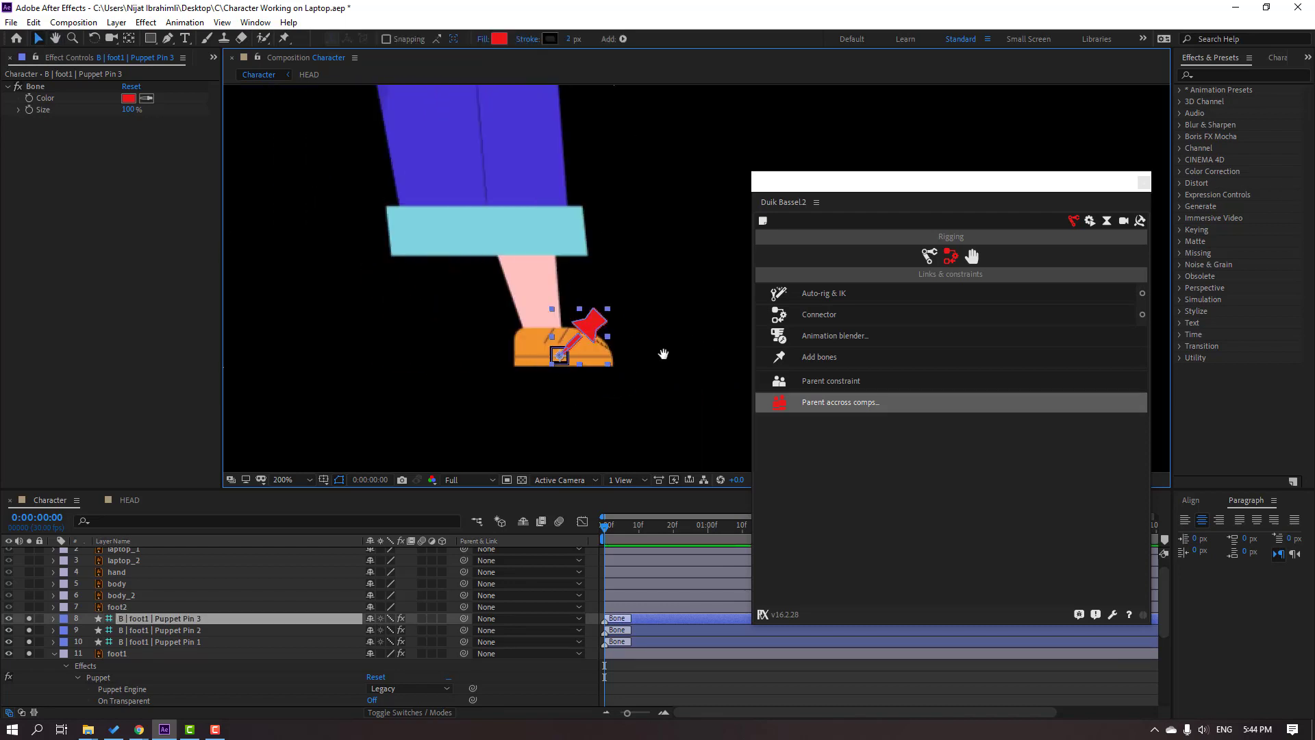
{"action": "scroll", "coordinate": [671, 357], "scroll_direction": "up", "scroll_amount": 2}
{"action": "left_click_drag", "start_coordinate": [692, 369], "coordinate": [477, 324]}
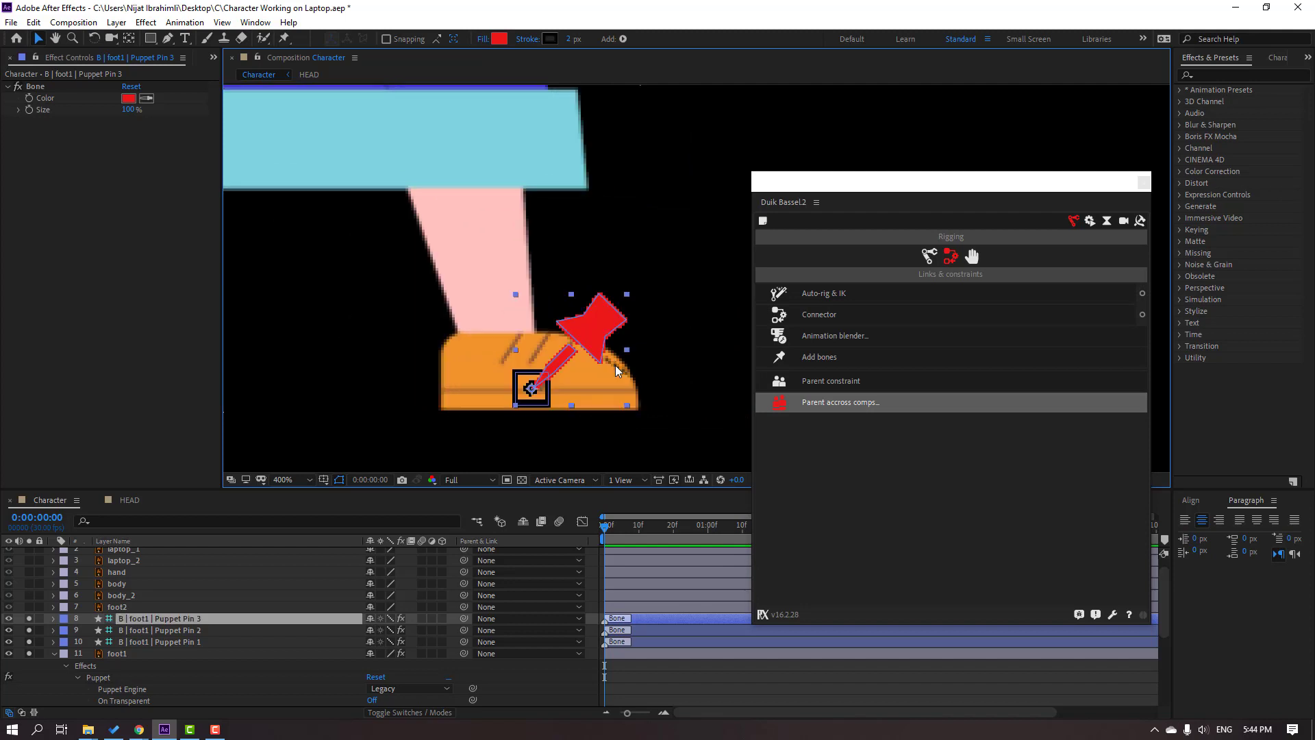
{"action": "left_click", "coordinate": [116, 654]}
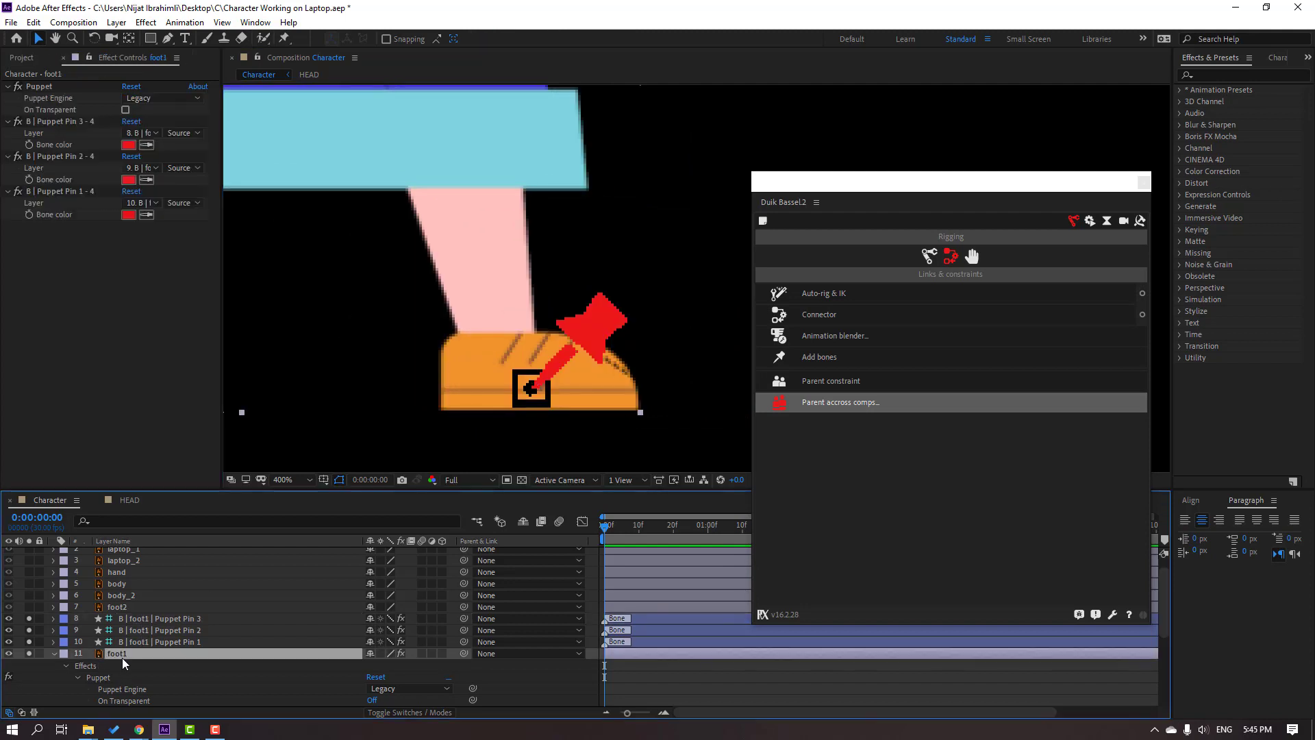
{"action": "left_click", "coordinate": [39, 89]}
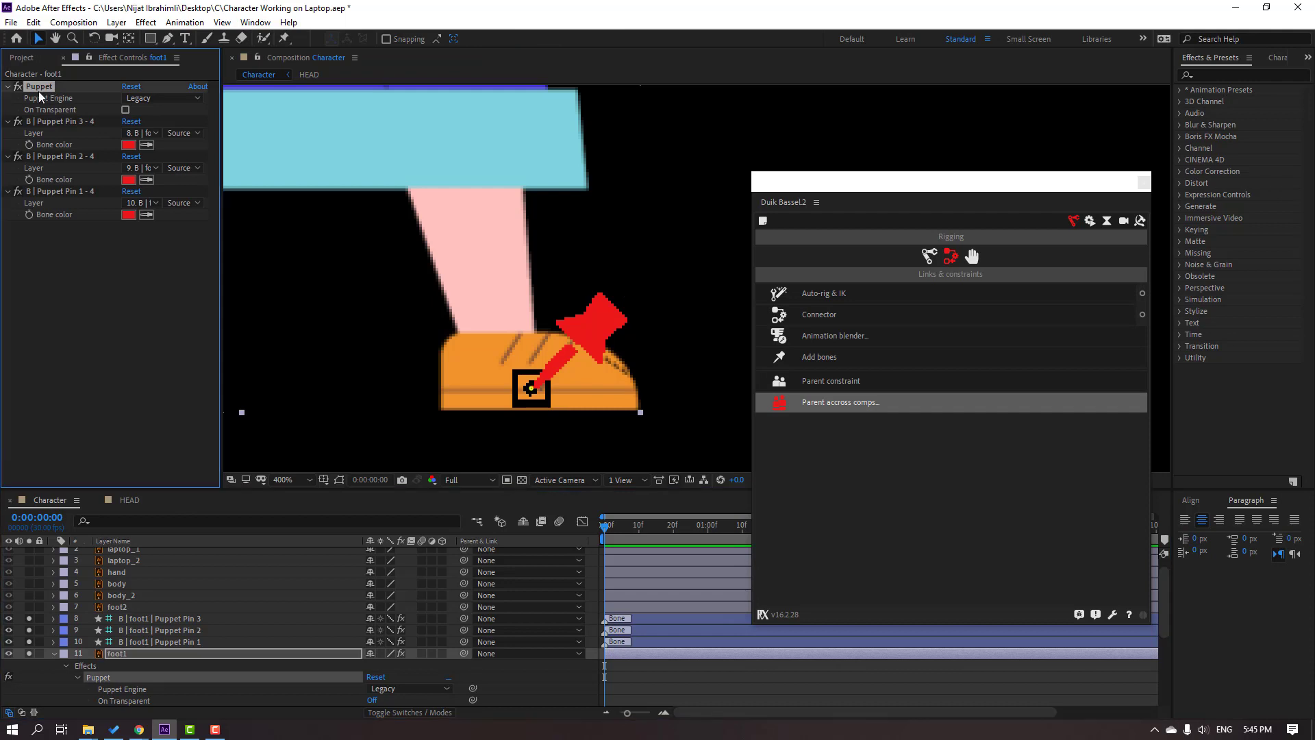
{"action": "left_click", "coordinate": [126, 110]}
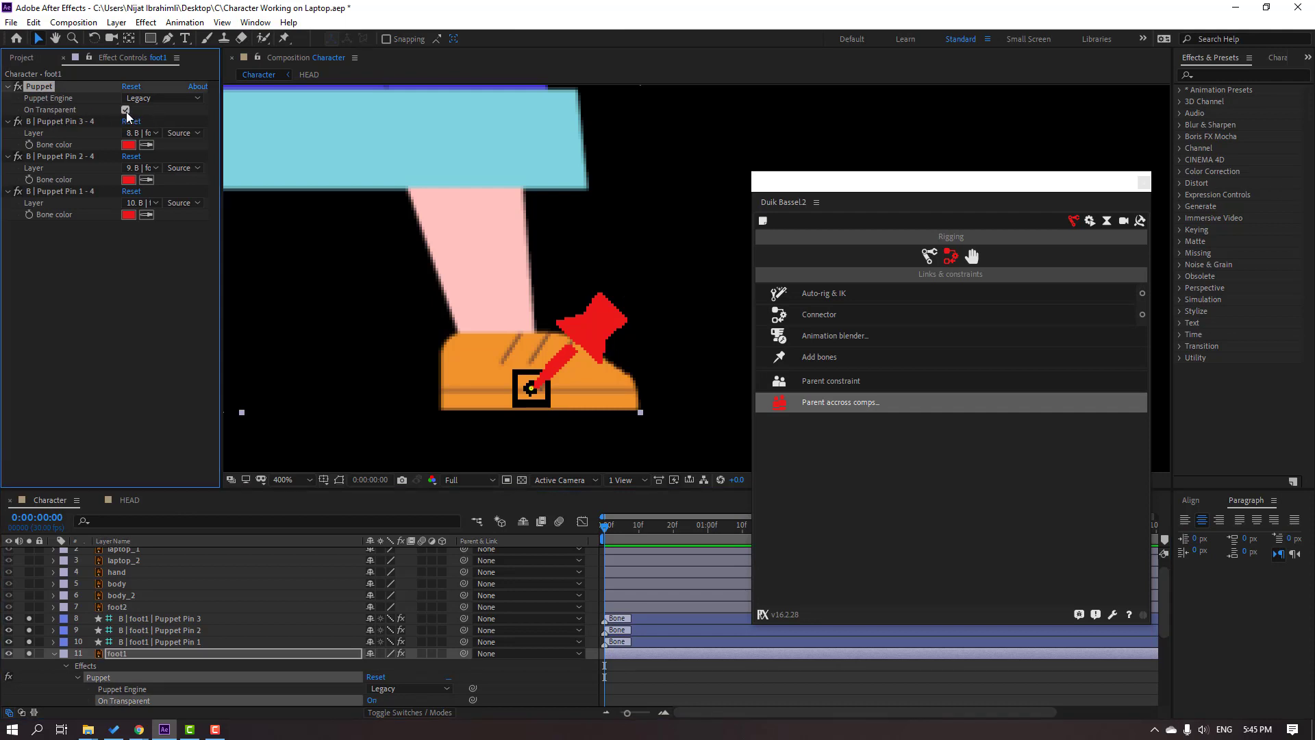
Test foot1's deformation by moving the Puppet Pin 3 bone at the shoe, then restore its position
{"action": "left_click", "coordinate": [614, 350]}
{"action": "left_click", "coordinate": [170, 622]}
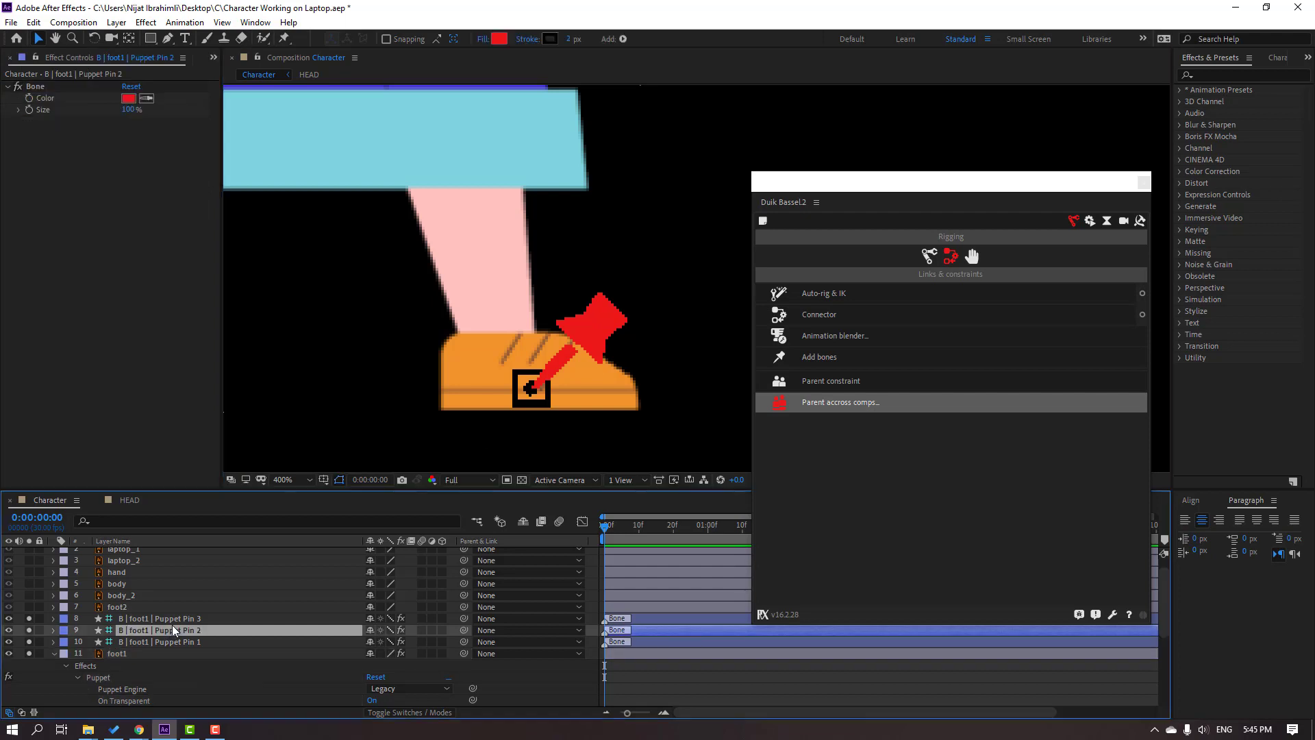
{"action": "left_click_drag", "start_coordinate": [605, 338], "coordinate": [571, 308]}
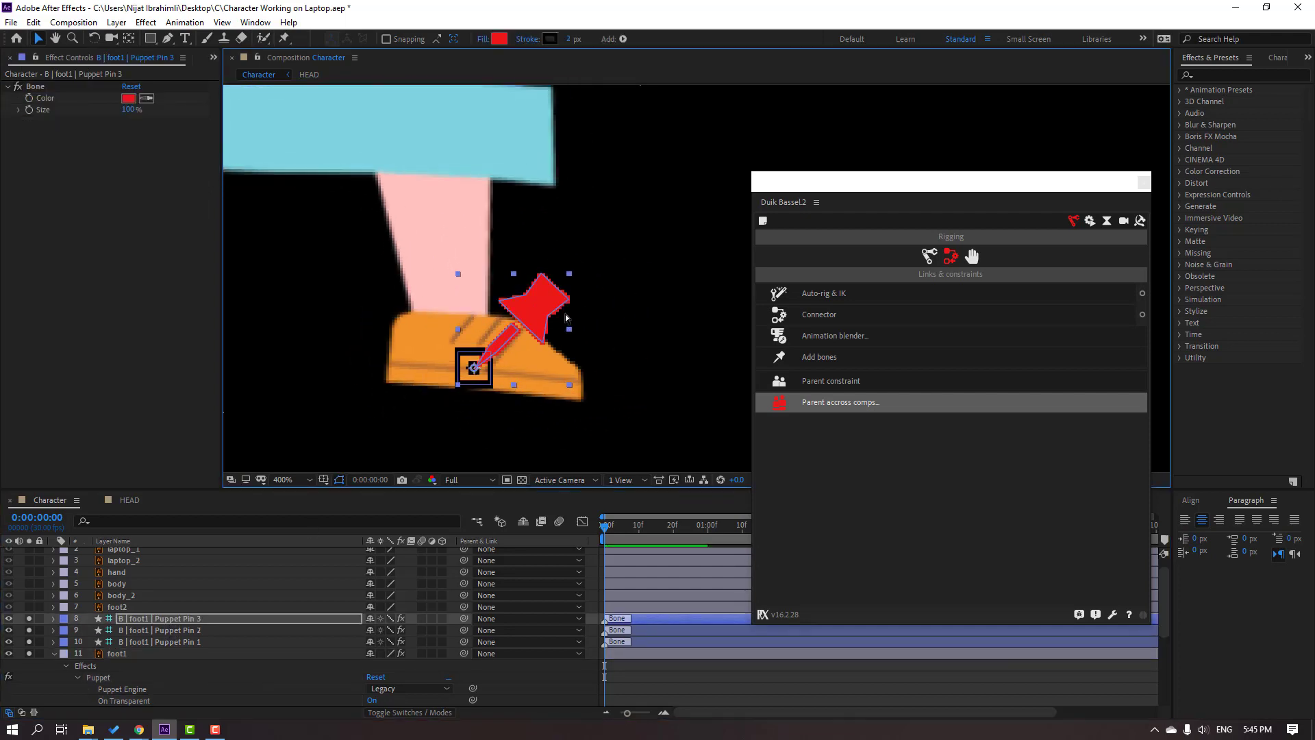
{"action": "scroll", "coordinate": [582, 302], "scroll_direction": "down", "scroll_amount": 5}
{"action": "left_click_drag", "start_coordinate": [559, 354], "coordinate": [538, 278]}
{"action": "scroll", "coordinate": [584, 335], "scroll_direction": "up", "scroll_amount": 1}
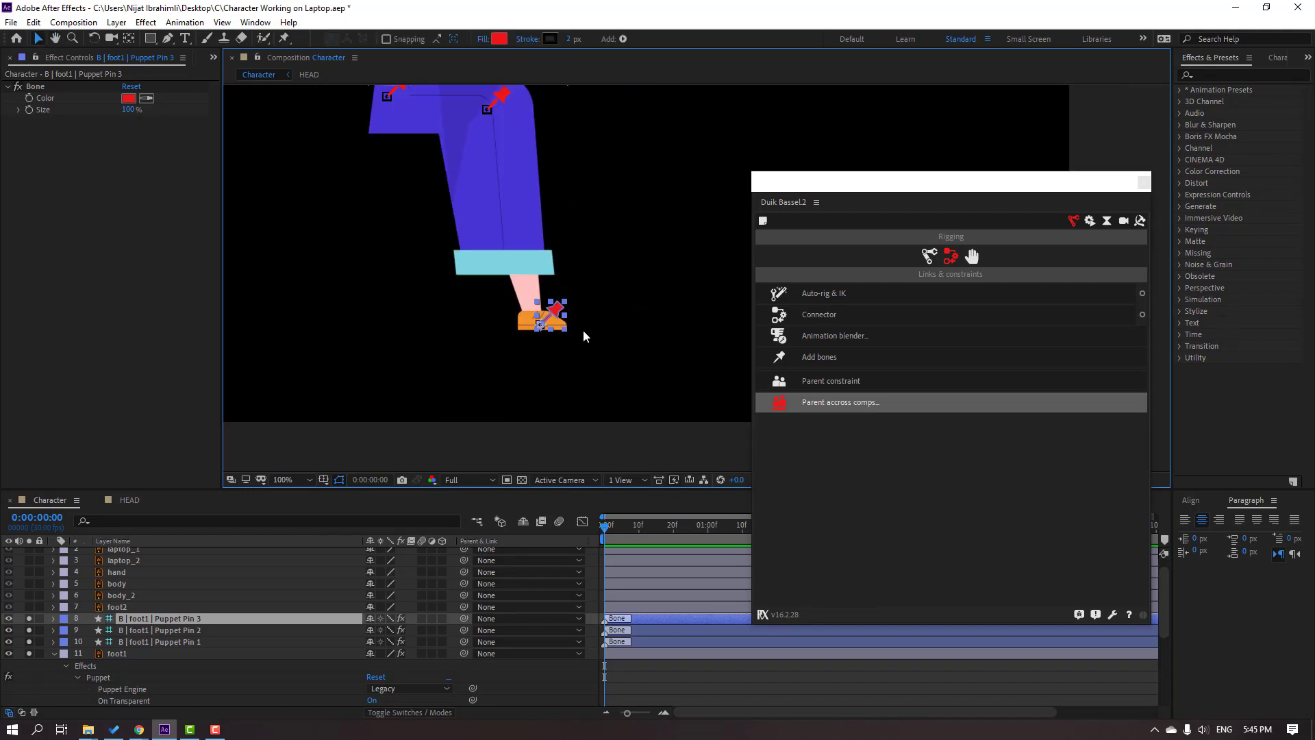
{"action": "left_click_drag", "start_coordinate": [481, 334], "coordinate": [552, 405]}
Parent foot1's Puppet Pin 3 bone to Pin 2 and Pin 2 to Pin 1, and apply Auto-rig & IK to all three
{"action": "left_click", "coordinate": [53, 655]}
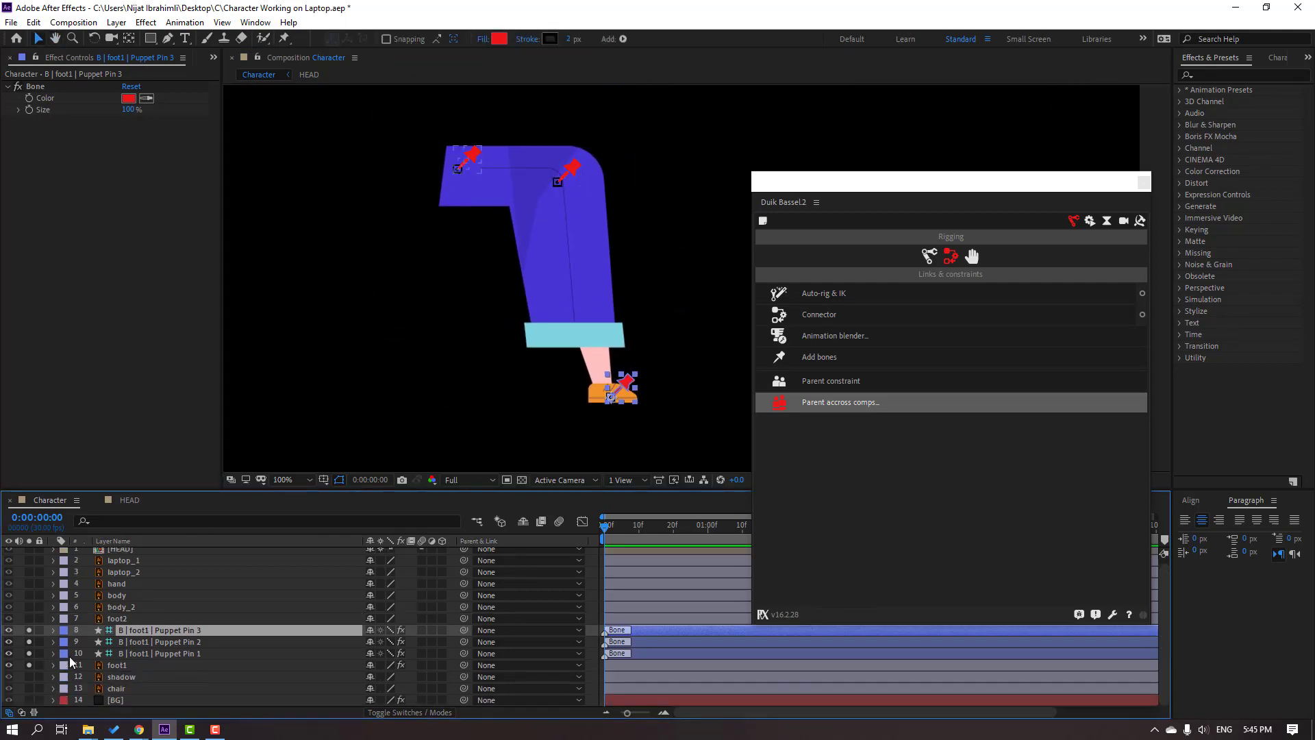
{"action": "left_click", "coordinate": [176, 641]}
{"action": "left_click", "coordinate": [180, 633]}
{"action": "left_click_drag", "start_coordinate": [464, 630], "coordinate": [176, 638]}
{"action": "left_click", "coordinate": [163, 643]}
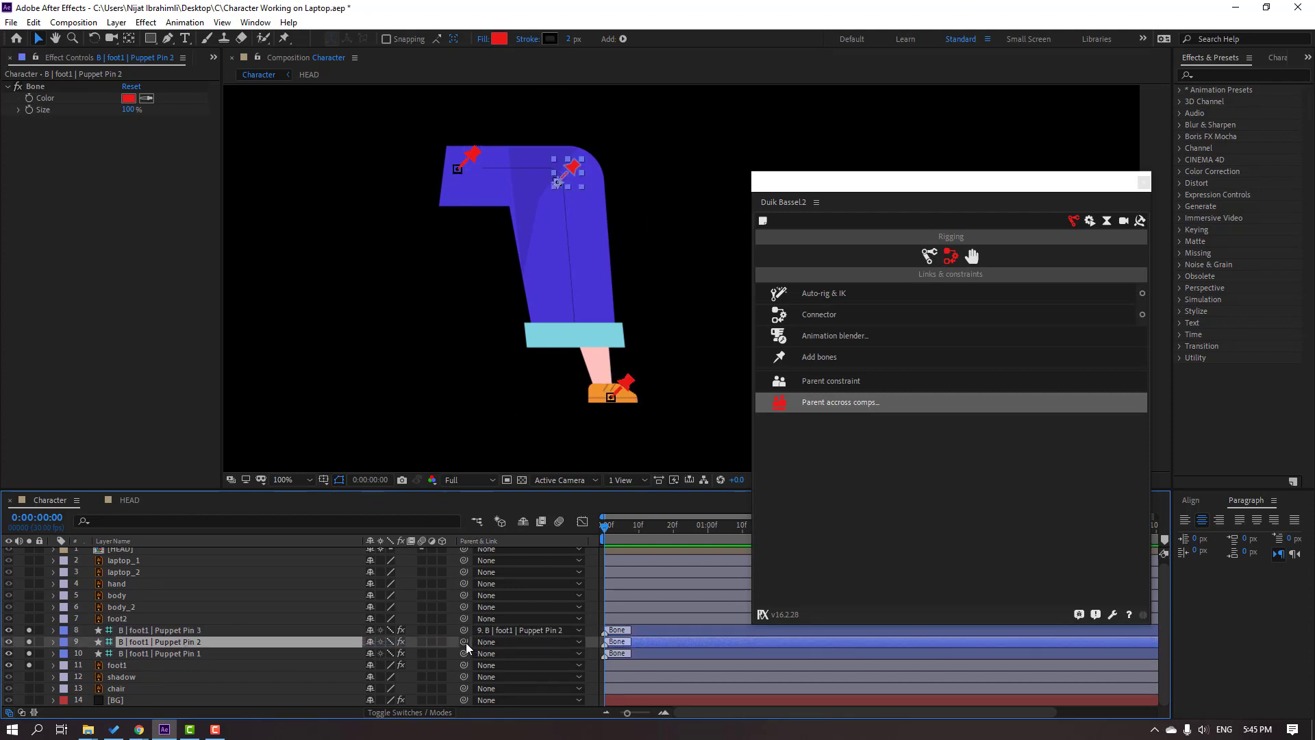
{"action": "left_click_drag", "start_coordinate": [463, 642], "coordinate": [199, 631]}
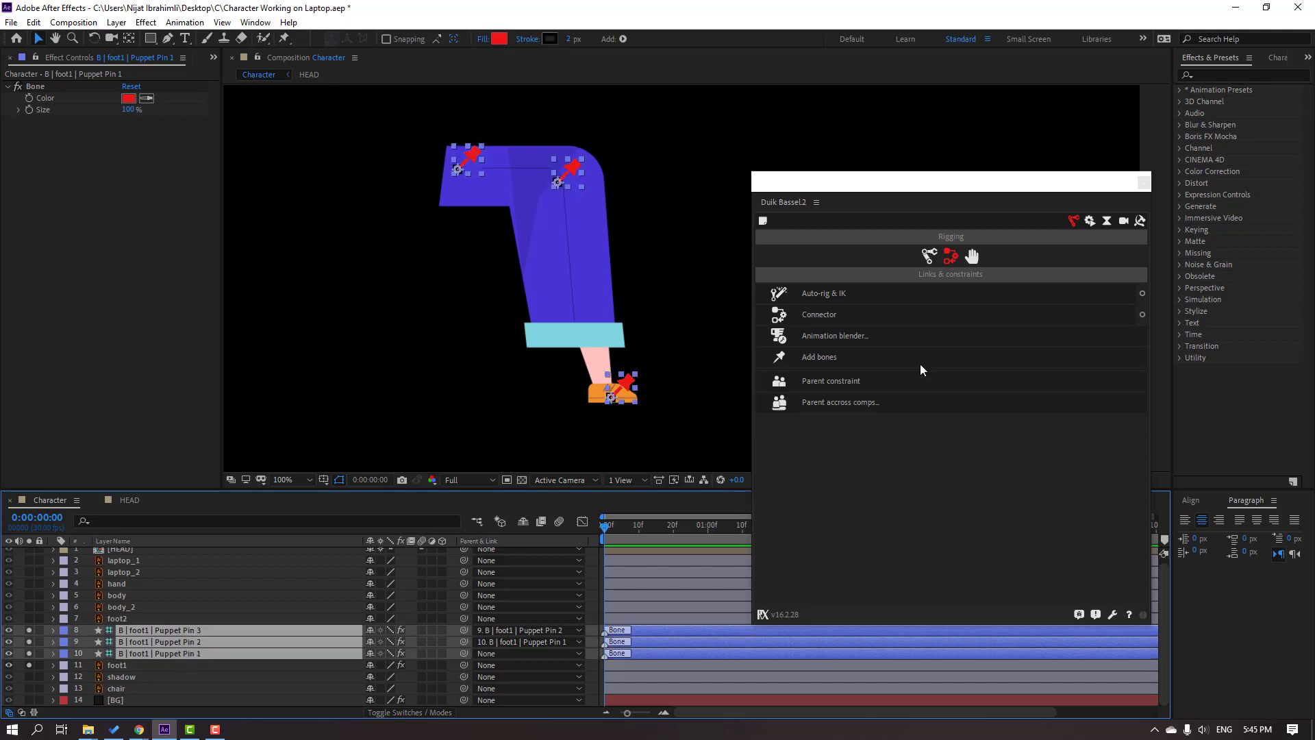
{"action": "left_click", "coordinate": [844, 297]}
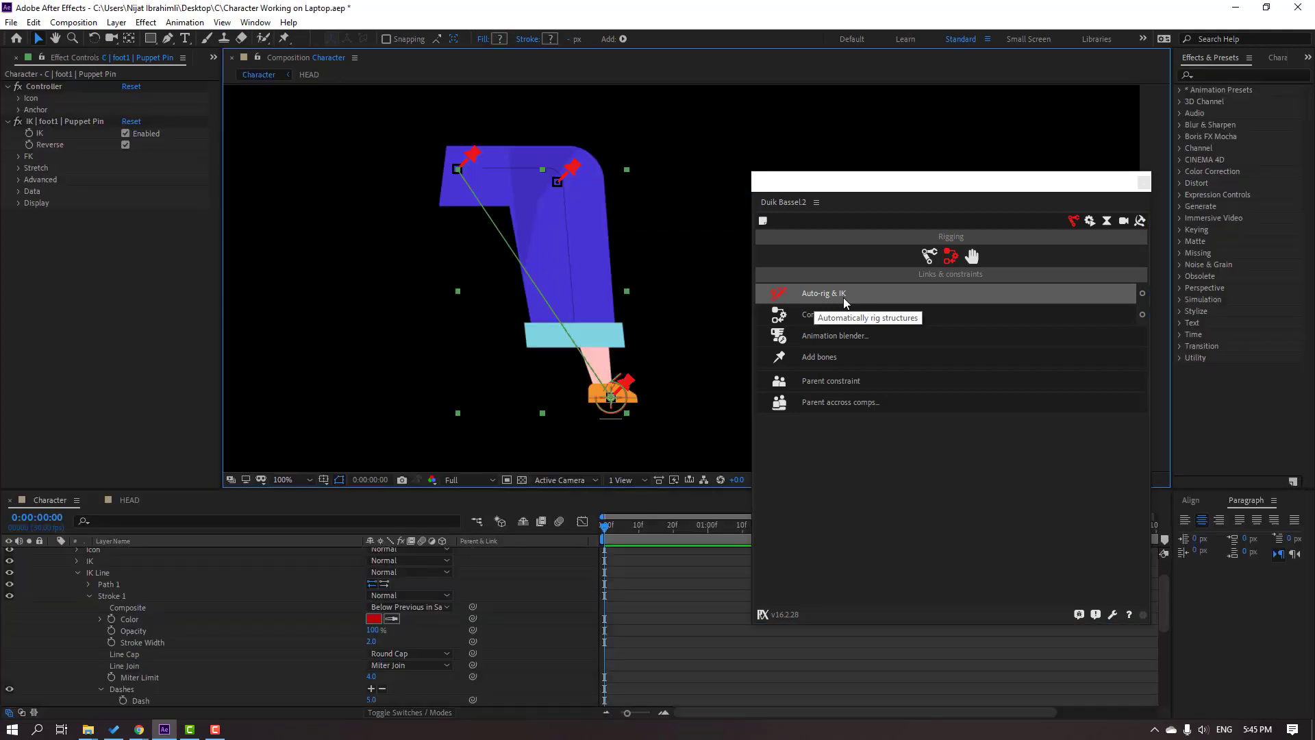
Test foot1's IK by moving the leg controller at the shoe
{"action": "left_click", "coordinate": [369, 381]}
{"action": "left_click", "coordinate": [610, 403]}
{"action": "mouse_move", "coordinate": [628, 399]}
{"action": "left_mouse_down"}
{"action": "mouse_move", "coordinate": [617, 384]}
{"action": "mouse_move", "coordinate": [558, 404]}
{"action": "mouse_move", "coordinate": [613, 349]}
{"action": "mouse_move", "coordinate": [596, 369]}
{"action": "mouse_move", "coordinate": [609, 397]}
{"action": "left_mouse_up"}
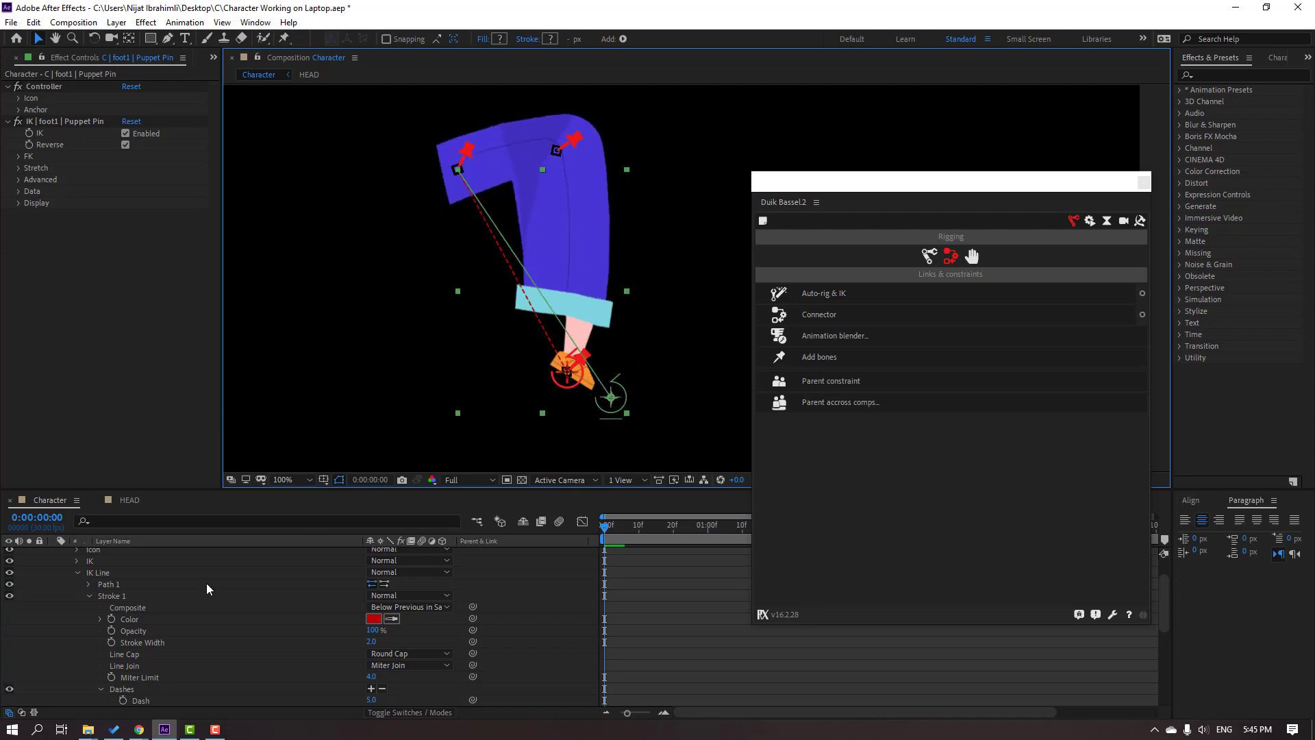
Collapse the foot1 controller layer and turn off solo for it, the foot1 bones and foot1
{"action": "scroll", "coordinate": [157, 628], "scroll_direction": "up", "scroll_amount": 2}
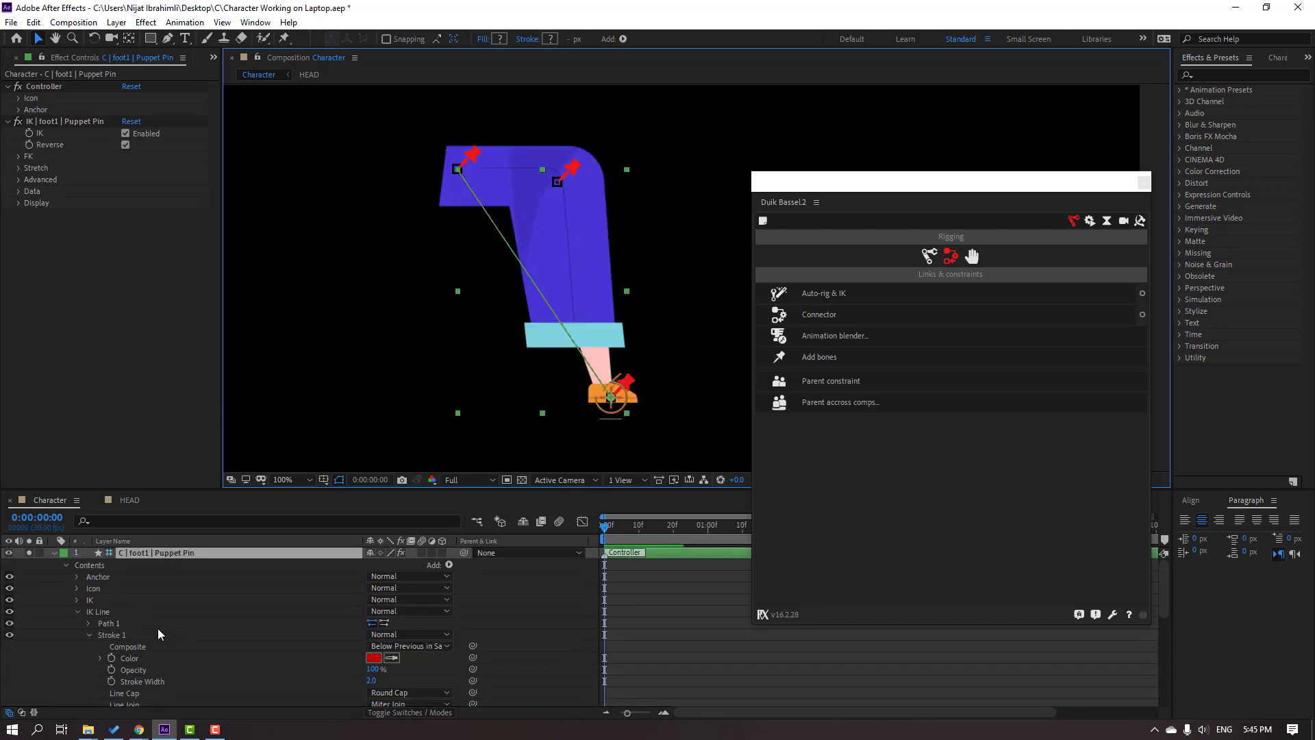
{"action": "left_click", "coordinate": [53, 554]}
{"action": "left_click", "coordinate": [29, 553]}
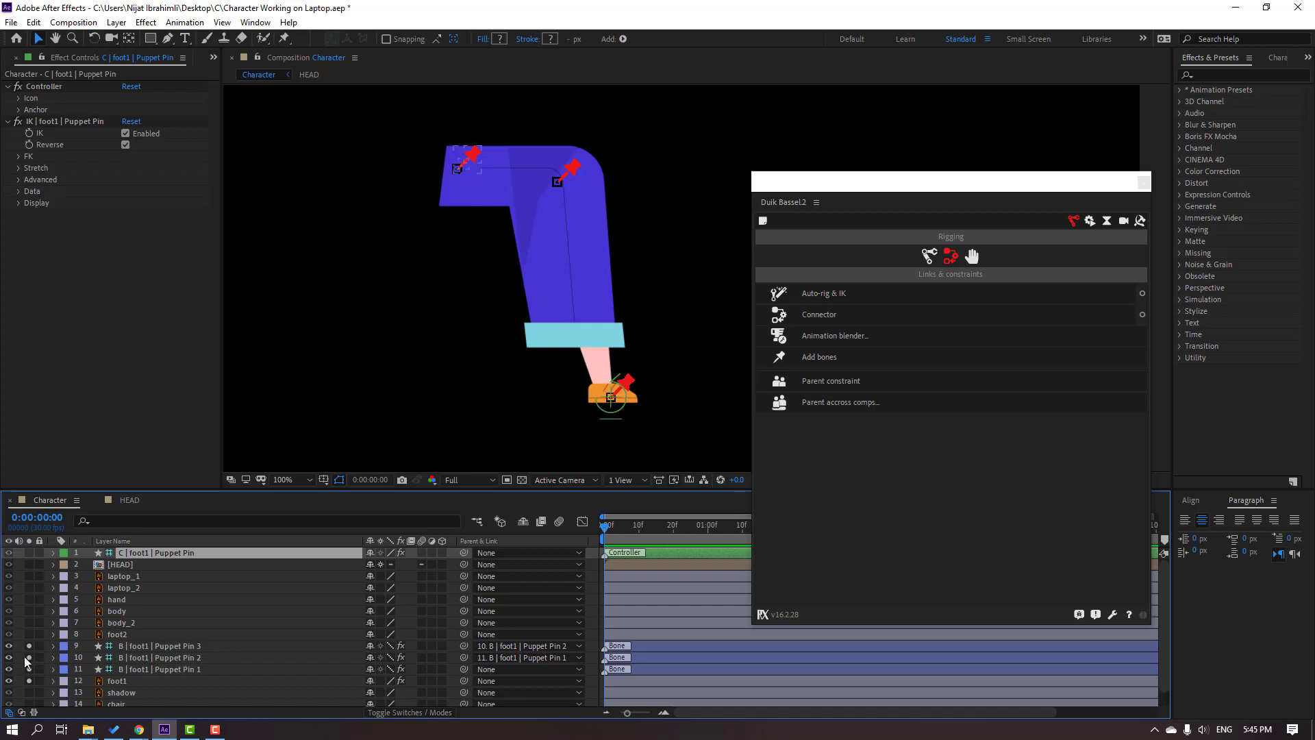
{"action": "left_click_drag", "start_coordinate": [28, 645], "coordinate": [38, 691]}
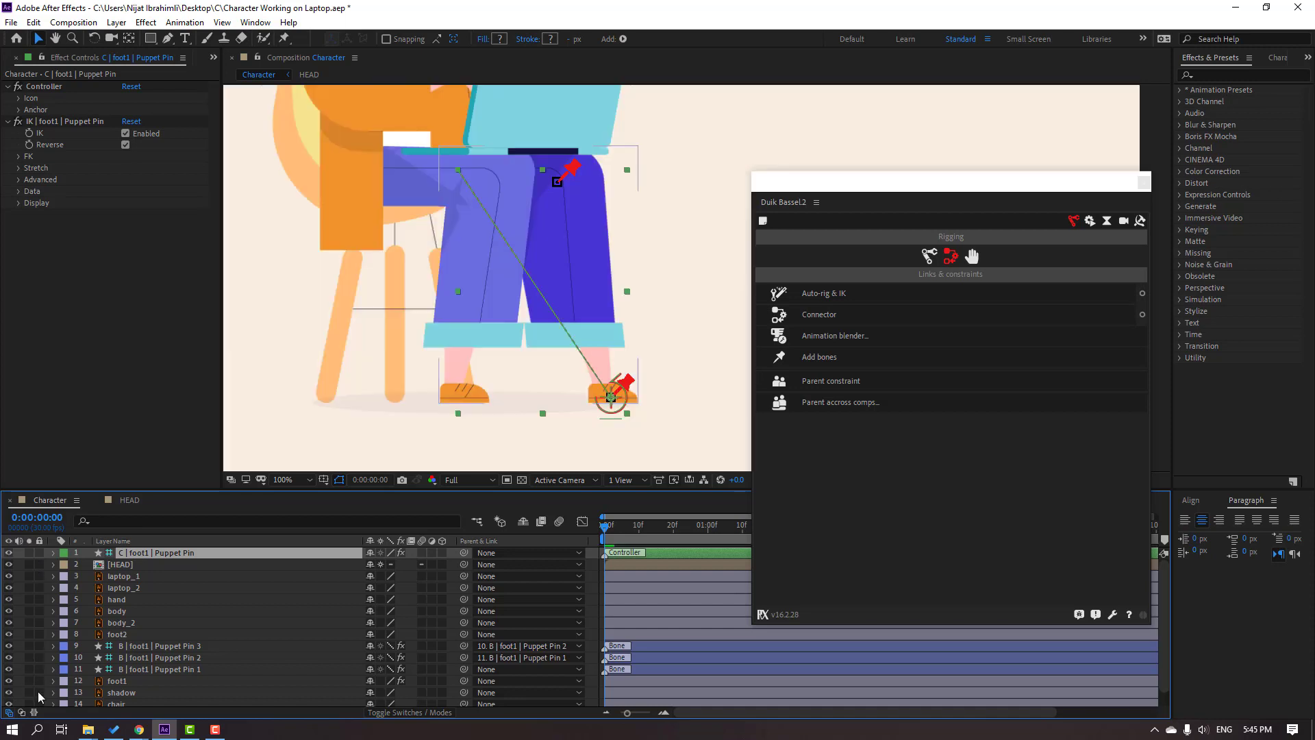
Mark the three foot1 bone layers as shy and hide shy layers in the timeline
{"action": "left_click", "coordinate": [178, 669]}
{"action": "left_click", "coordinate": [190, 655], "text": "shift"}
{"action": "left_click", "coordinate": [195, 645], "text": "shift"}
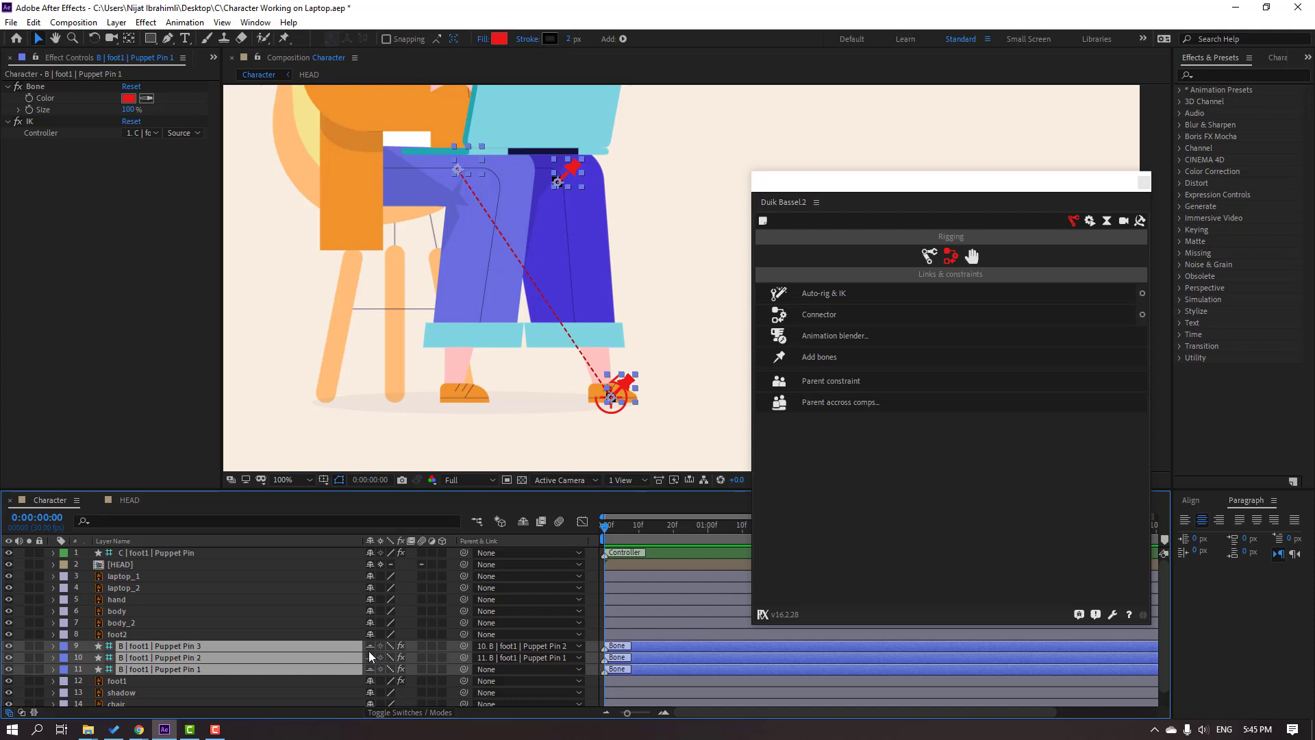
{"action": "left_click", "coordinate": [522, 521]}
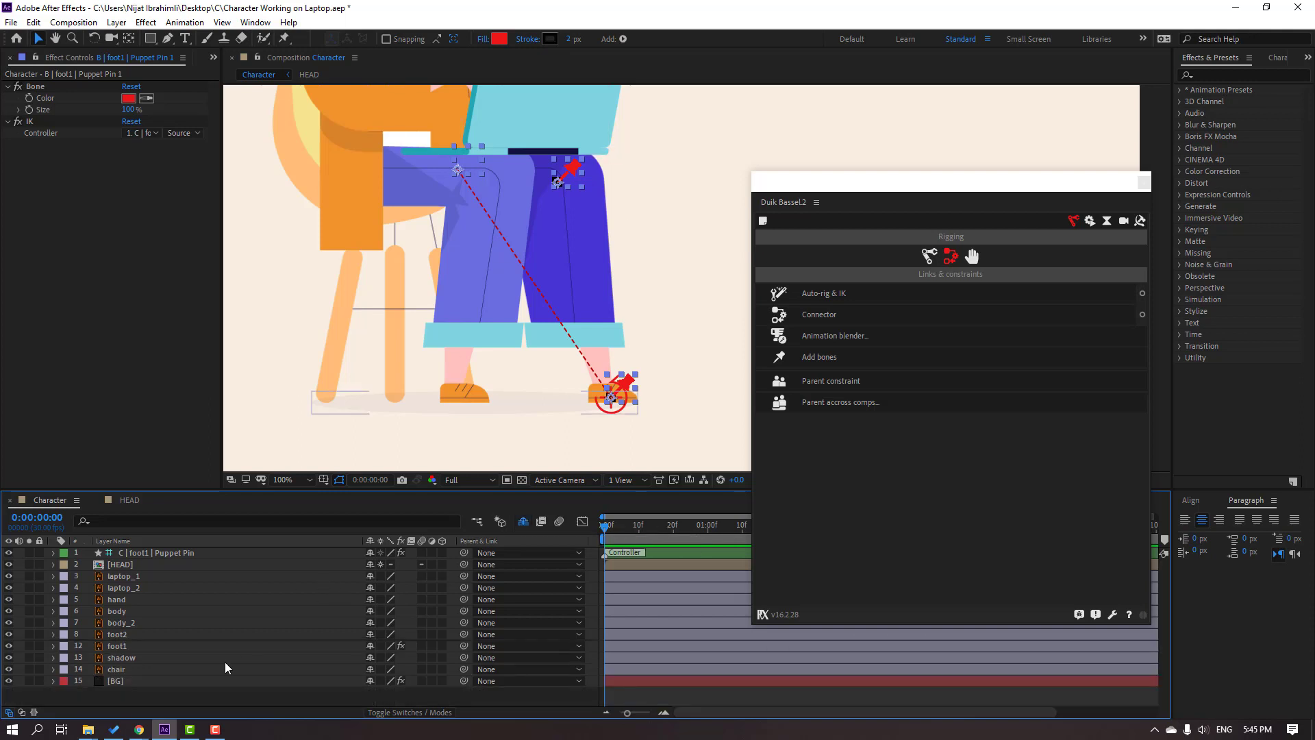
Solo the foot2 layer and place Puppet pins at the hip end, the knee and the shoe
{"action": "left_click", "coordinate": [119, 634]}
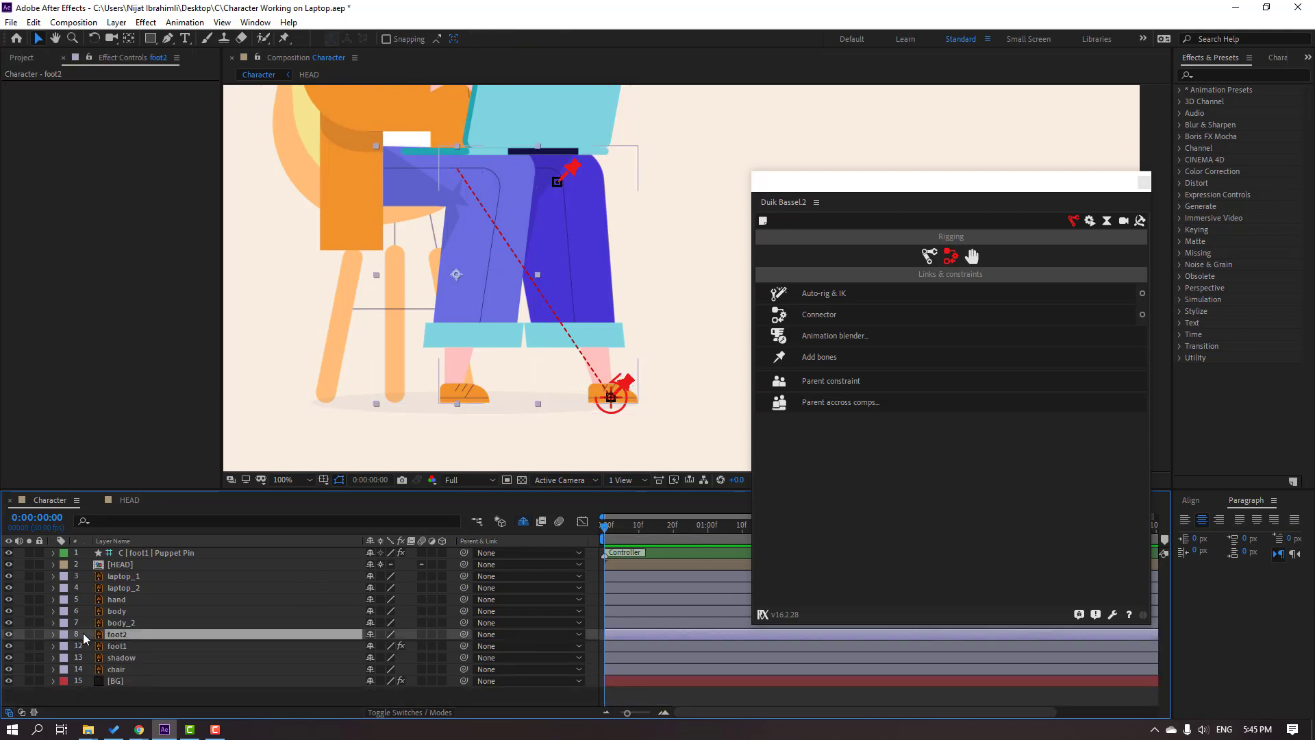
{"action": "left_click", "coordinate": [28, 635]}
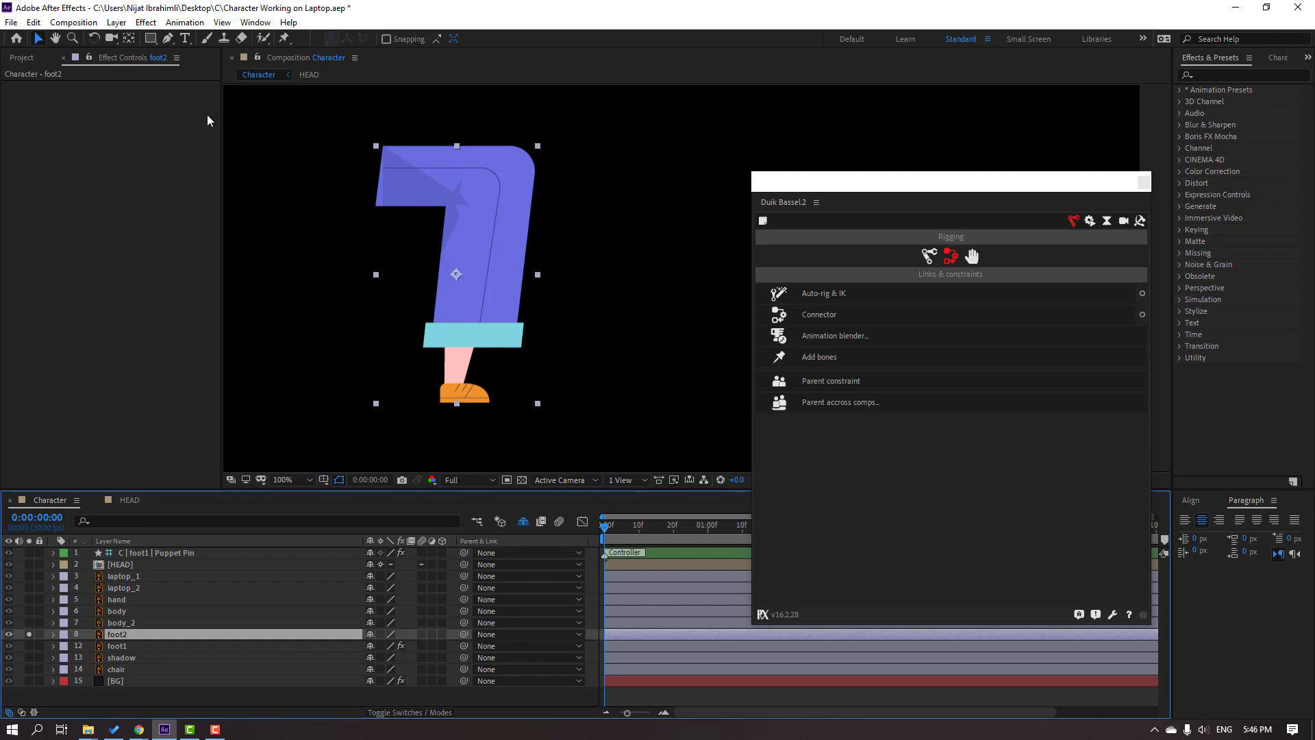
{"action": "left_click", "coordinate": [284, 39]}
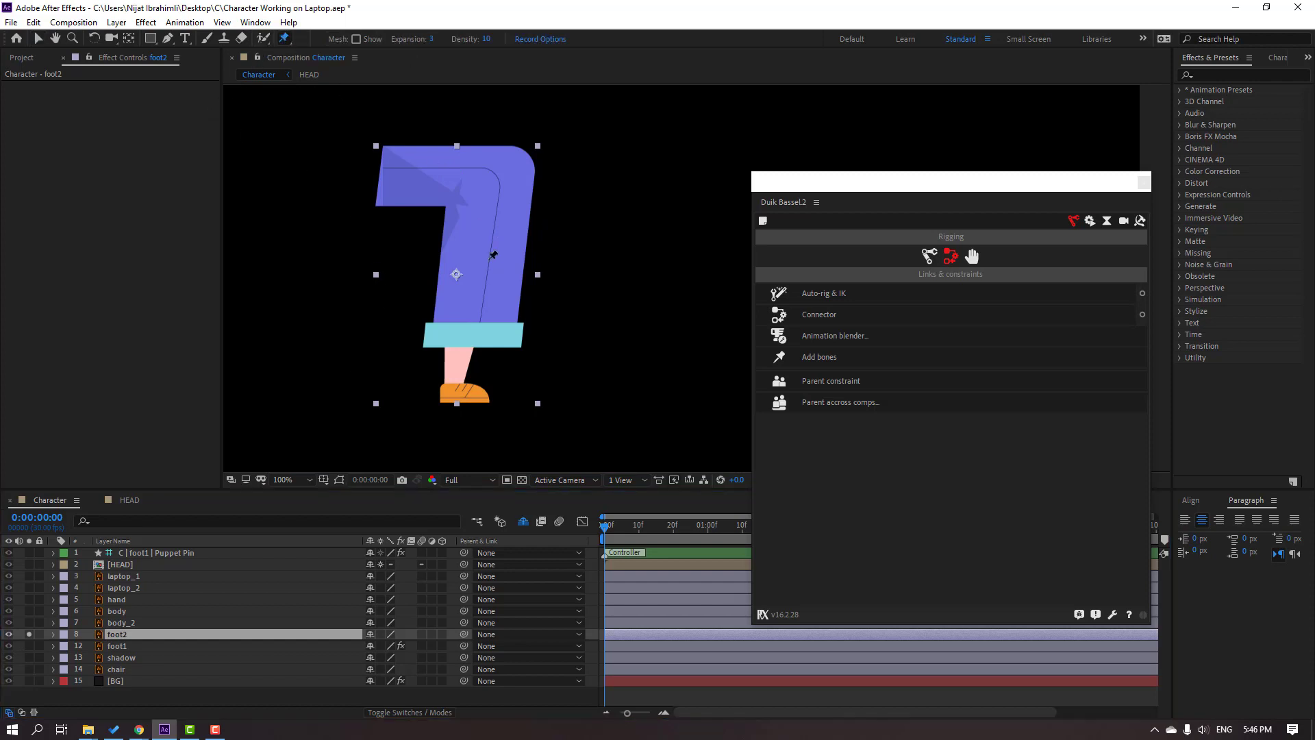
{"action": "left_click", "coordinate": [388, 171]}
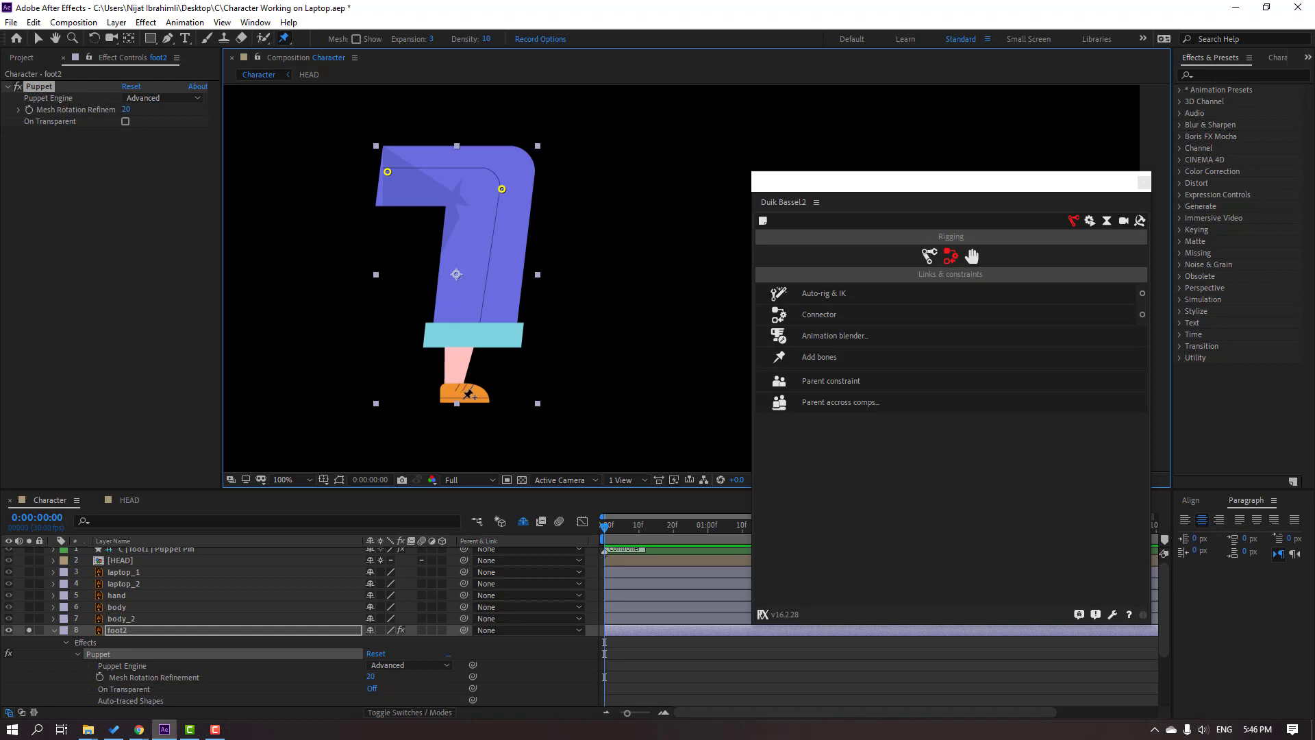
Switch foot2's Puppet Engine to Legacy and add Duik bones to its pins
{"action": "left_click", "coordinate": [380, 666]}
{"action": "left_click", "coordinate": [411, 682]}
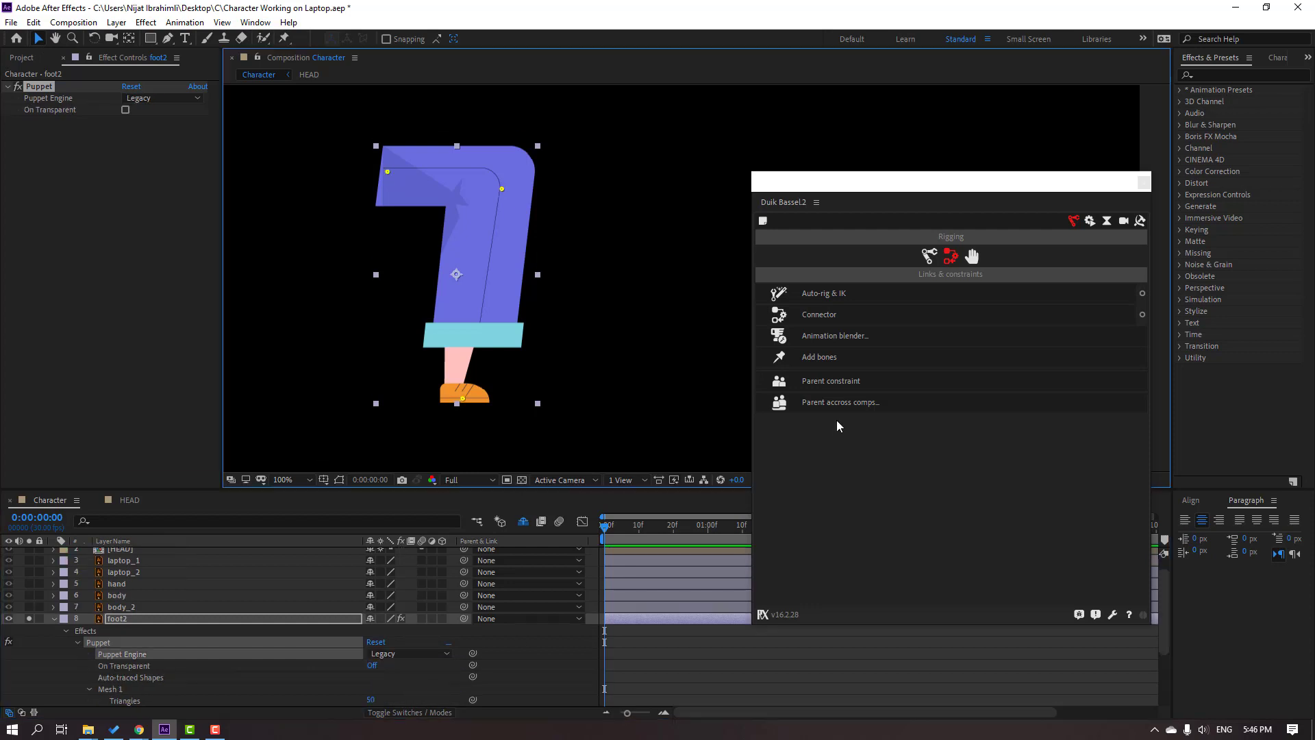
{"action": "left_click", "coordinate": [825, 359]}
Parent foot2's Puppet Pin 3 bone to Pin 2 and its Pin 2 bone to Pin 1
{"action": "left_click", "coordinate": [200, 619]}
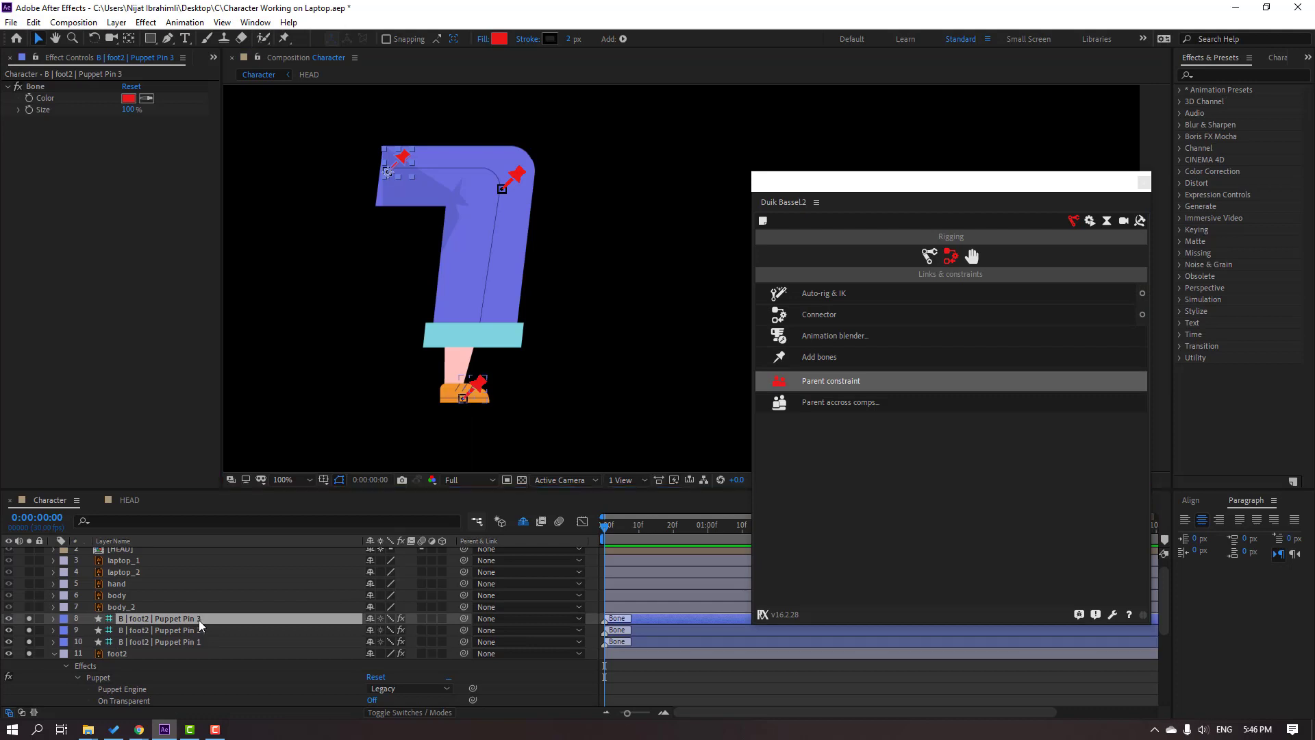
{"action": "left_click_drag", "start_coordinate": [257, 620], "coordinate": [189, 635]}
{"action": "left_click", "coordinate": [191, 634]}
{"action": "left_click_drag", "start_coordinate": [464, 630], "coordinate": [172, 643]}
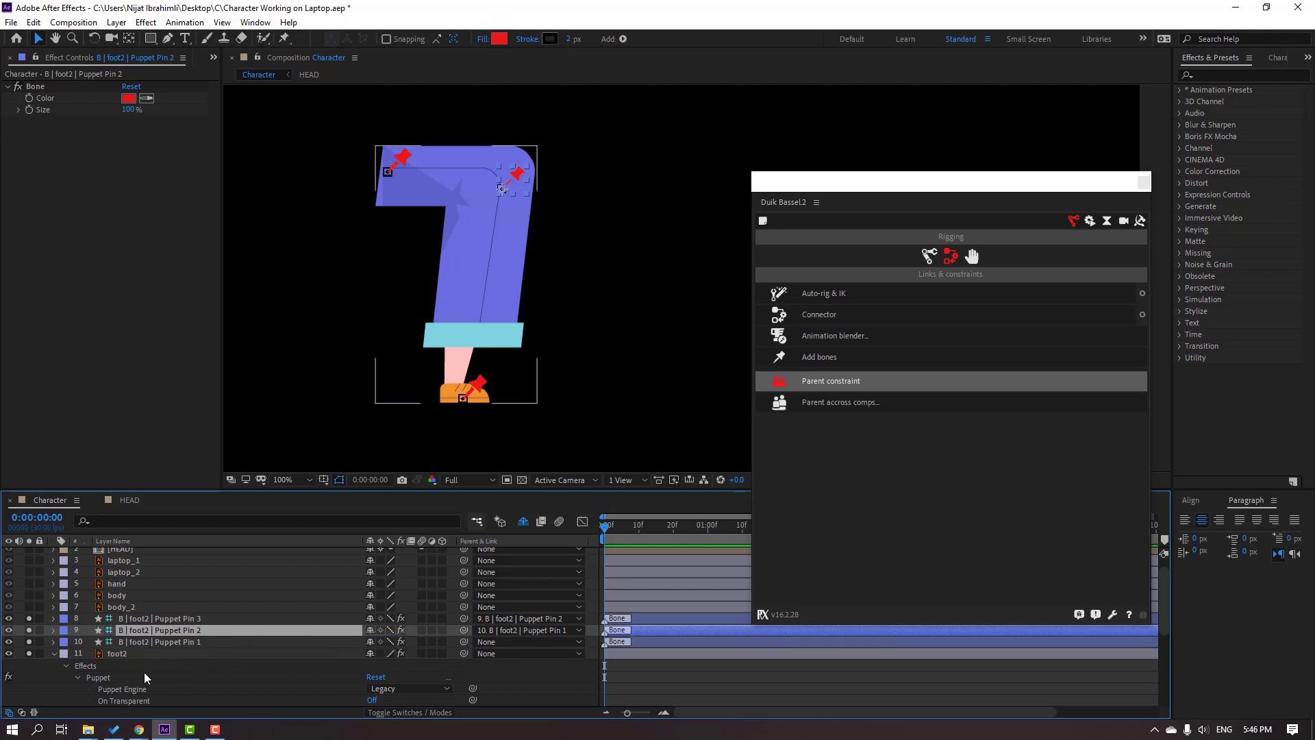
Apply Auto-rig & IK to the three foot2 bones, test the leg by moving its controller, and undo the test move
{"action": "left_click", "coordinate": [54, 654]}
{"action": "left_click", "coordinate": [183, 641]}
{"action": "left_click", "coordinate": [183, 630], "text": "shift"}
{"action": "left_click", "coordinate": [183, 619], "text": "ctrl"}
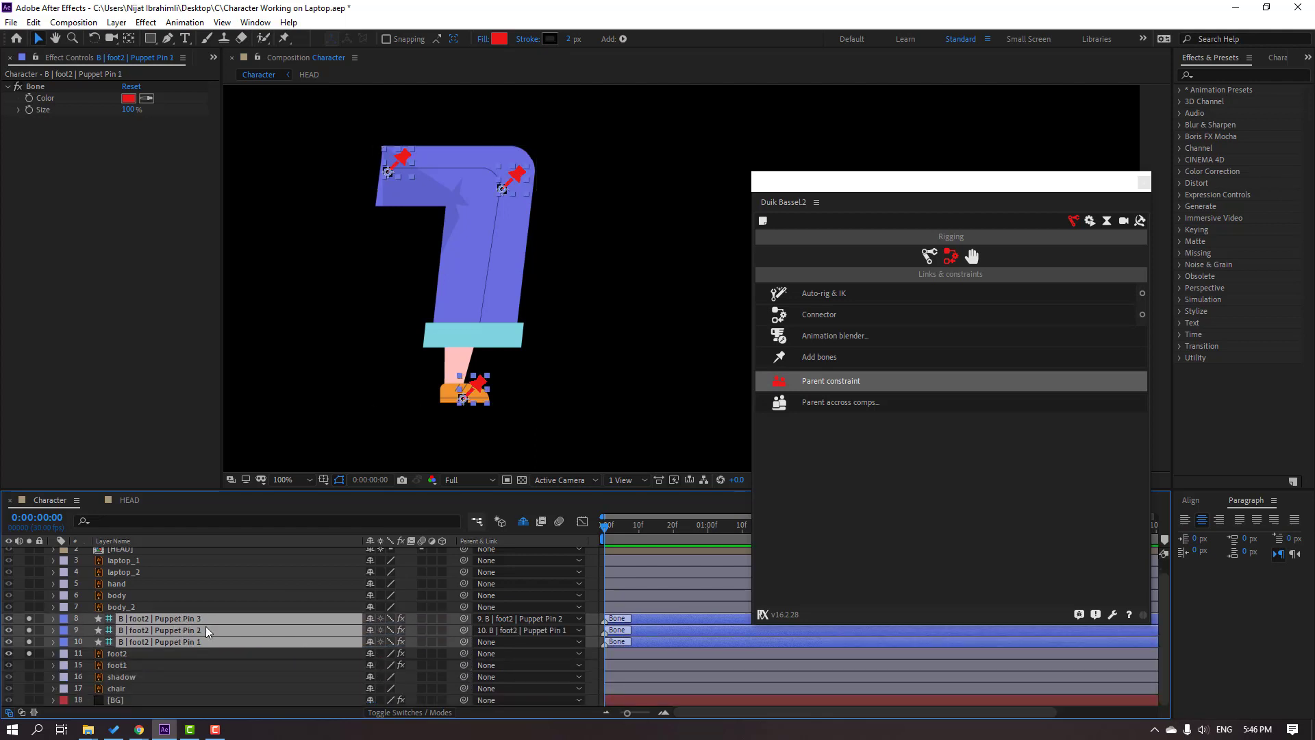
{"action": "left_click", "coordinate": [834, 295]}
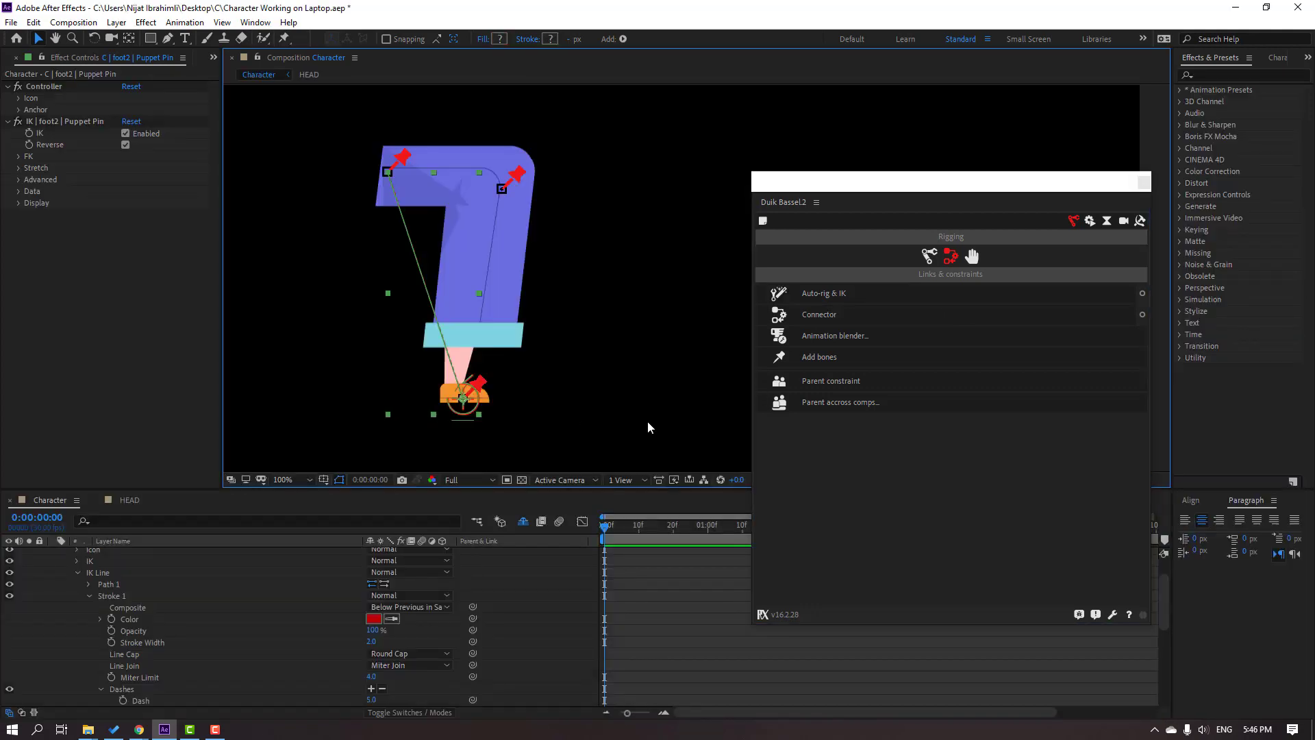
{"action": "left_click_drag", "start_coordinate": [463, 399], "coordinate": [516, 394]}
{"action": "key", "text": "ctrl+z"}
Turn off solo for the foot2 layers and its controller, and hide the three foot2 bone layers as shy
{"action": "scroll", "coordinate": [224, 562], "scroll_direction": "up", "scroll_amount": 2}
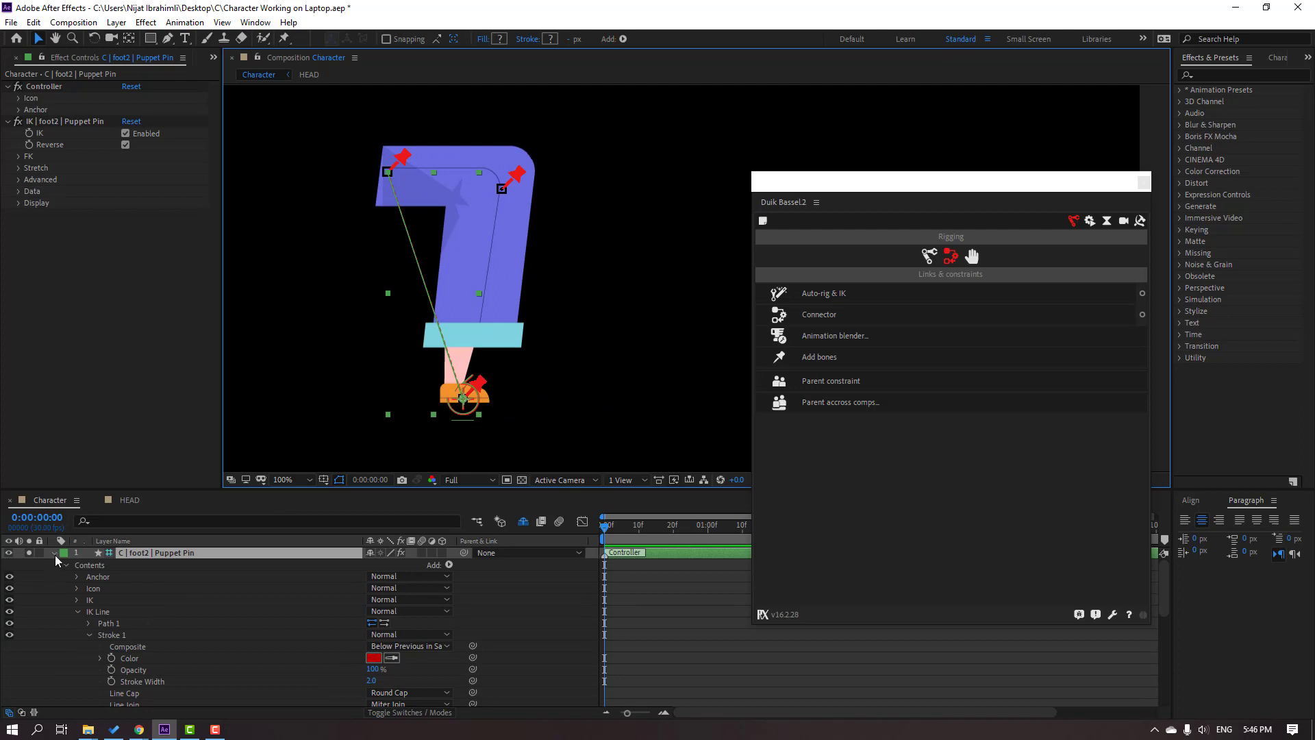
{"action": "left_click", "coordinate": [55, 553]}
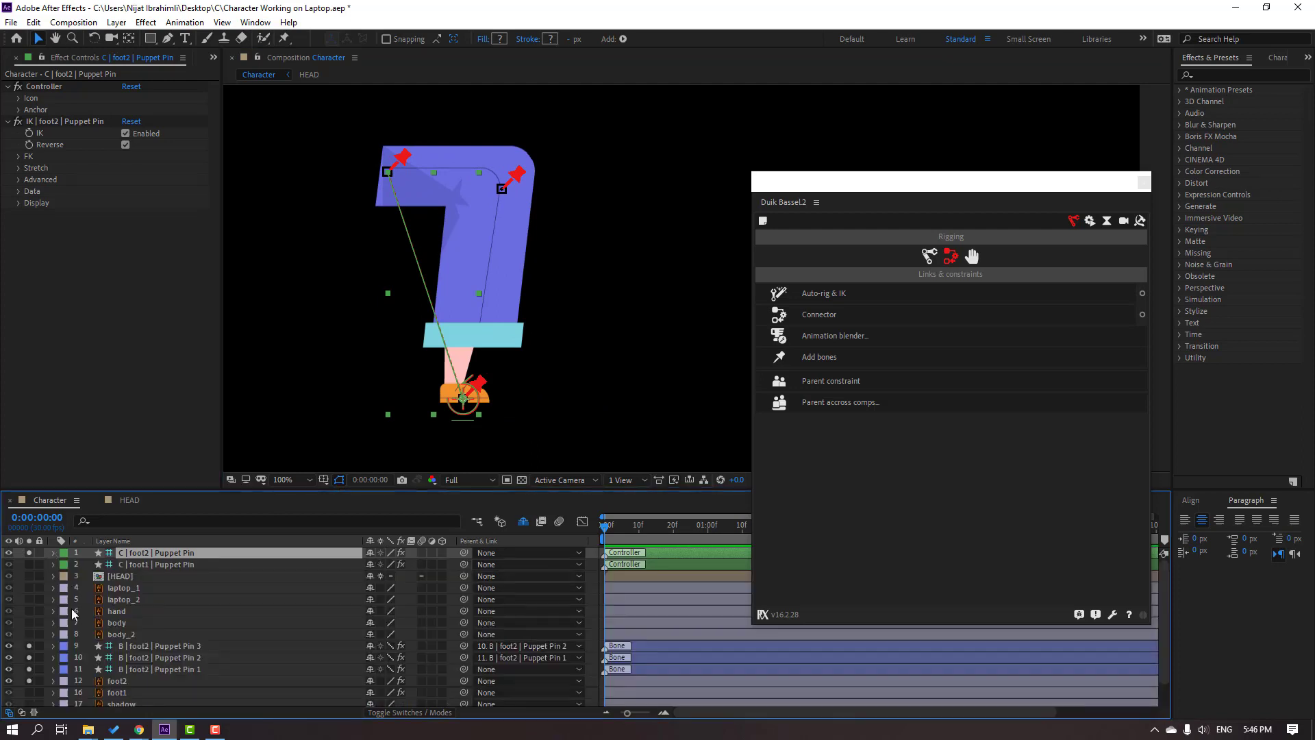
{"action": "left_click", "coordinate": [29, 553]}
{"action": "left_click", "coordinate": [29, 673]}
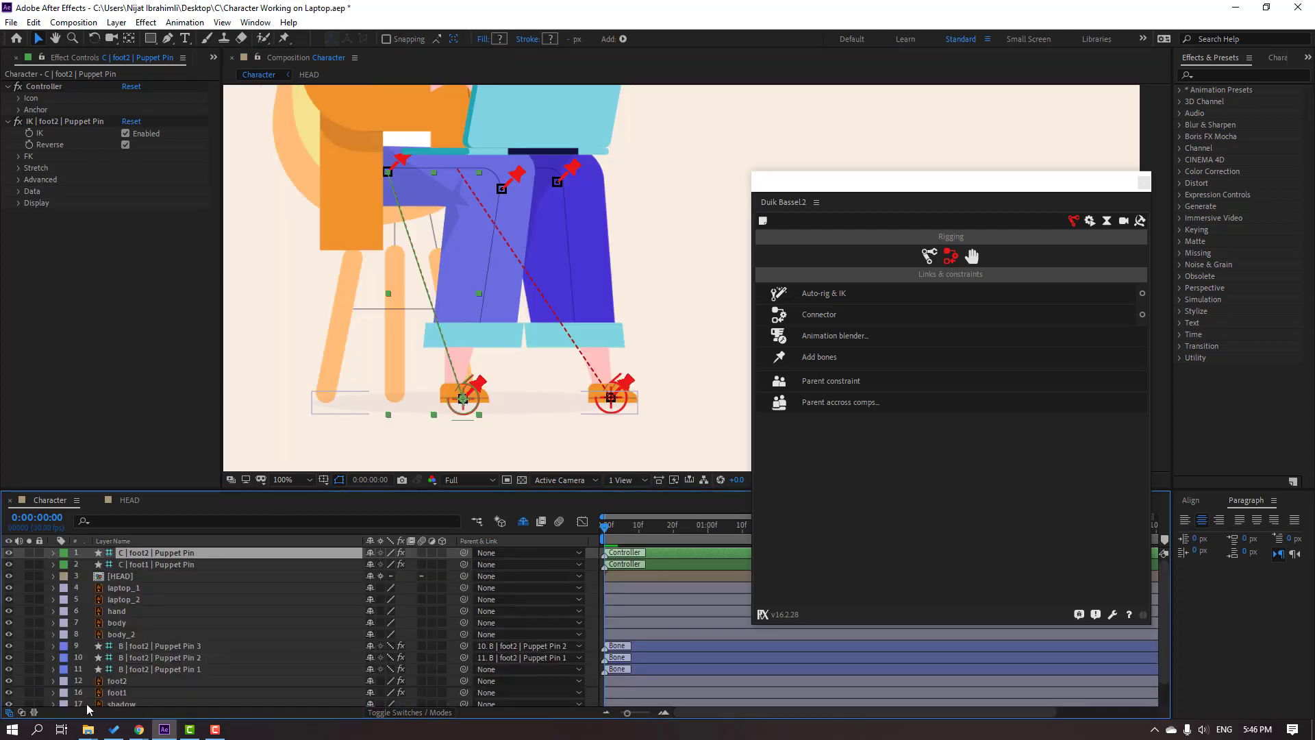
{"action": "left_click", "coordinate": [178, 669]}
{"action": "left_click", "coordinate": [183, 659], "text": "ctrl"}
{"action": "left_click", "coordinate": [183, 649], "text": "ctrl"}
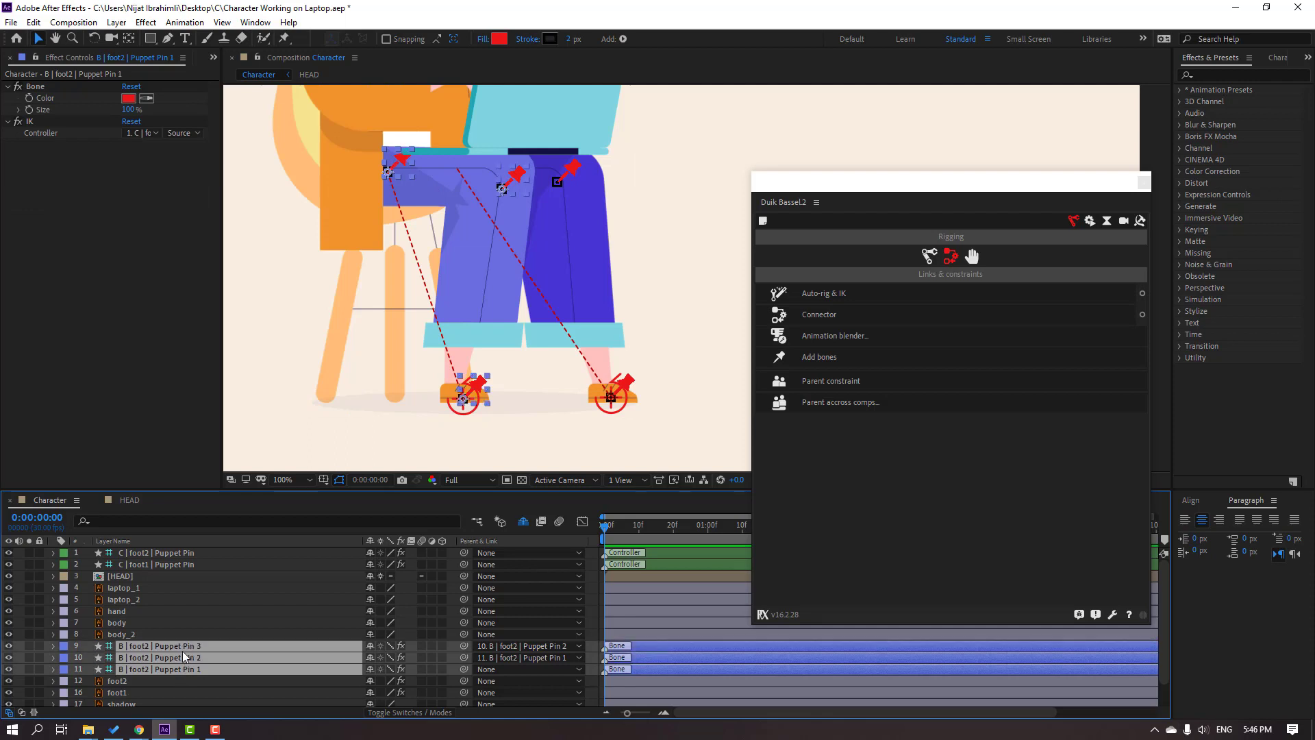
{"action": "left_click", "coordinate": [370, 646]}
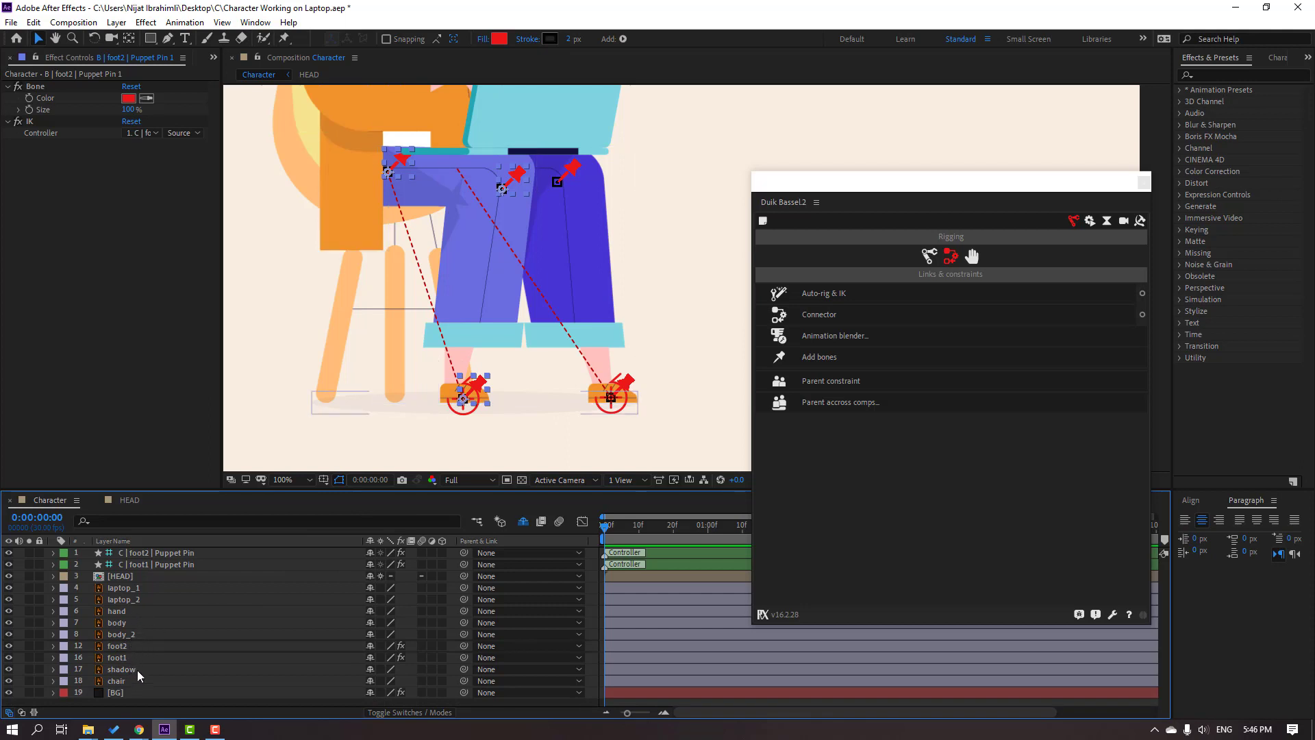
Solo the hand layer and place Puppet pins at the shoulder, the elbow and the hand
{"action": "left_click", "coordinate": [119, 614]}
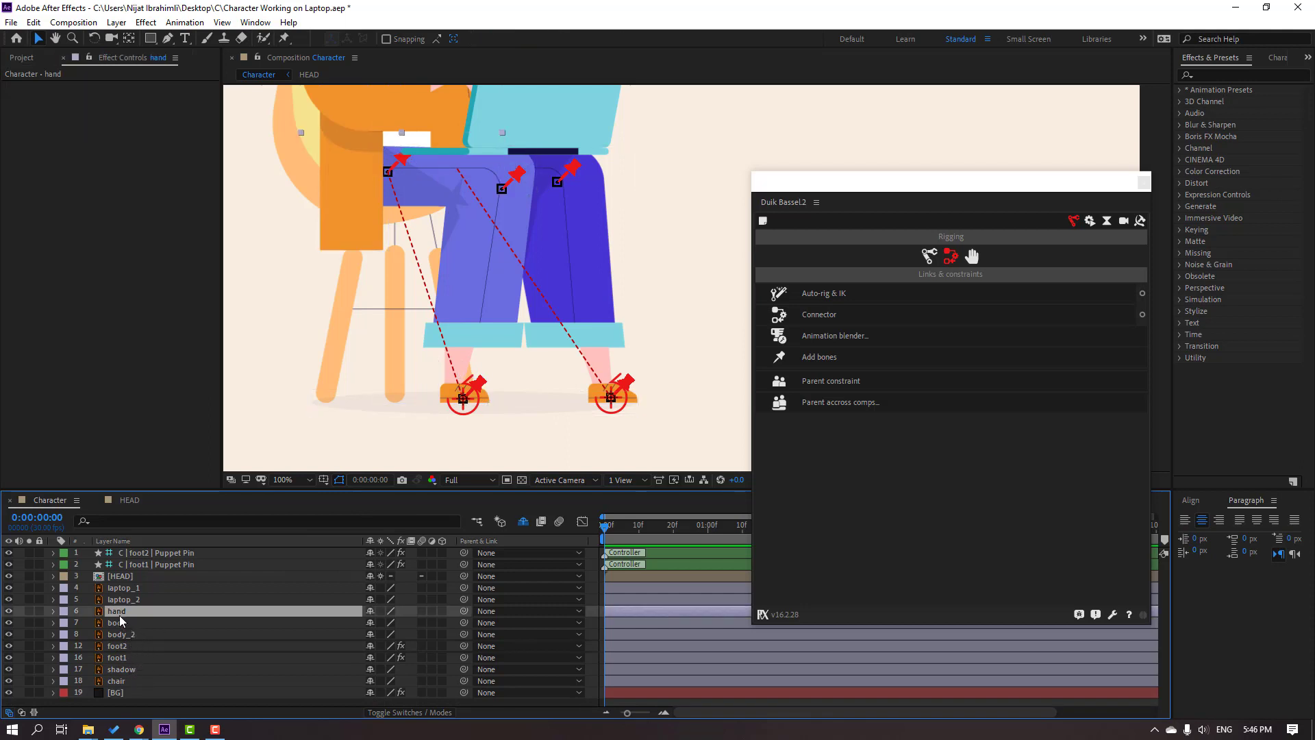
{"action": "left_click", "coordinate": [28, 611]}
{"action": "left_click_drag", "start_coordinate": [444, 191], "coordinate": [514, 378]}
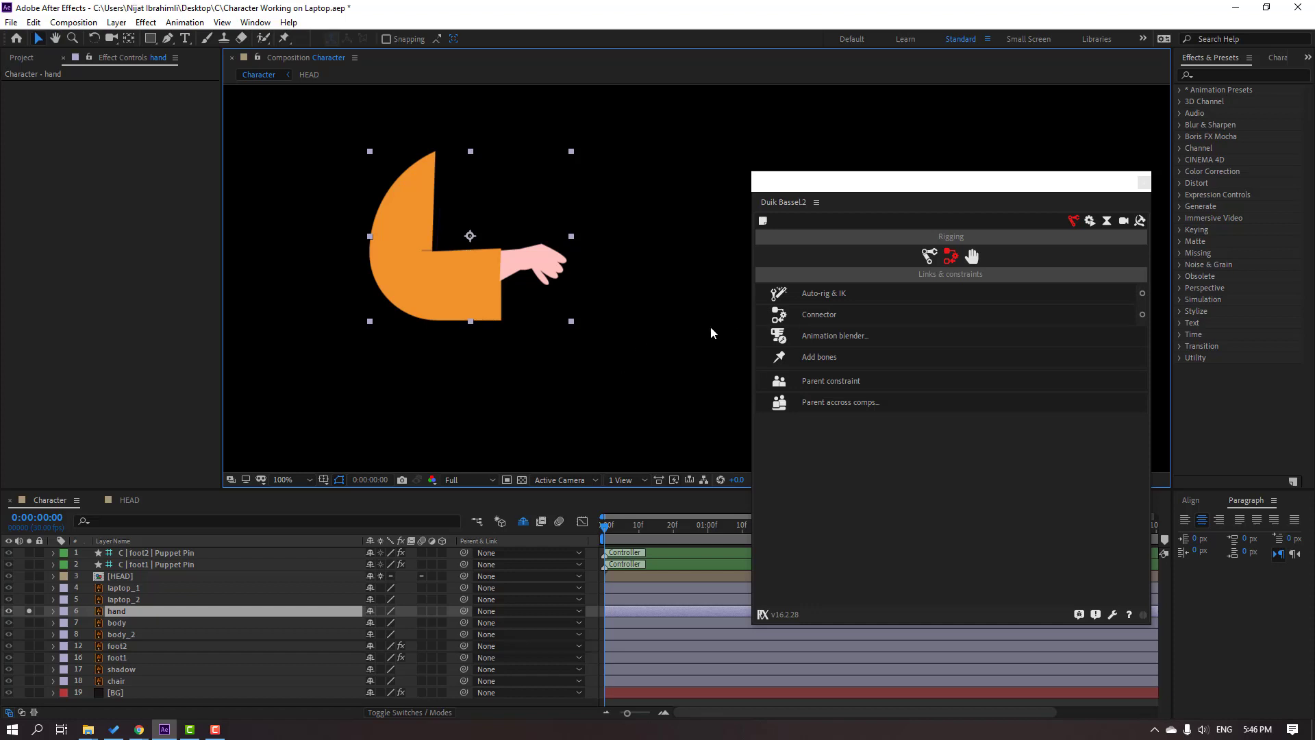
{"action": "left_click", "coordinate": [284, 39]}
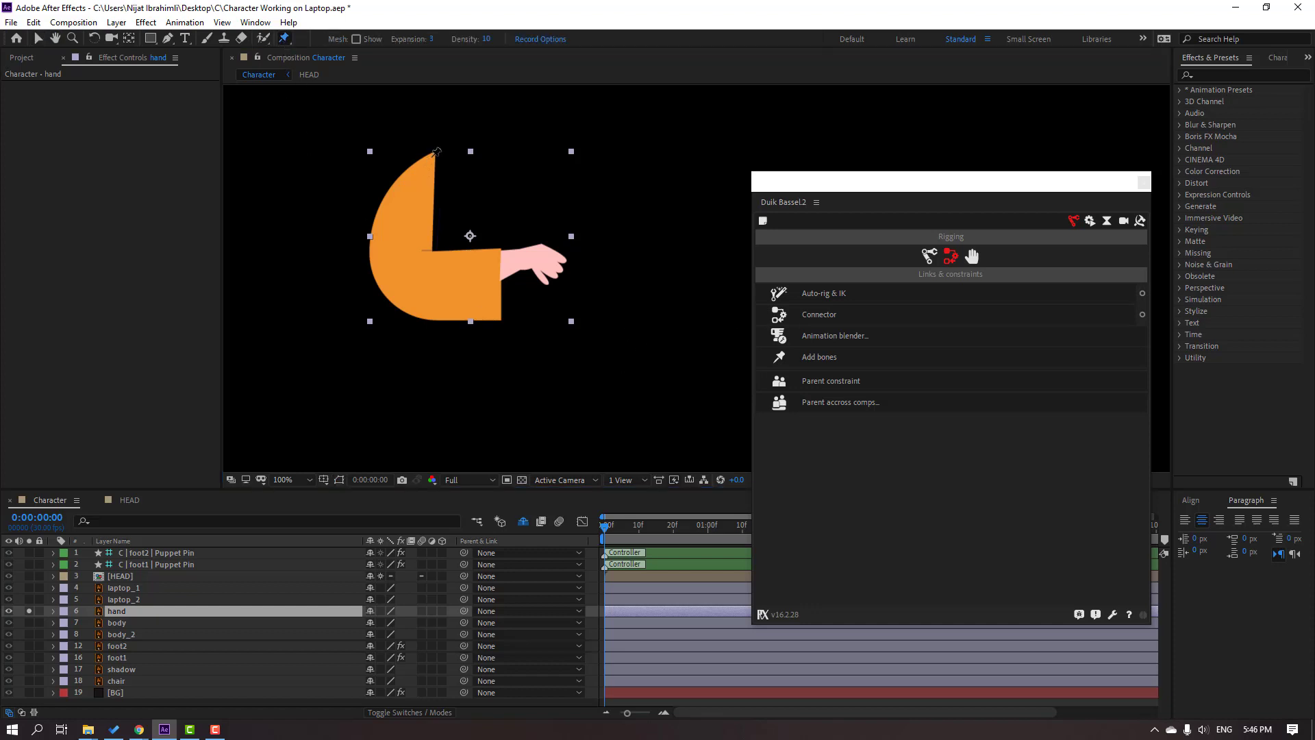
{"action": "left_click", "coordinate": [431, 156]}
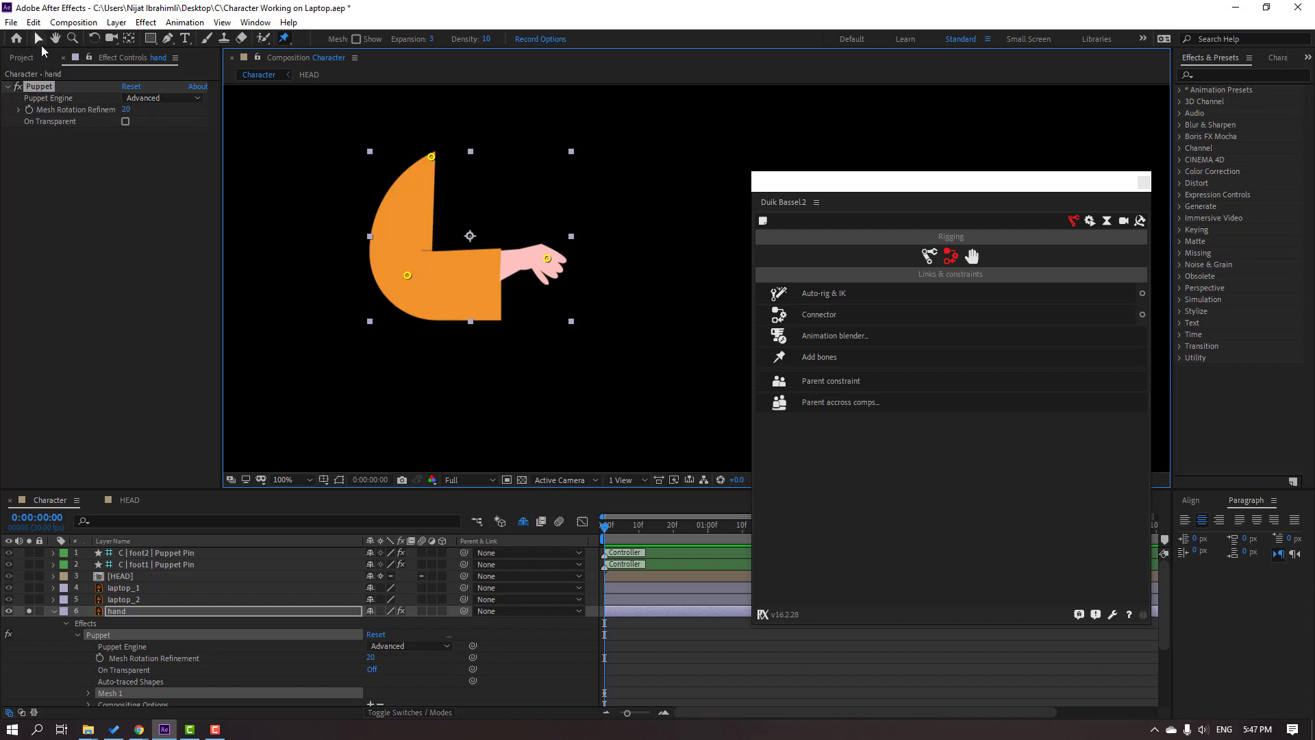
{"action": "left_click", "coordinate": [42, 41]}
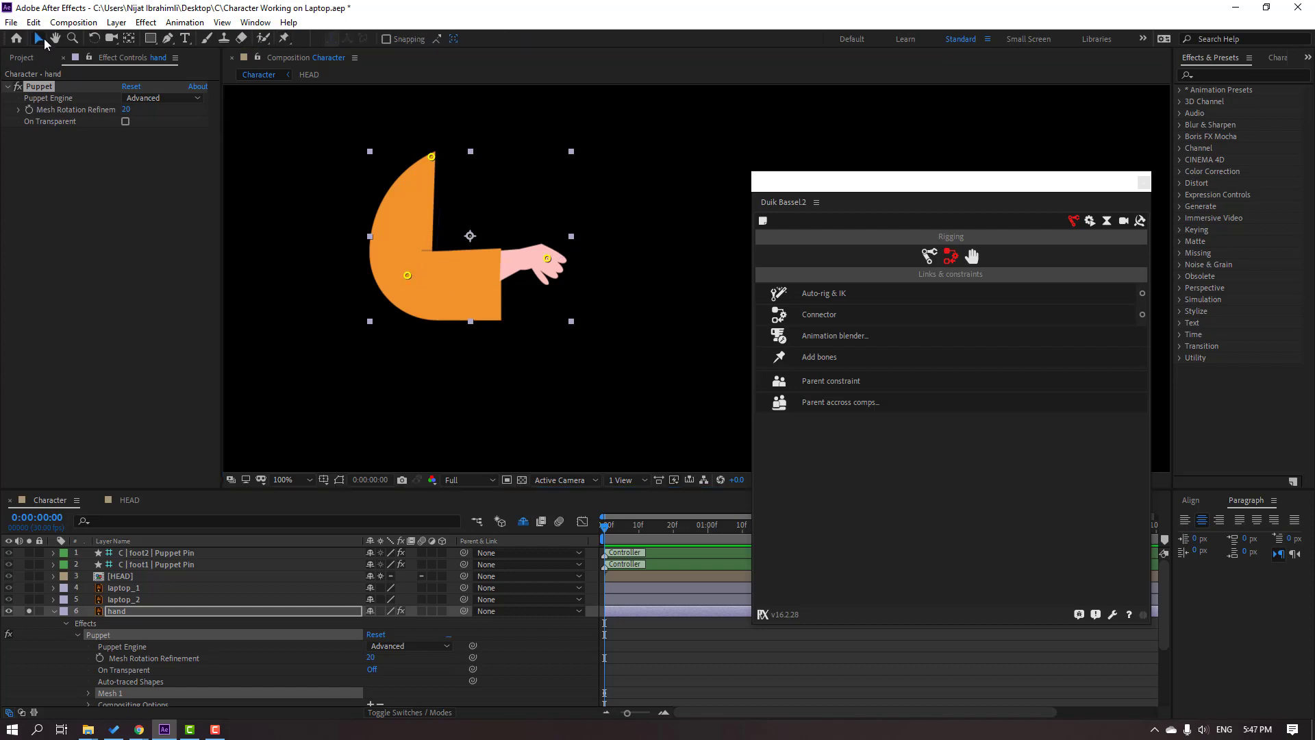
Switch the hand layer's Puppet Engine to Legacy and add Duik bones to its pins
{"action": "left_click", "coordinate": [404, 647]}
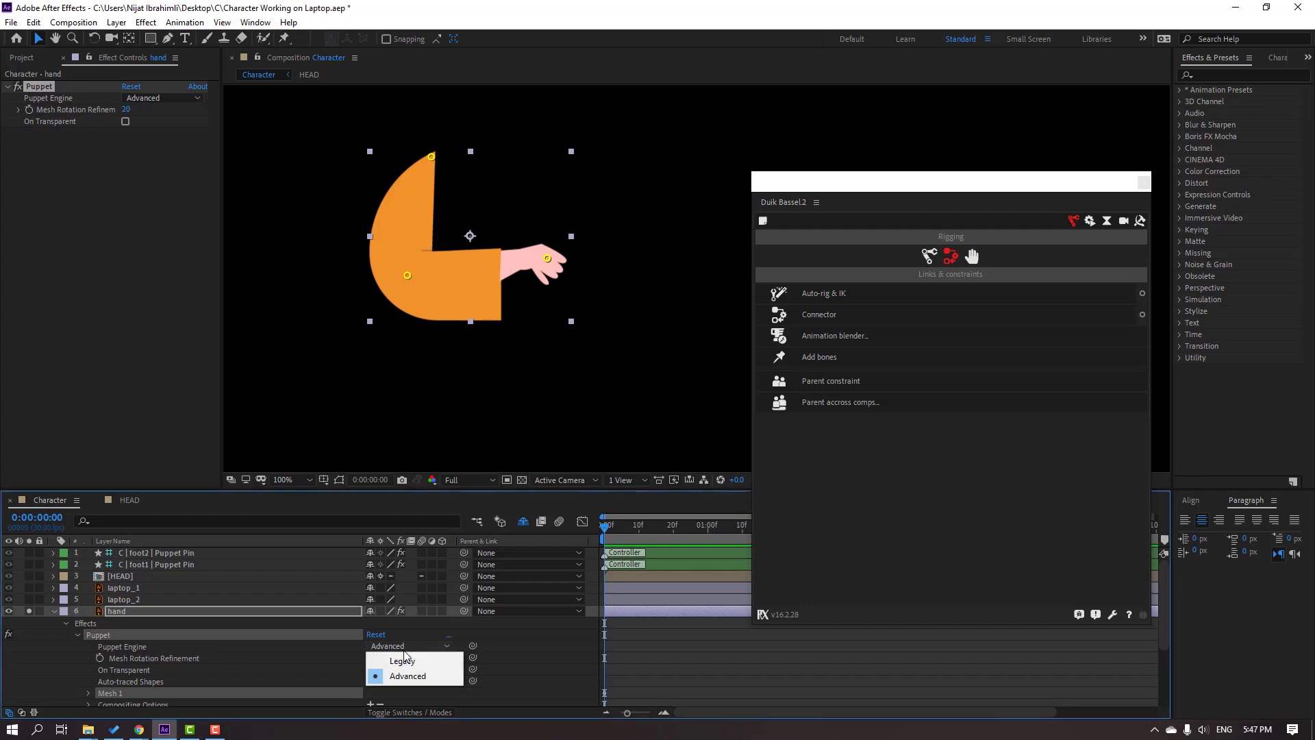
{"action": "left_click", "coordinate": [401, 658]}
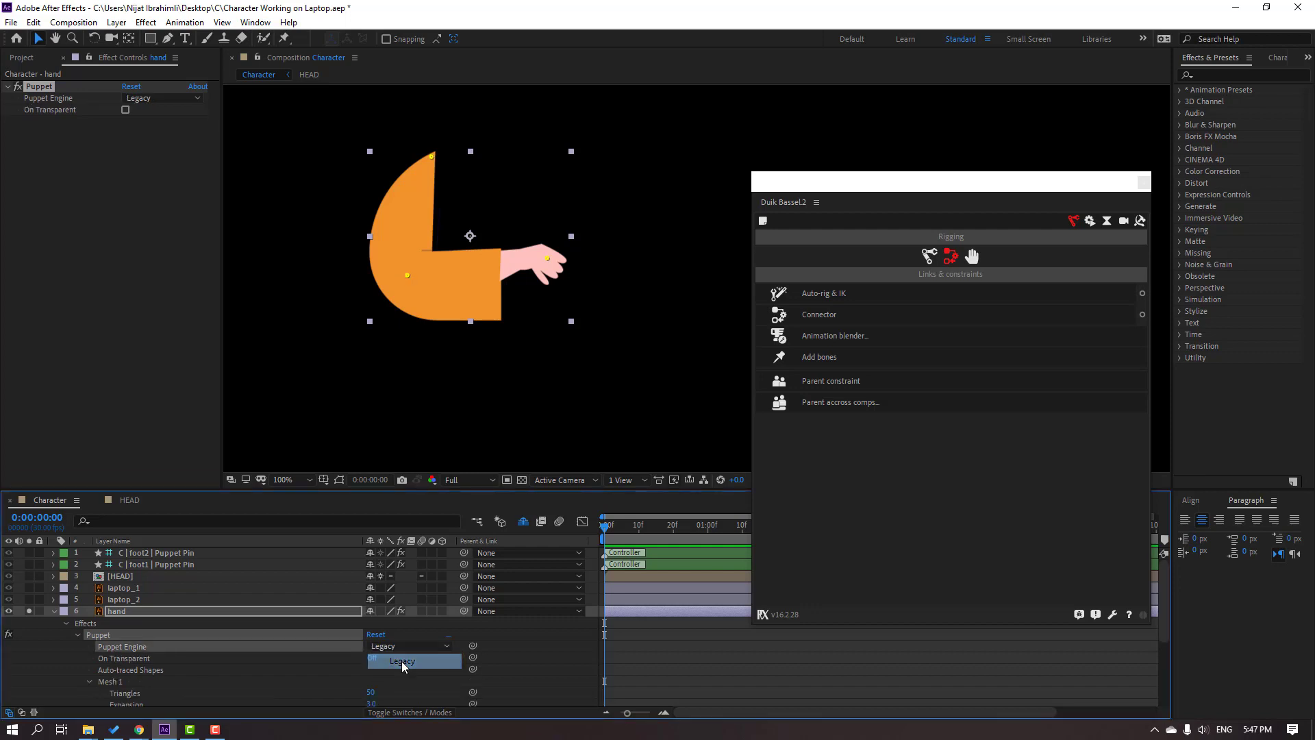
{"action": "left_click", "coordinate": [823, 358]}
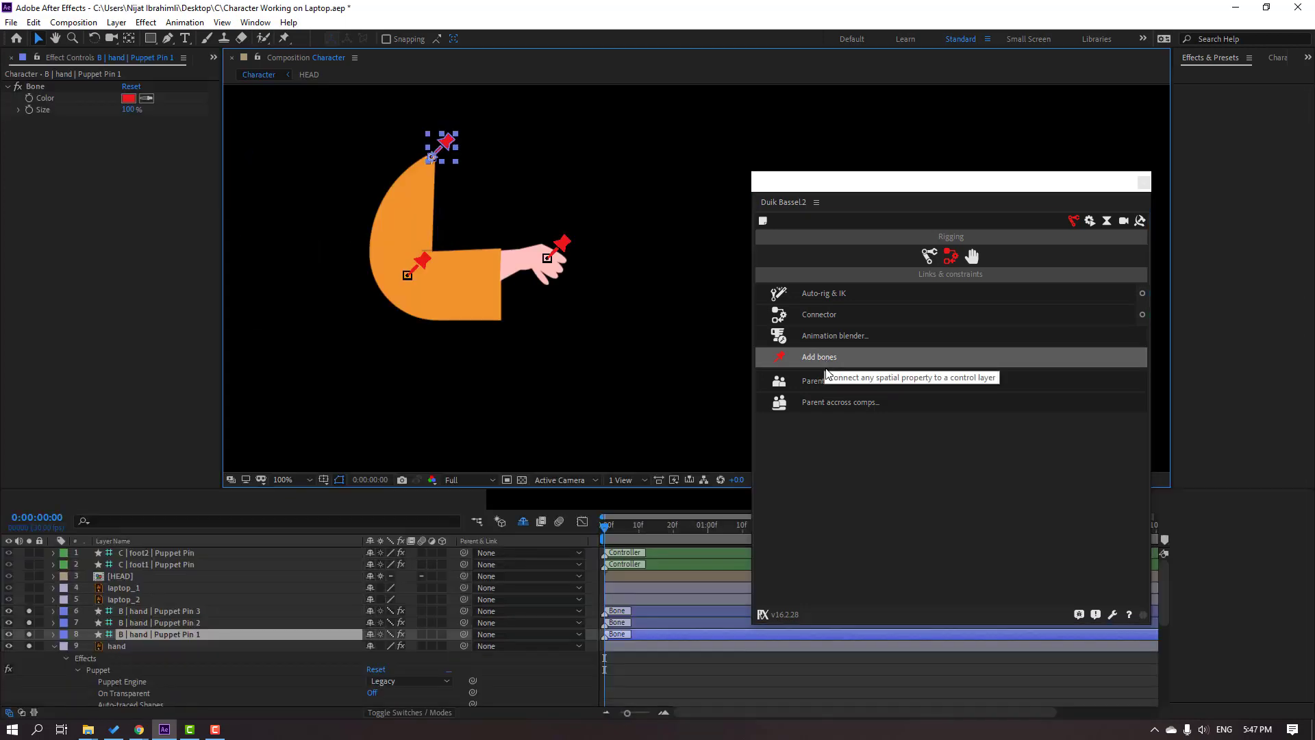
{"action": "left_click", "coordinate": [53, 646]}
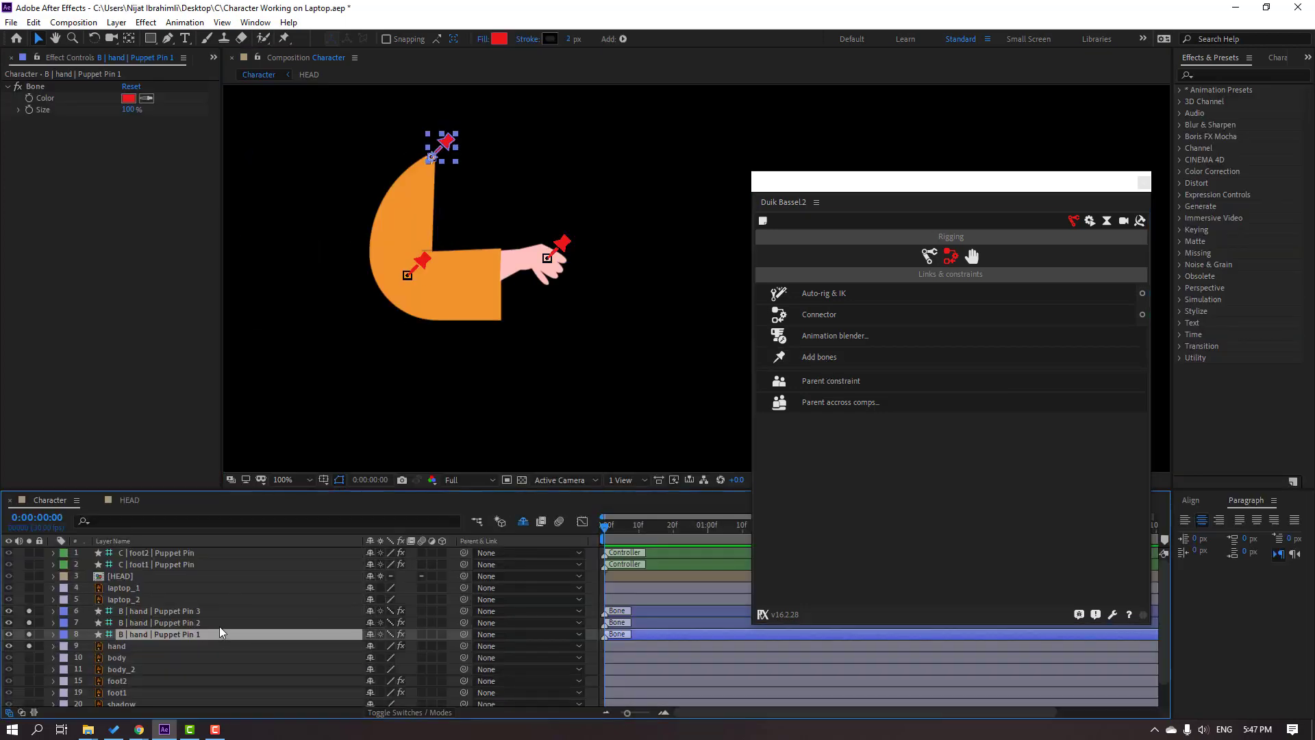
Parent the hand's Puppet Pin 3 bone to Pin 2 and its Pin 2 bone to Pin 1
{"action": "left_click", "coordinate": [437, 613]}
{"action": "left_click_drag", "start_coordinate": [464, 611], "coordinate": [178, 625]}
{"action": "left_click_drag", "start_coordinate": [465, 621], "coordinate": [166, 638]}
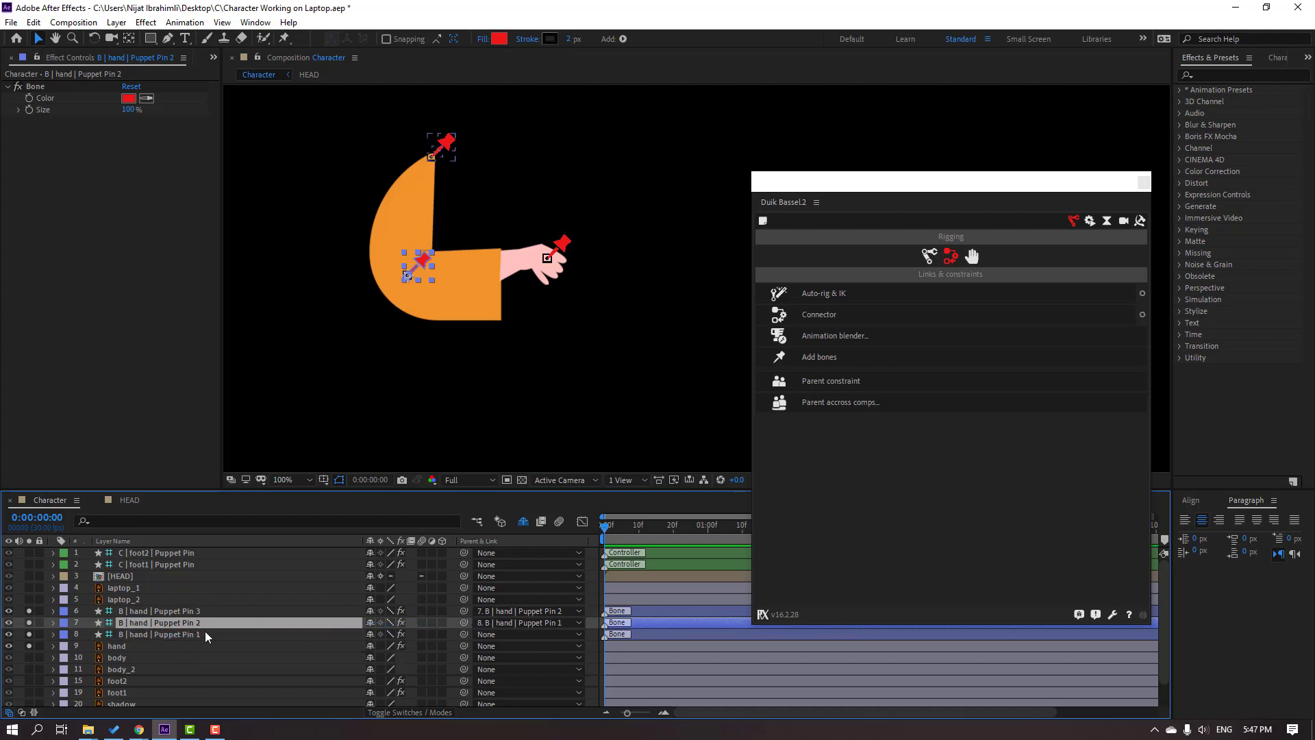
Apply Auto-rig & IK to the three hand bones and test the arm with its controller
{"action": "left_click", "coordinate": [171, 635]}
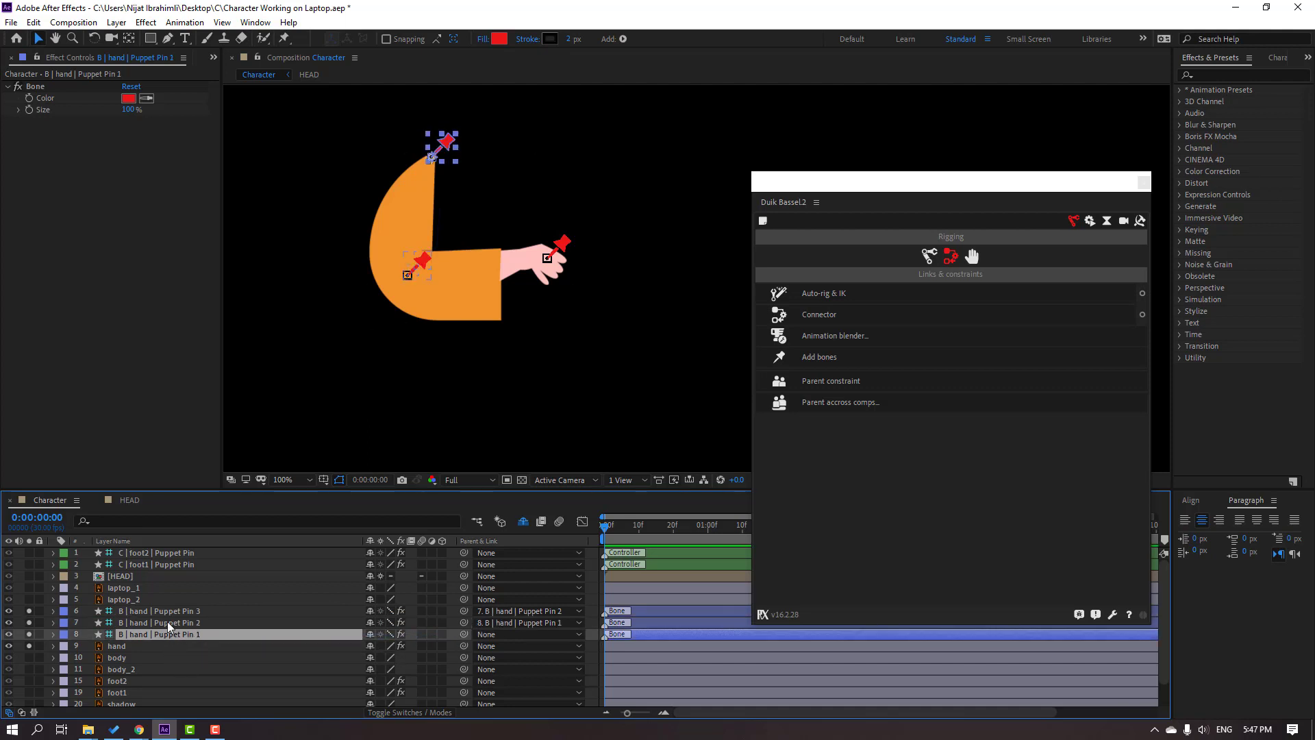
{"action": "left_click", "coordinate": [169, 621], "text": "shift"}
{"action": "left_click", "coordinate": [187, 612], "text": "shift"}
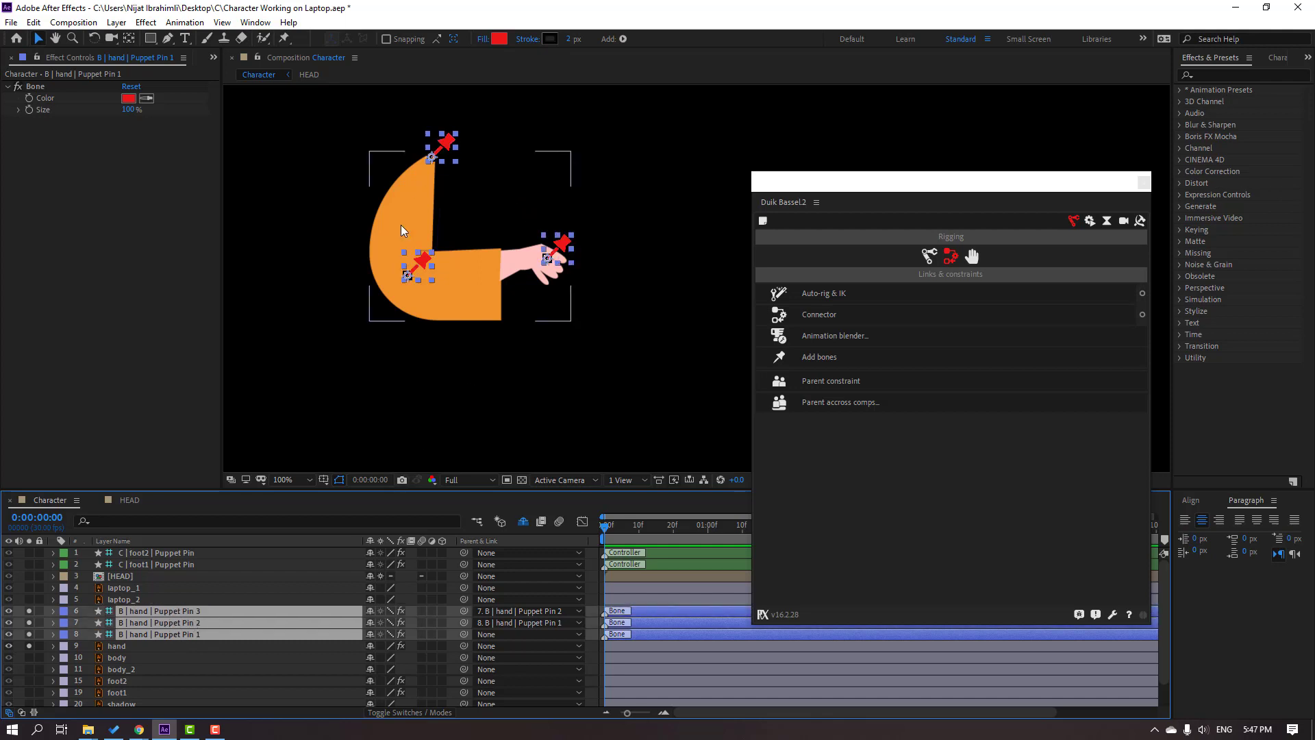
{"action": "left_click", "coordinate": [820, 294]}
{"action": "left_click", "coordinate": [463, 382]}
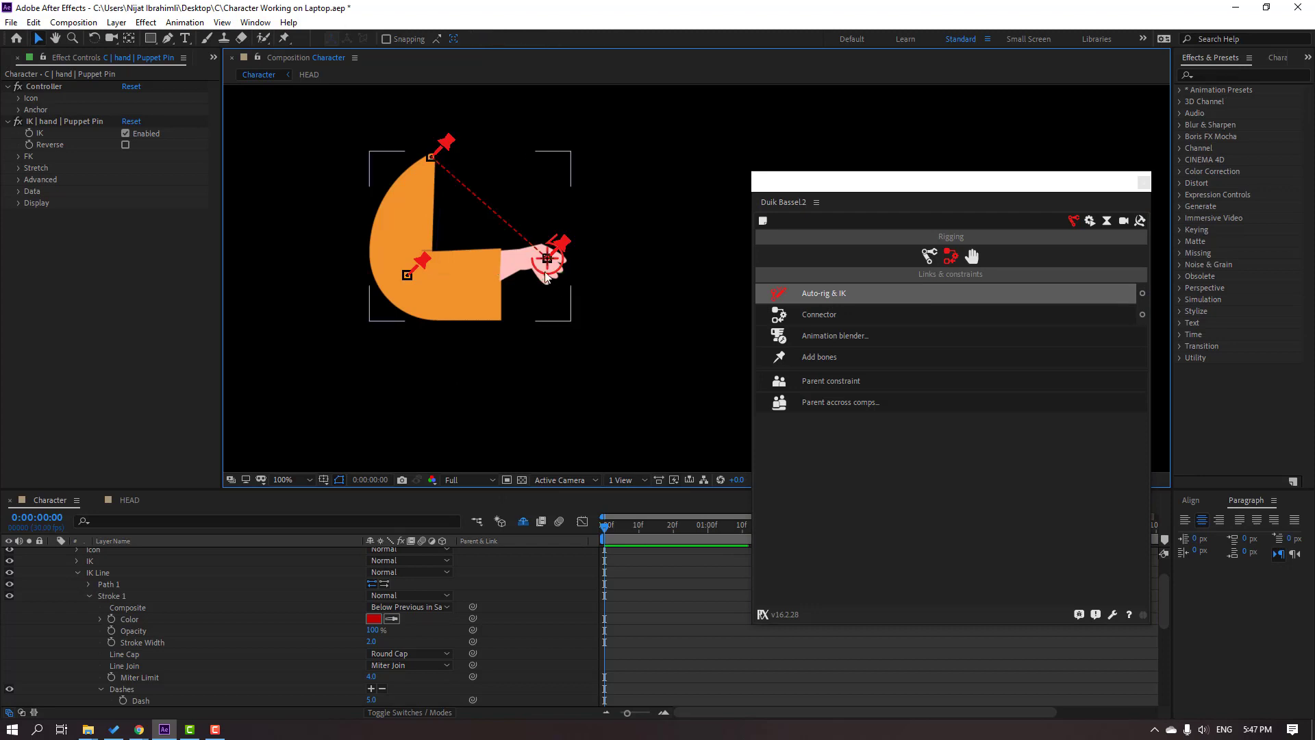
{"action": "mouse_move", "coordinate": [529, 247]}
{"action": "left_mouse_down"}
{"action": "mouse_move", "coordinate": [518, 251]}
{"action": "mouse_move", "coordinate": [565, 241]}
{"action": "mouse_move", "coordinate": [503, 295]}
{"action": "mouse_move", "coordinate": [470, 221]}
{"action": "mouse_move", "coordinate": [602, 254]}
{"action": "mouse_move", "coordinate": [548, 259]}
{"action": "left_mouse_up"}
Turn off solo for the hand layers and its controller, and hide the three hand bone layers as shy
{"action": "scroll", "coordinate": [136, 654], "scroll_direction": "up", "scroll_amount": 2}
{"action": "left_click", "coordinate": [55, 552]}
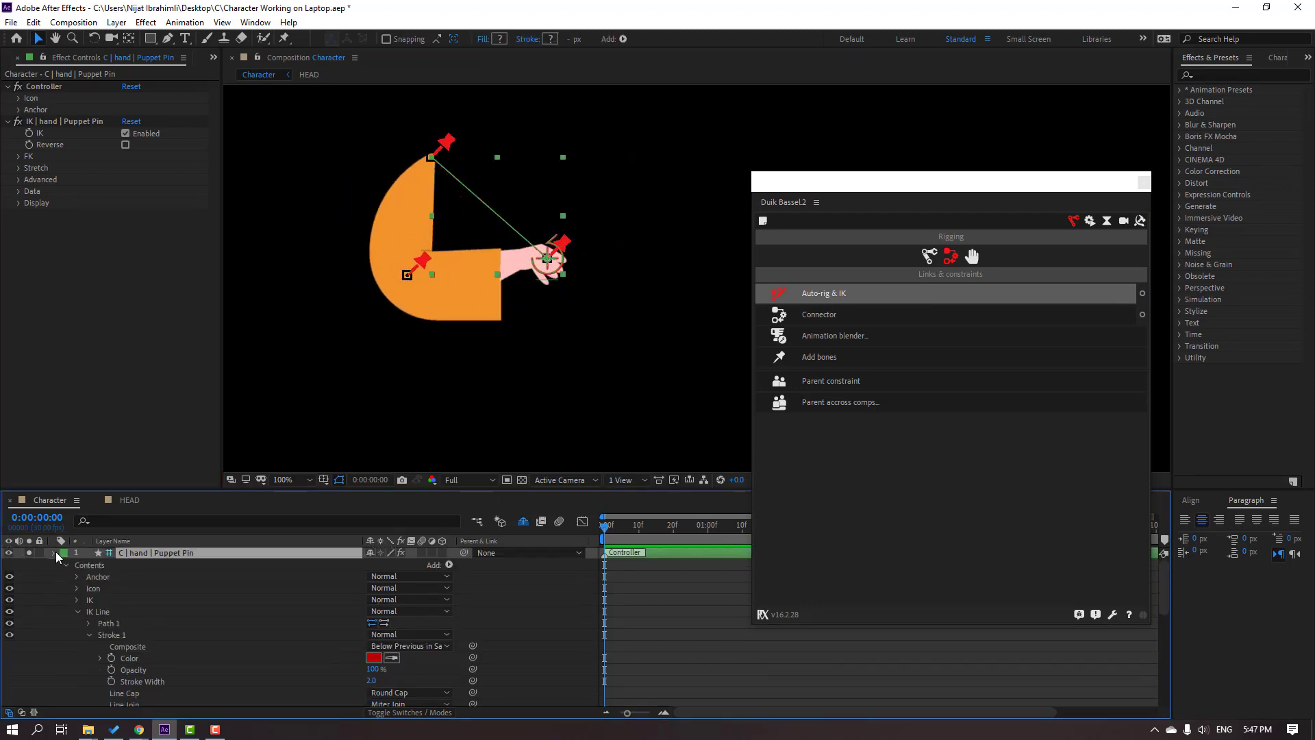
{"action": "left_click_drag", "start_coordinate": [31, 658], "coordinate": [33, 598]}
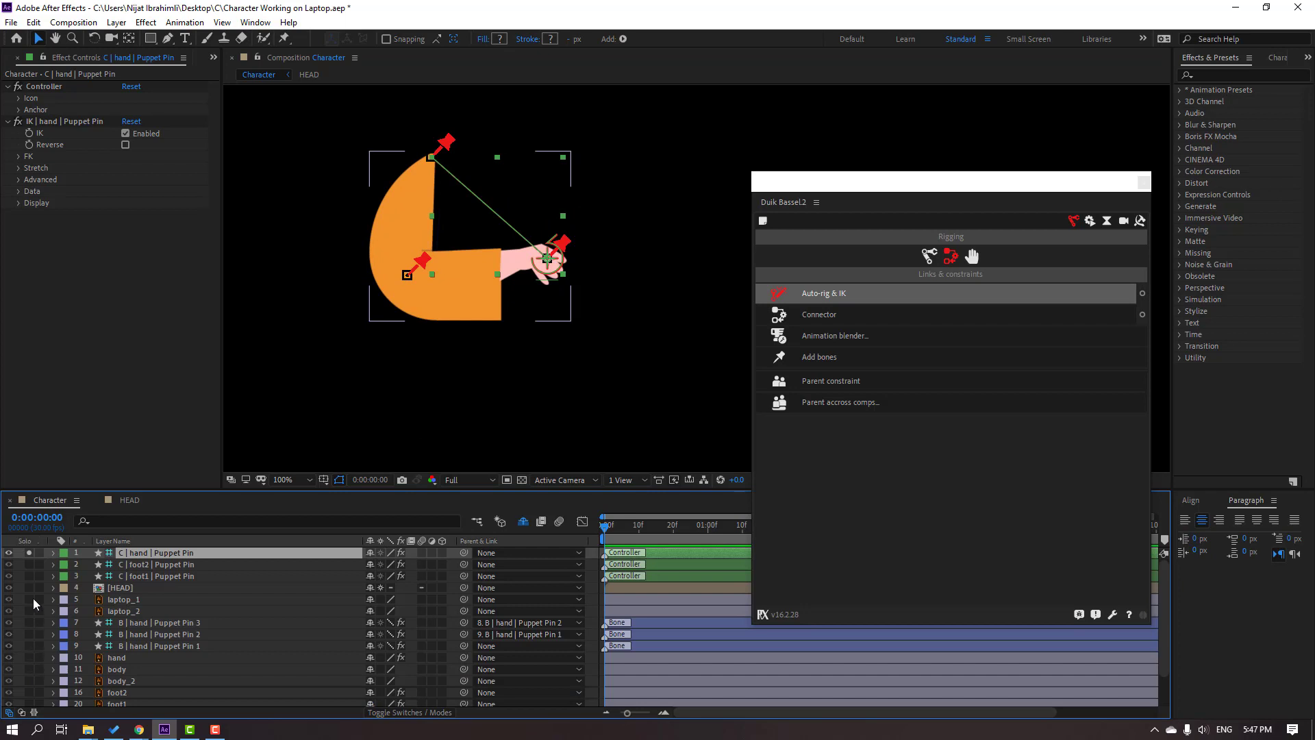
{"action": "left_click", "coordinate": [34, 553]}
{"action": "left_click", "coordinate": [151, 647]}
{"action": "left_click", "coordinate": [164, 634], "text": "ctrl"}
{"action": "left_click", "coordinate": [180, 623], "text": "ctrl"}
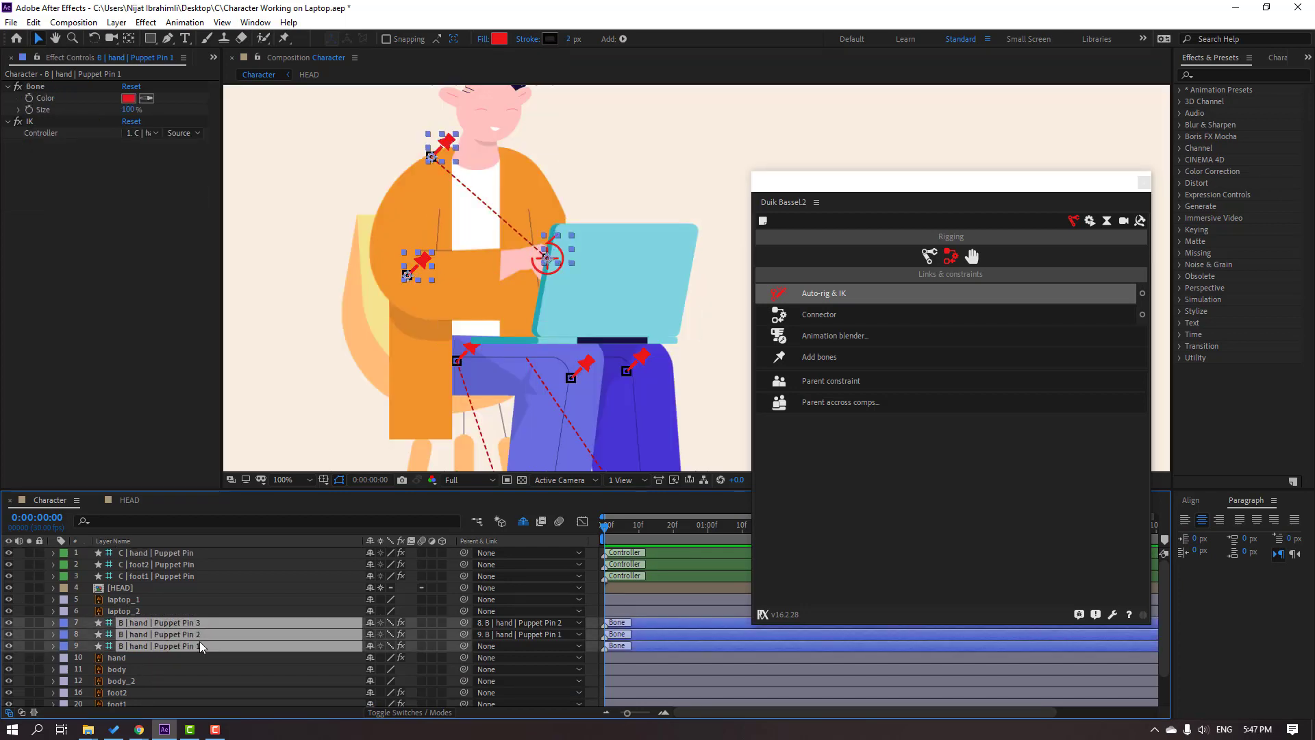
{"action": "left_click", "coordinate": [370, 623]}
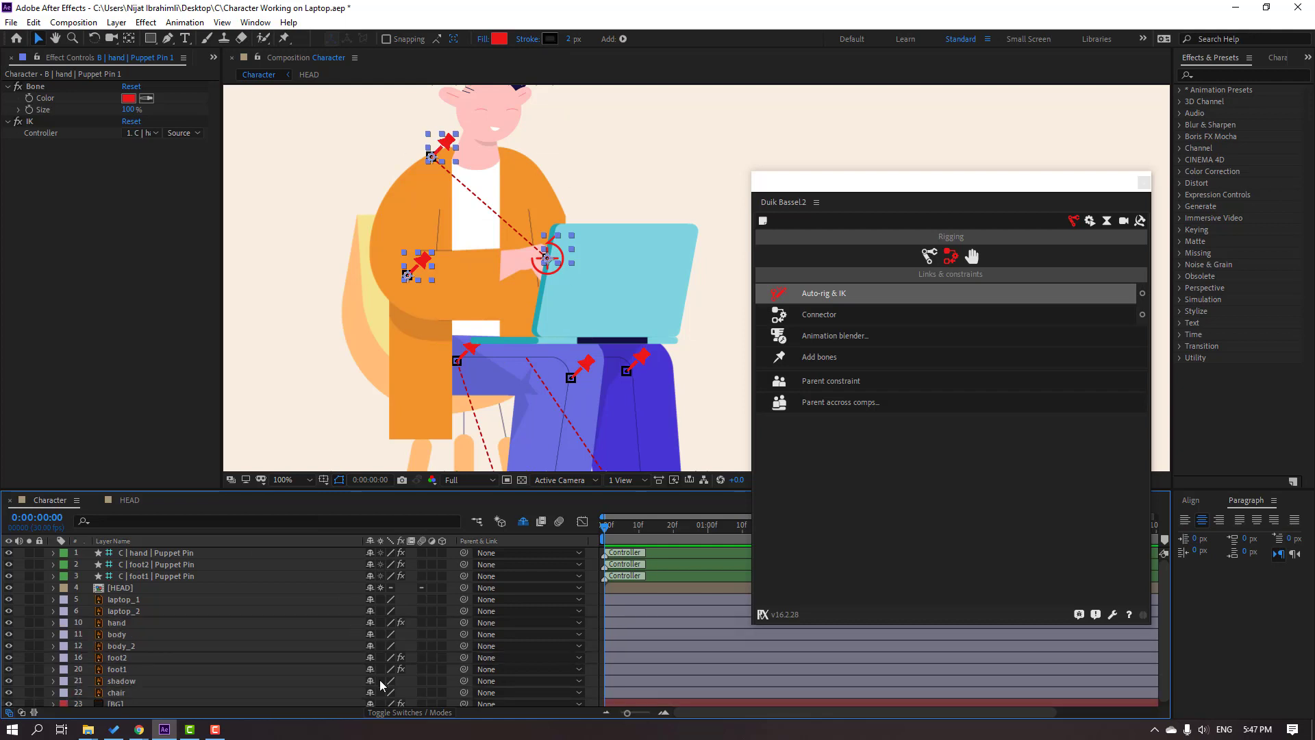
Test the rig by moving the foot1, foot2 and hand controllers, undoing the test moves
{"action": "scroll", "coordinate": [327, 309], "scroll_direction": "down", "scroll_amount": 2}
{"action": "left_click", "coordinate": [600, 423]}
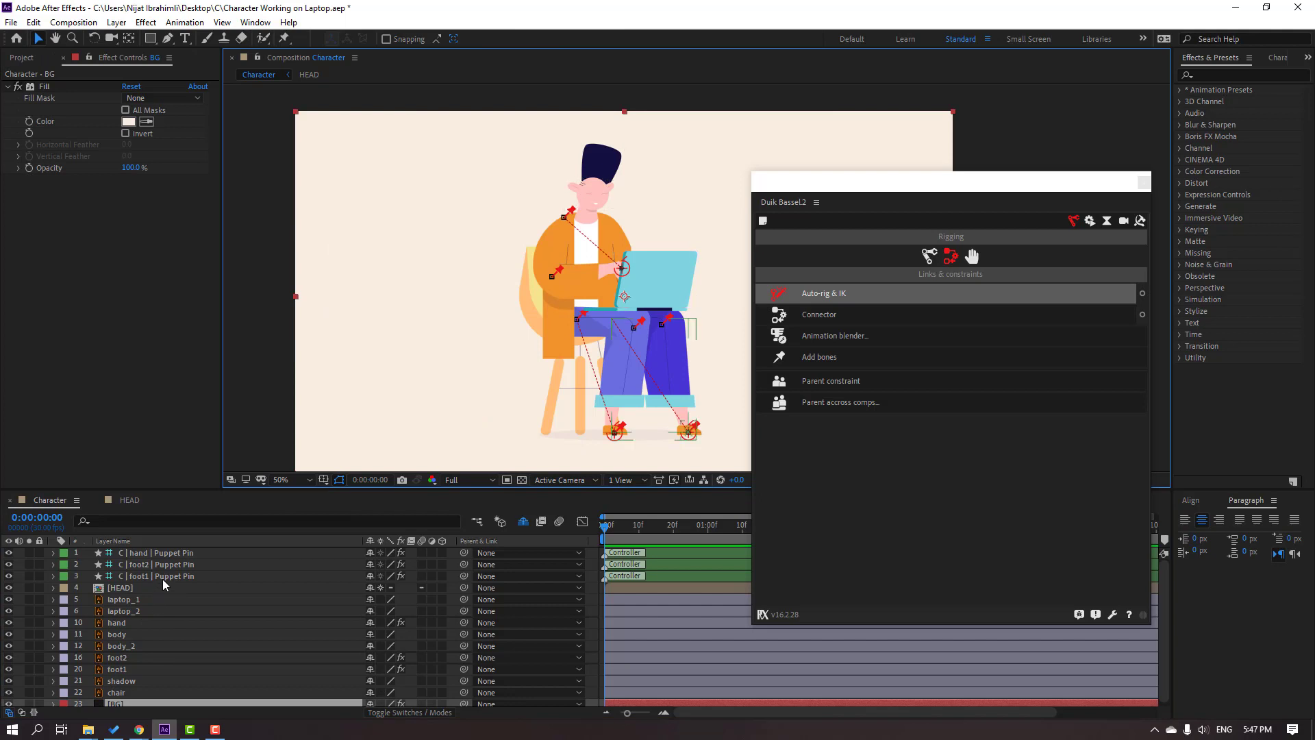
{"action": "left_click", "coordinate": [687, 433]}
{"action": "mouse_move", "coordinate": [695, 437]}
{"action": "left_mouse_down"}
{"action": "mouse_move", "coordinate": [707, 418]}
{"action": "mouse_move", "coordinate": [689, 430]}
{"action": "mouse_move", "coordinate": [694, 417]}
{"action": "left_mouse_up"}
{"action": "key", "text": "ctrl+z"}
{"action": "left_click", "coordinate": [615, 430]}
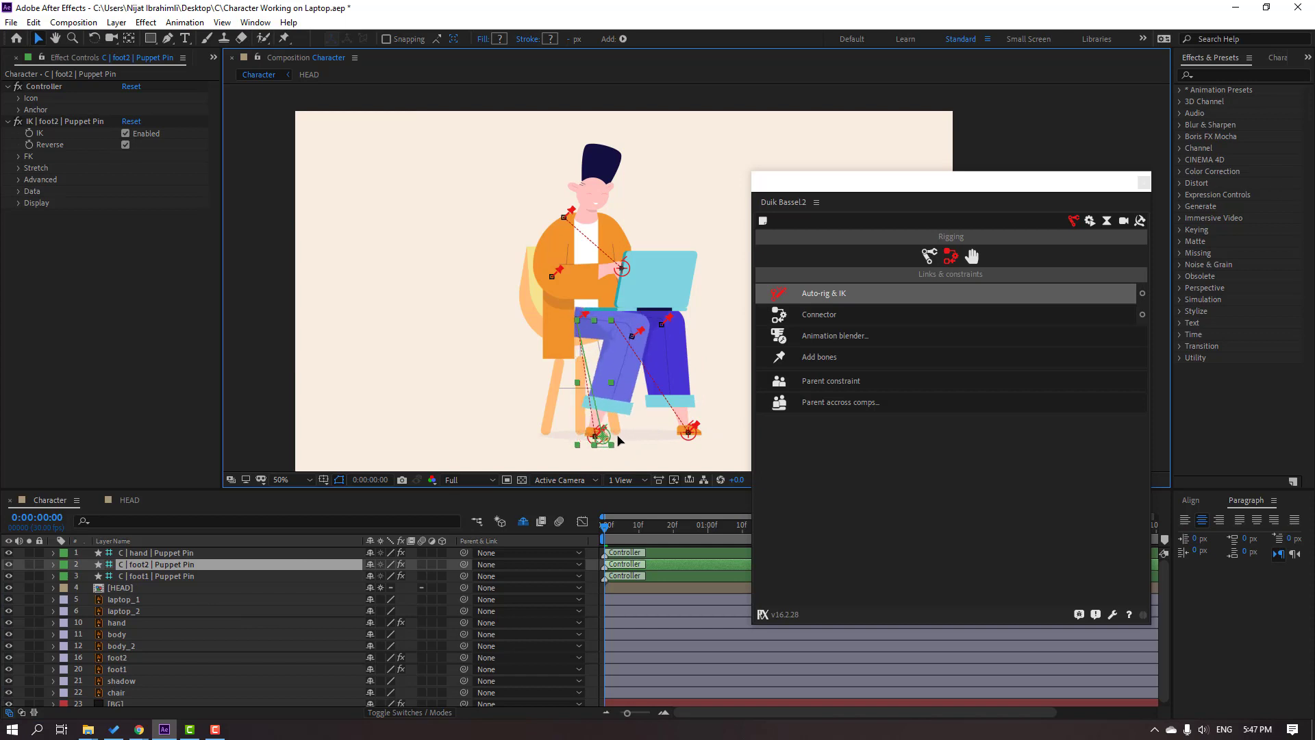
{"action": "left_click", "coordinate": [614, 346]}
{"action": "scroll", "coordinate": [622, 270], "scroll_direction": "up", "scroll_amount": 1}
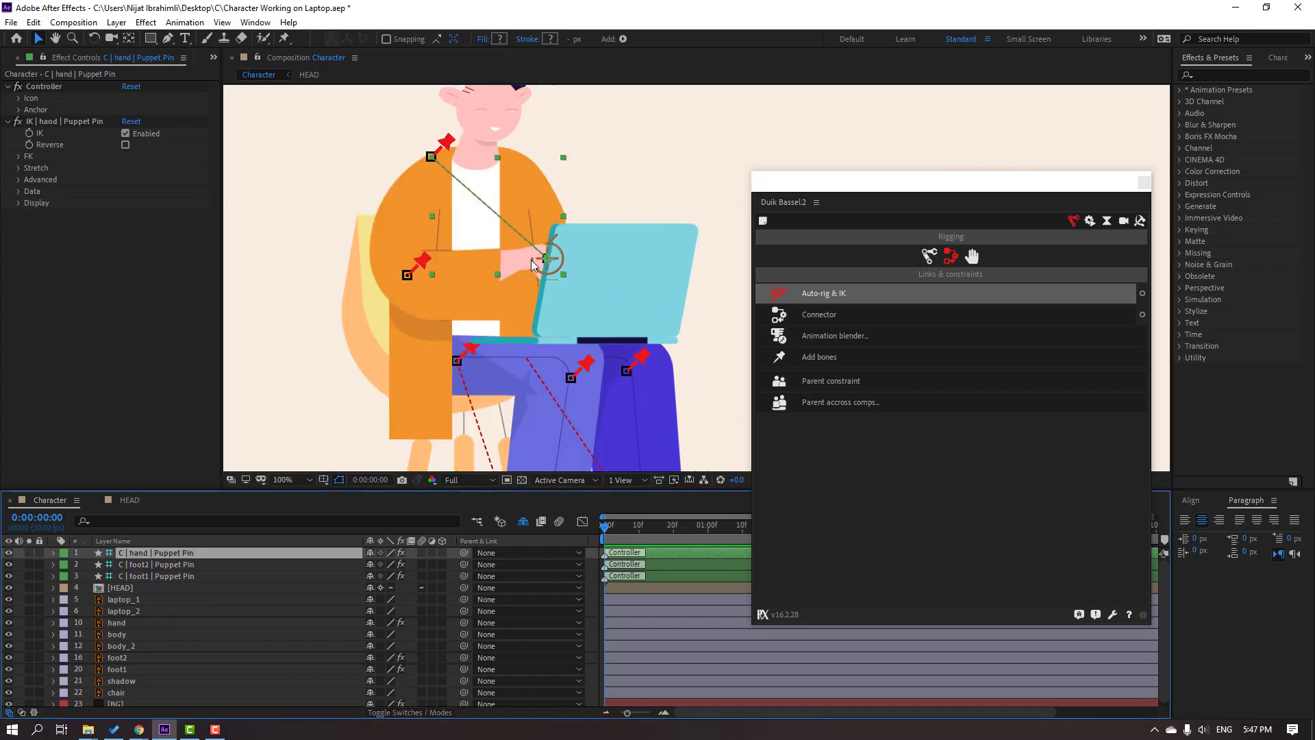
{"action": "mouse_move", "coordinate": [547, 260]}
{"action": "left_mouse_down"}
{"action": "mouse_move", "coordinate": [530, 307]}
{"action": "mouse_move", "coordinate": [556, 322]}
{"action": "mouse_move", "coordinate": [546, 267]}
{"action": "left_mouse_up"}
{"action": "key", "text": "comma"}
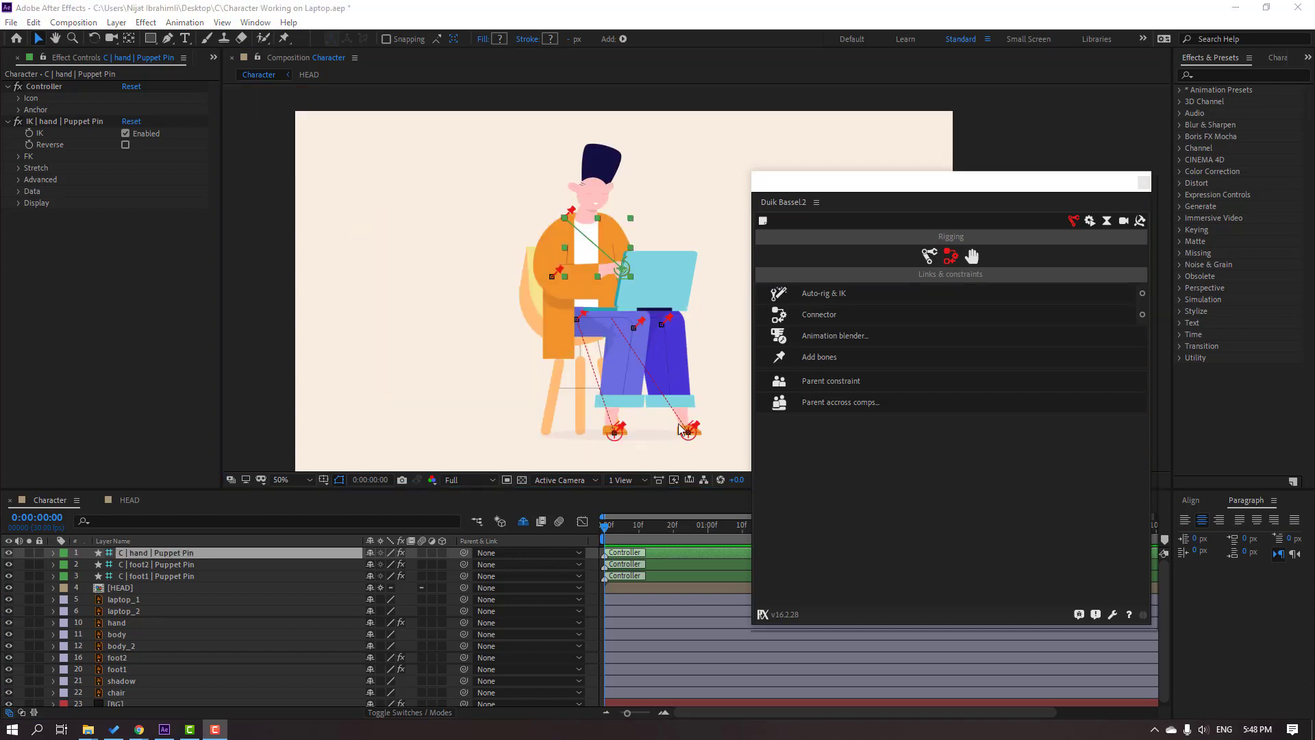
Close the Duik Bassel.2 window and parent the HEAD layer to the body layer
{"action": "left_click", "coordinate": [1144, 183]}
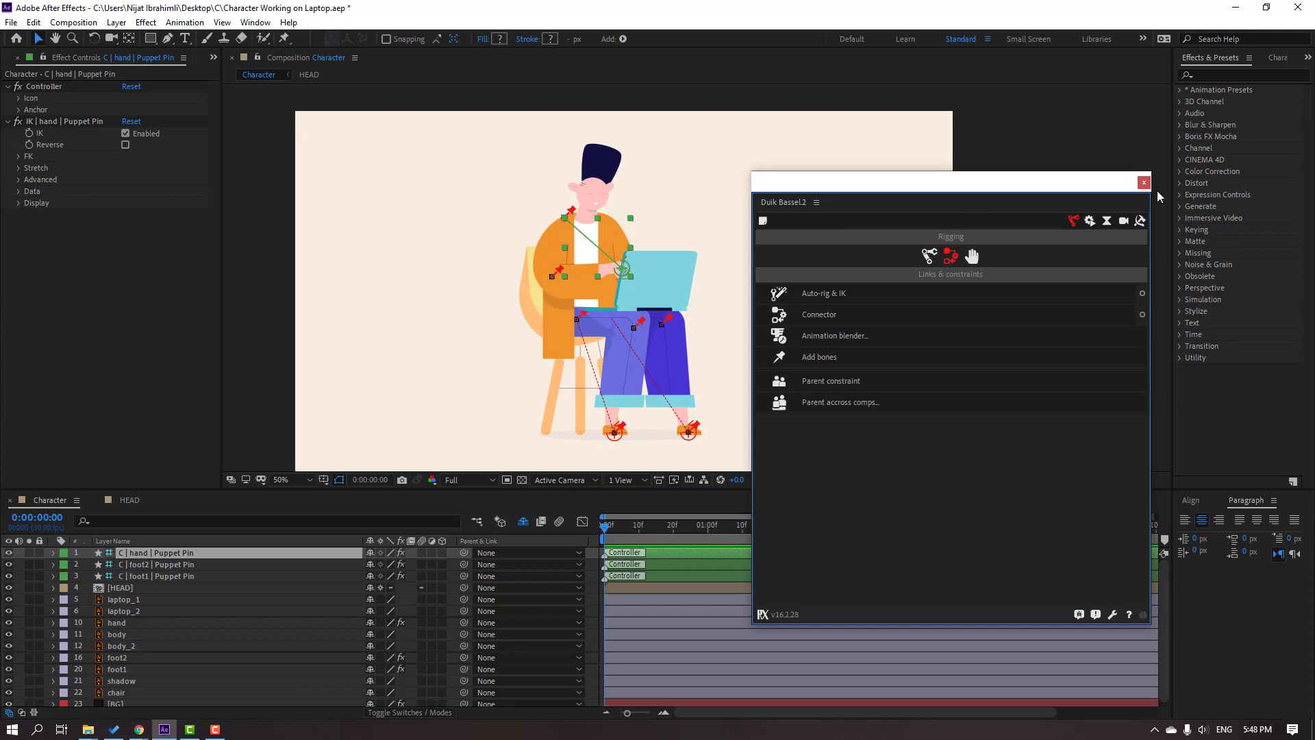
{"action": "left_click", "coordinate": [1144, 183]}
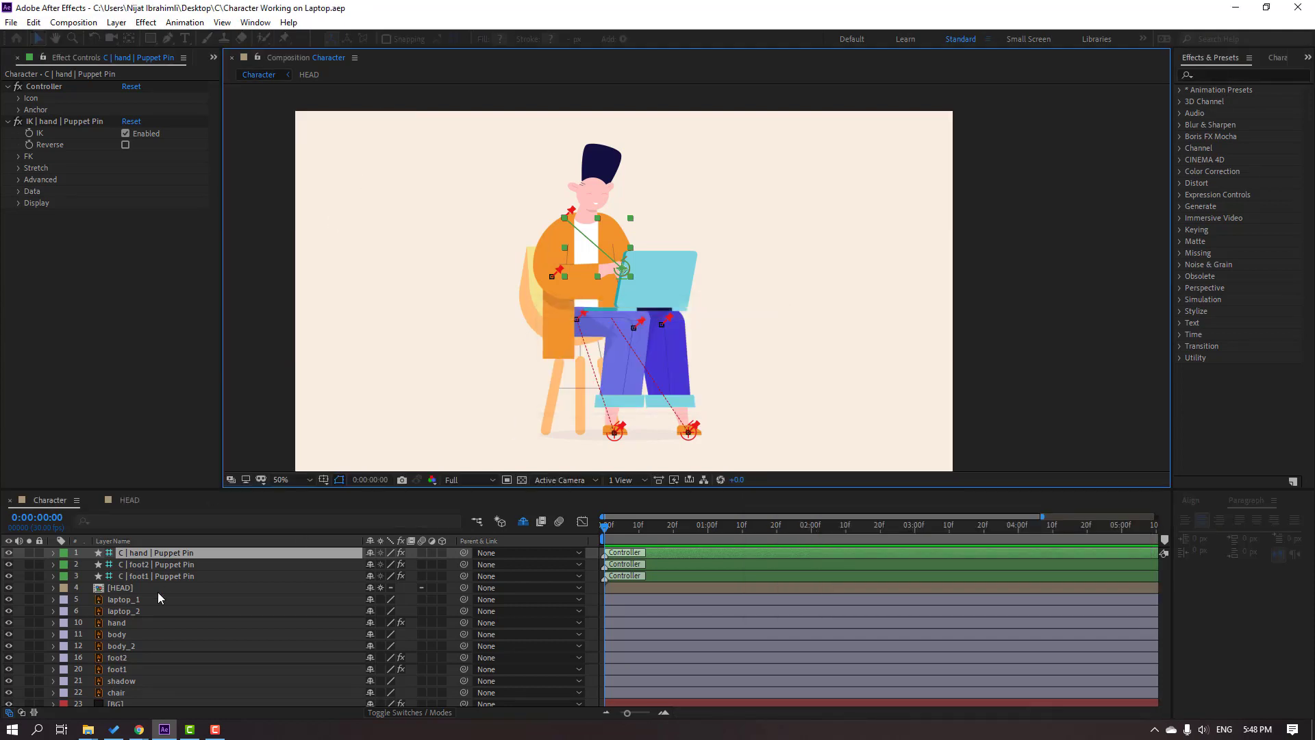
{"action": "left_click", "coordinate": [121, 589]}
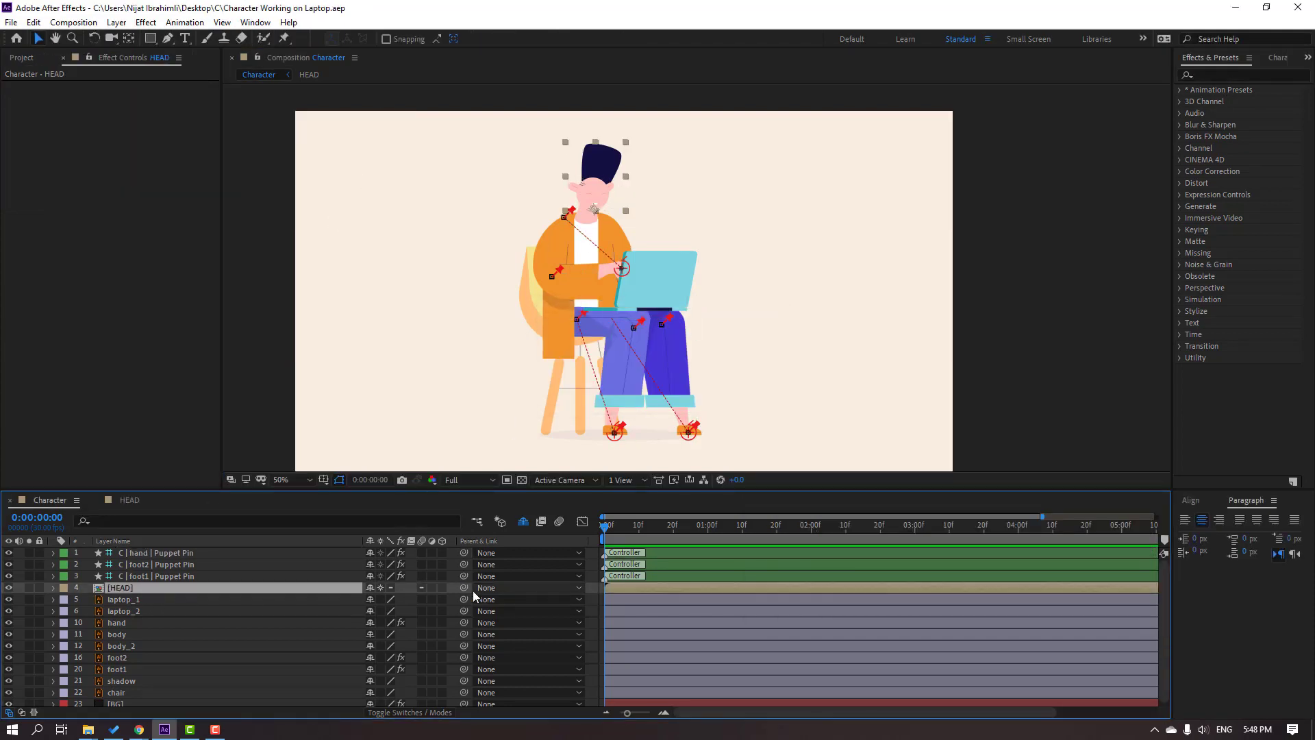
{"action": "left_click_drag", "start_coordinate": [464, 587], "coordinate": [115, 635]}
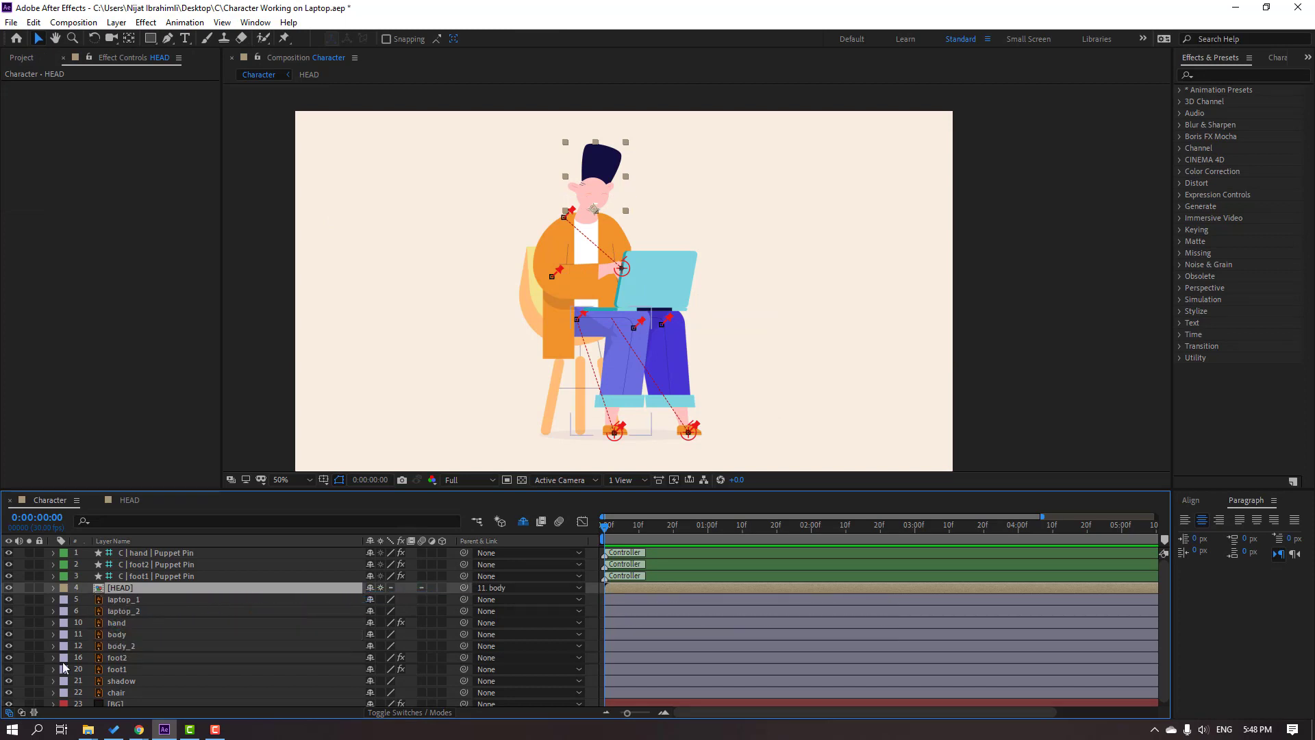
Solo the body layer, move its anchor point down to the base of the torso, and turn solo off again
{"action": "left_click", "coordinate": [115, 635]}
{"action": "left_click", "coordinate": [29, 634]}
{"action": "scroll", "coordinate": [569, 264], "scroll_direction": "up", "scroll_amount": 2}
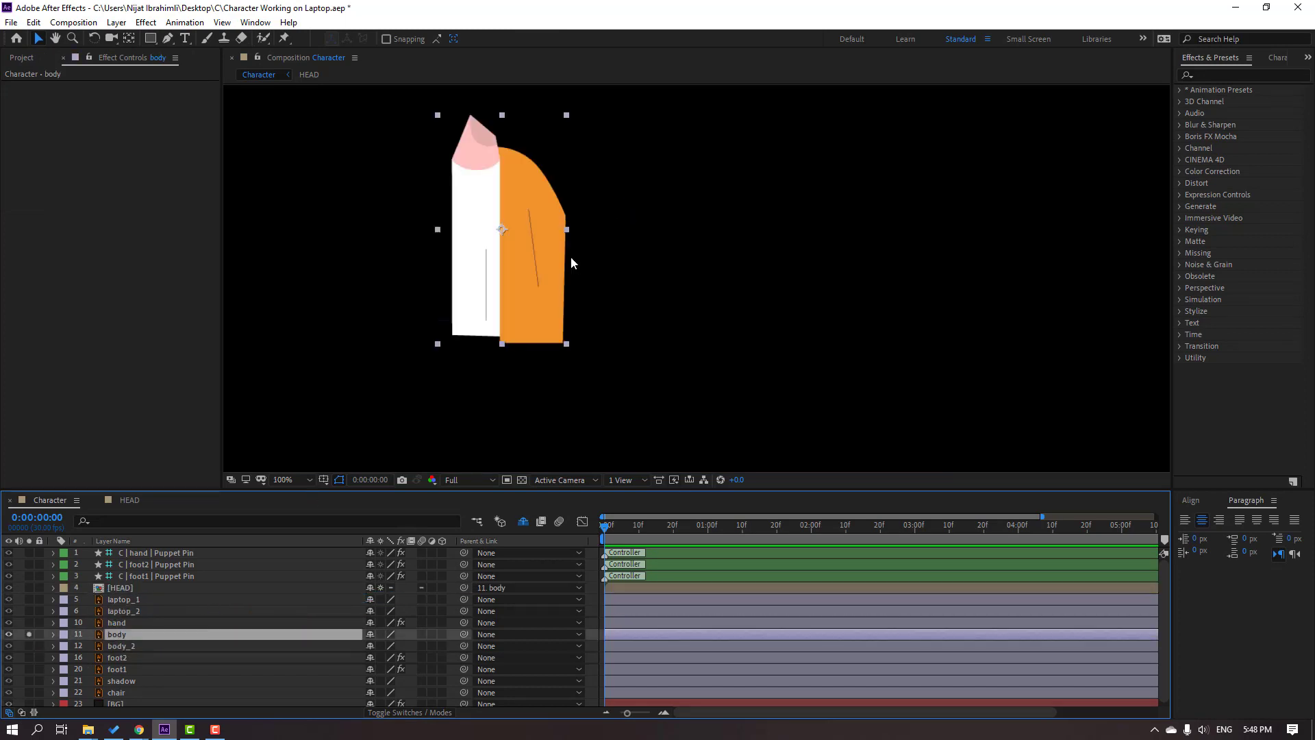
{"action": "left_click", "coordinate": [129, 38]}
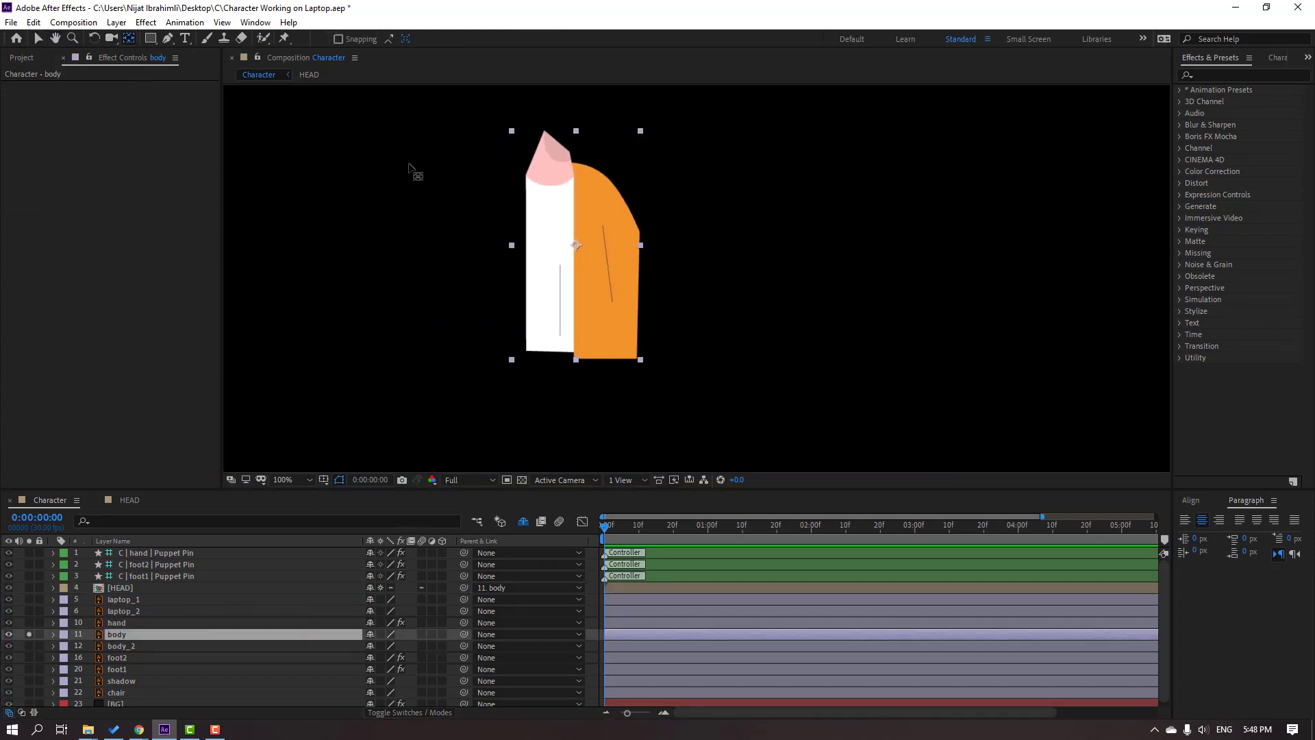
{"action": "left_click_drag", "start_coordinate": [582, 254], "coordinate": [571, 350]}
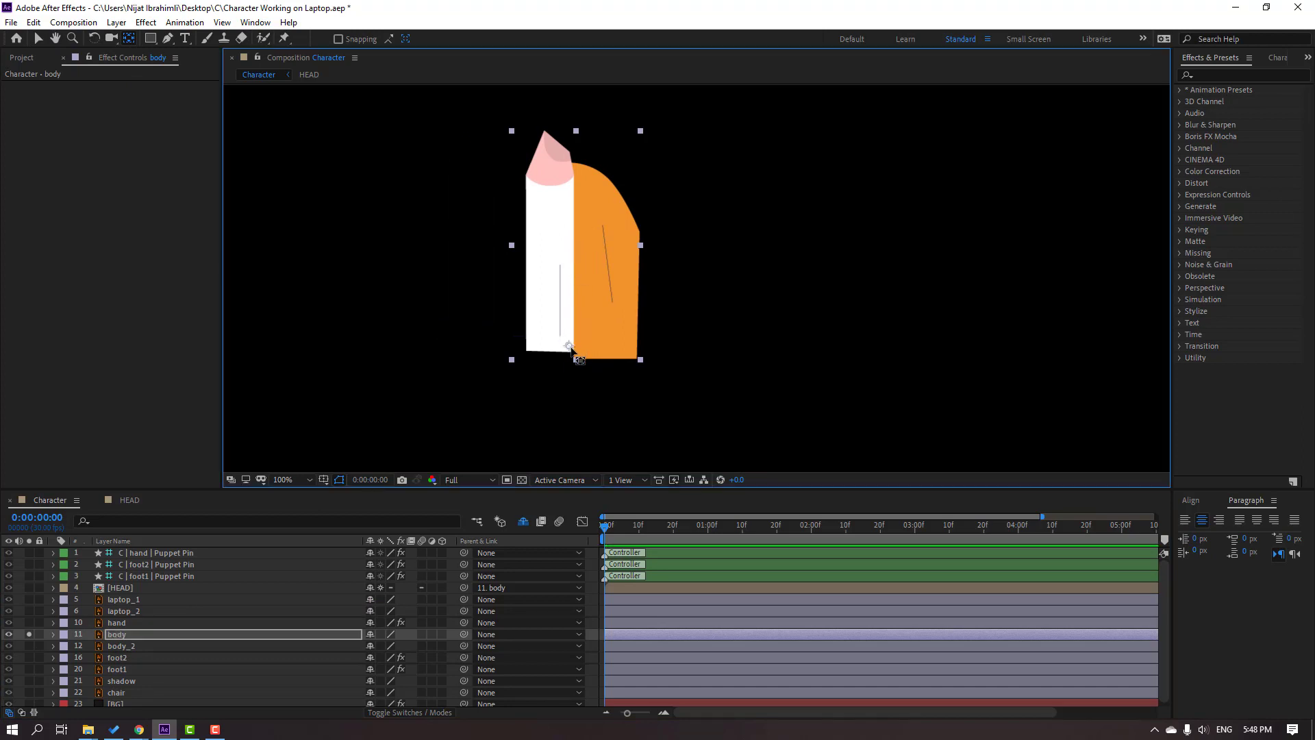
{"action": "left_click", "coordinate": [40, 40]}
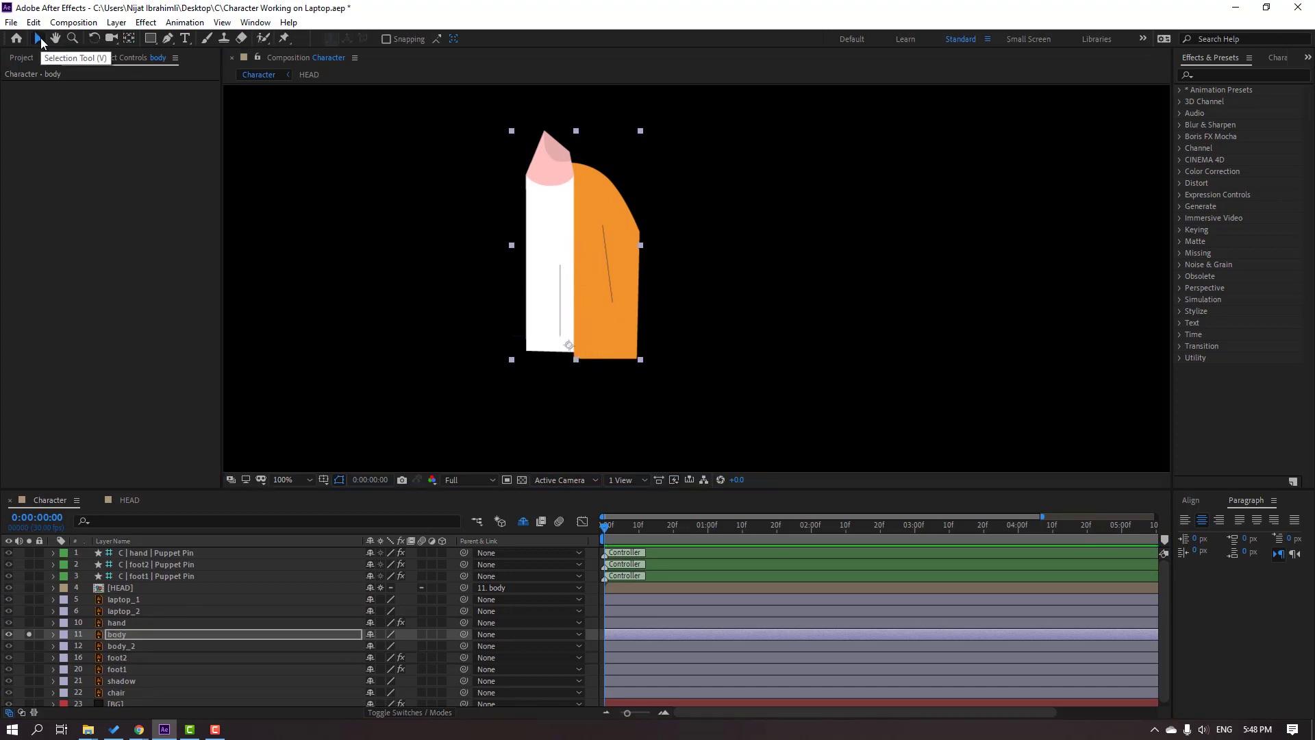
{"action": "left_click", "coordinate": [29, 634]}
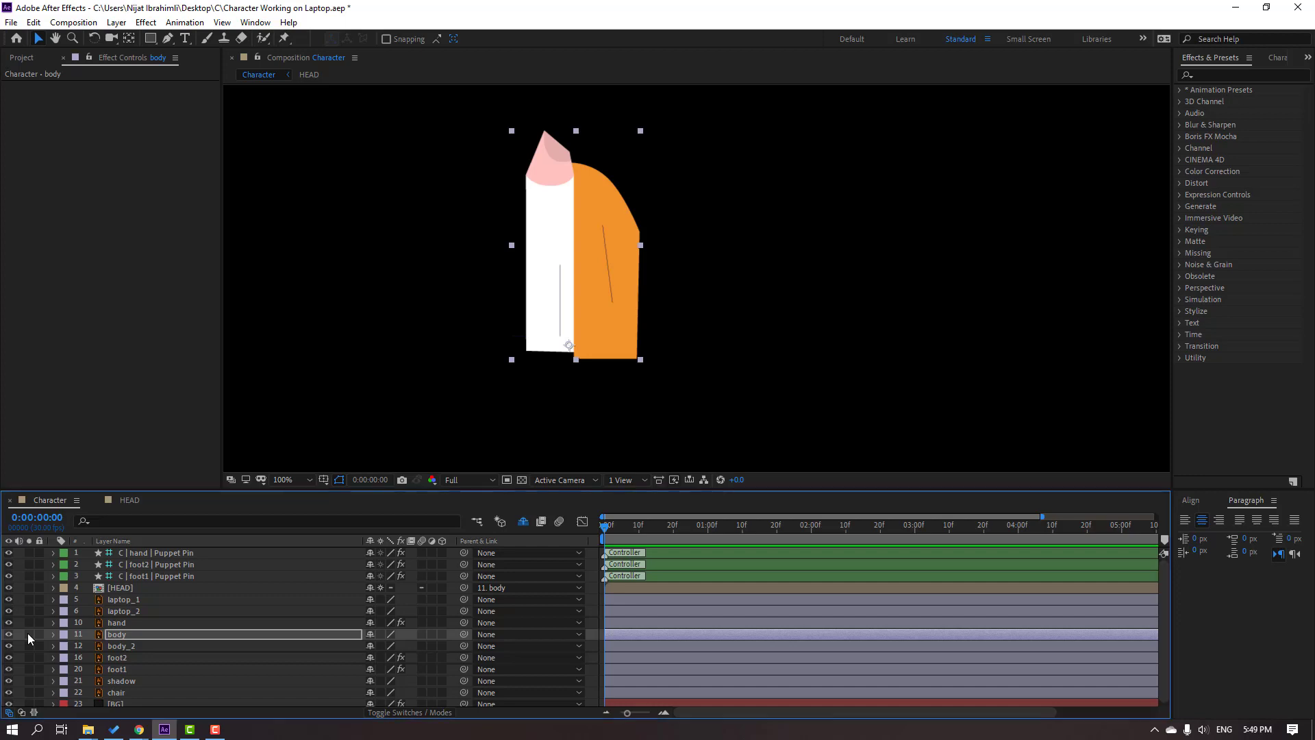
Parent the body_2 layer to the body layer
{"action": "key", "text": "comma"}
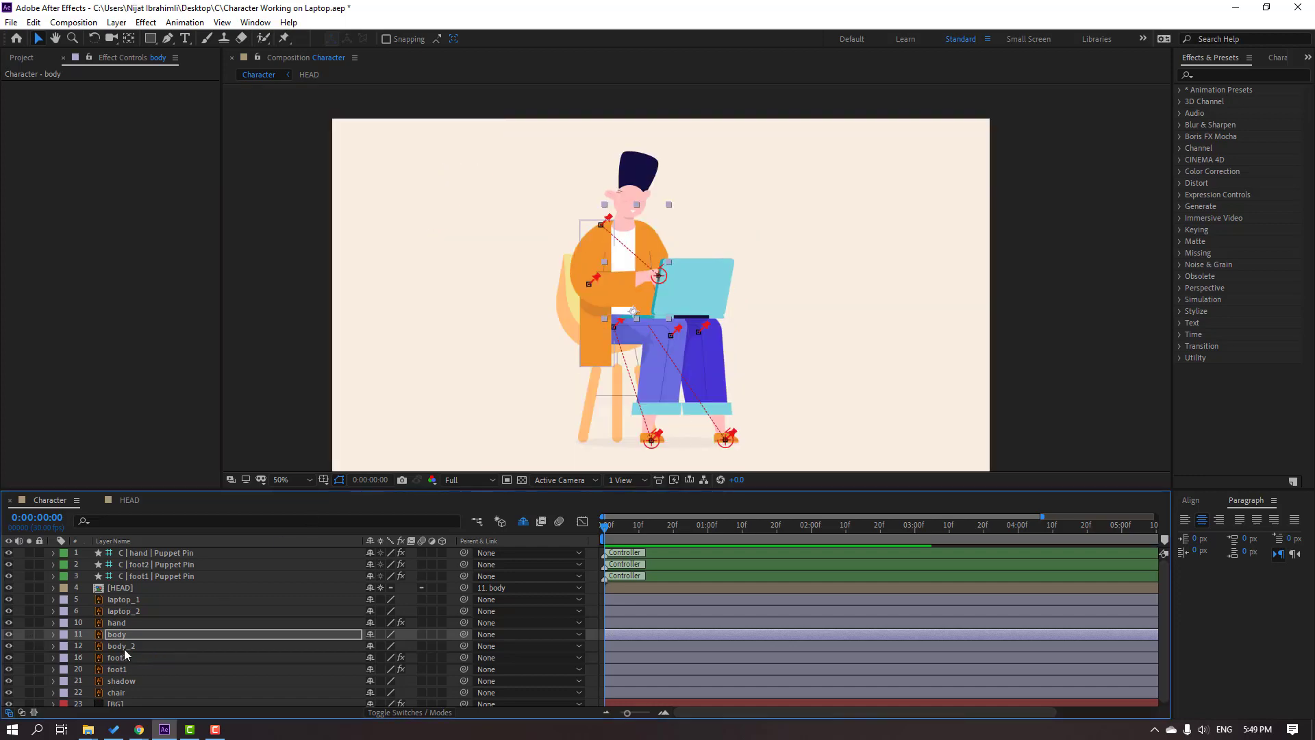
{"action": "left_click", "coordinate": [179, 647]}
{"action": "left_click_drag", "start_coordinate": [179, 654], "coordinate": [110, 636]}
Test the torso parenting by rotating the body layer to 26°, and undo the rotation
{"action": "left_click", "coordinate": [118, 637]}
{"action": "key", "text": "r"}
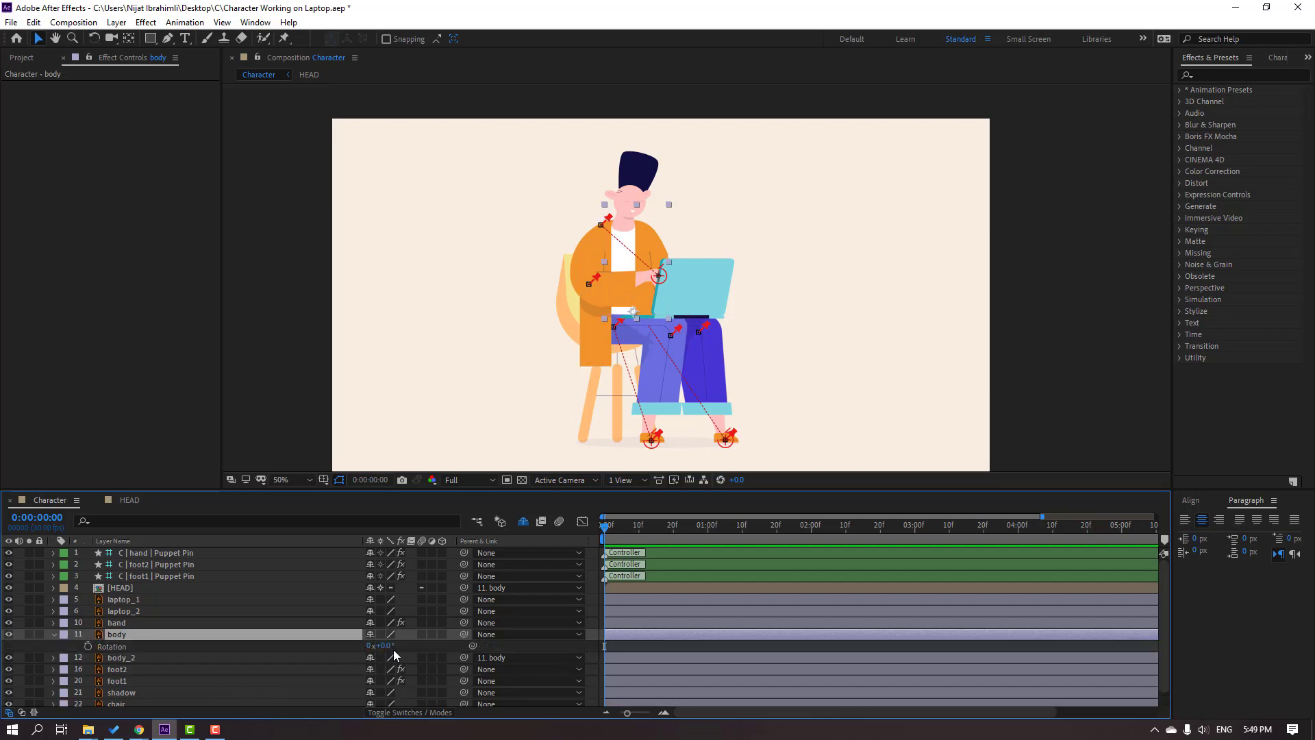
{"action": "left_click_drag", "start_coordinate": [381, 645], "coordinate": [411, 645]}
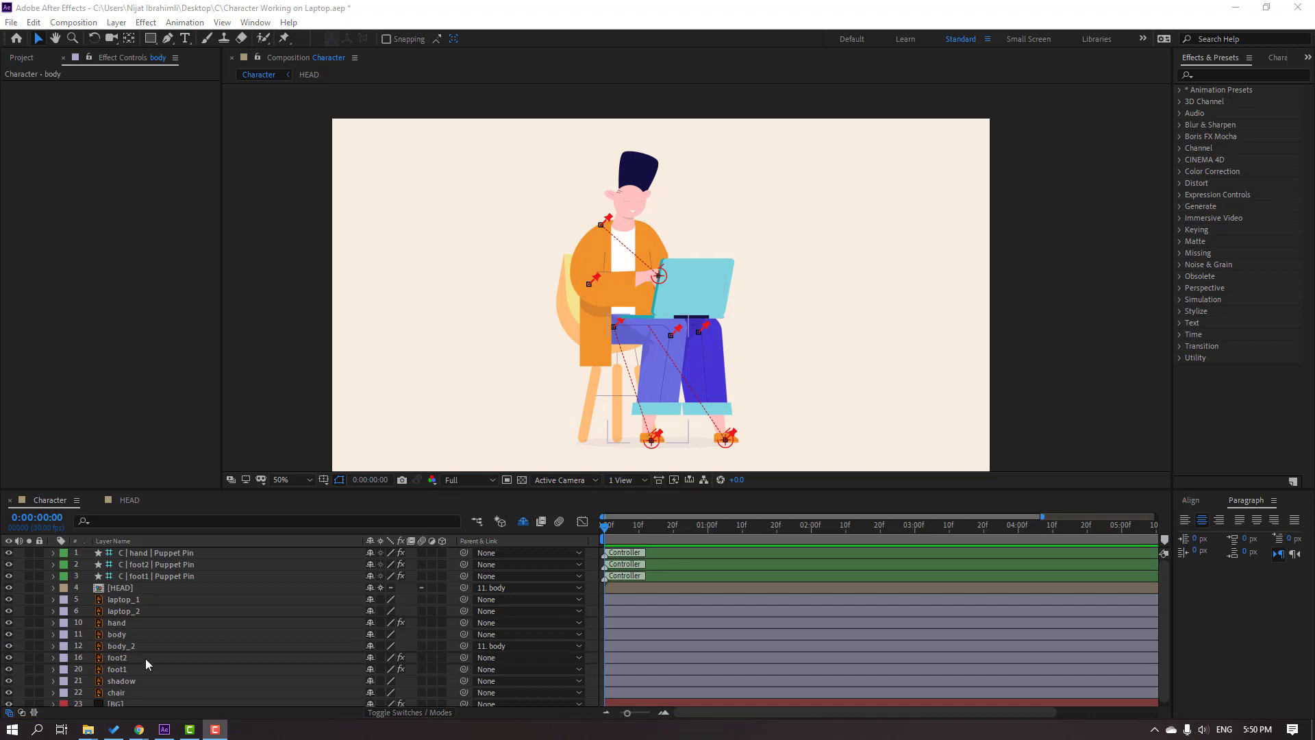
{"action": "scroll", "coordinate": [460, 563], "scroll_direction": "down", "scroll_amount": 1}
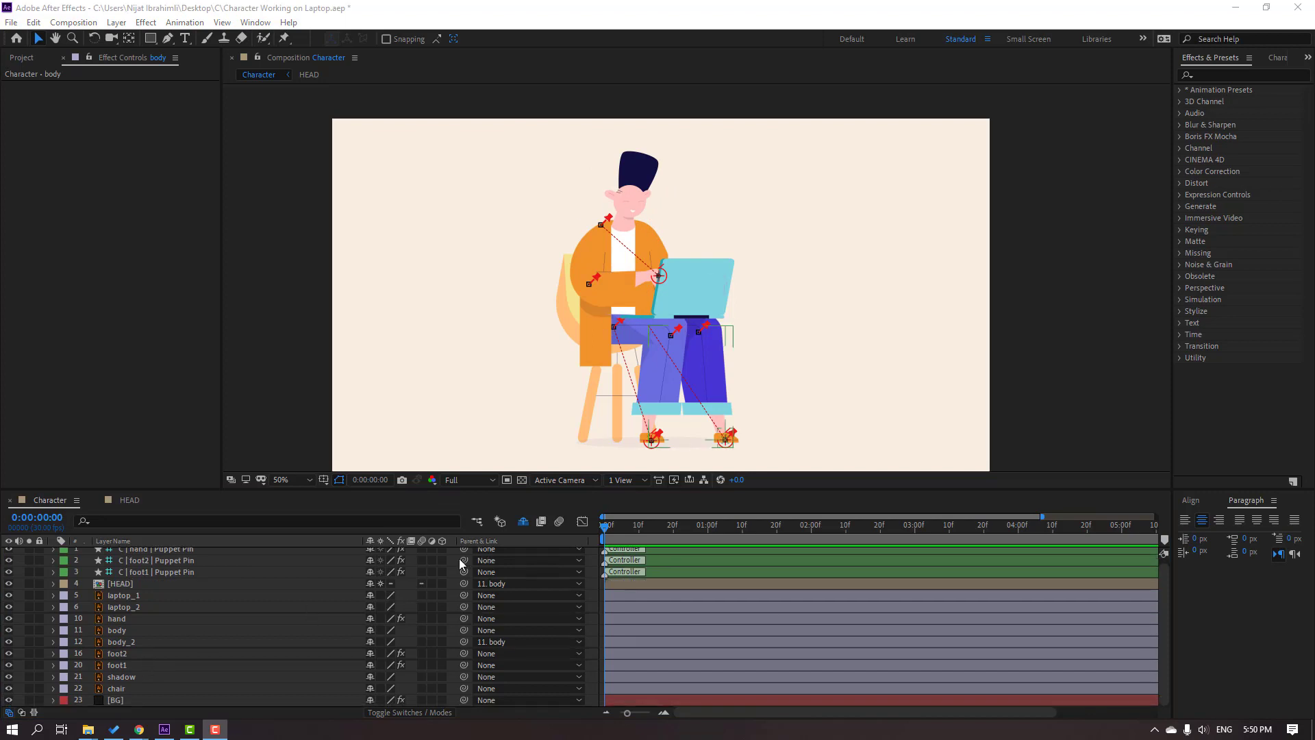
Show the shy bone layers in the timeline again
{"action": "left_click", "coordinate": [522, 522]}
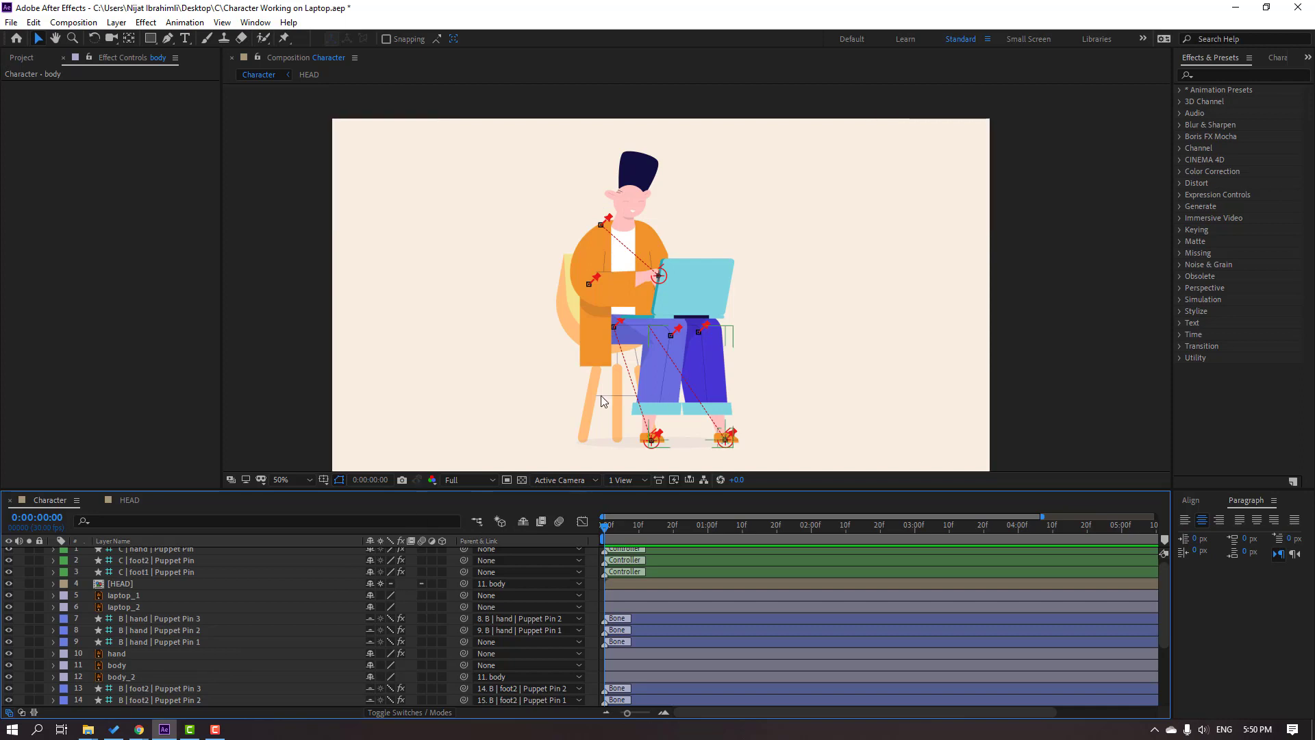
{"action": "left_click_drag", "start_coordinate": [602, 400], "coordinate": [569, 376]}
{"action": "scroll", "coordinate": [168, 658], "scroll_direction": "down", "scroll_amount": 3}
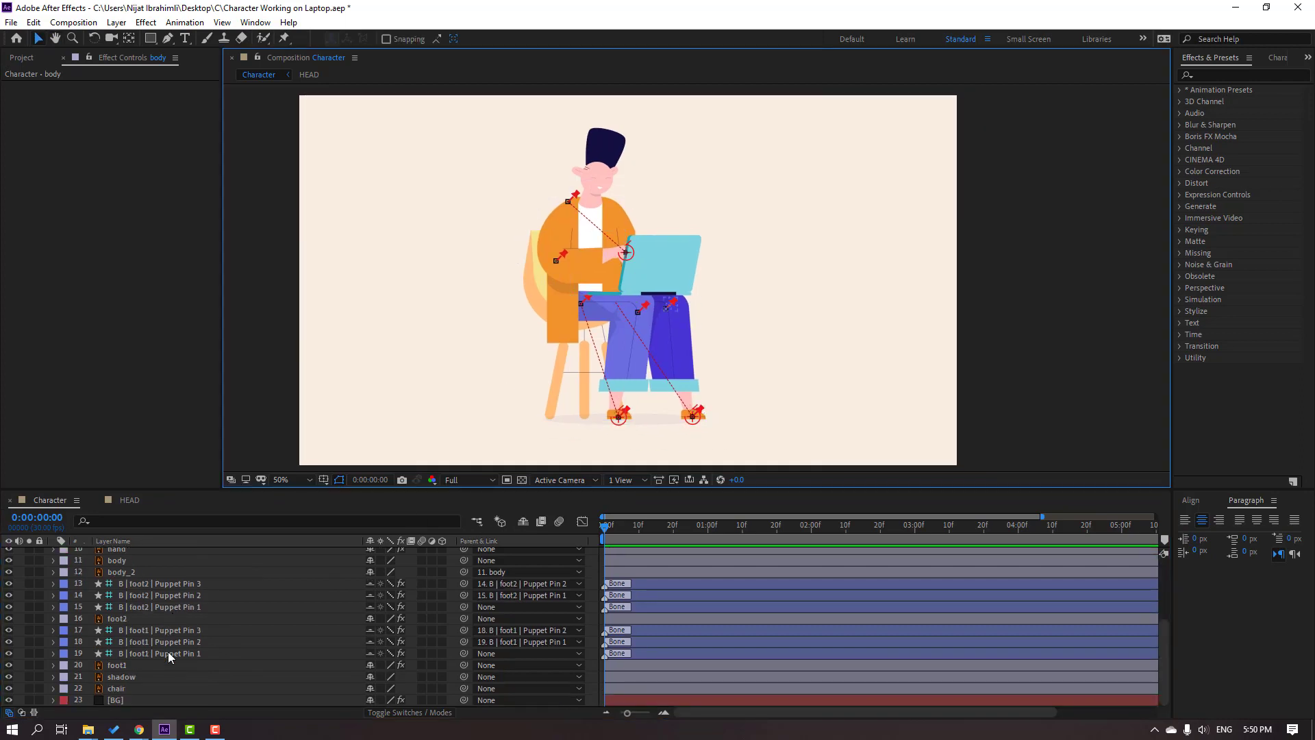
Test the first foot1 bone by shifting its position, undo the move and collapse the layer
{"action": "left_click", "coordinate": [172, 654]}
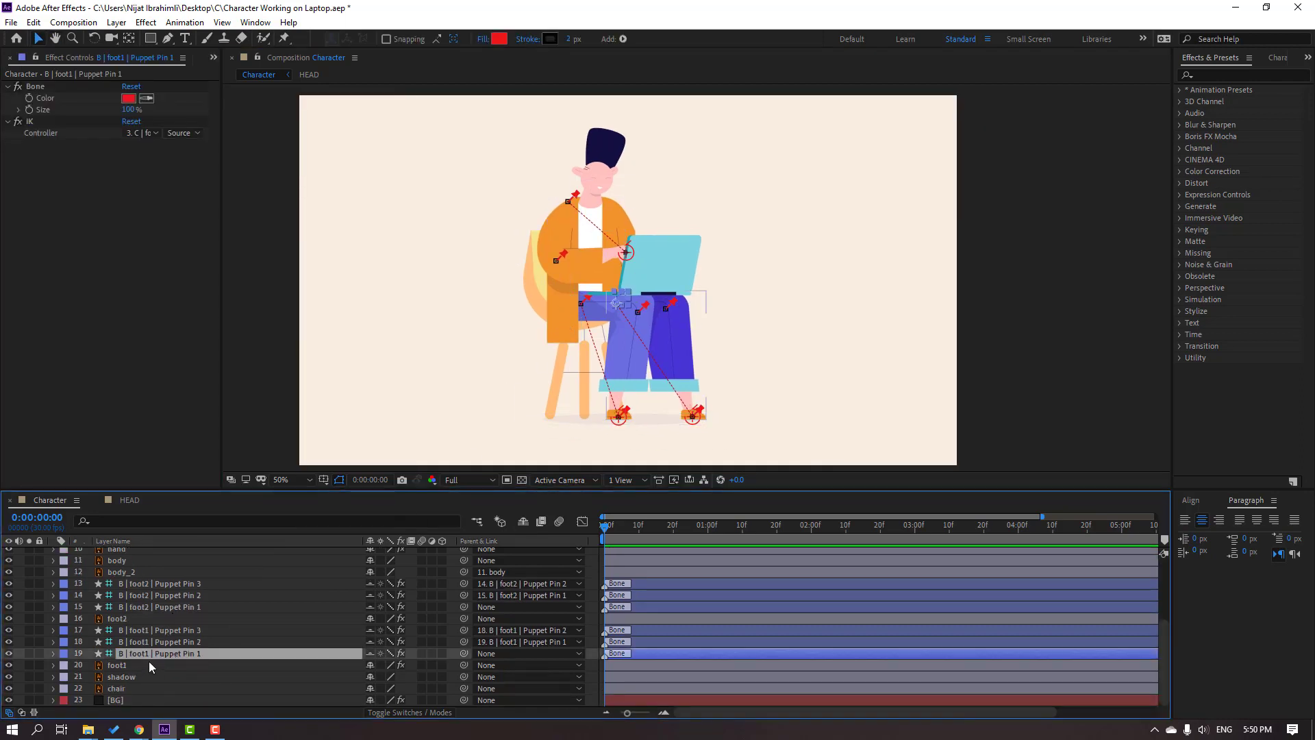
{"action": "key", "text": "p"}
{"action": "left_click_drag", "start_coordinate": [375, 664], "coordinate": [339, 665]}
{"action": "key", "text": "ctrl+z"}
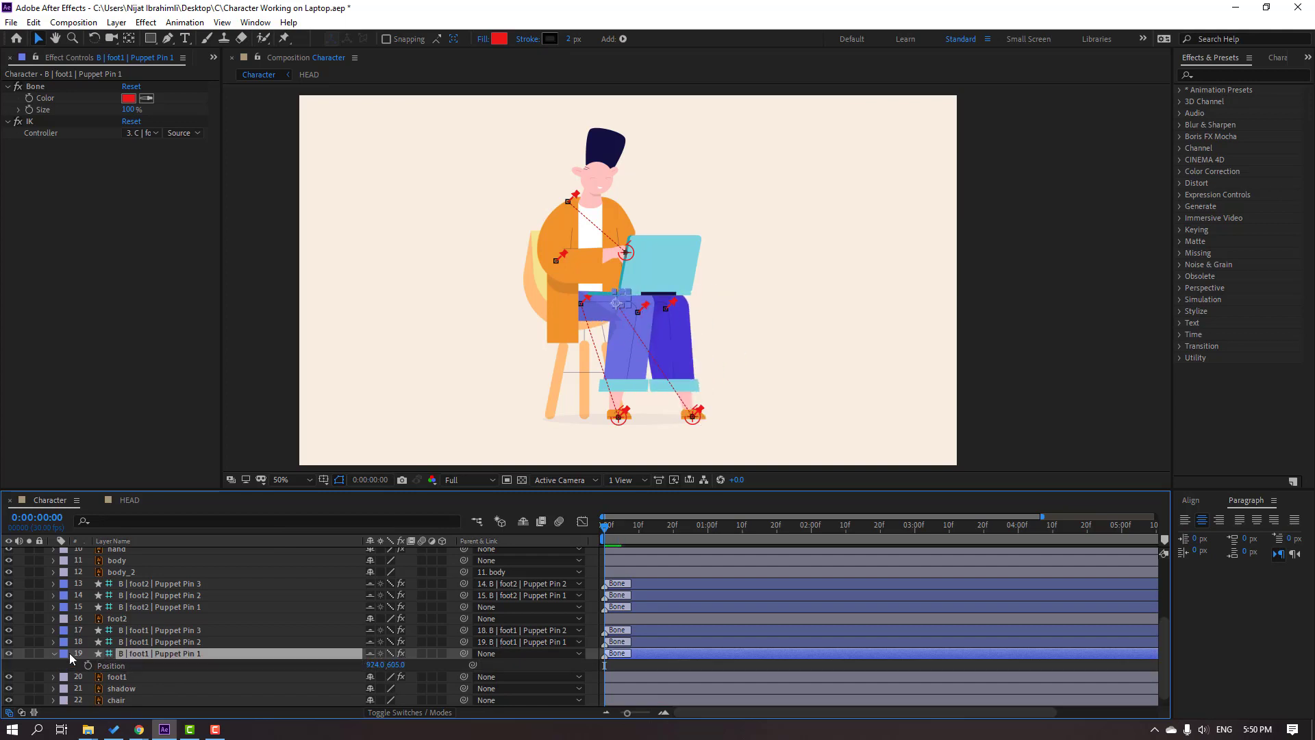
{"action": "left_click", "coordinate": [54, 656]}
Parent the Puppet Pin 1 bones of foot1 and foot2 to the body layer
{"action": "scroll", "coordinate": [448, 681], "scroll_direction": "up", "scroll_amount": 2}
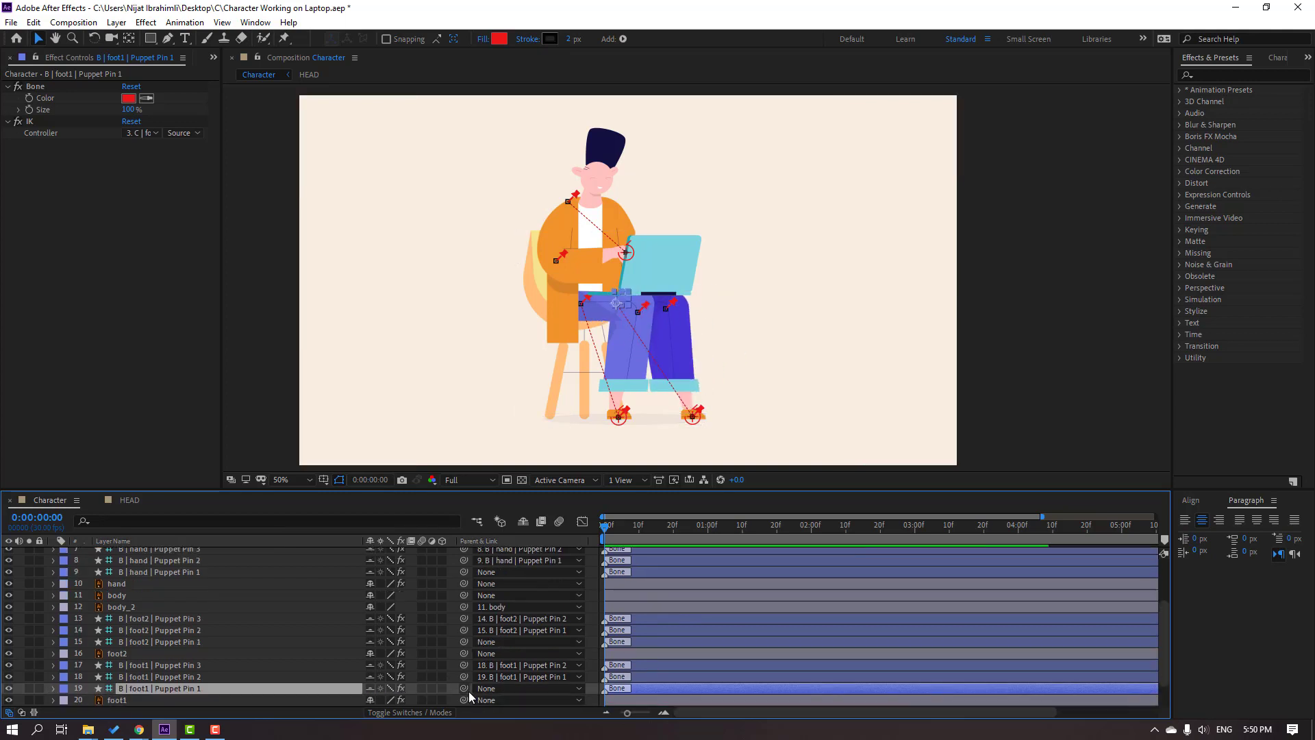
{"action": "left_click_drag", "start_coordinate": [463, 688], "coordinate": [117, 596]}
{"action": "left_click", "coordinate": [160, 642]}
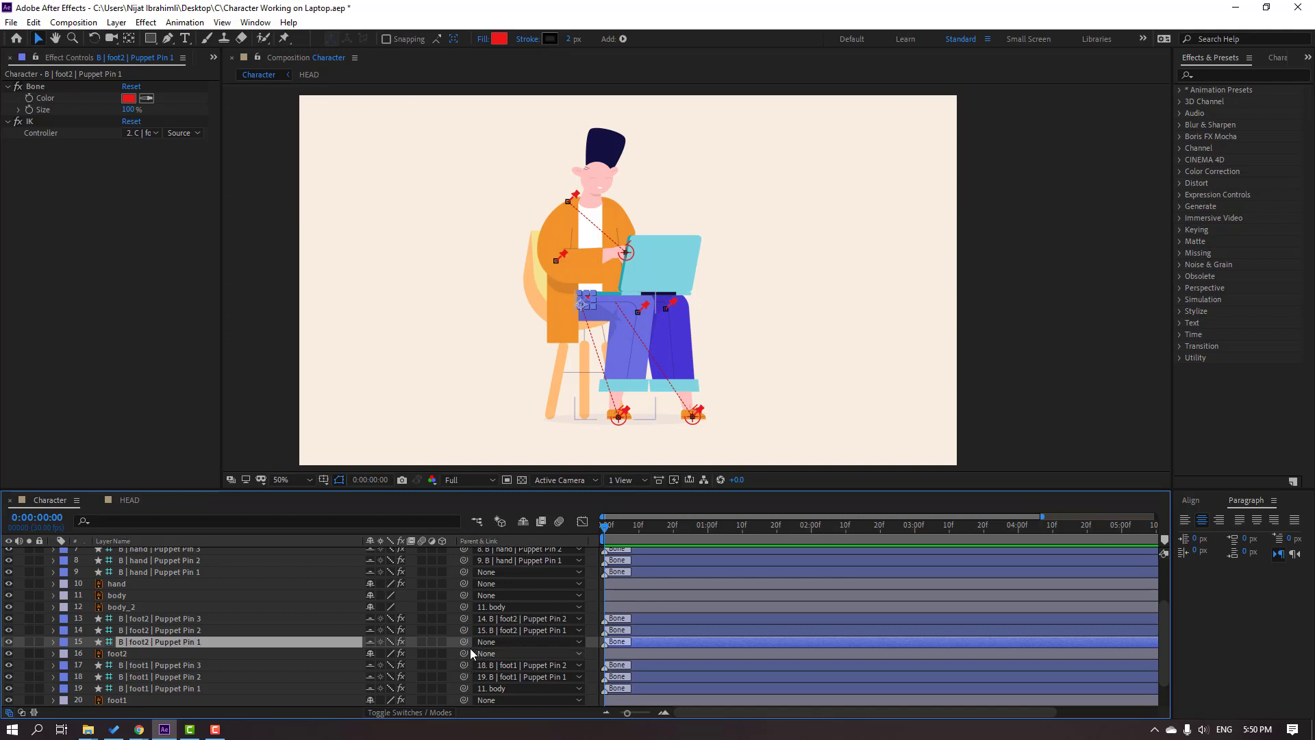
{"action": "left_click_drag", "start_coordinate": [464, 642], "coordinate": [107, 595]}
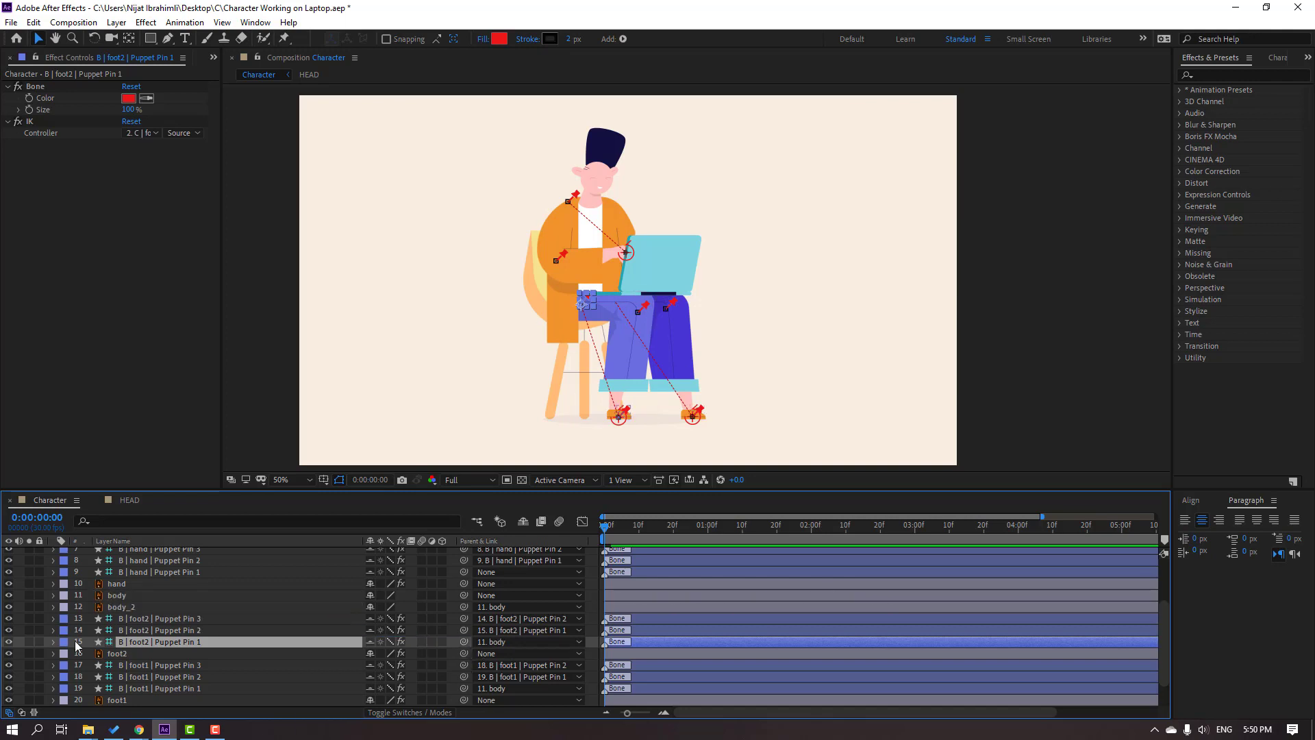
Test how the legs follow by changing the body layer's position, and undo the moves
{"action": "left_click", "coordinate": [111, 597]}
{"action": "key", "text": "p"}
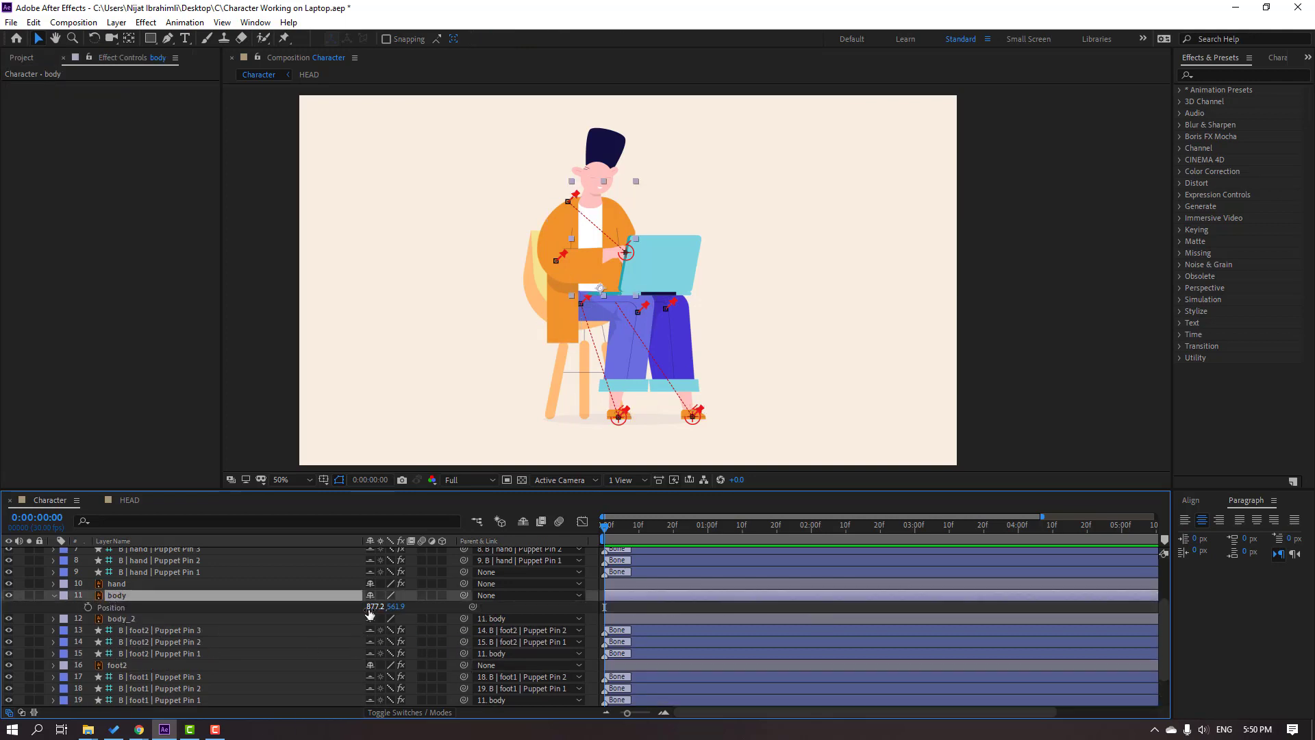
{"action": "left_click_drag", "start_coordinate": [370, 613], "coordinate": [313, 607]}
{"action": "key", "text": "ctrl+z"}
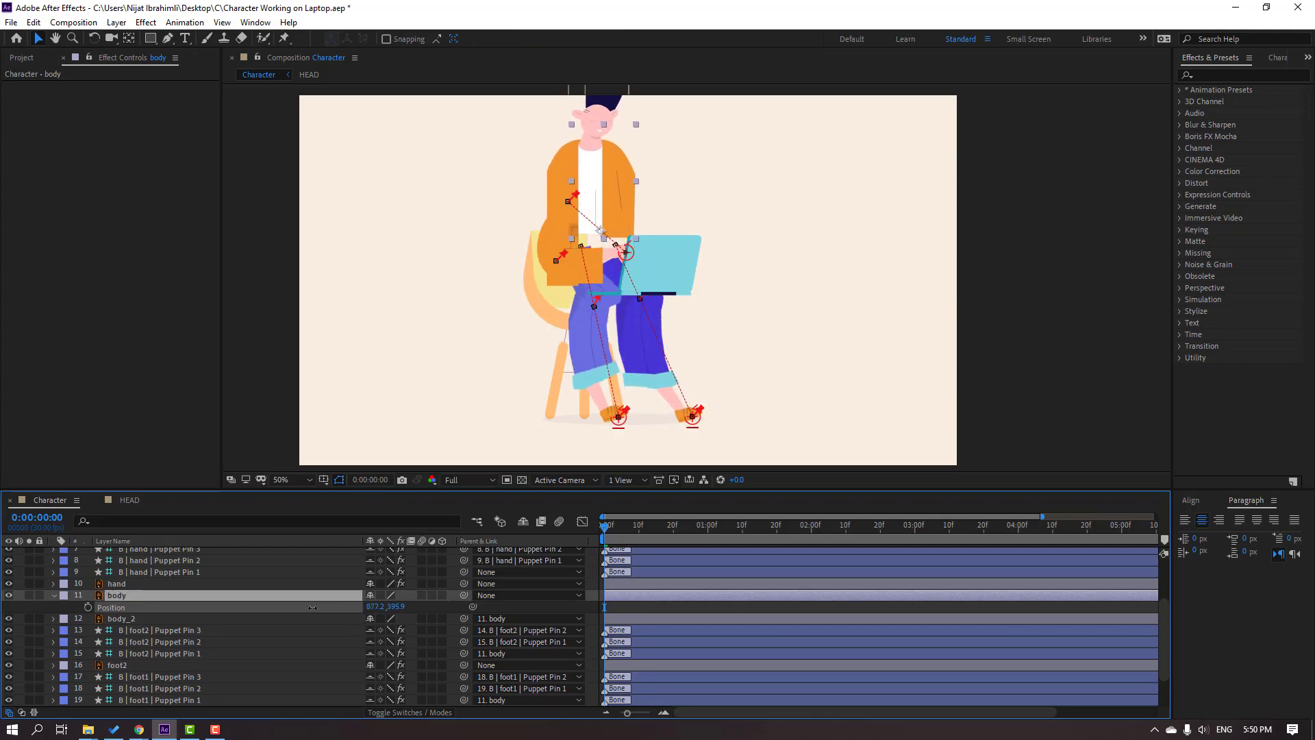
{"action": "key", "text": "ctrl+z"}
Parent the hand's Puppet Pin 1 bone to the body layer, then hide the shy layers
{"action": "scroll", "coordinate": [137, 668], "scroll_direction": "up", "scroll_amount": 1}
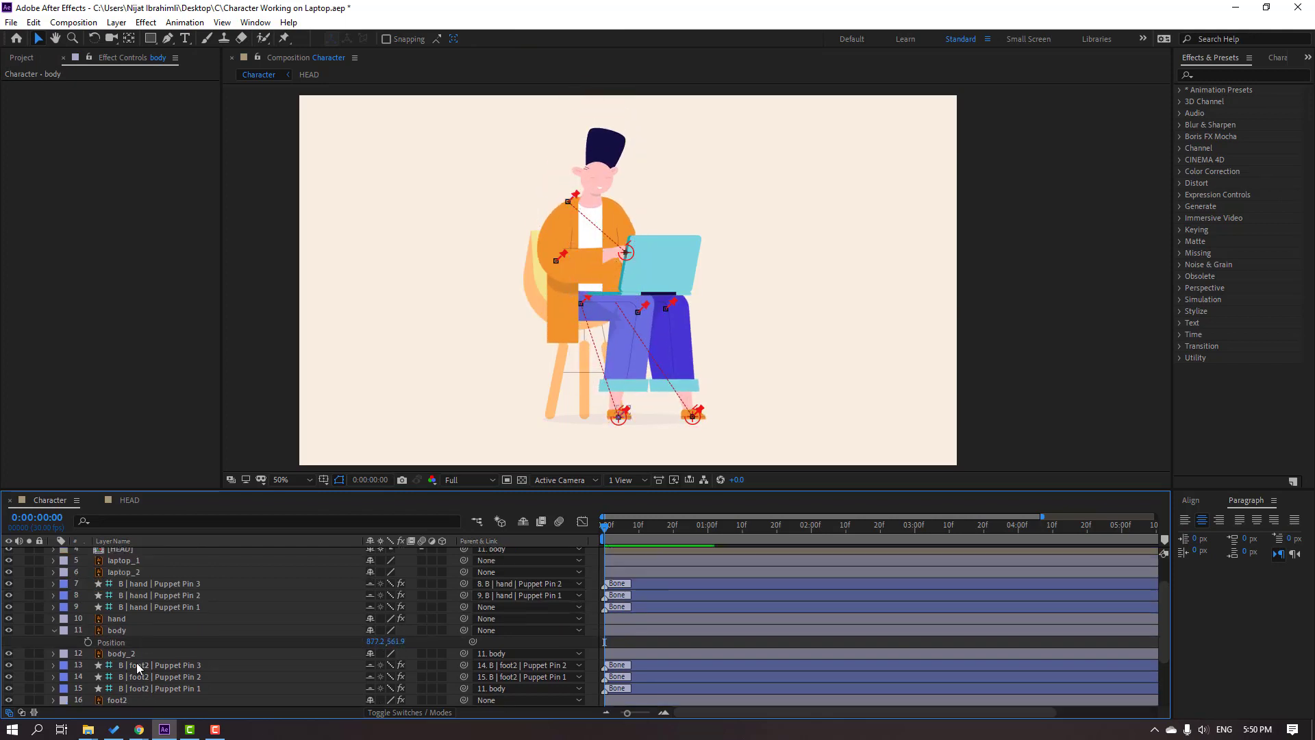
{"action": "left_click", "coordinate": [158, 607]}
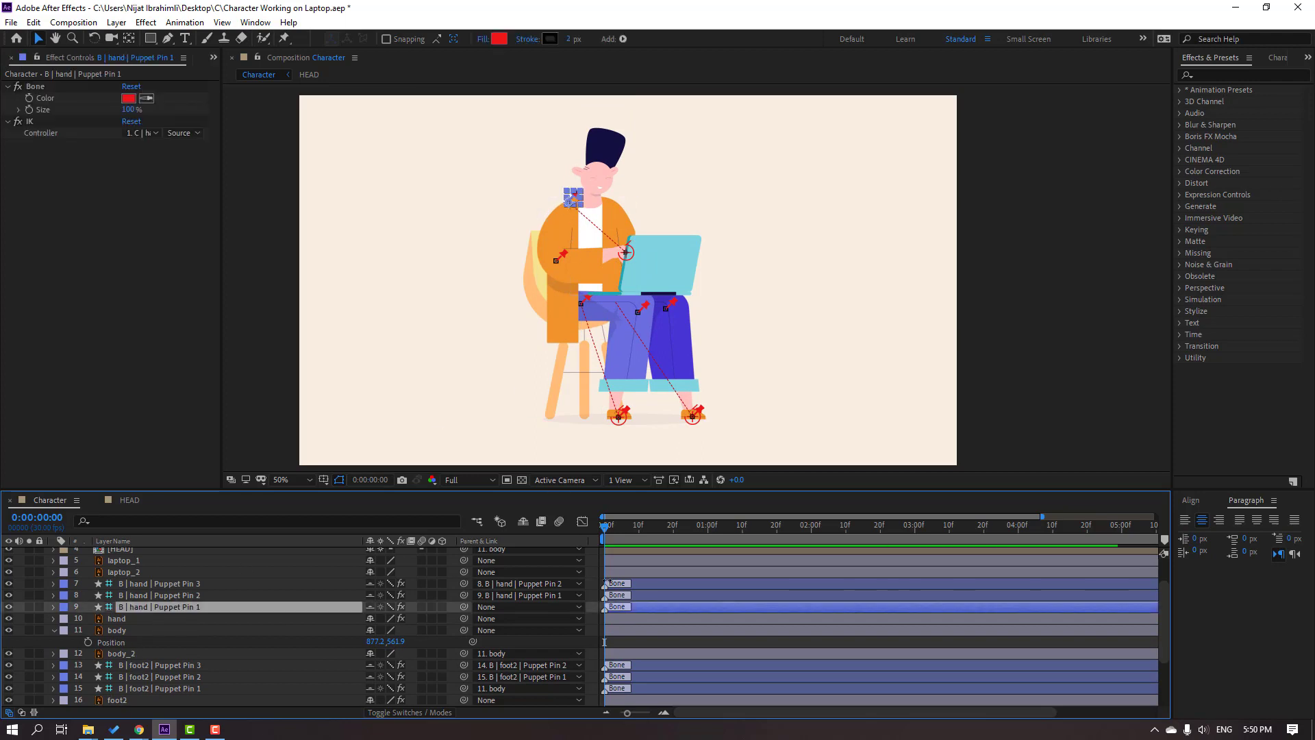
{"action": "left_click_drag", "start_coordinate": [464, 607], "coordinate": [59, 631]}
{"action": "left_click", "coordinate": [54, 631]}
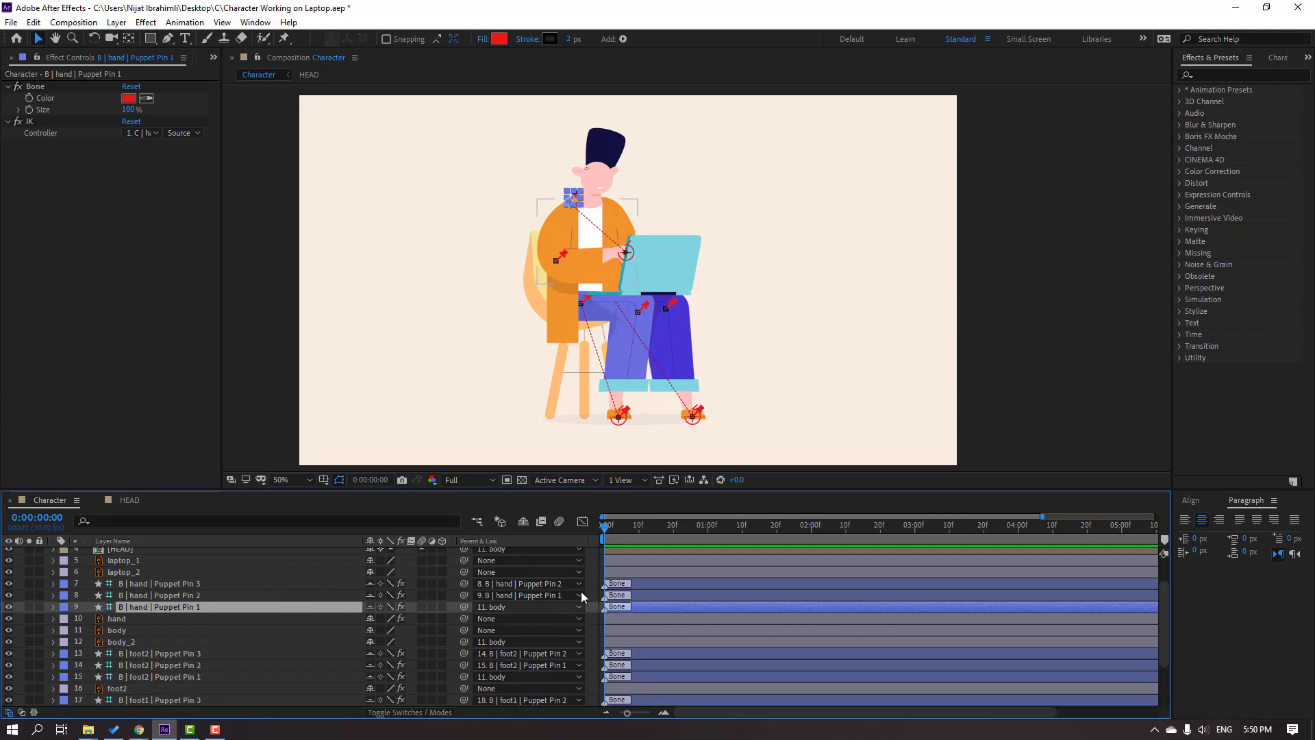
{"action": "left_click", "coordinate": [524, 522]}
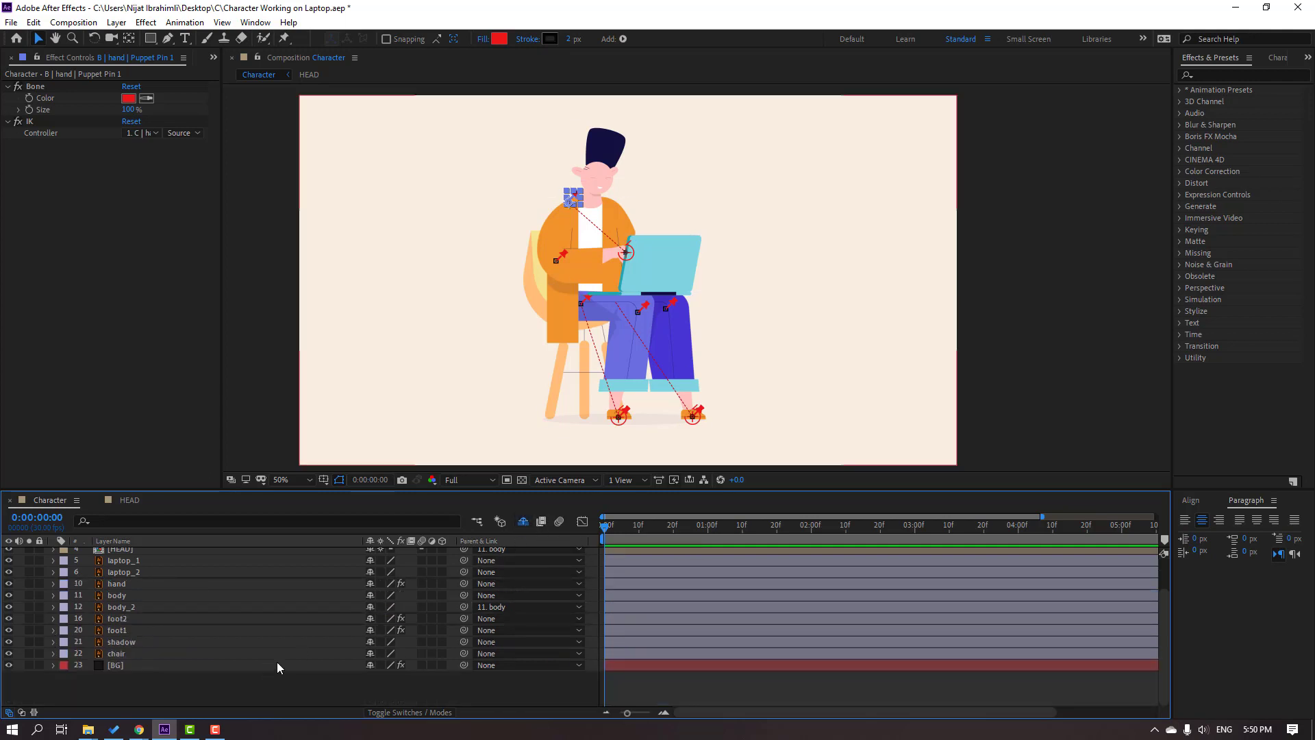
Move the body layer between laptop_1 and laptop_2 in the layer order, and test its rotation, undoing the test
{"action": "left_click_drag", "start_coordinate": [122, 596], "coordinate": [137, 603]}
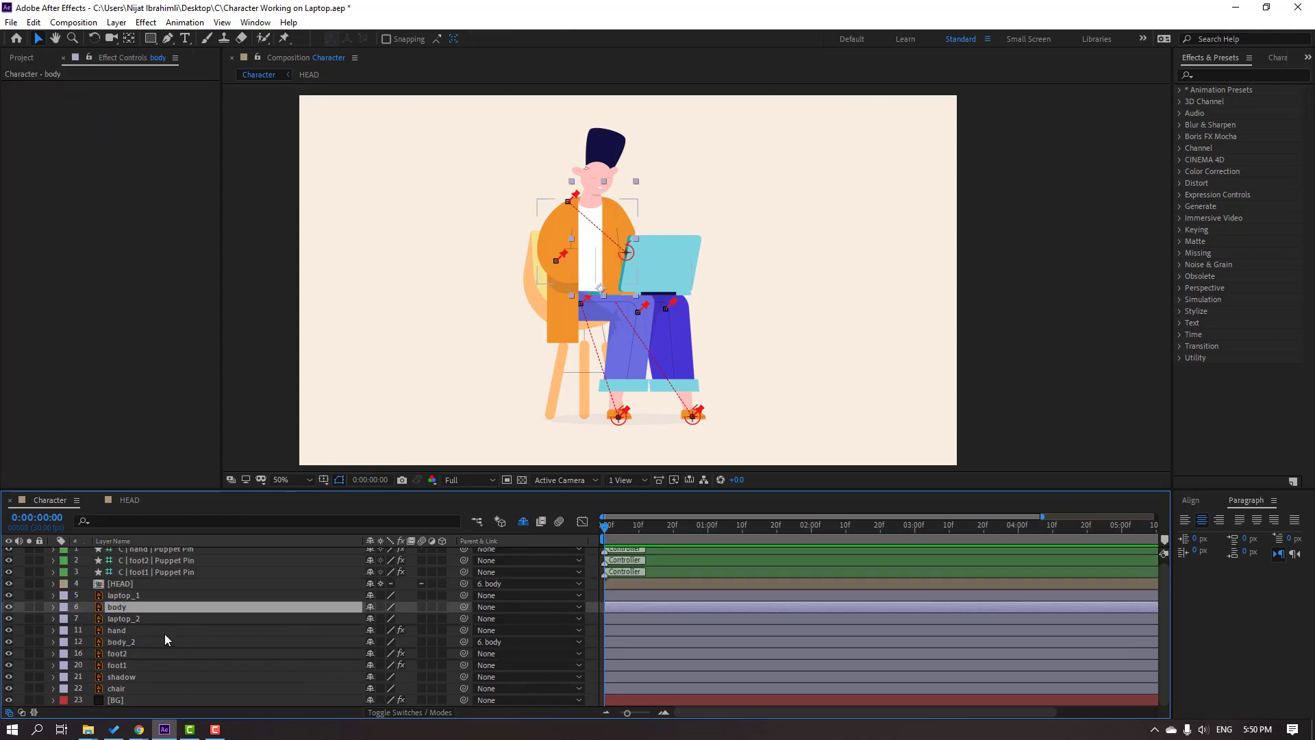
{"action": "key", "text": "r"}
{"action": "left_click_drag", "start_coordinate": [387, 619], "coordinate": [400, 619]}
{"action": "key", "text": "ctrl+z"}
{"action": "key", "text": "p"}
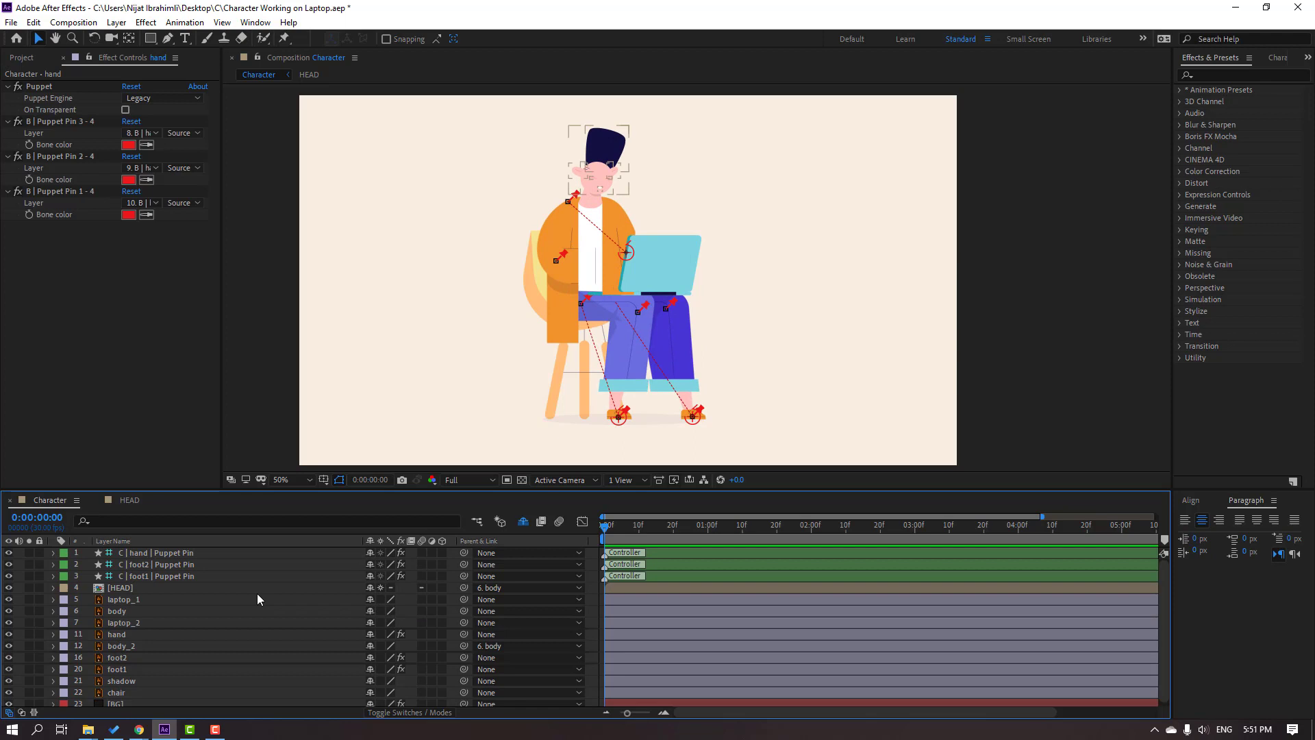
Move the hand layer directly above the body layer in the layer order
{"action": "left_click", "coordinate": [176, 556]}
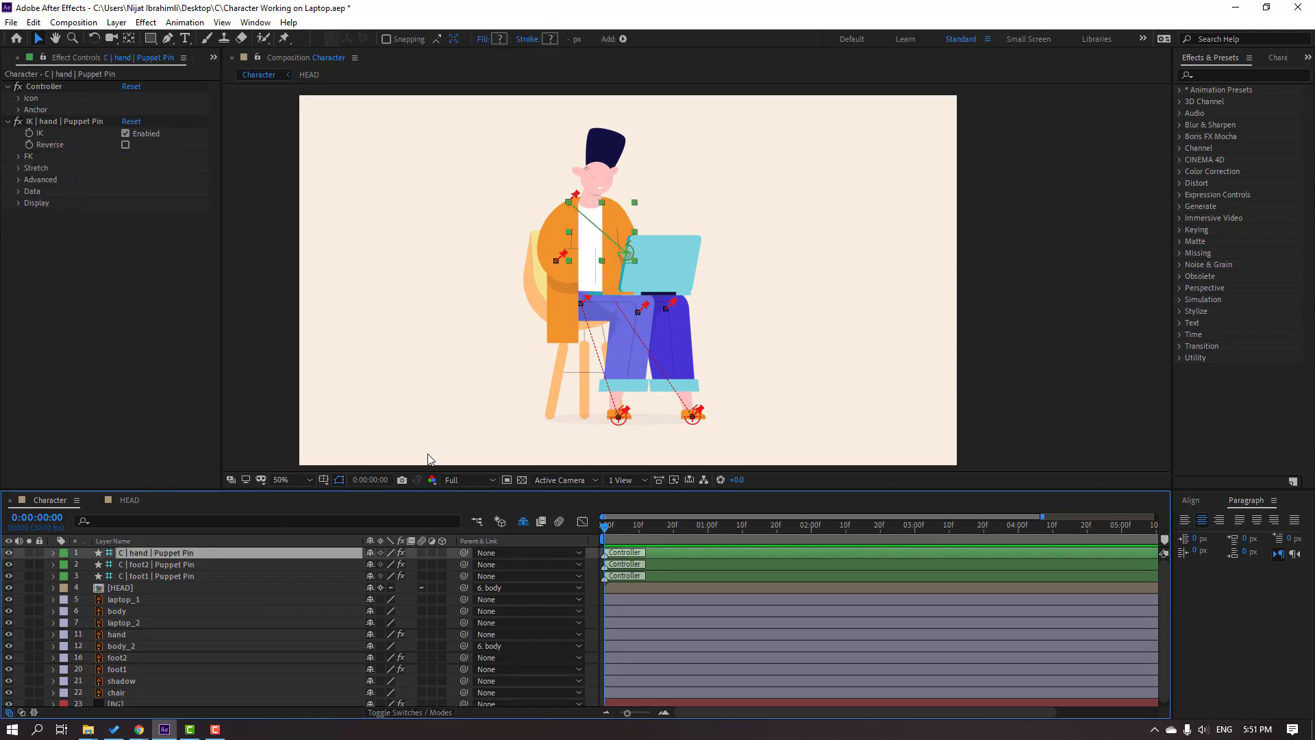
{"action": "scroll", "coordinate": [502, 277], "scroll_direction": "up", "scroll_amount": 4}
{"action": "scroll", "coordinate": [587, 309], "scroll_direction": "down", "scroll_amount": 2}
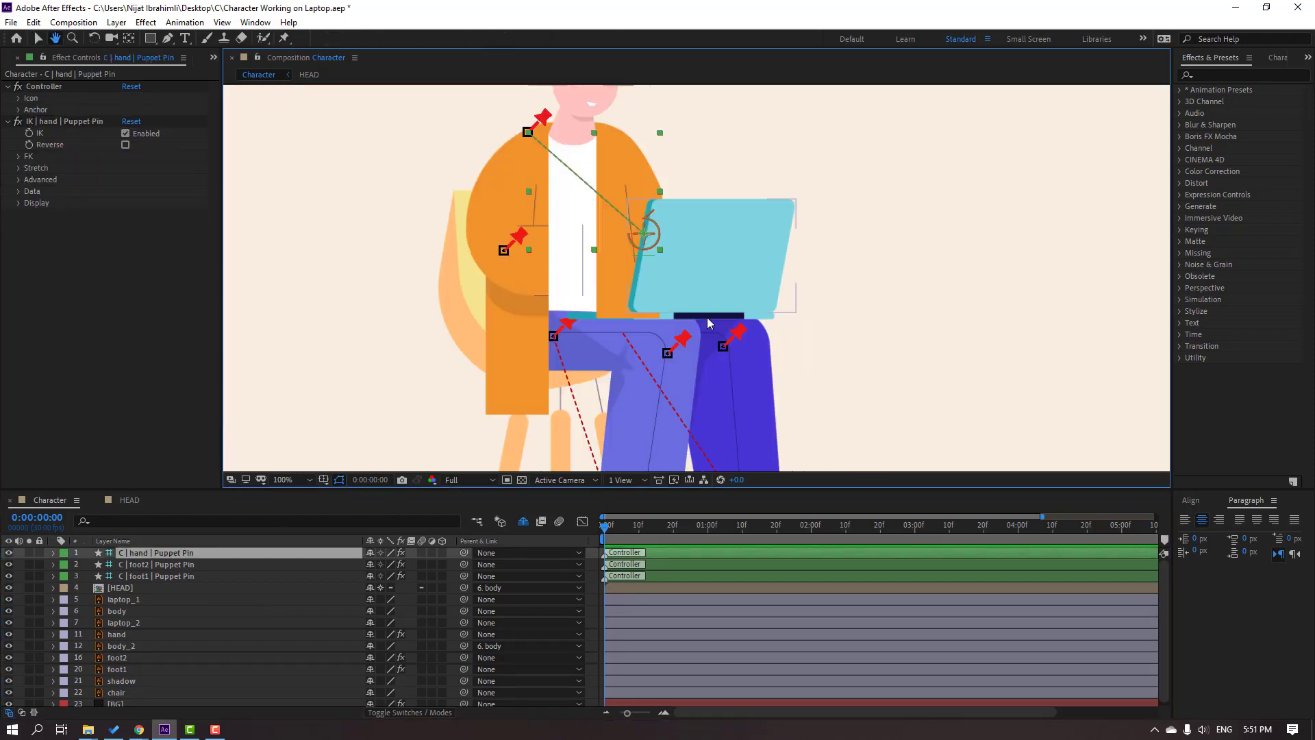
{"action": "left_click_drag", "start_coordinate": [619, 252], "coordinate": [645, 235]}
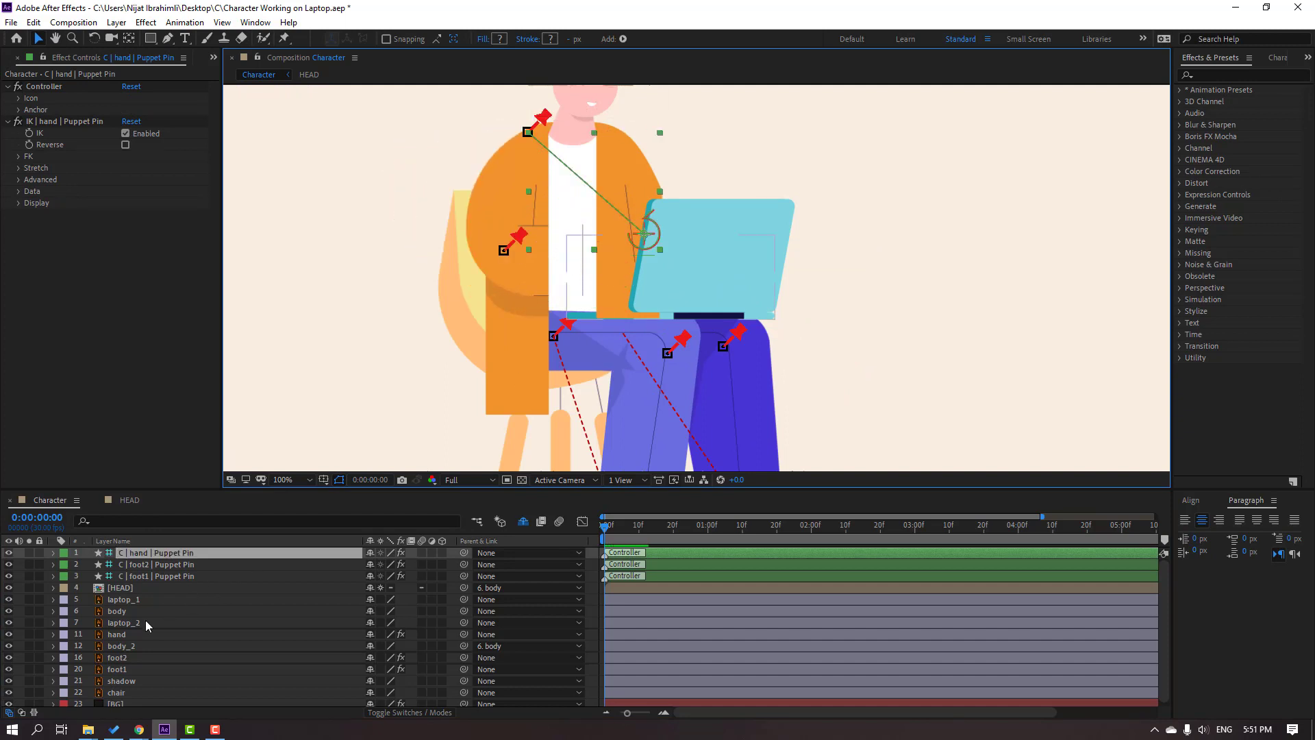
{"action": "left_click", "coordinate": [116, 635]}
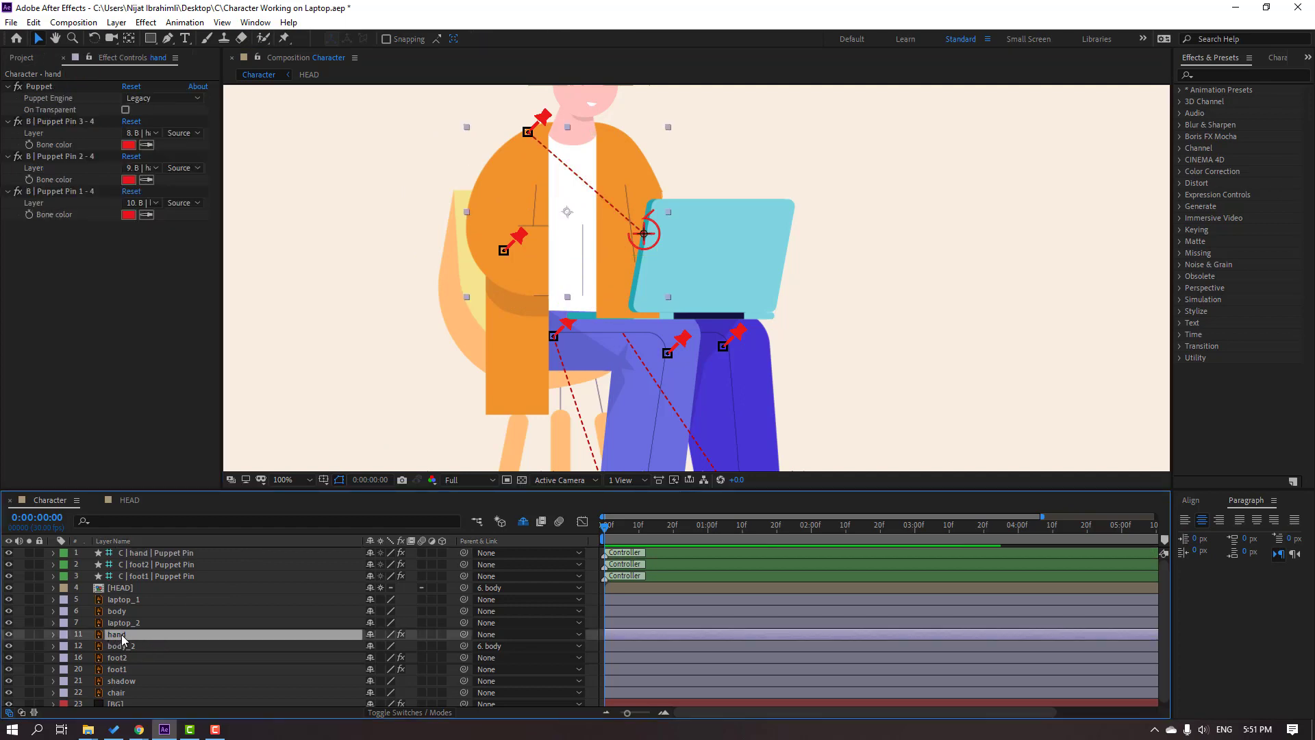
{"action": "left_click_drag", "start_coordinate": [123, 638], "coordinate": [151, 613]}
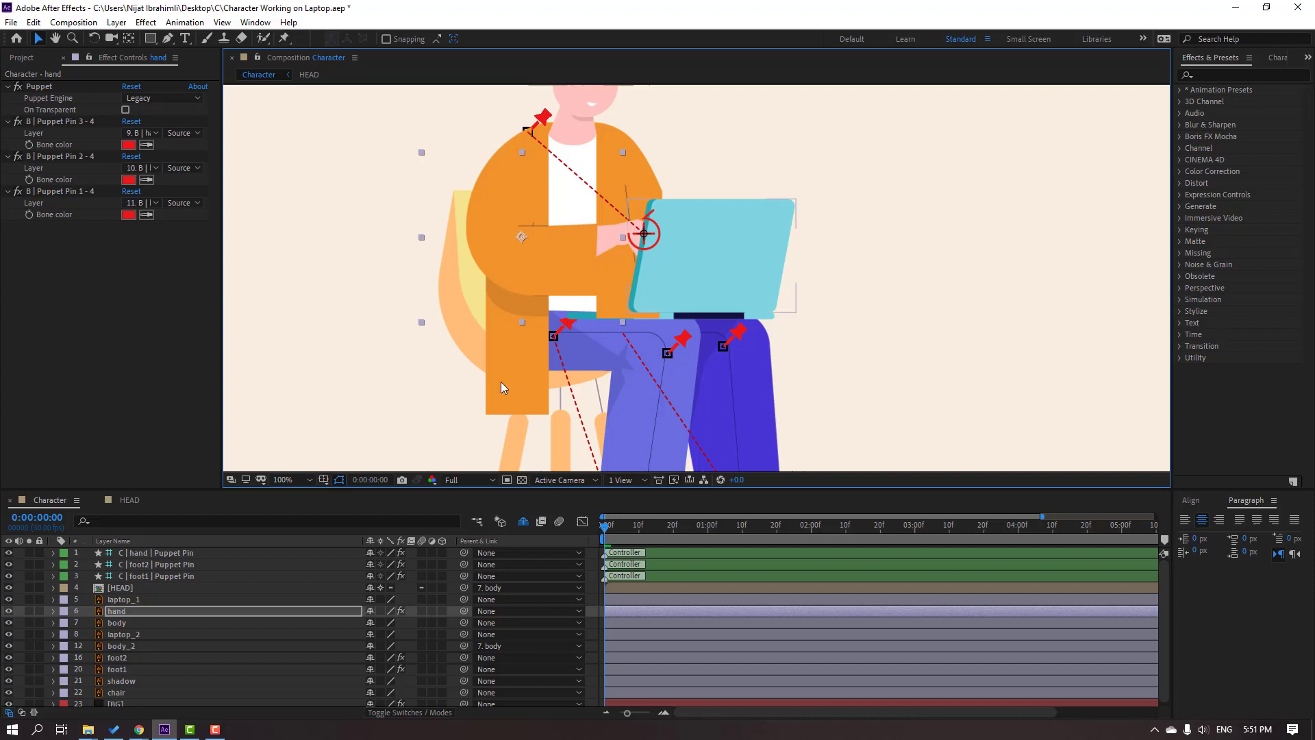
Test the arm by moving the hand controller away from the laptop, and undo the move
{"action": "left_click", "coordinate": [191, 553]}
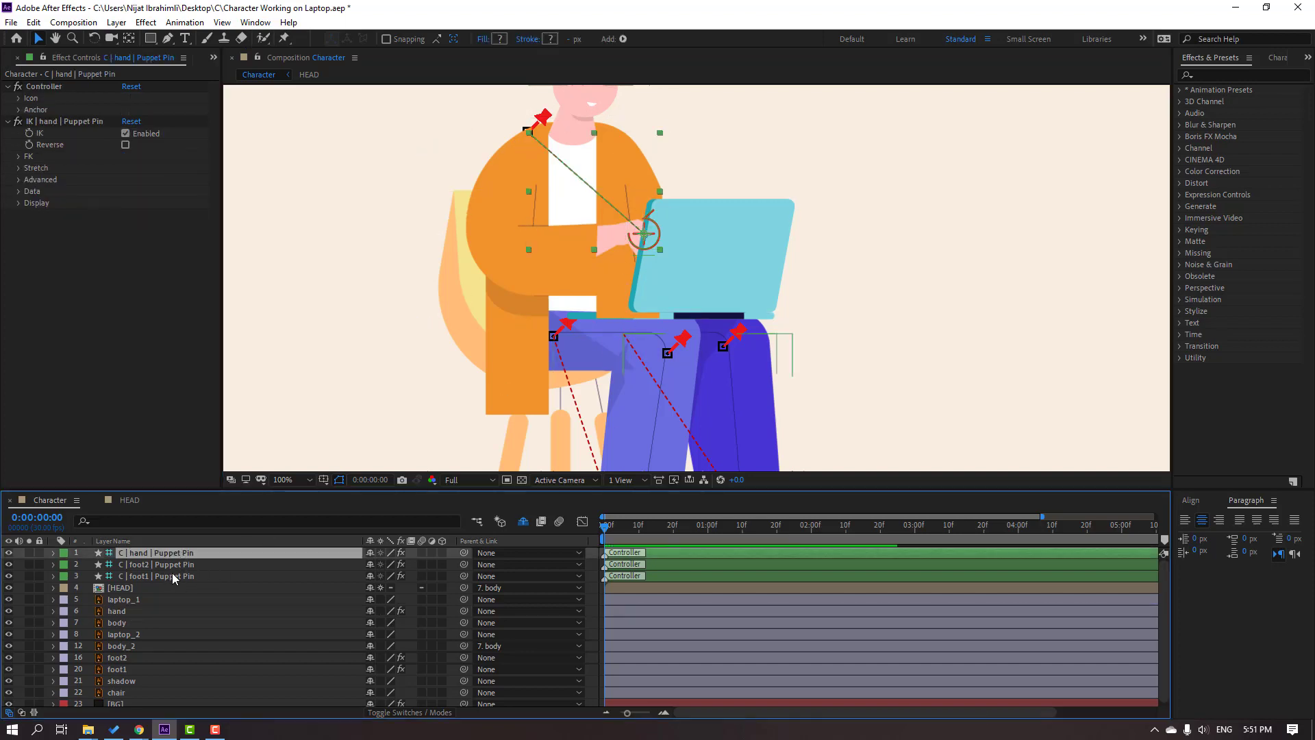
{"action": "left_click_drag", "start_coordinate": [644, 235], "coordinate": [636, 262]}
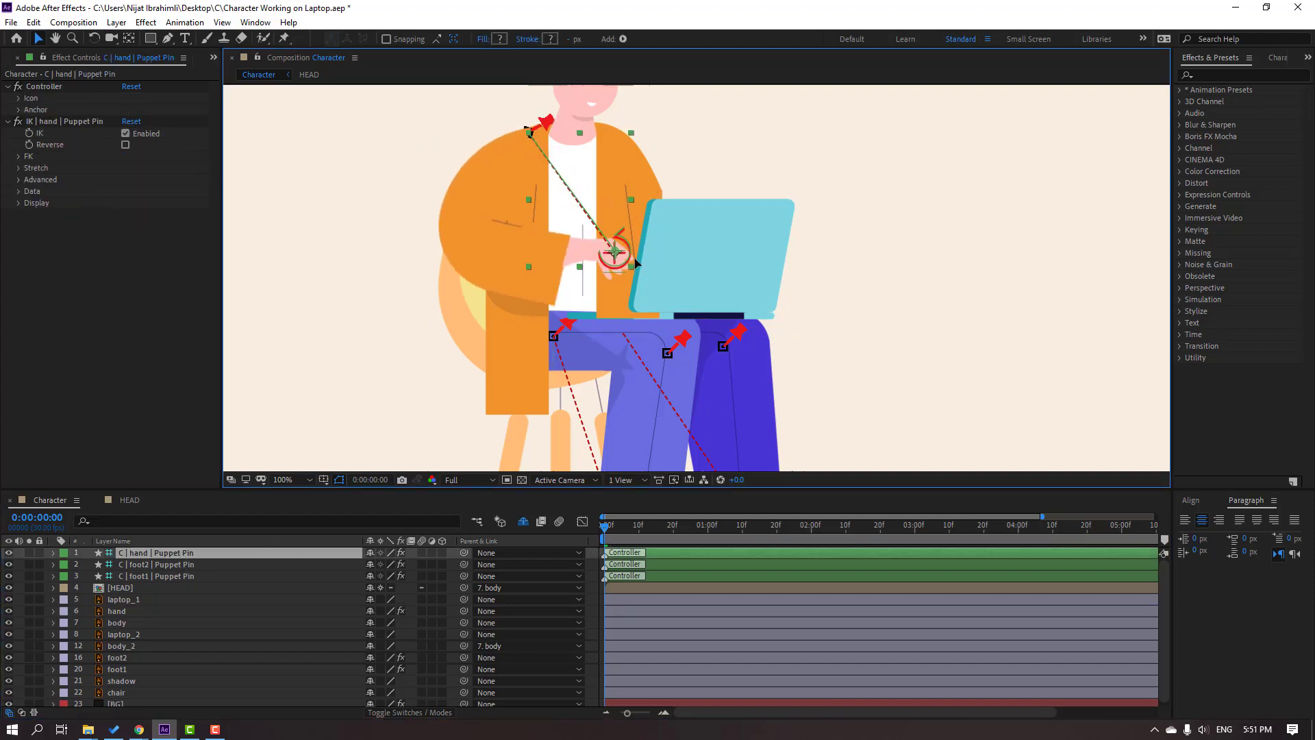
{"action": "key", "text": "ctrl+z"}
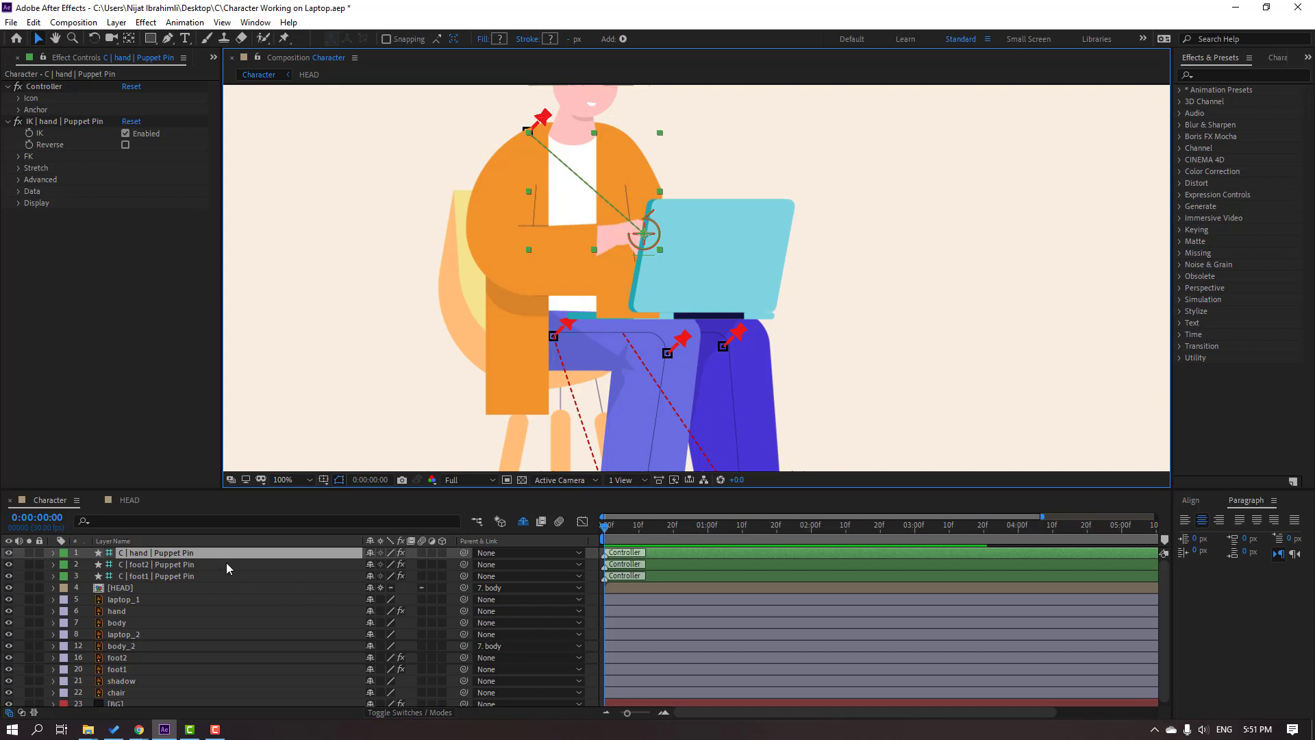
Keyframe the hand controller's position at 941, 547 on frame 0 and at 941, 463 on frame 10
{"action": "key", "text": "p"}
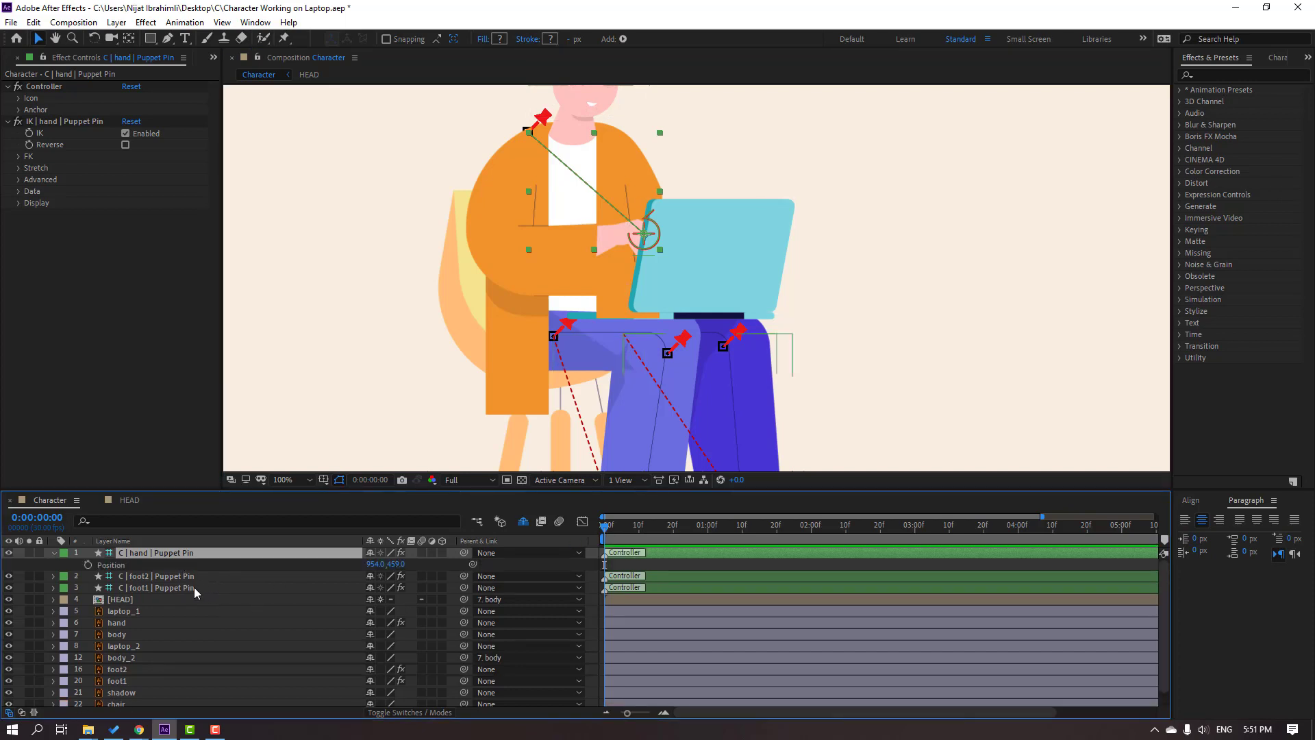
{"action": "left_click", "coordinate": [88, 564]}
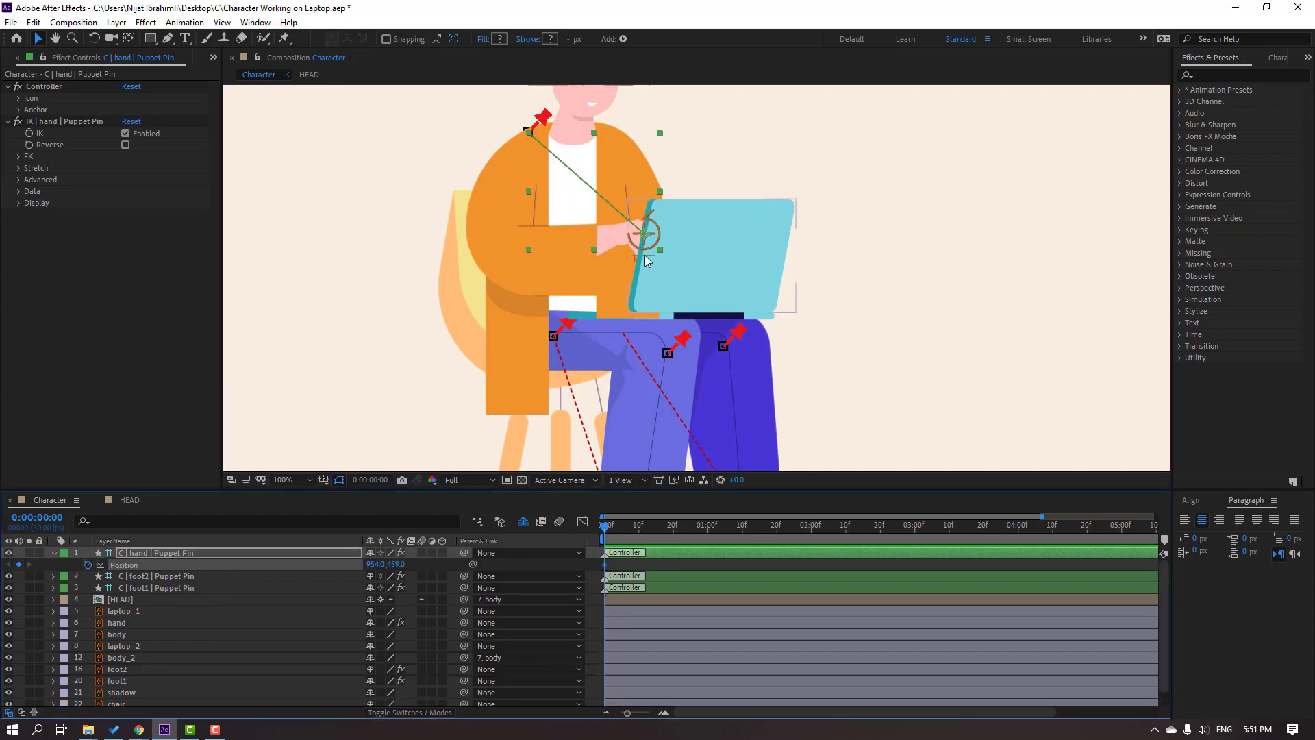
{"action": "left_click_drag", "start_coordinate": [644, 248], "coordinate": [637, 308]}
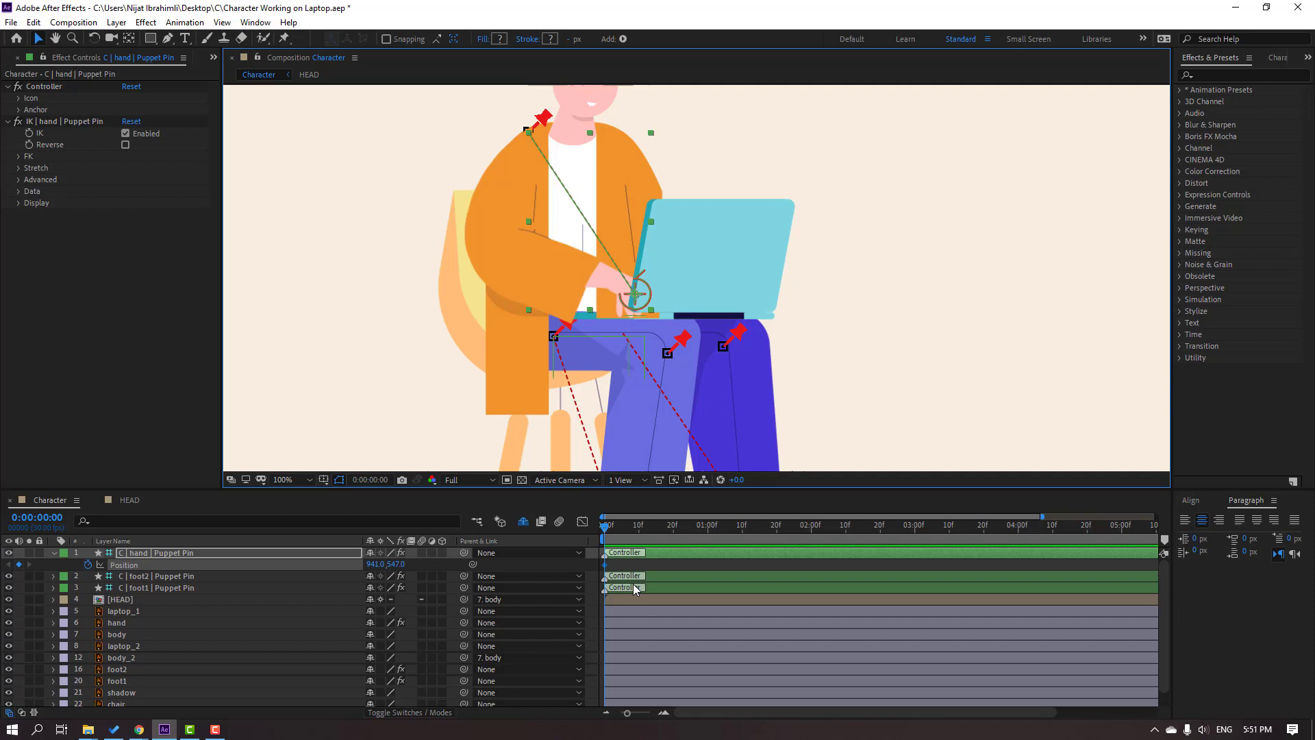
{"action": "key", "text": "shift+Page_Down"}
{"action": "left_click_drag", "start_coordinate": [395, 568], "coordinate": [331, 573]}
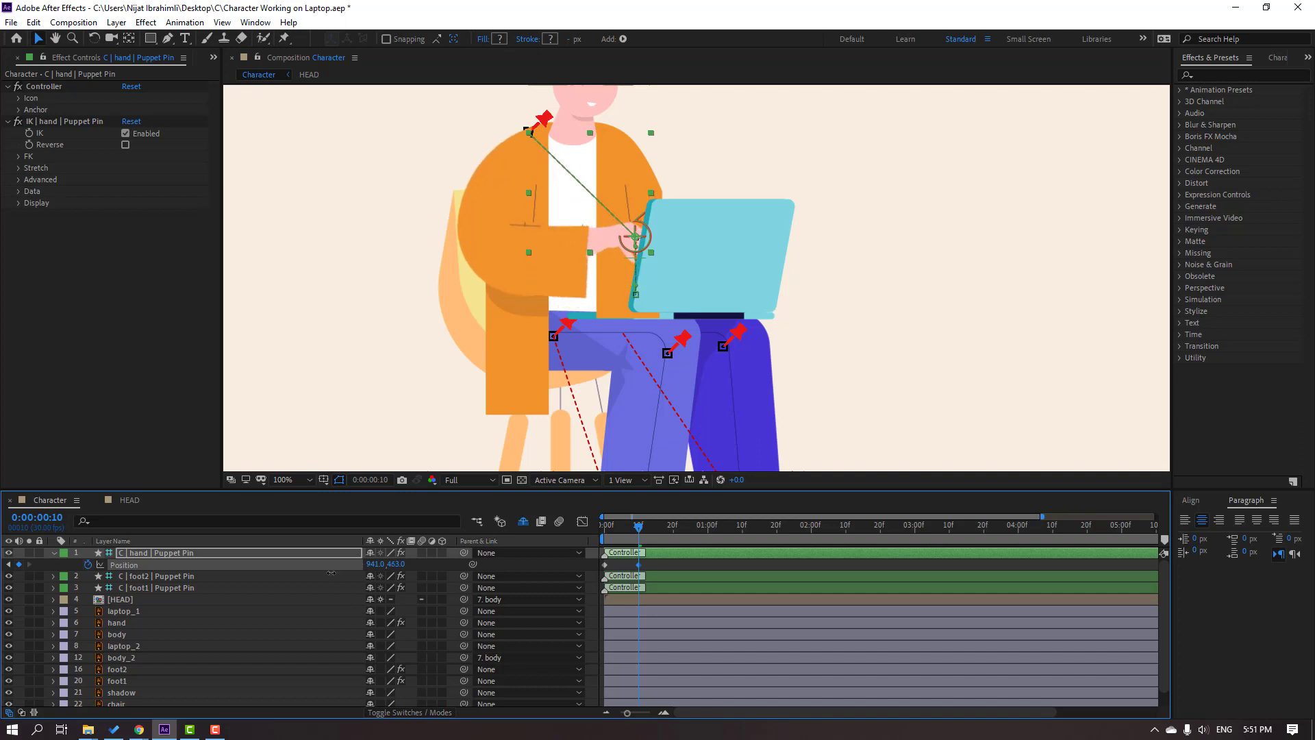
Add hand controller position keyframes at 920, 463 on frame 15 and at 920, 542 on frame 24
{"action": "mouse_move", "coordinate": [629, 534]}
{"action": "left_mouse_down"}
{"action": "mouse_move", "coordinate": [596, 536]}
{"action": "mouse_move", "coordinate": [638, 534]}
{"action": "left_mouse_up"}
{"action": "left_click_drag", "start_coordinate": [376, 566], "coordinate": [360, 566]}
{"action": "mouse_move", "coordinate": [637, 537]}
{"action": "left_mouse_down"}
{"action": "mouse_move", "coordinate": [581, 538]}
{"action": "mouse_move", "coordinate": [654, 526]}
{"action": "left_mouse_up"}
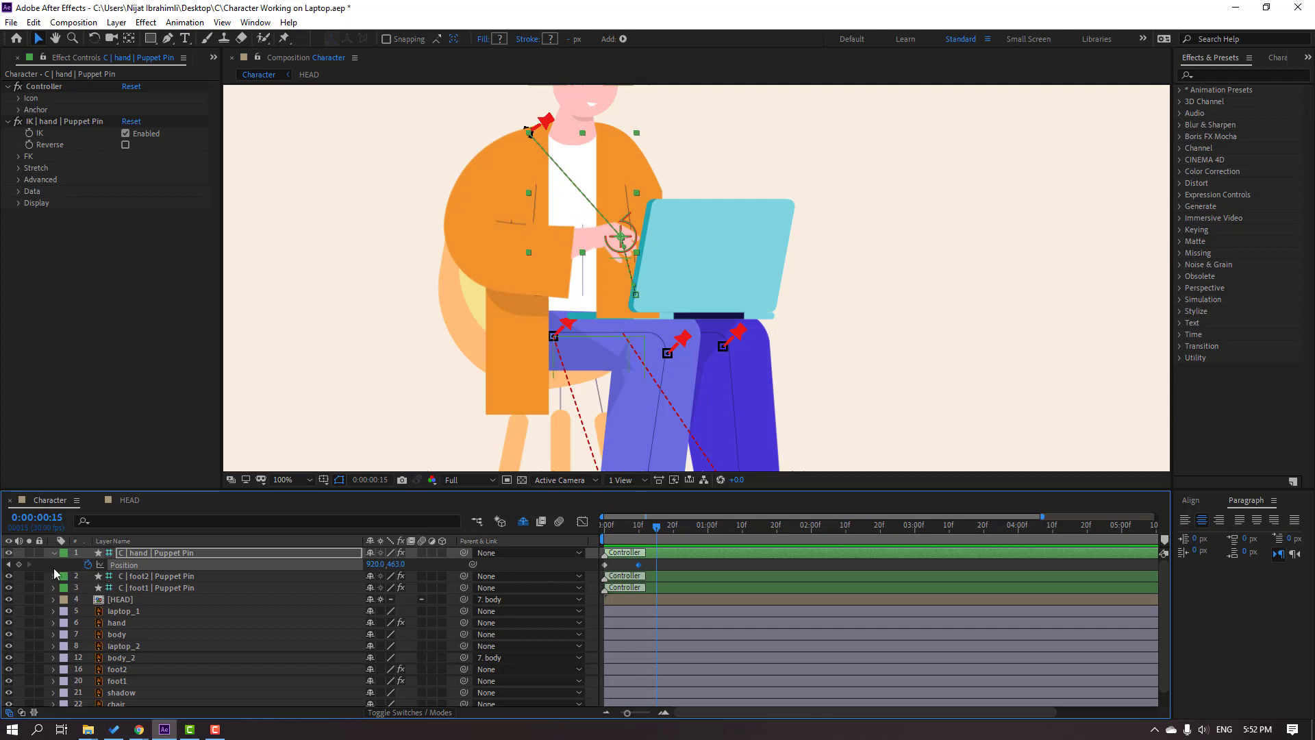
{"action": "left_click", "coordinate": [674, 529]}
{"action": "left_click_drag", "start_coordinate": [390, 565], "coordinate": [455, 552]}
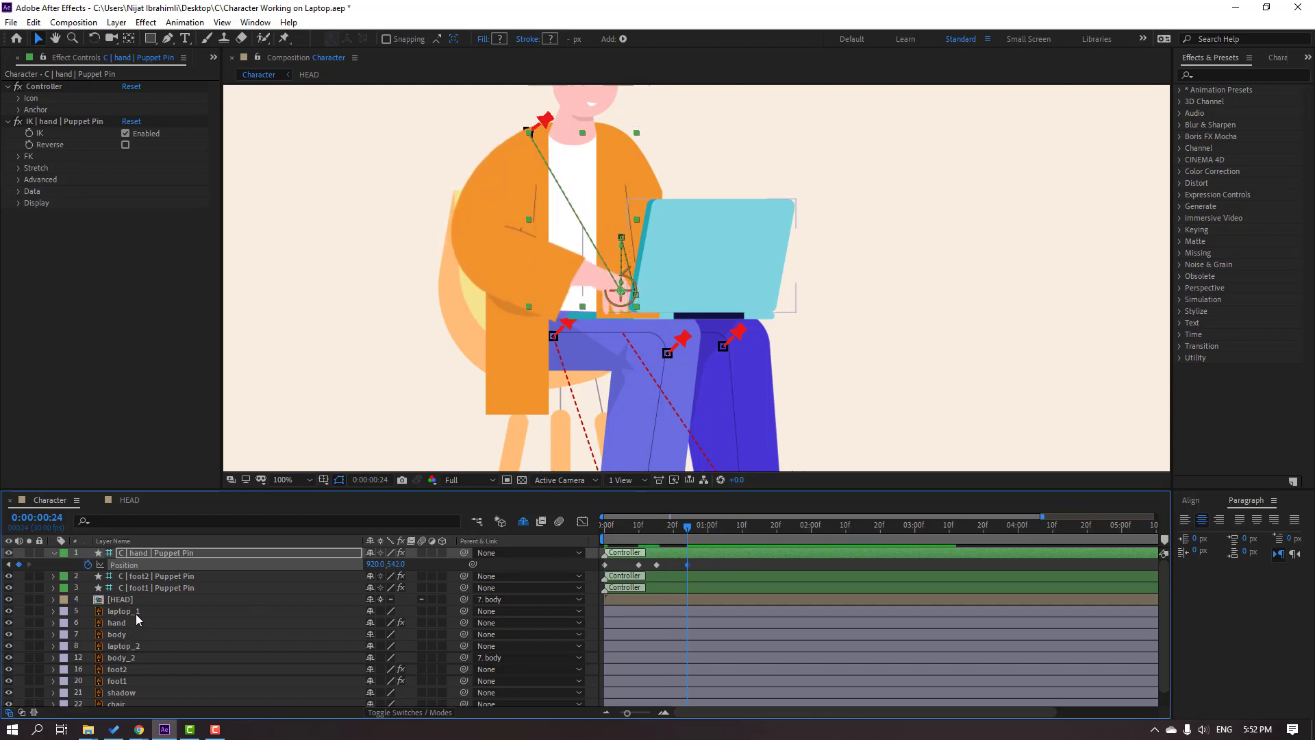
Move the laptop_2 layer directly below laptop_1, above the hand layer, in the layer order
{"action": "left_click", "coordinate": [130, 646]}
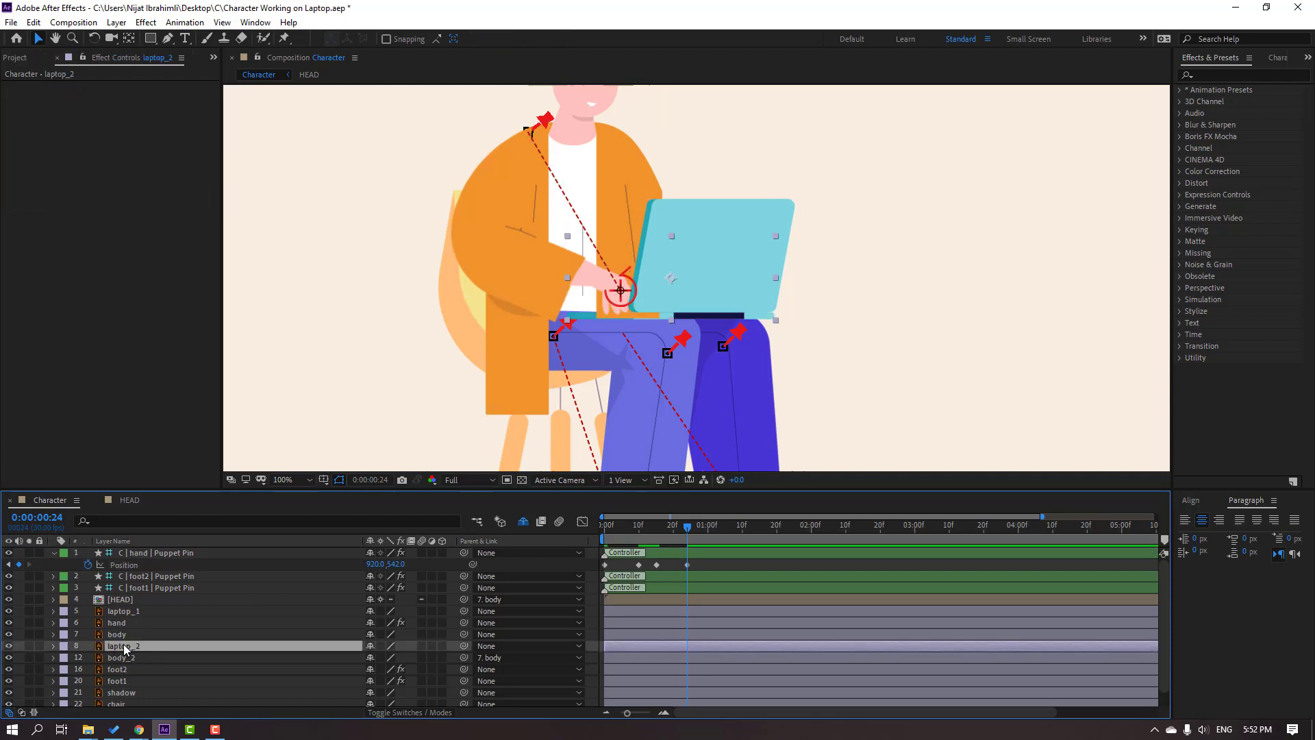
{"action": "left_click_drag", "start_coordinate": [124, 645], "coordinate": [126, 630]}
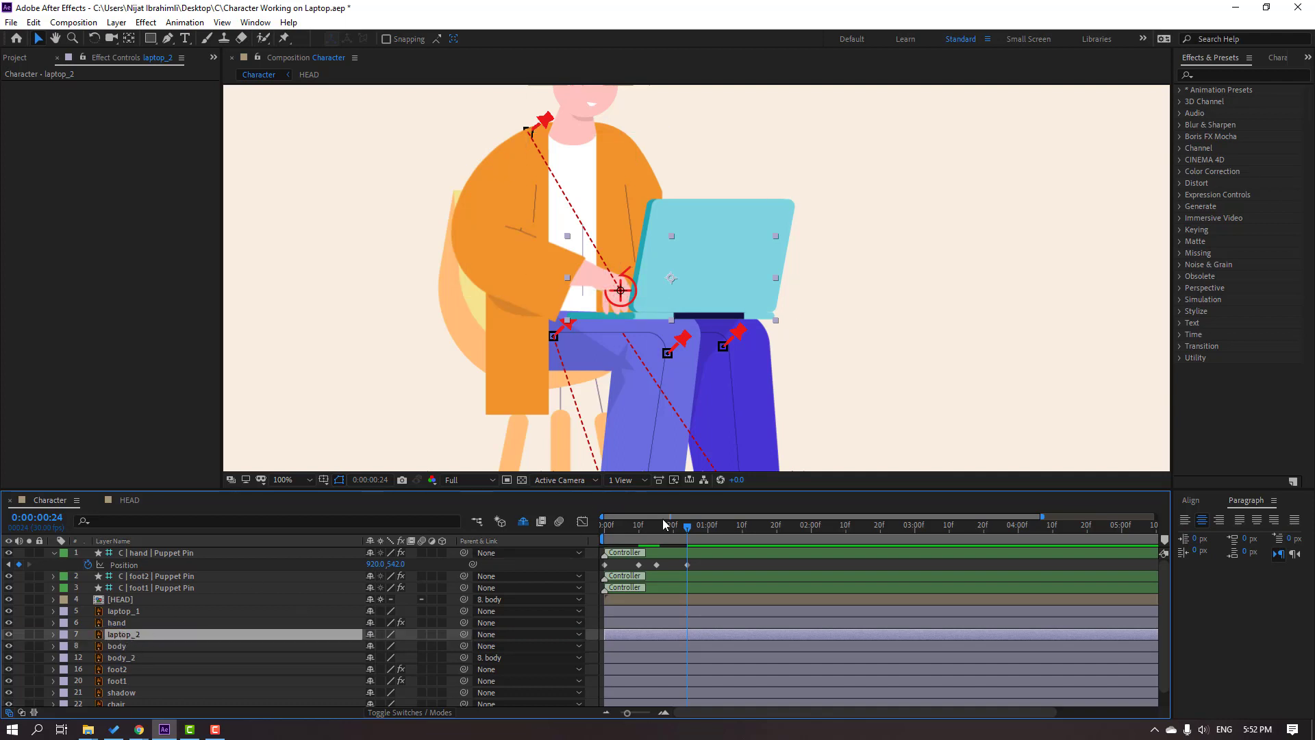
{"action": "key", "text": "ctrl+bracketright"}
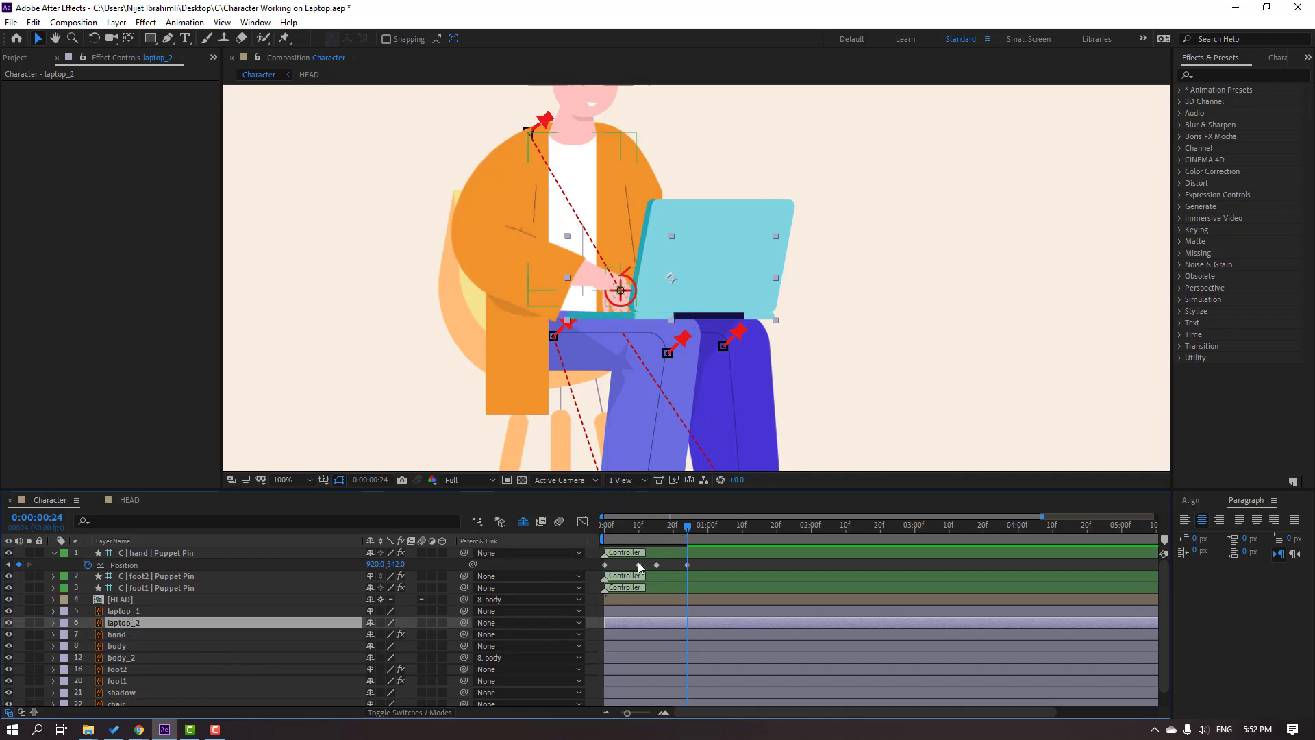
Apply Easy Ease to all four hand controller position keyframes and preview the motion
{"action": "left_click", "coordinate": [604, 537]}
{"action": "left_click_drag", "start_coordinate": [604, 537], "coordinate": [598, 574]}
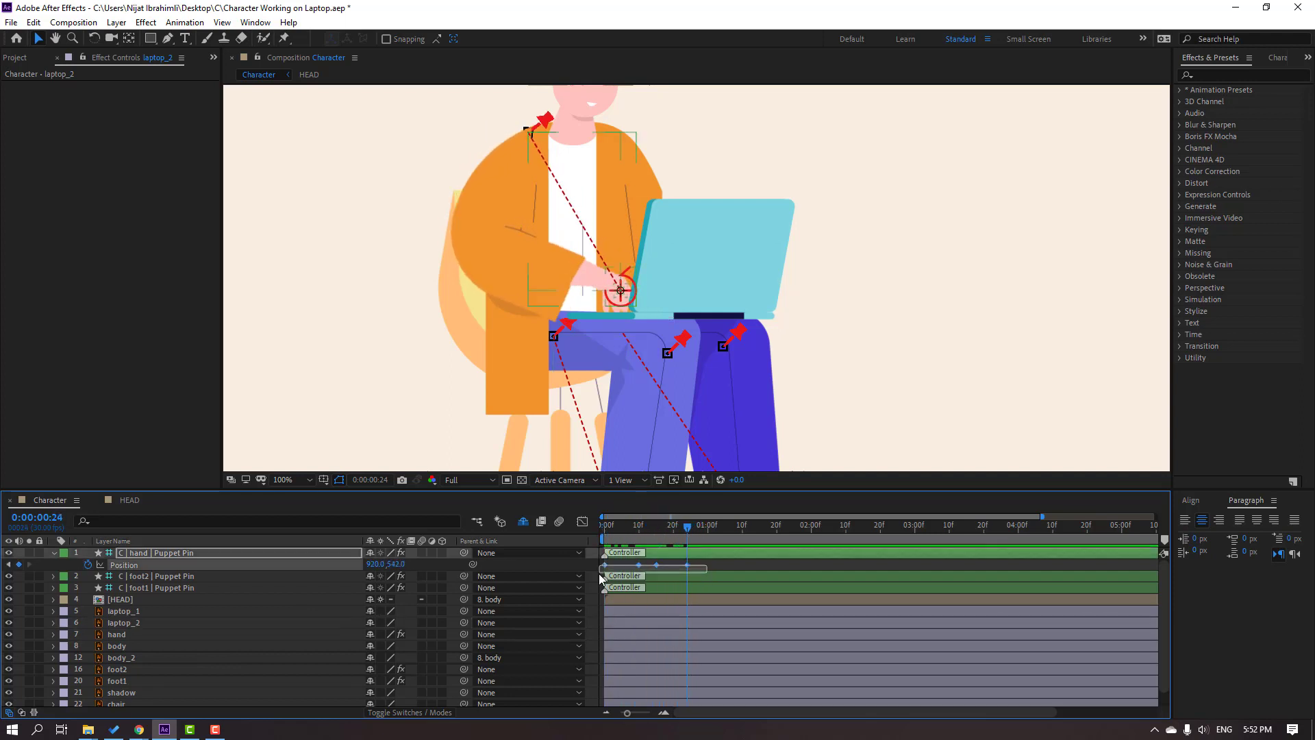
{"action": "right_click", "coordinate": [604, 565]}
{"action": "mouse_move", "coordinate": [685, 554]}
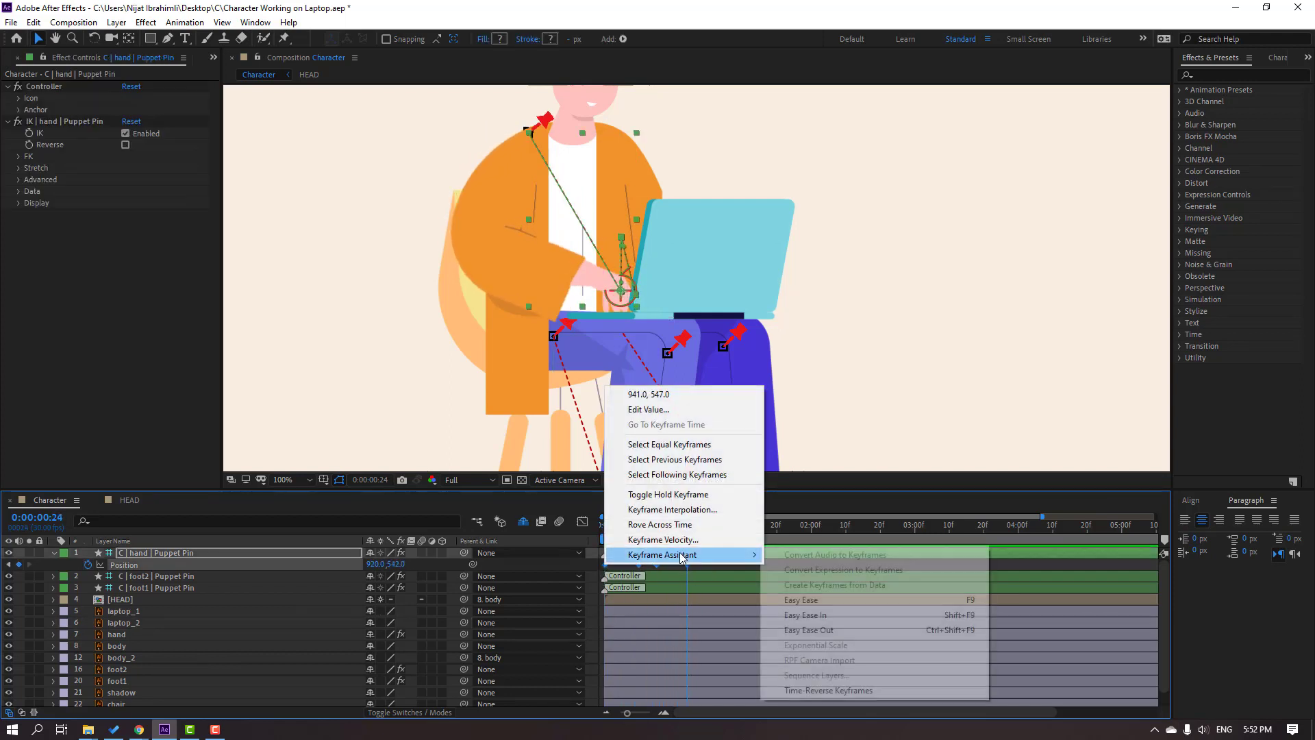
{"action": "left_click", "coordinate": [818, 596]}
{"action": "key", "text": "space"}
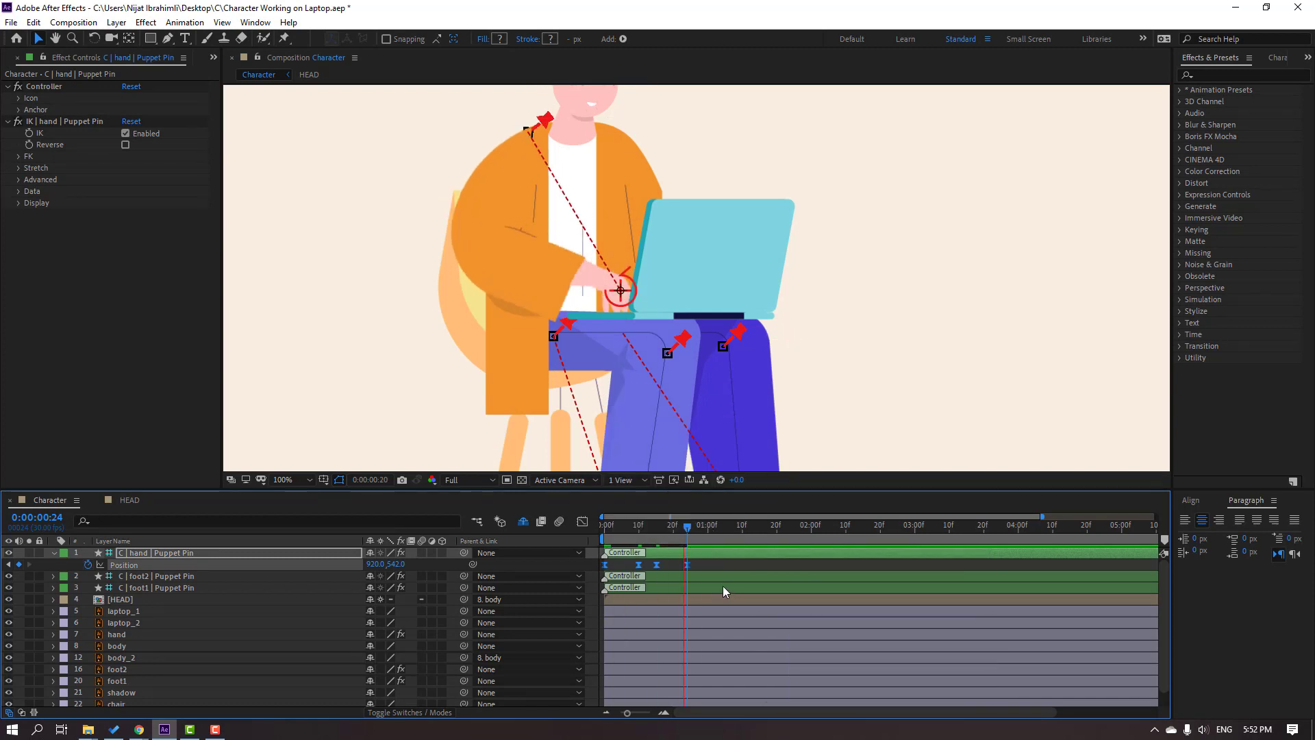
Add hand controller position keyframes at 920, 531 on frame 27 and at 920, 539 on 1:00
{"action": "left_click", "coordinate": [692, 541]}
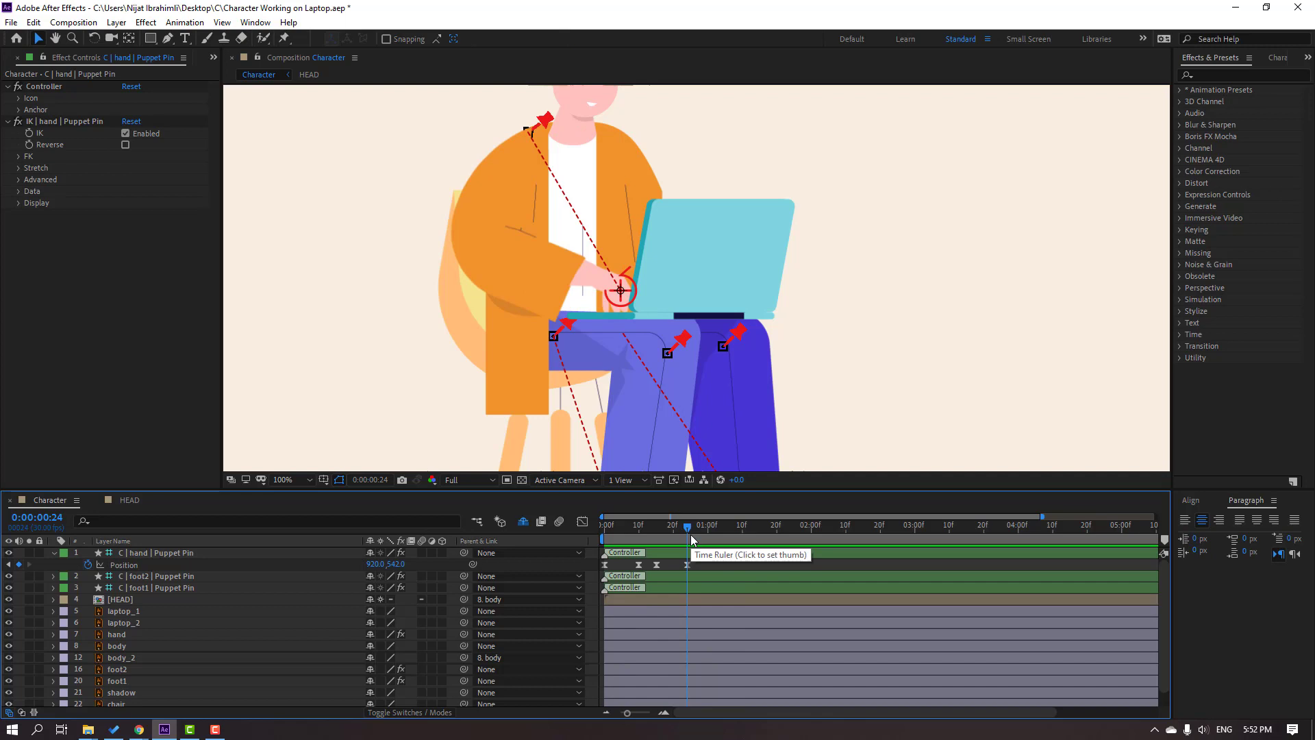
{"action": "left_click", "coordinate": [700, 564]}
{"action": "key", "text": "Page_Down"}
{"action": "key", "text": "Page_Down"}
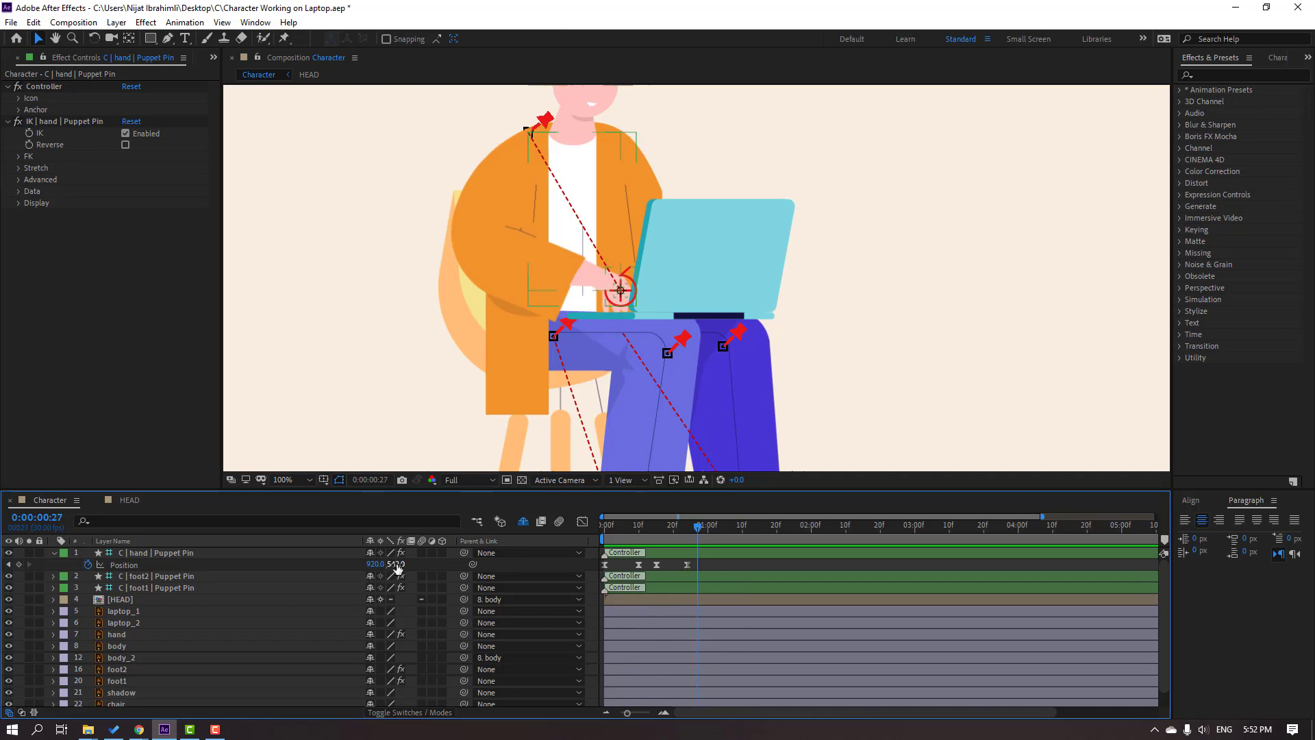
{"action": "left_click_drag", "start_coordinate": [395, 563], "coordinate": [388, 566]}
{"action": "key", "text": "Page_Down"}
{"action": "key", "text": "Page_Down"}
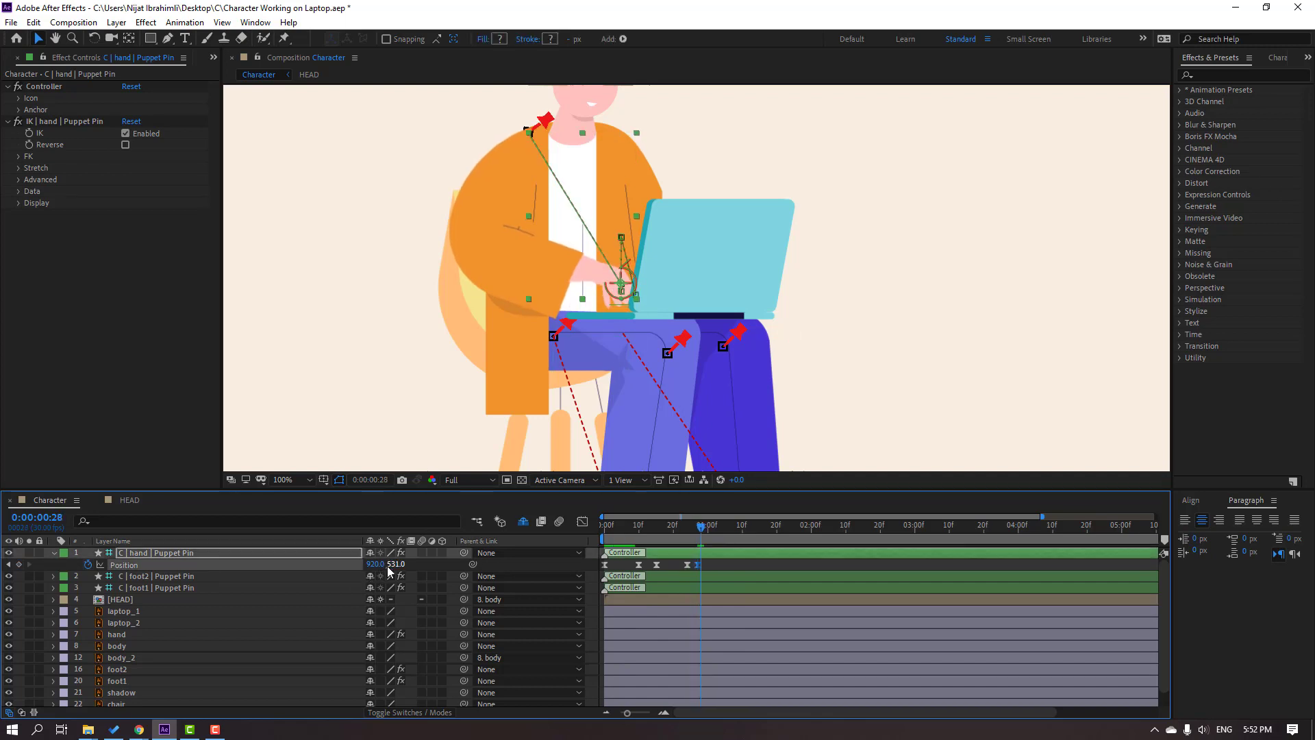
{"action": "key", "text": "Page_Down"}
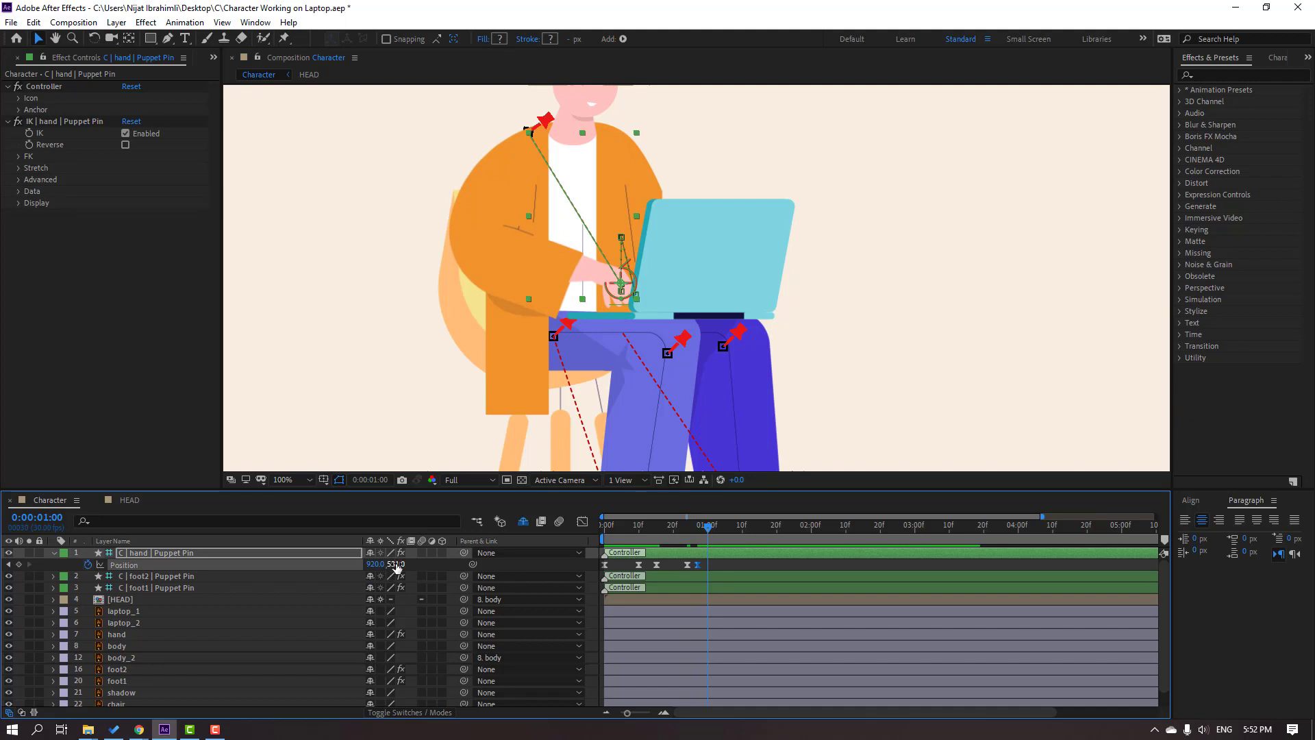
{"action": "left_click_drag", "start_coordinate": [395, 566], "coordinate": [401, 566]}
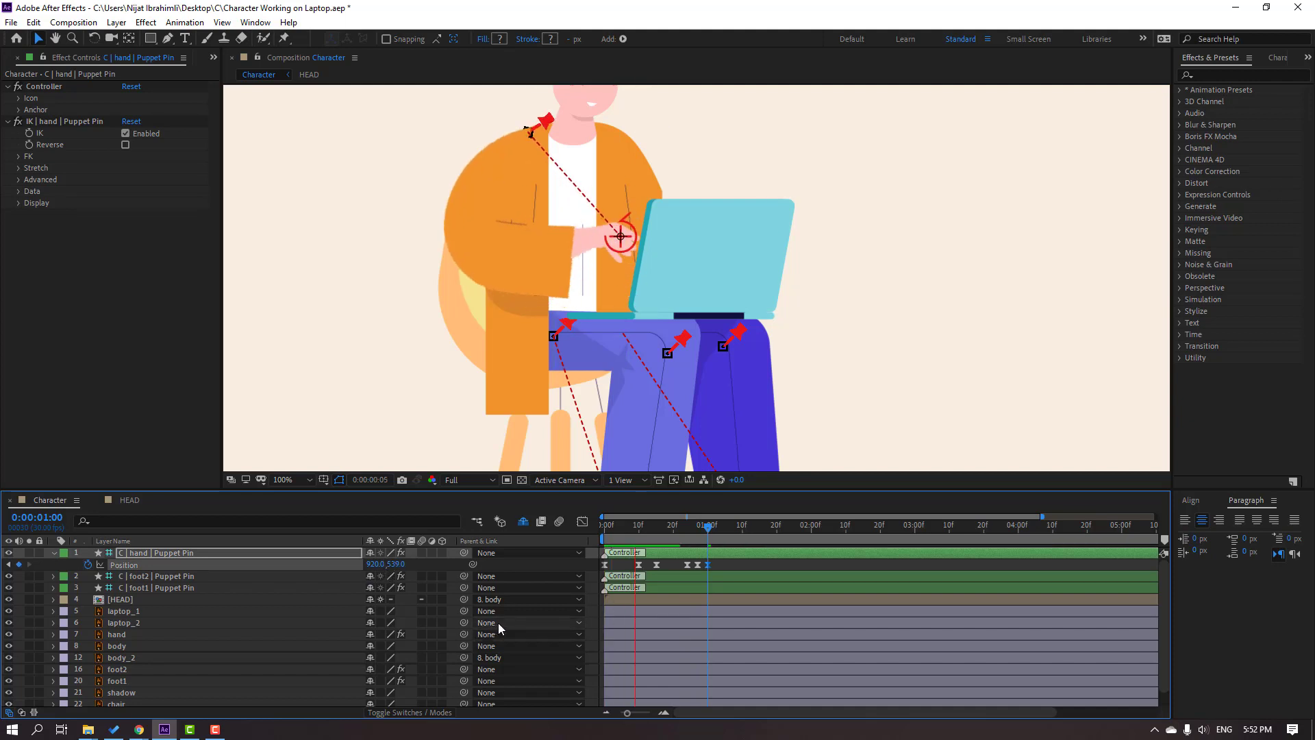
Retime the last two hand controller position keyframes to 1:00 and 1:06, and preview the typing motion
{"action": "mouse_move", "coordinate": [727, 561]}
{"action": "left_mouse_down"}
{"action": "mouse_move", "coordinate": [676, 577]}
{"action": "mouse_move", "coordinate": [741, 567]}
{"action": "left_mouse_up"}
{"action": "left_click", "coordinate": [742, 567]}
{"action": "key", "text": "space"}
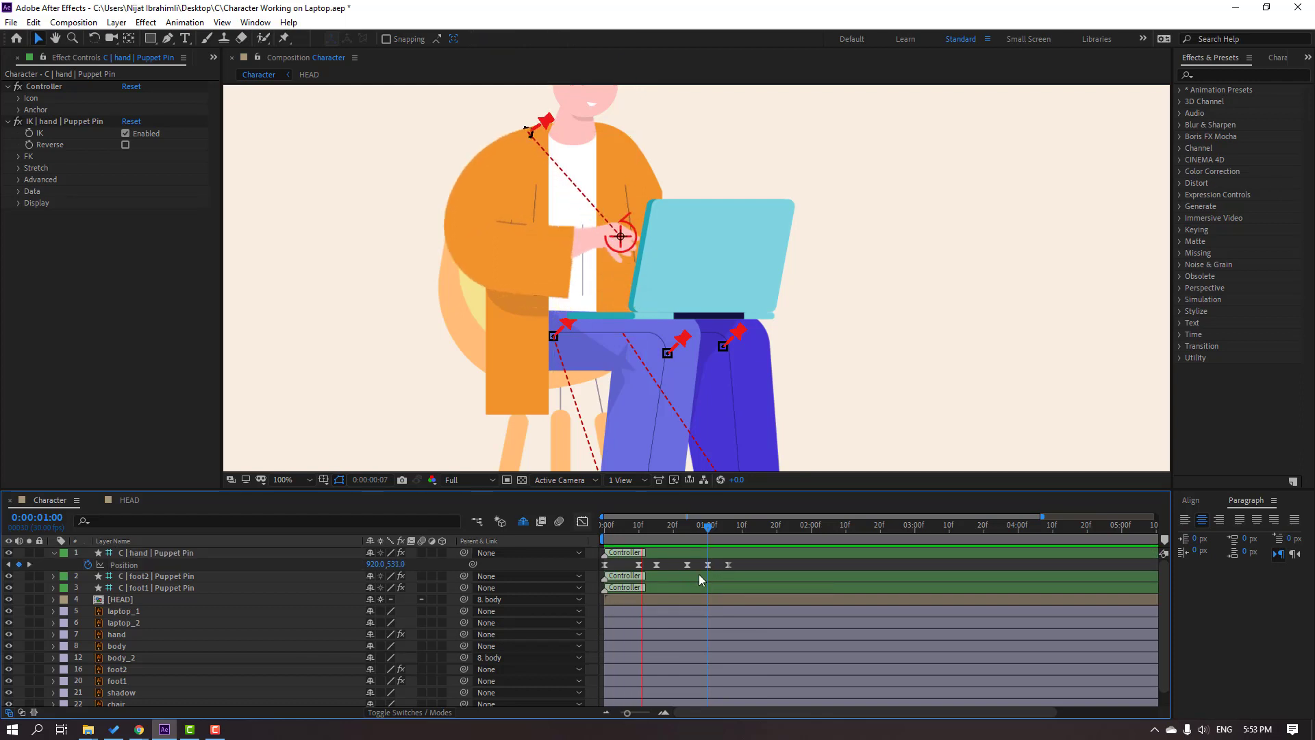
{"action": "key", "text": "space"}
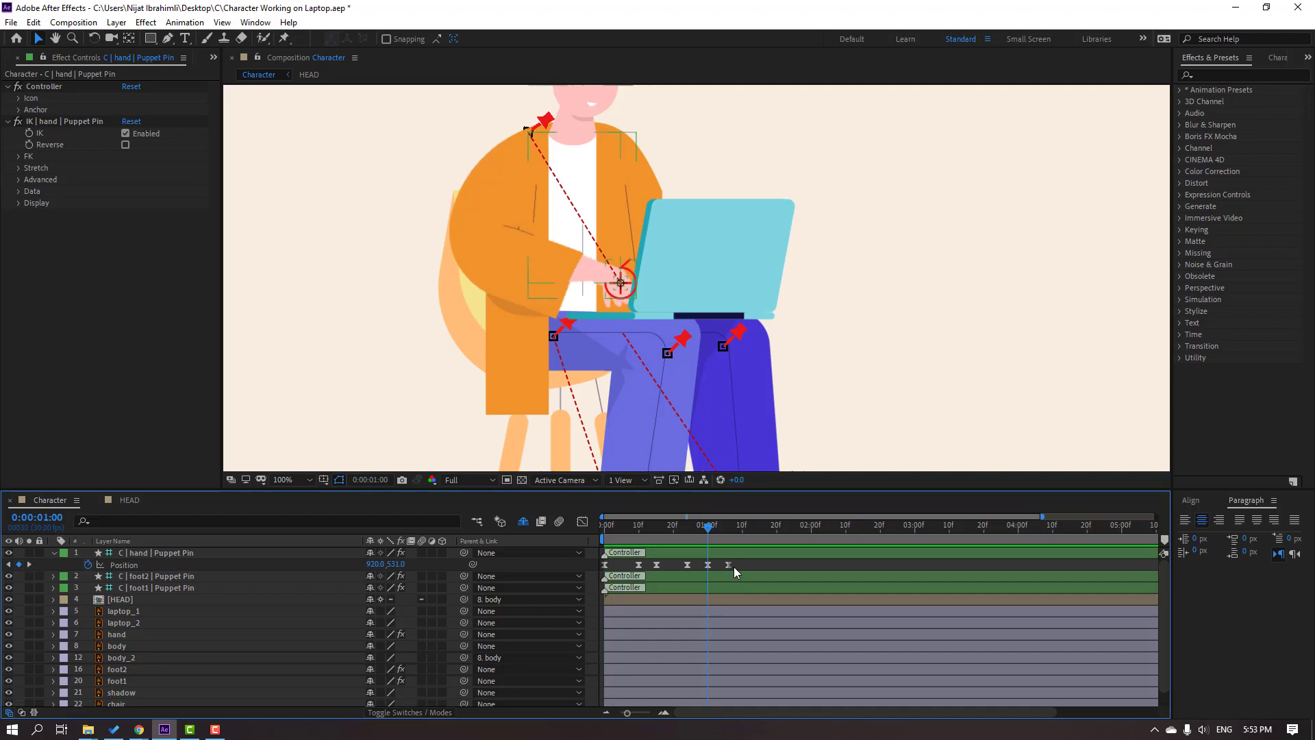
{"action": "key", "text": "space"}
Shift the last three hand controller position keyframes three frames earlier, and preview the whole character
{"action": "key", "text": "space"}
{"action": "left_click_drag", "start_coordinate": [742, 560], "coordinate": [678, 567]}
{"action": "key", "text": "space"}
{"action": "scroll", "coordinate": [479, 315], "scroll_direction": "down", "scroll_amount": 2}
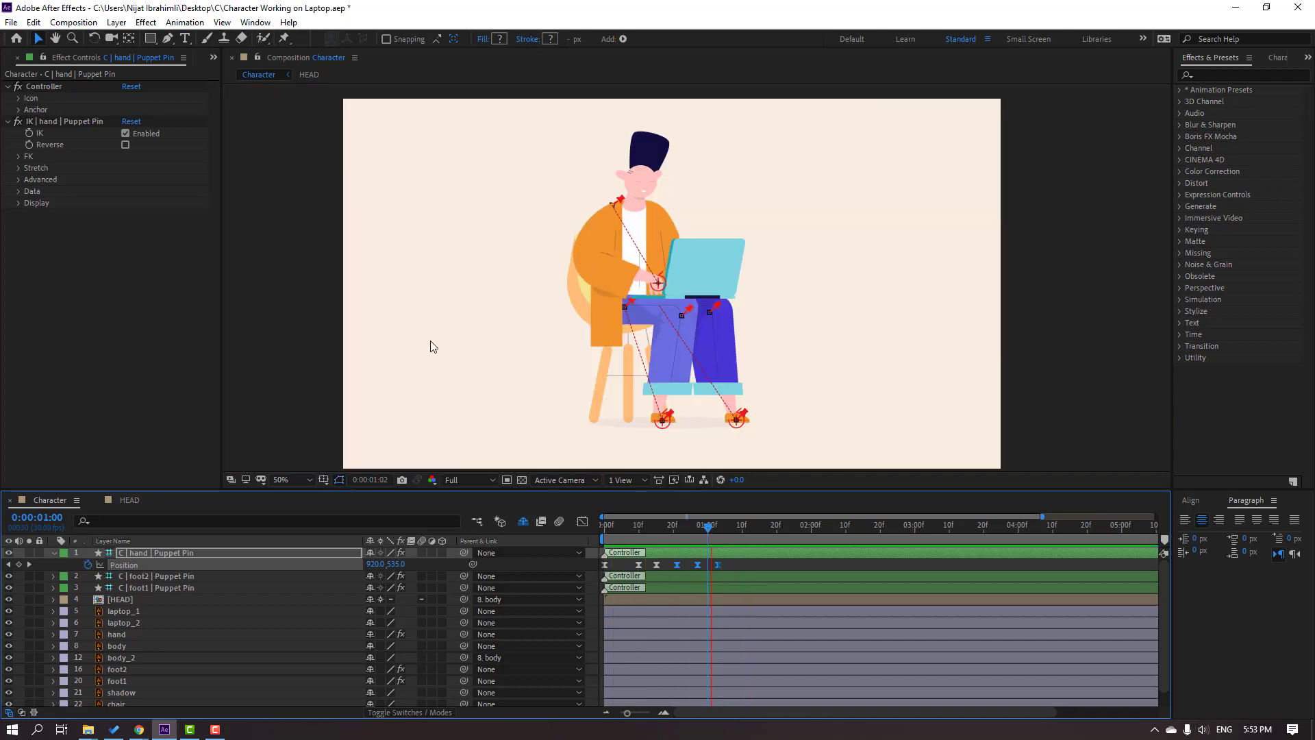
{"action": "key", "text": "period"}
{"action": "key", "text": "space"}
Add a hand controller position keyframe at 920, 539 on 1:09, and move the current time to 1:26
{"action": "left_click_drag", "start_coordinate": [704, 531], "coordinate": [720, 533]}
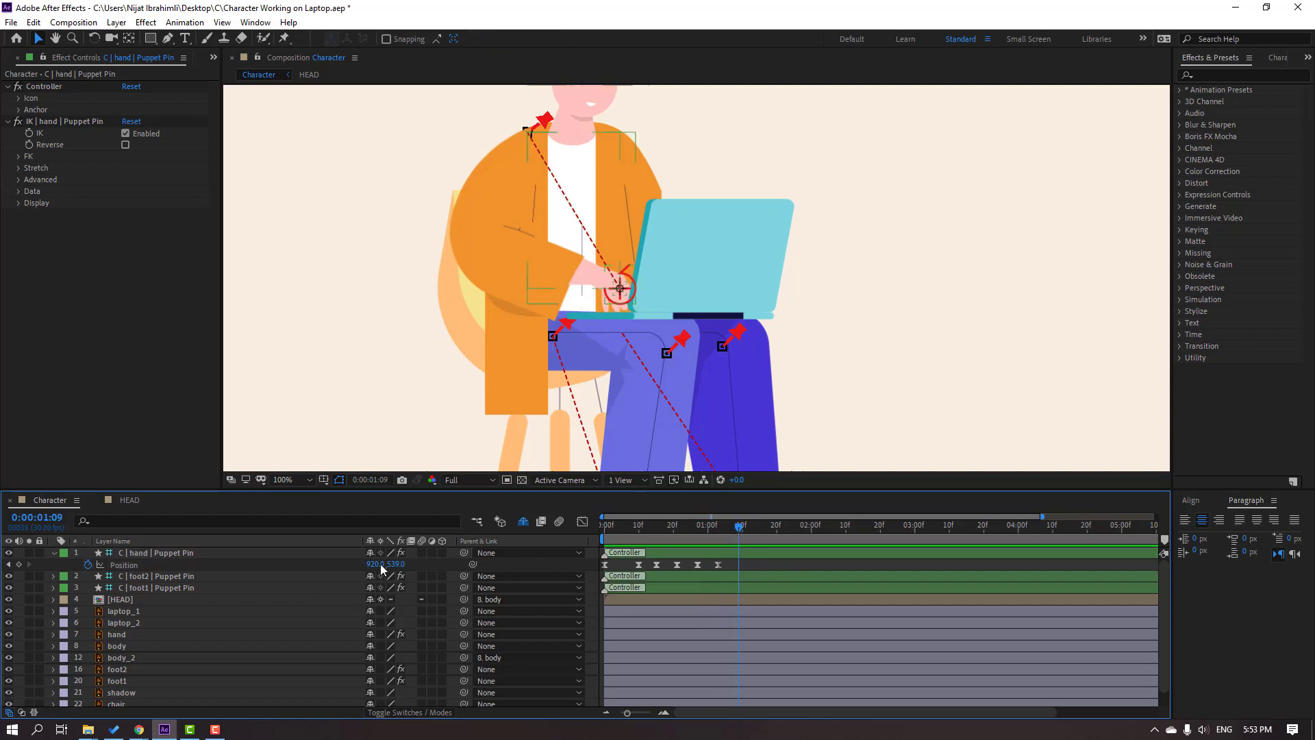
{"action": "left_click", "coordinate": [19, 563]}
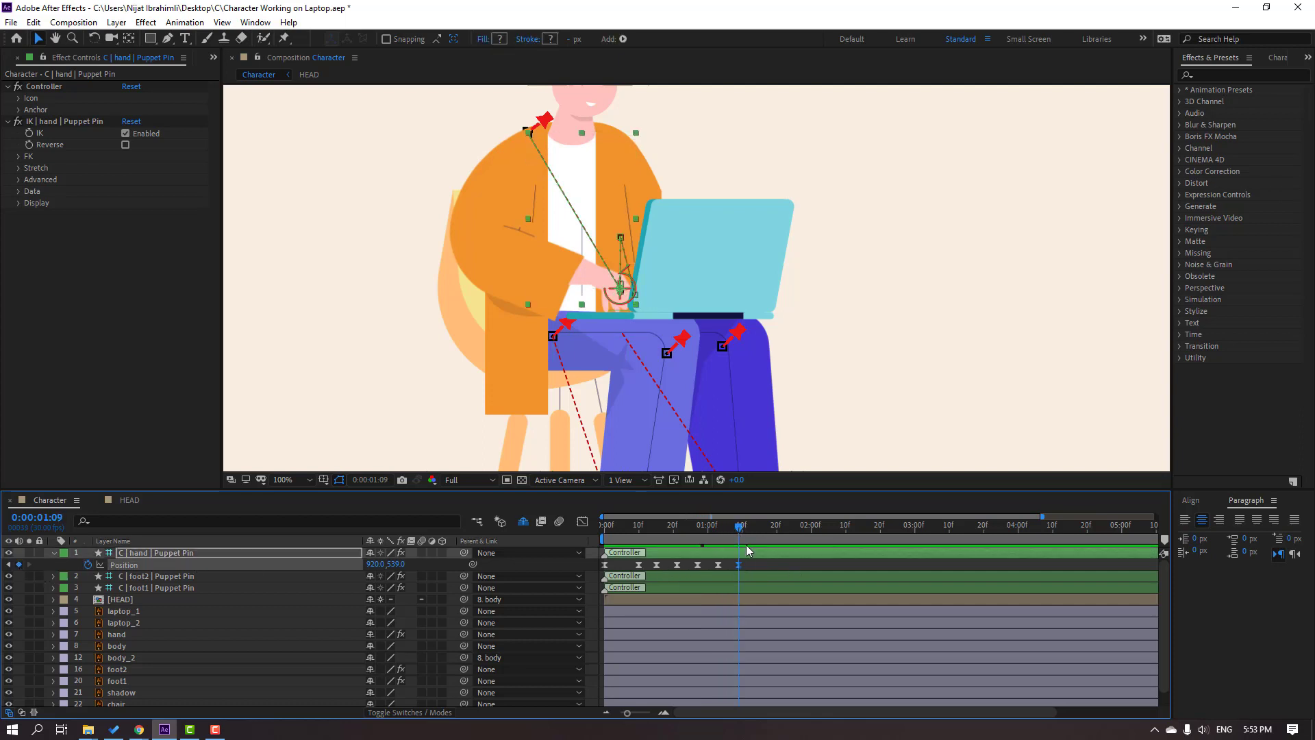
{"action": "left_click_drag", "start_coordinate": [758, 536], "coordinate": [790, 536]}
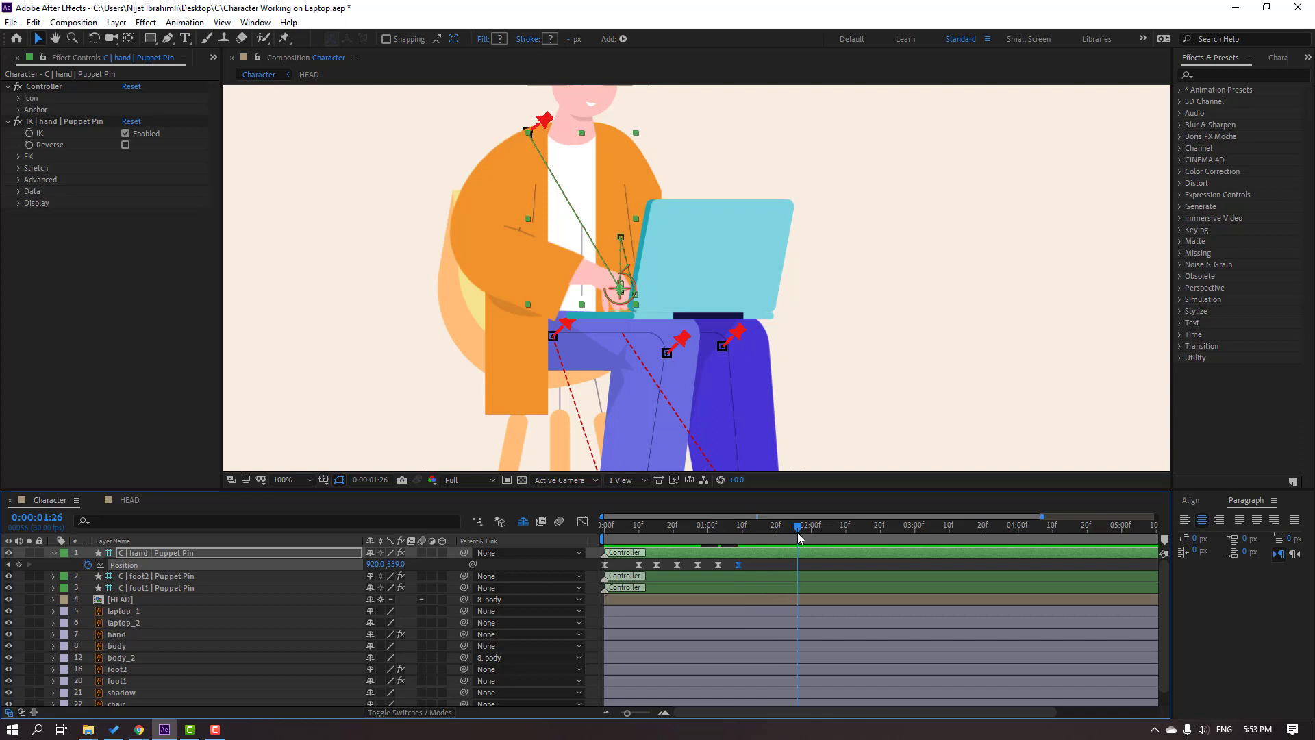
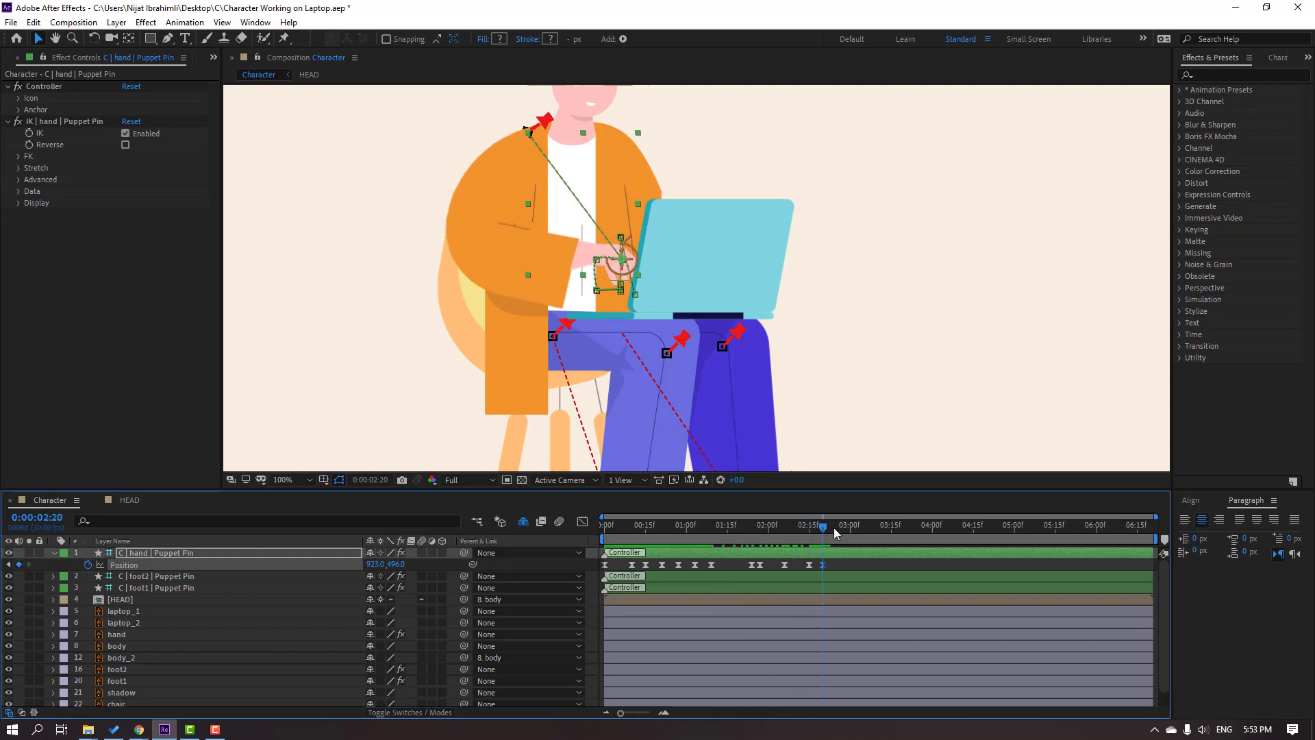
Add further hand controller position keyframes, ending at 923, 541 on 3:06, and preview the motion
{"action": "left_click_drag", "start_coordinate": [845, 533], "coordinate": [841, 531]}
{"action": "left_click_drag", "start_coordinate": [395, 567], "coordinate": [459, 563]}
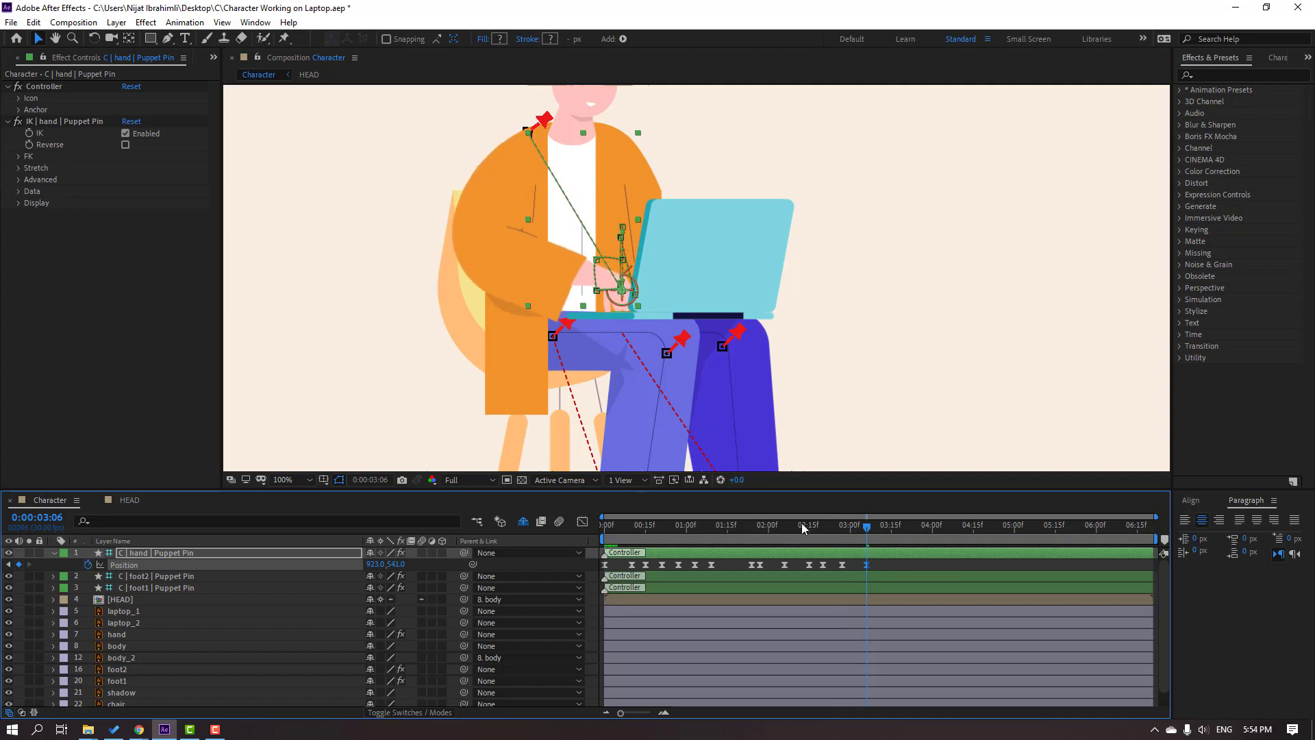
{"action": "left_click_drag", "start_coordinate": [807, 528], "coordinate": [896, 533]}
{"action": "key", "text": "space"}
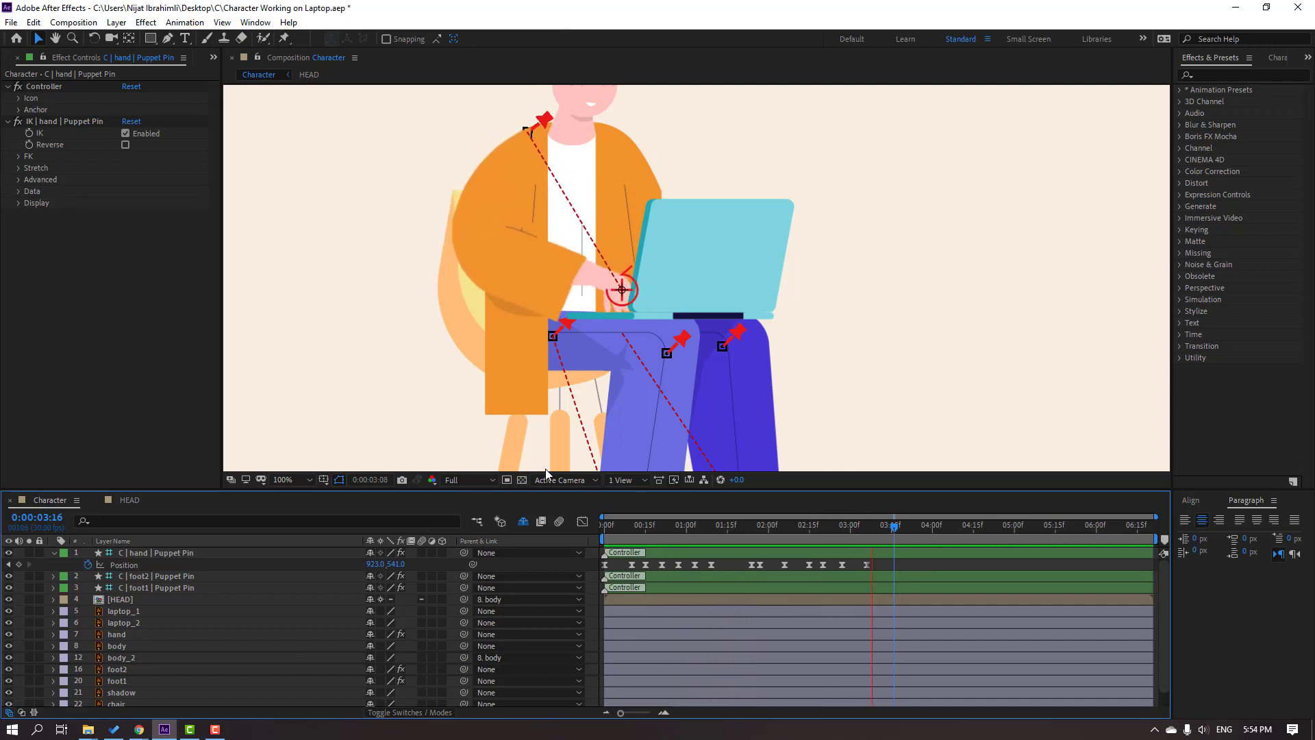
Add hand controller position keyframes at 923, 531 on 3:09 and at 923, 541 on 3:12
{"action": "left_click", "coordinate": [871, 530]}
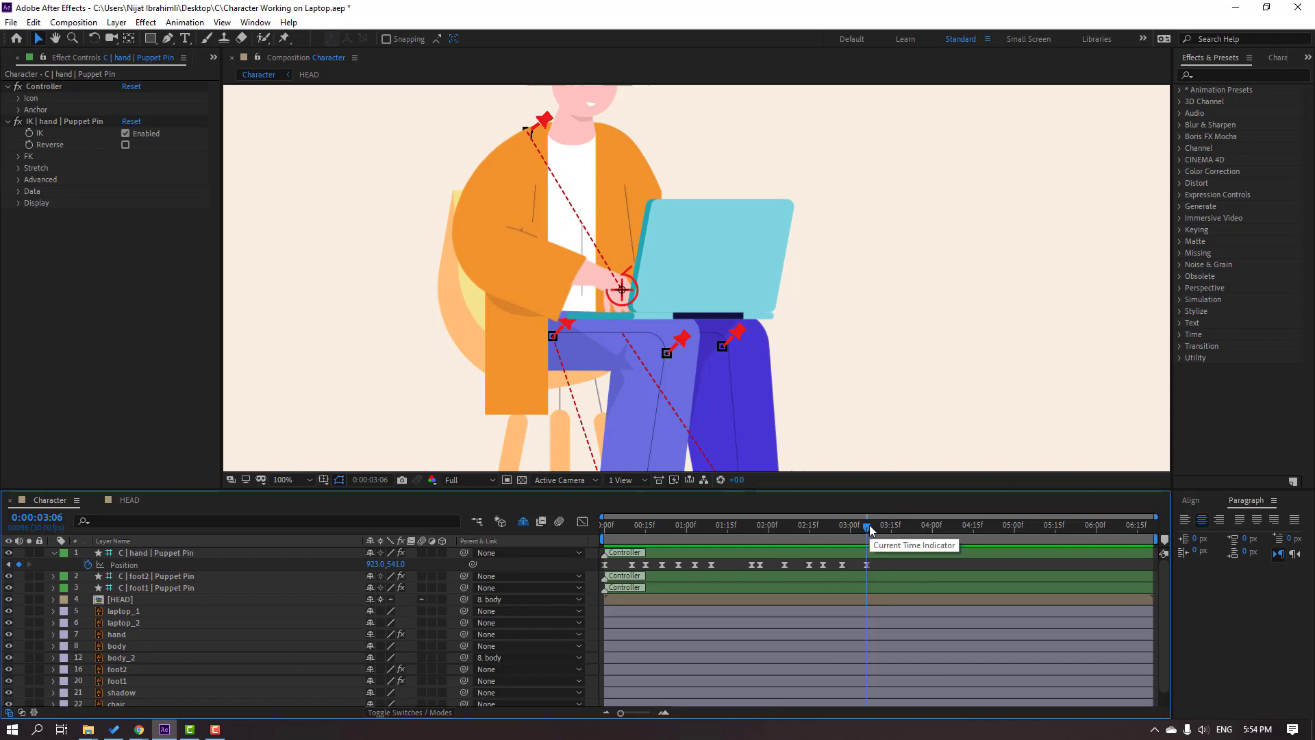
{"action": "key", "text": "Page_Down"}
{"action": "key", "text": "Page_Down"}
{"action": "key", "text": "Page_Down"}
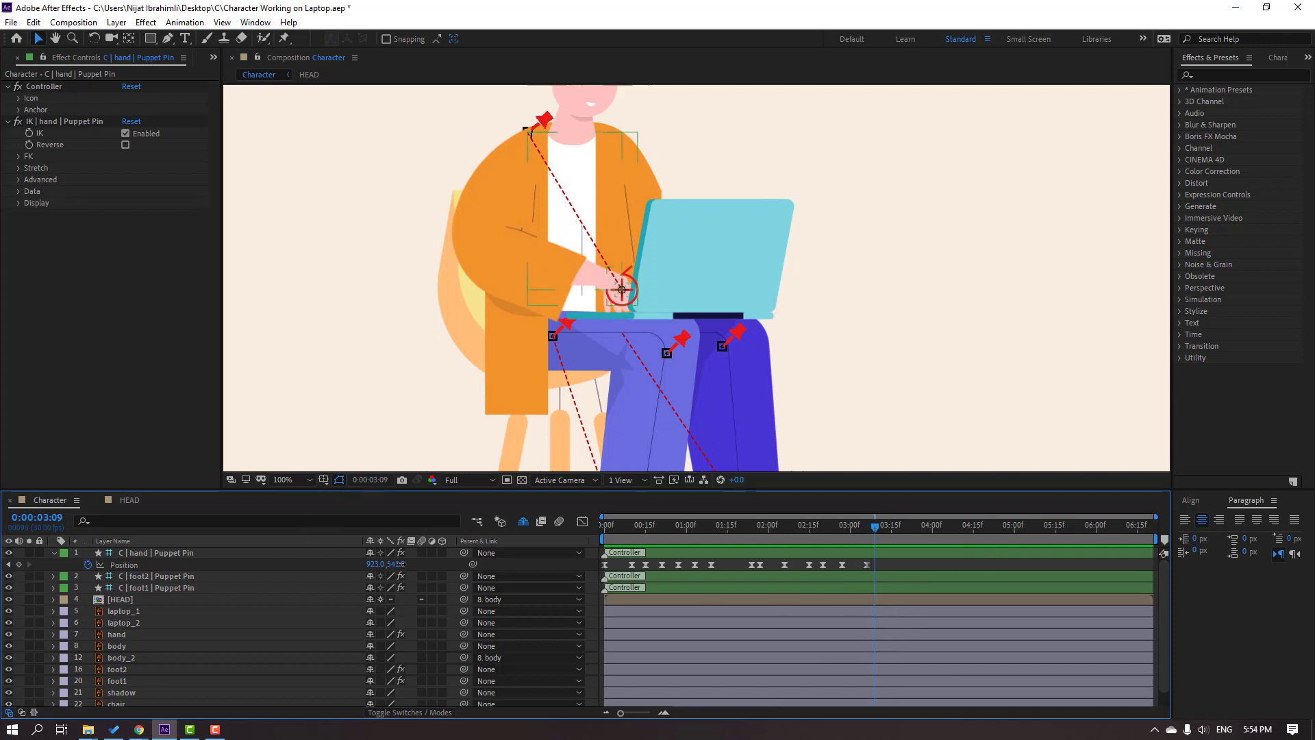
{"action": "left_click_drag", "start_coordinate": [399, 563], "coordinate": [405, 579]}
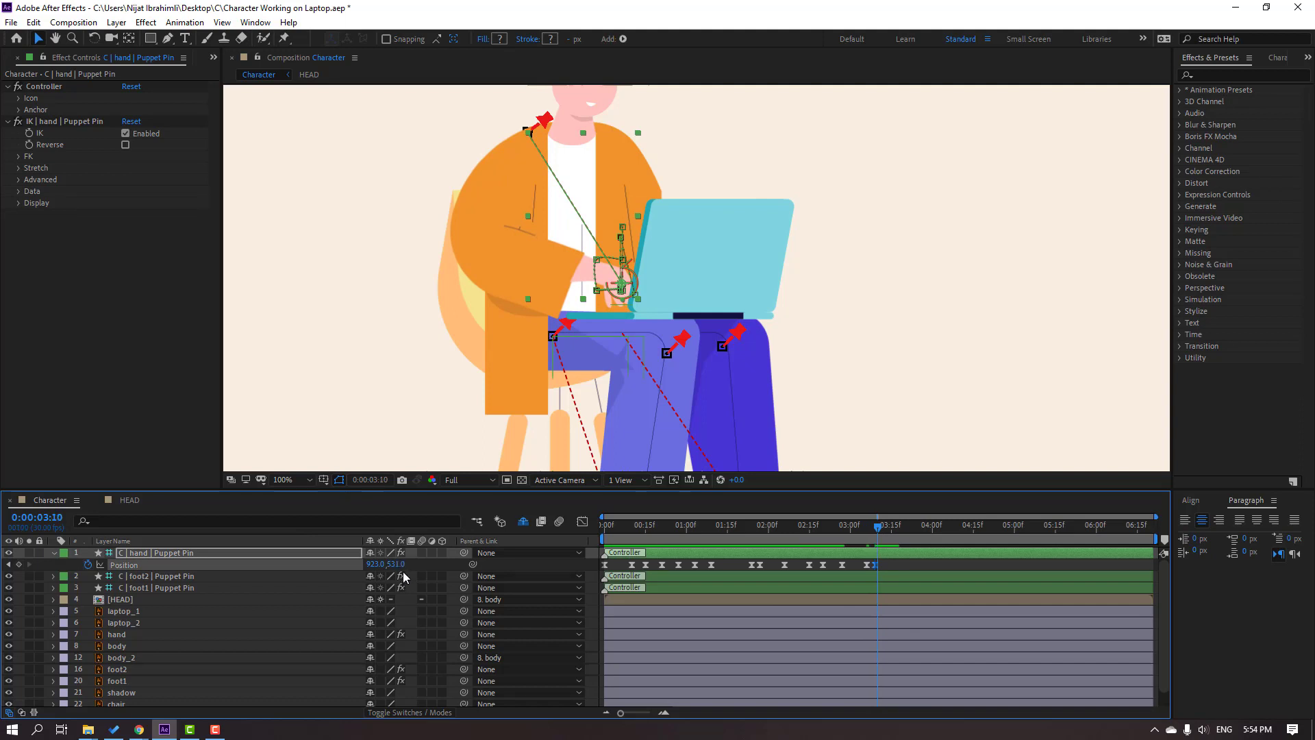
{"action": "key", "text": "Page_Down"}
{"action": "key", "text": "Page_Down"}
{"action": "left_click_drag", "start_coordinate": [397, 564], "coordinate": [402, 563]}
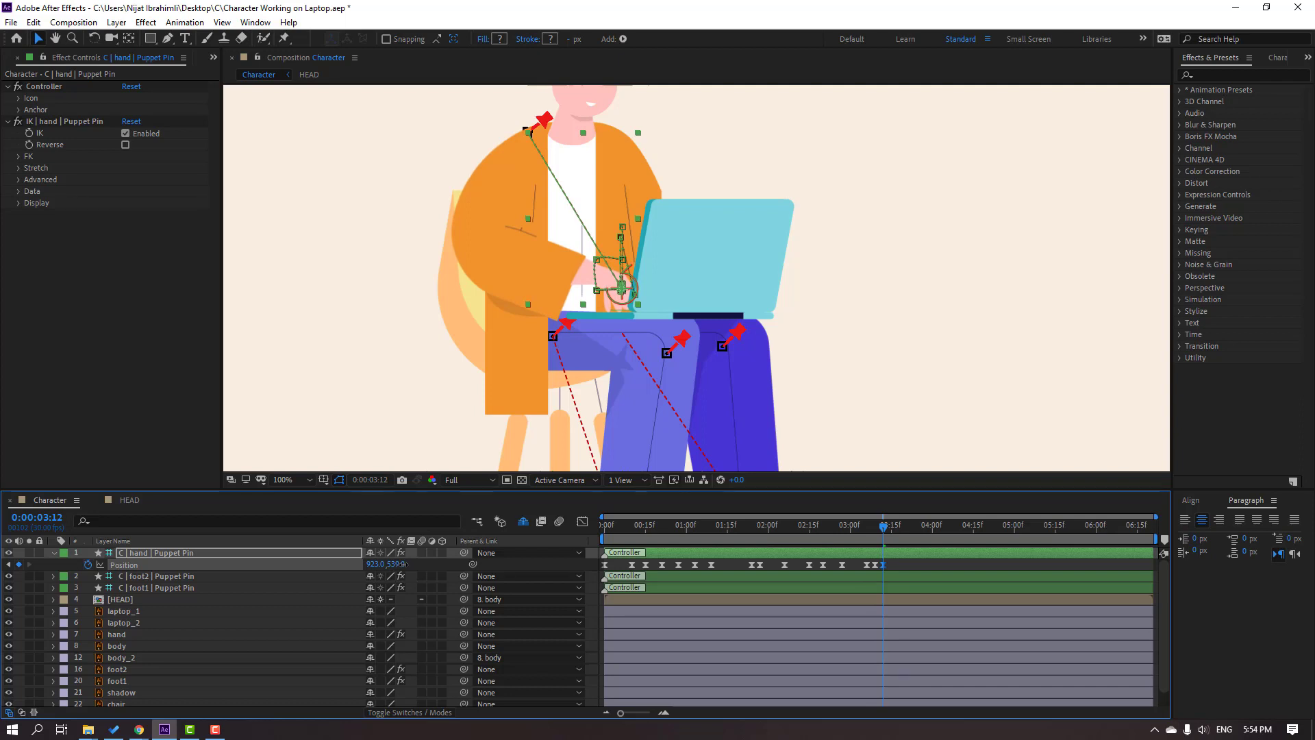
Spread out the last two hand controller position keyframes so the 923, 531 pose falls on 3:12, and preview the animation
{"action": "mouse_move", "coordinate": [897, 560]}
{"action": "left_mouse_down"}
{"action": "mouse_move", "coordinate": [862, 568]}
{"action": "mouse_move", "coordinate": [897, 566]}
{"action": "left_mouse_up"}
{"action": "key", "text": "space"}
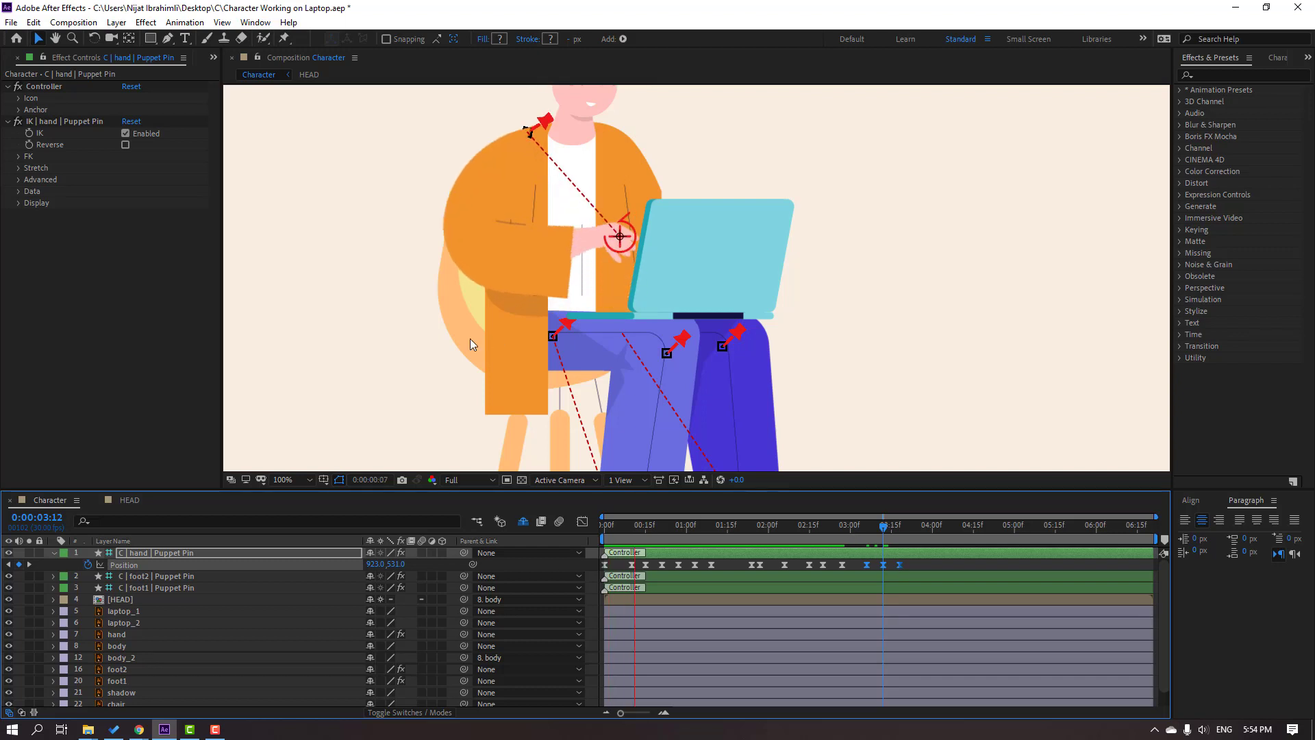
{"action": "scroll", "coordinate": [469, 338], "scroll_direction": "down", "scroll_amount": 2}
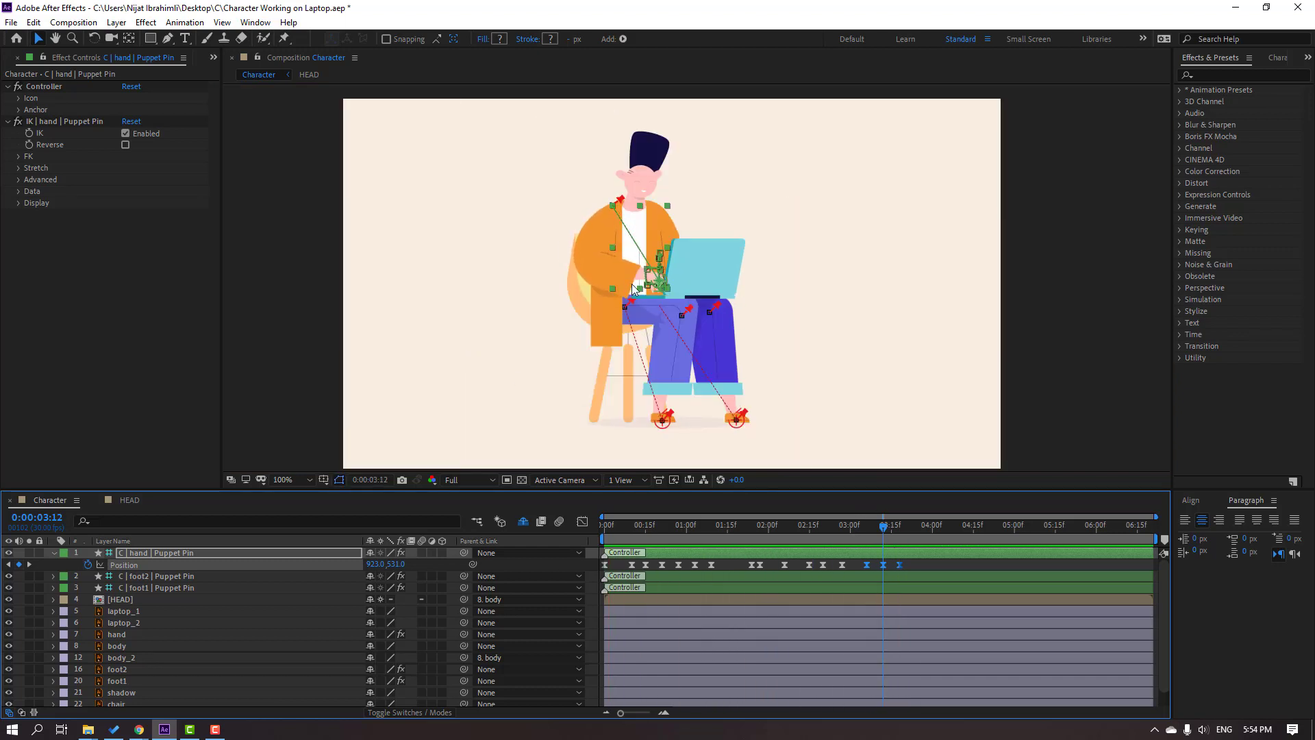
Add a hand controller position keyframe on 3:27 that holds the 923, 541 pose
{"action": "key", "text": "period"}
{"action": "left_click", "coordinate": [909, 532]}
{"action": "left_click", "coordinate": [929, 567]}
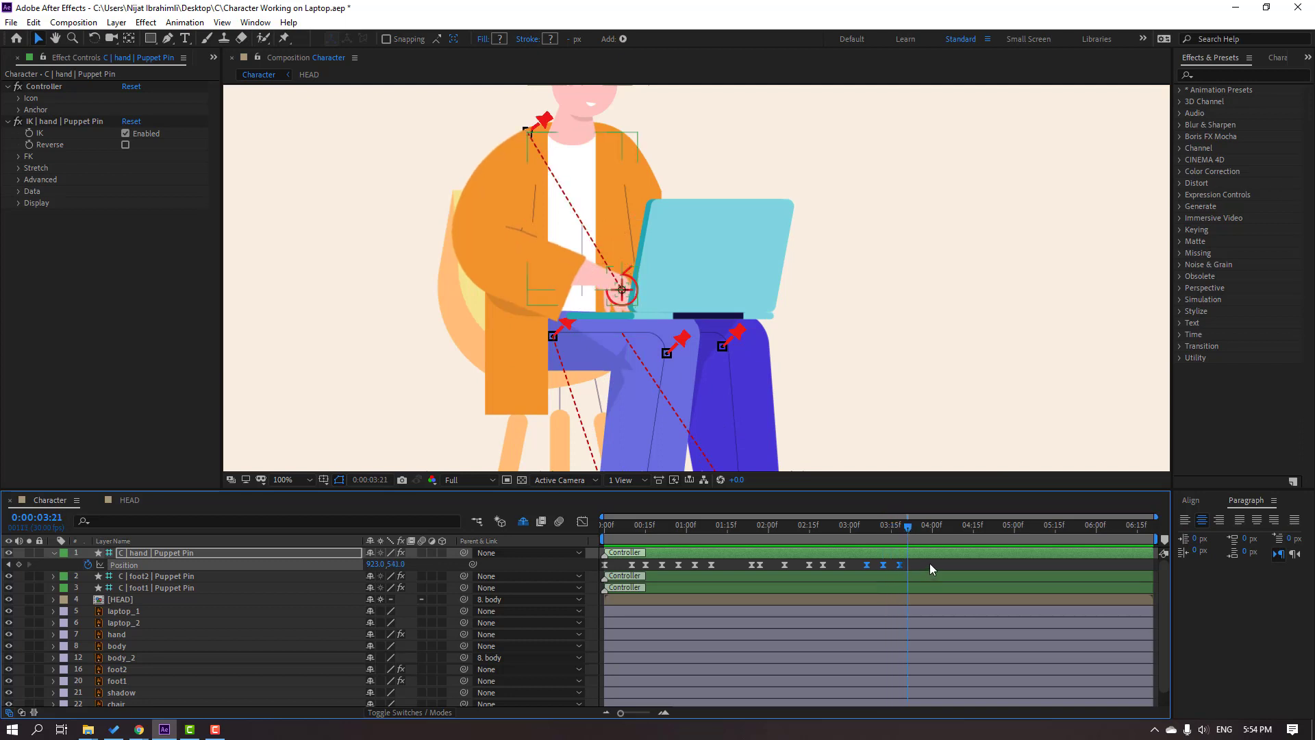
{"action": "left_click", "coordinate": [18, 563]}
Keyframe the hand controller moving back from the laptop to 866, 544, with a raised in-between position on 4:07
{"action": "left_click_drag", "start_coordinate": [925, 526], "coordinate": [944, 529]}
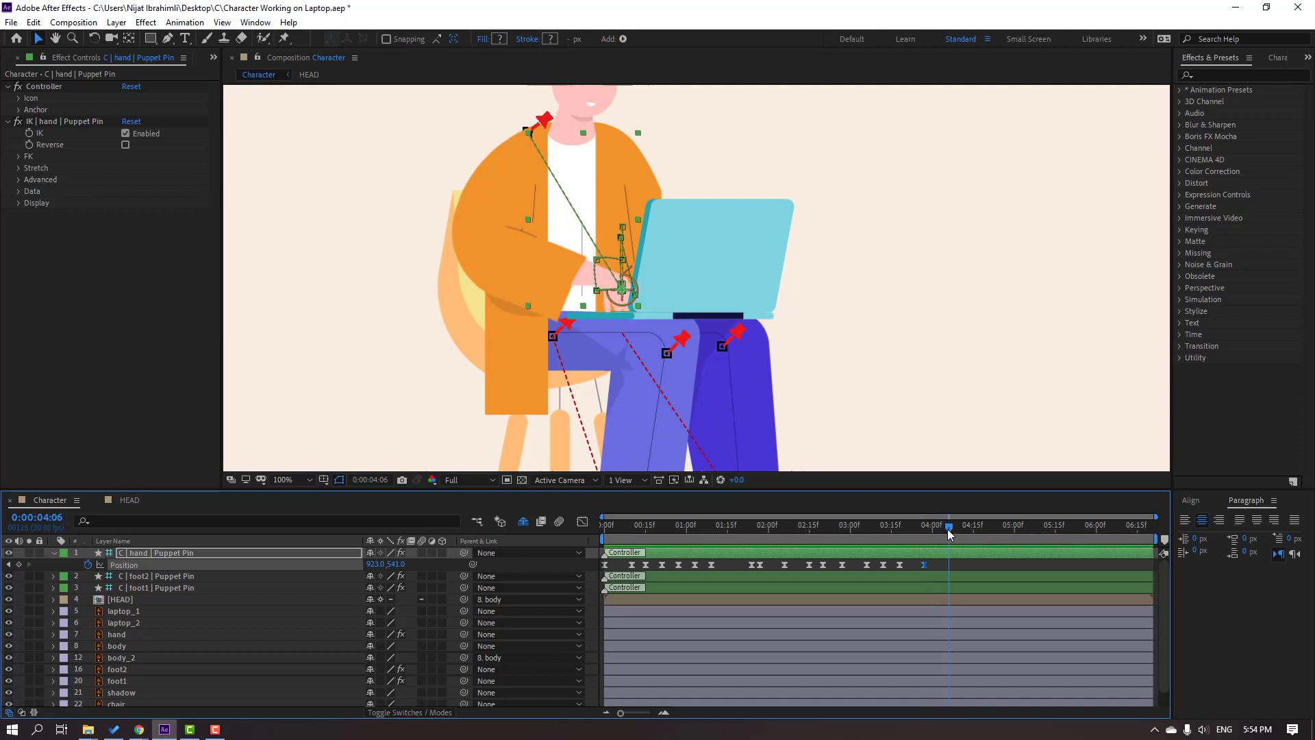
{"action": "left_click_drag", "start_coordinate": [397, 566], "coordinate": [456, 545]}
{"action": "left_click_drag", "start_coordinate": [892, 534], "coordinate": [949, 530]}
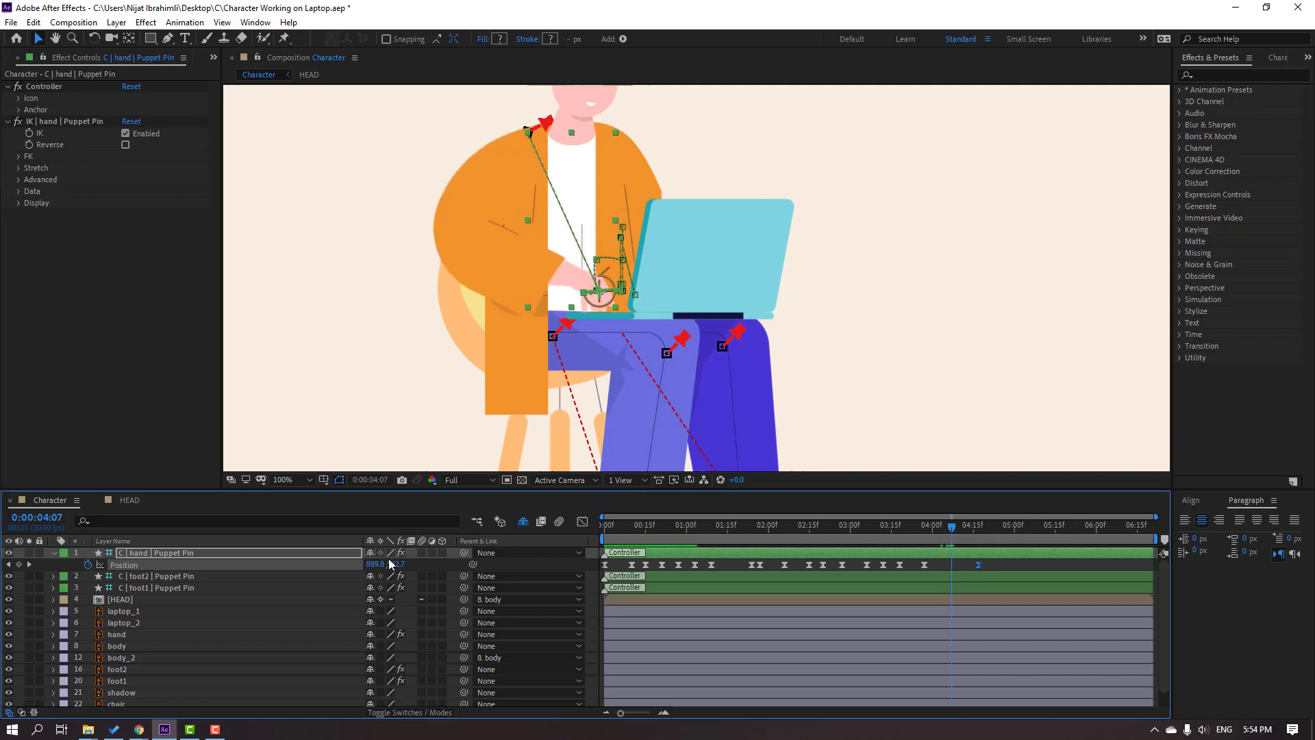
{"action": "left_click_drag", "start_coordinate": [394, 564], "coordinate": [369, 564]}
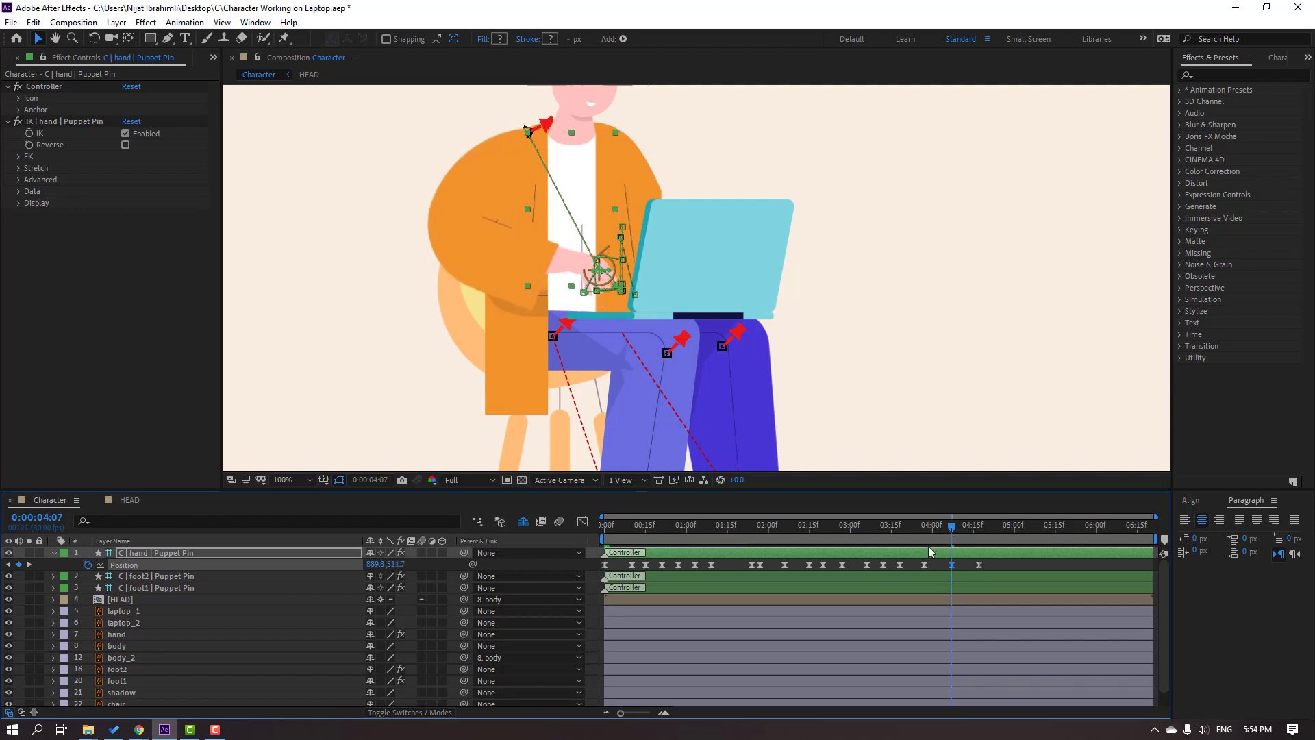
Hold the hand controller at 866, 544 on 4:19, add a position keyframe at 914, 544 on 5:00, and view the whole character
{"action": "left_click_drag", "start_coordinate": [912, 534], "coordinate": [983, 535]}
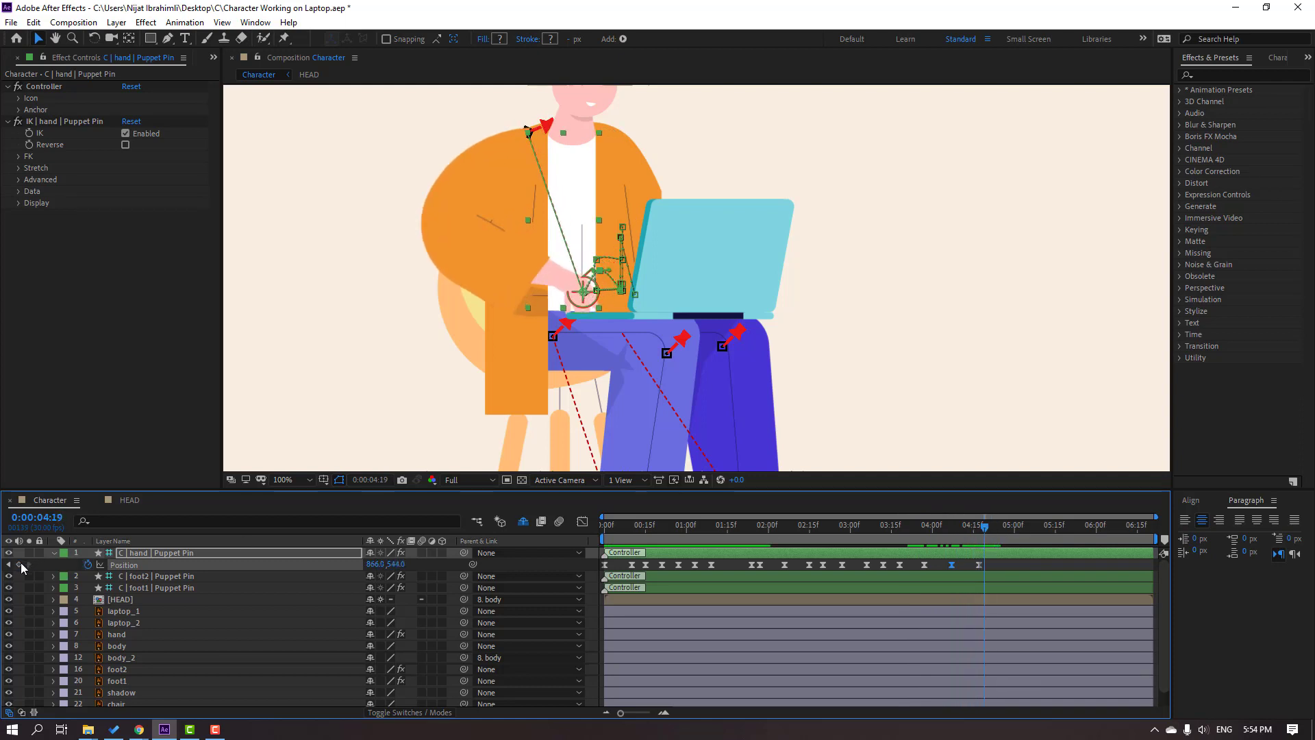
{"action": "key", "text": "space"}
{"action": "left_click_drag", "start_coordinate": [378, 563], "coordinate": [406, 560]}
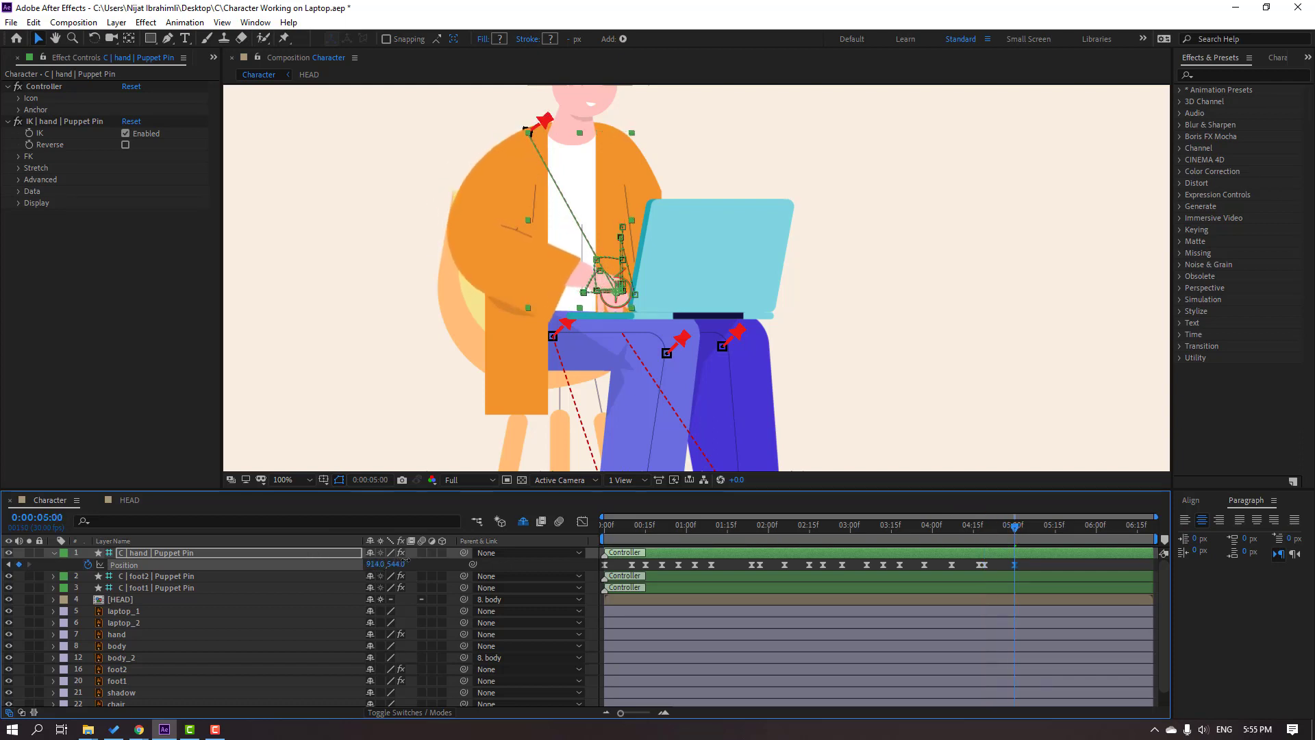
{"action": "key", "text": "comma"}
{"action": "key", "text": "comma"}
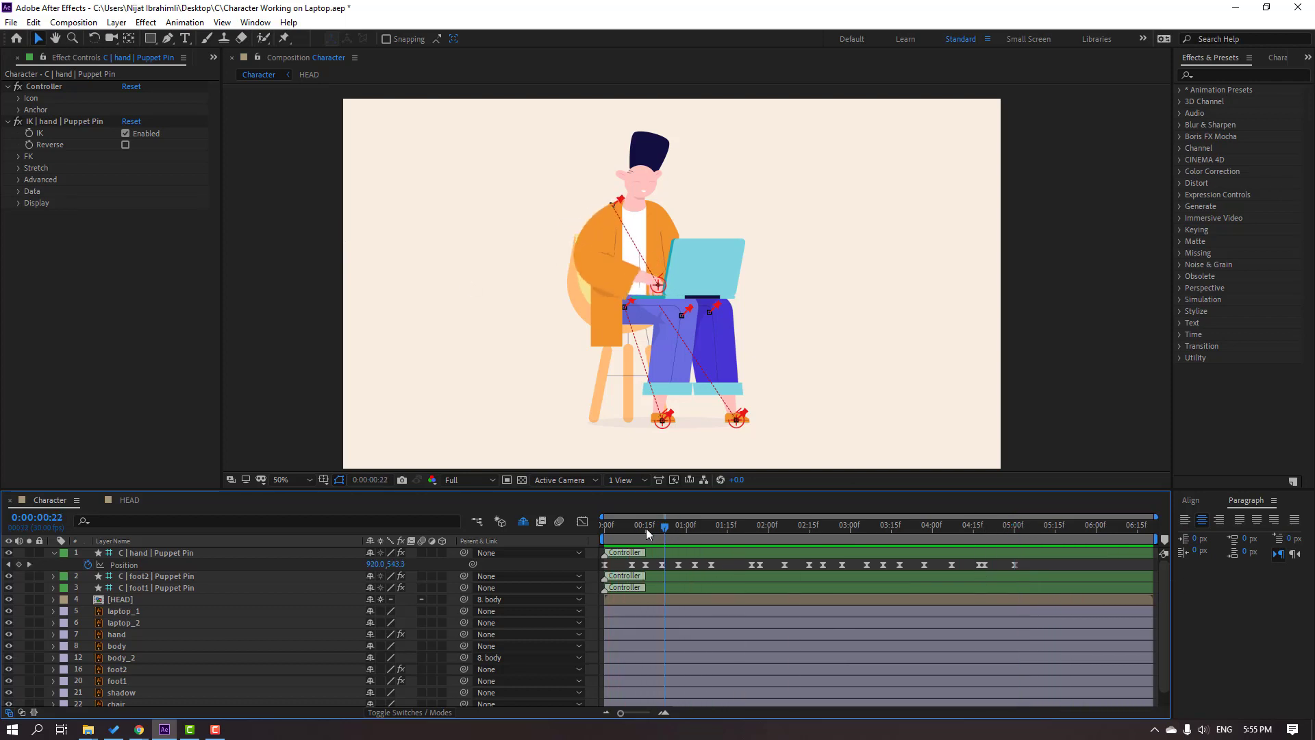
Move the current time to frame 8 and solo the laptop_1 layer
{"action": "left_click", "coordinate": [612, 527]}
{"action": "left_click_drag", "start_coordinate": [618, 529], "coordinate": [627, 529]}
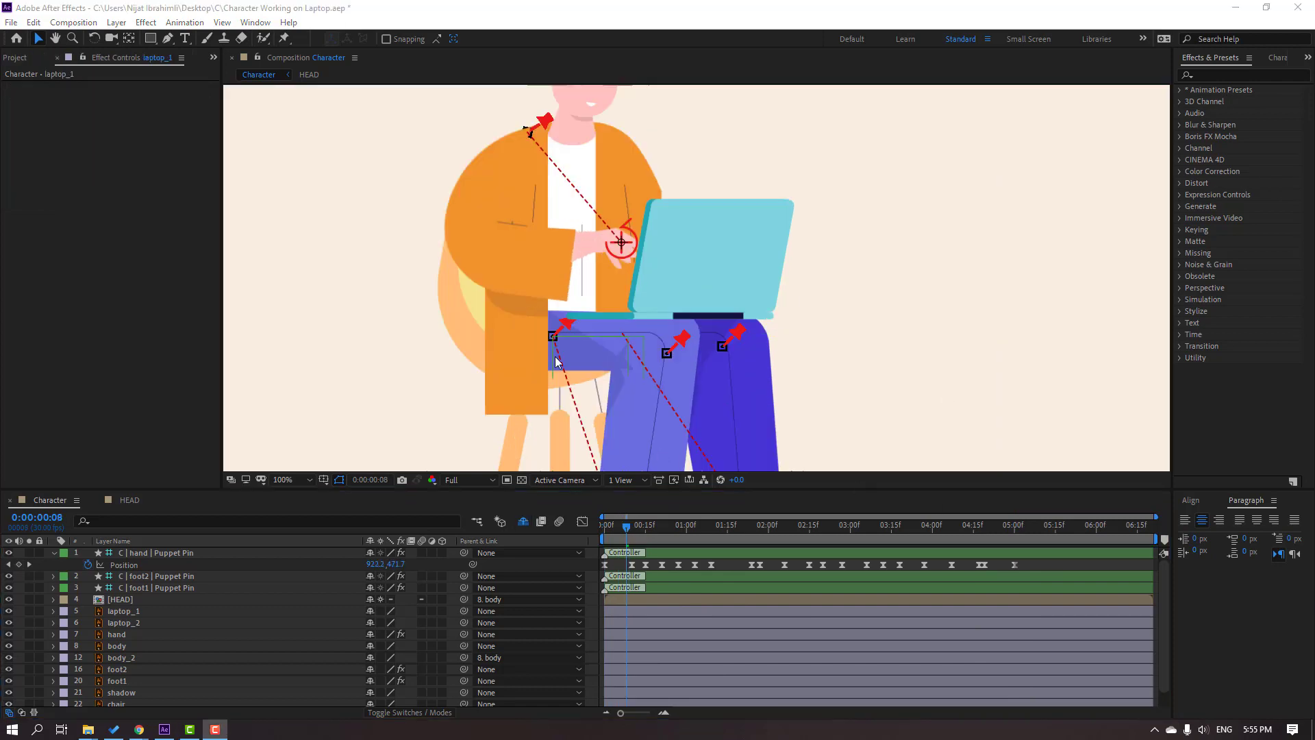
{"action": "left_click", "coordinate": [133, 620]}
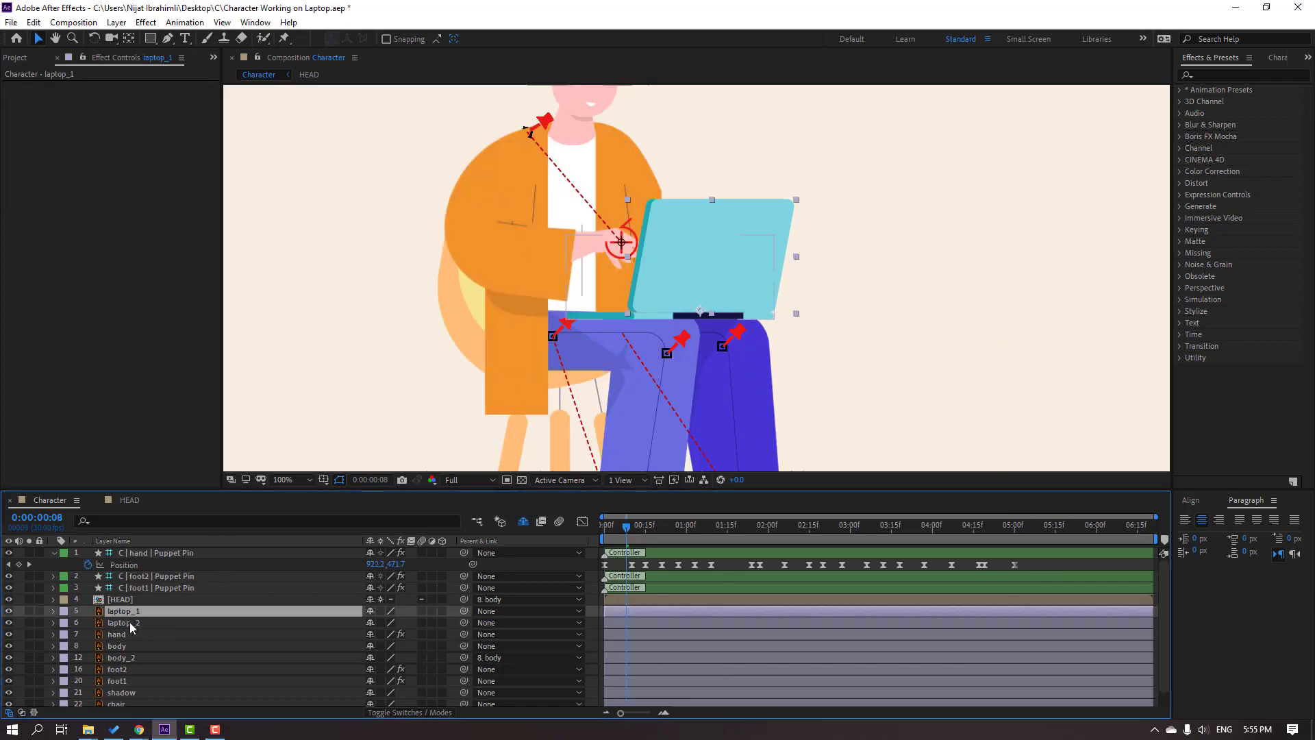
{"action": "left_click", "coordinate": [79, 612]}
{"action": "left_click", "coordinate": [29, 610]}
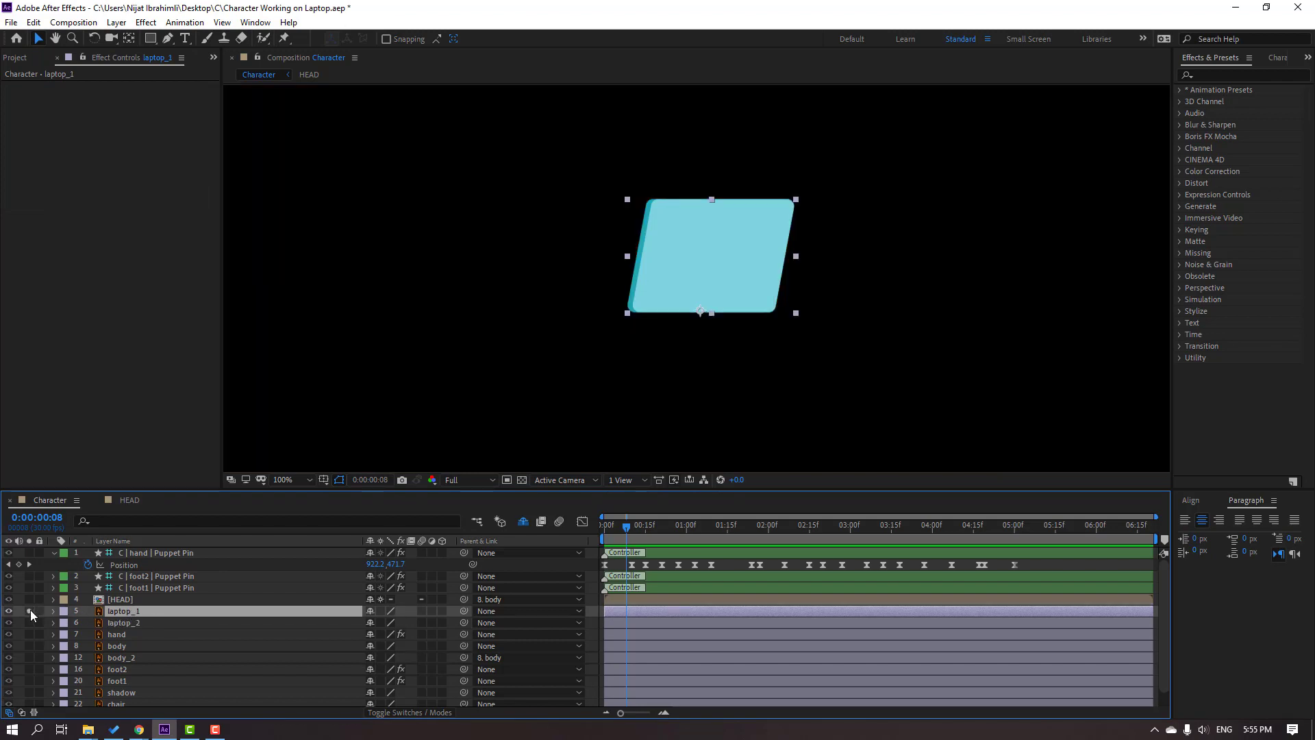
Place three Puppet pins on laptop_1, at the top edge's middle and both bottom corners, and unsolo the layer
{"action": "left_click", "coordinate": [282, 37]}
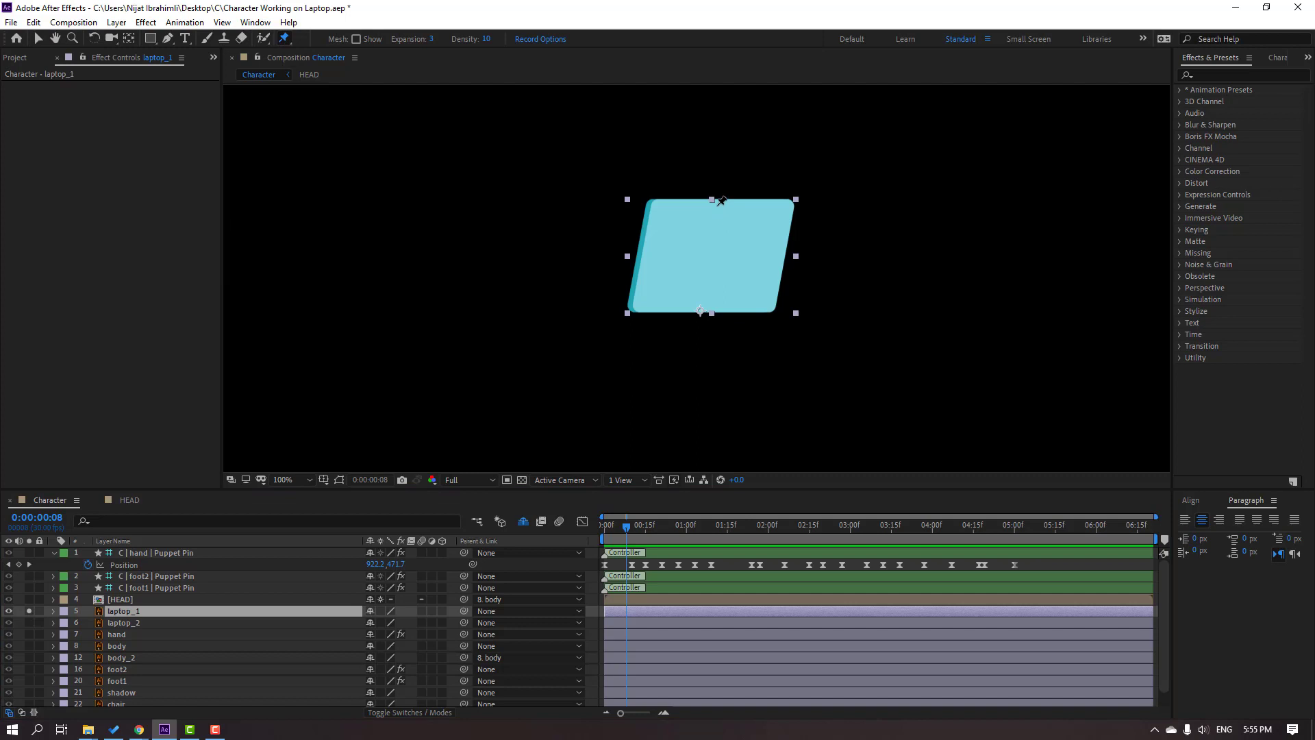
{"action": "left_click", "coordinate": [716, 204]}
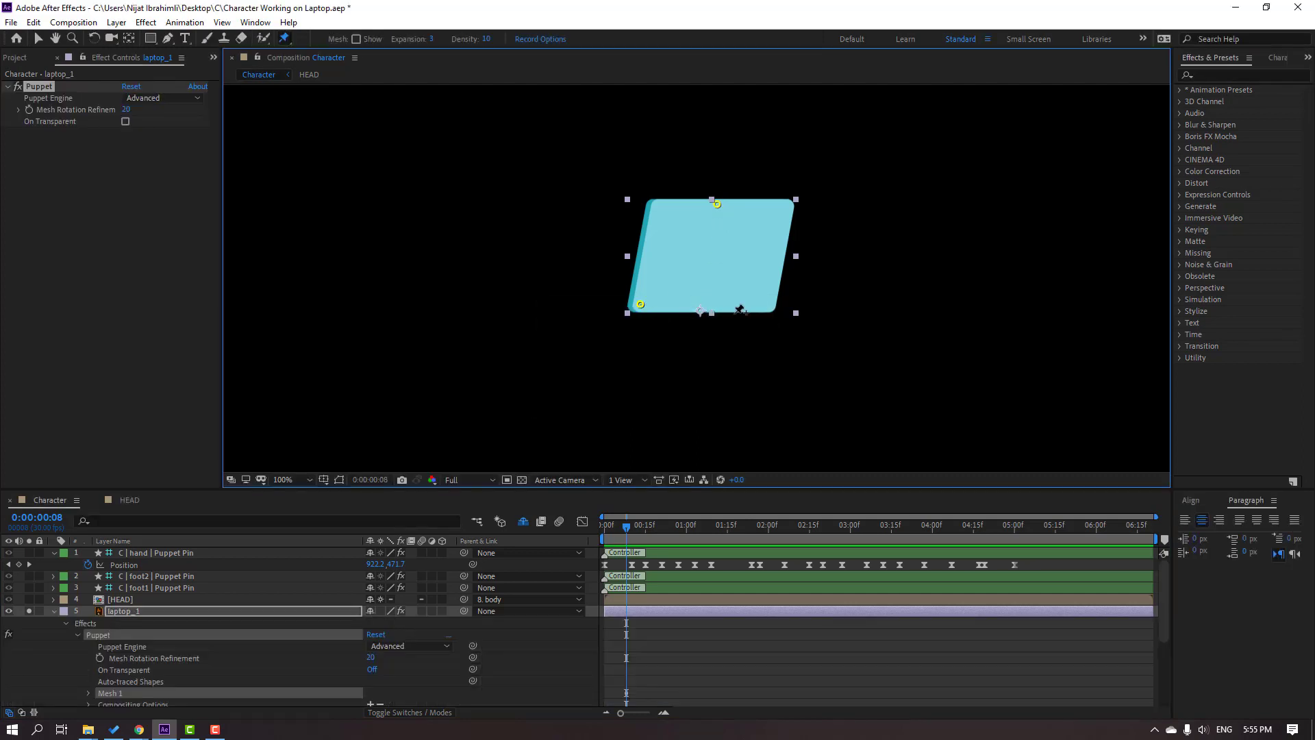
{"action": "left_click", "coordinate": [763, 305]}
{"action": "left_click", "coordinate": [38, 39]}
{"action": "left_click", "coordinate": [29, 611]}
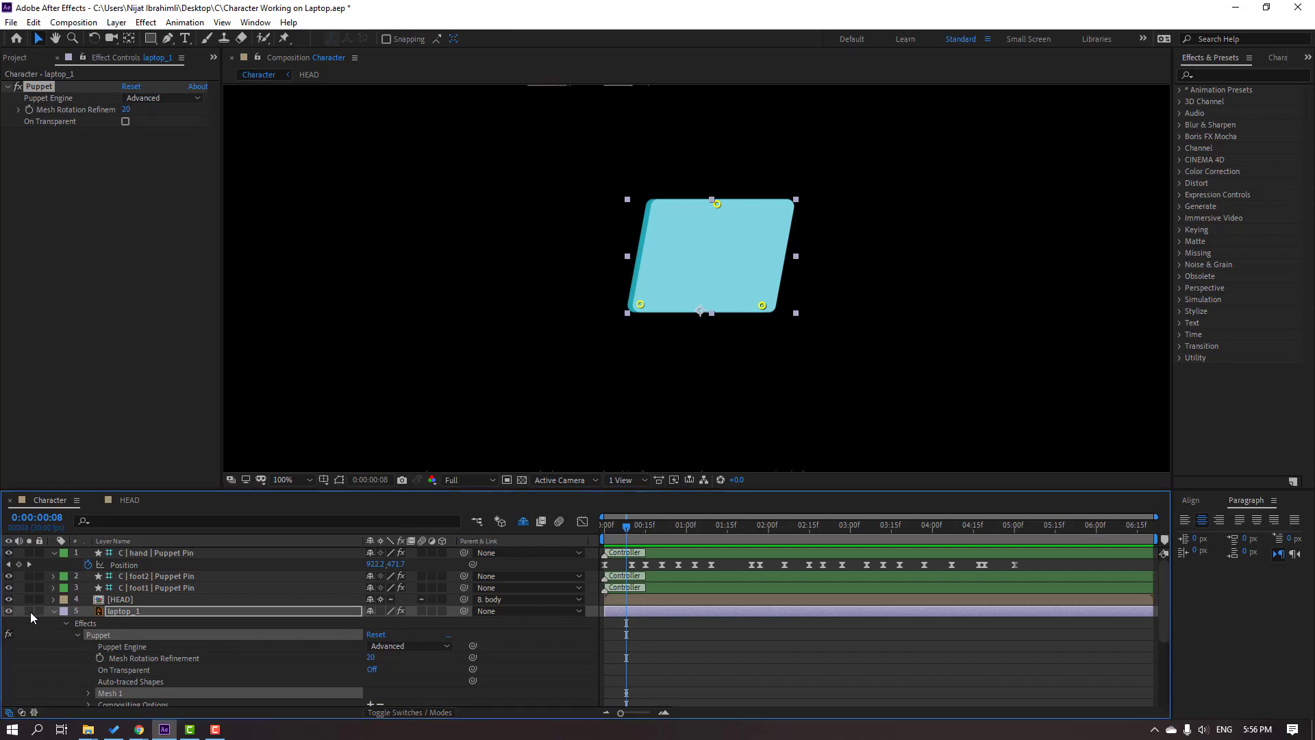
Reveal the properties of Puppet Pin 1, the laptop_1 mesh's top-edge pin, among its Deform pins
{"action": "left_click", "coordinate": [54, 611]}
{"action": "left_click", "coordinate": [141, 613]}
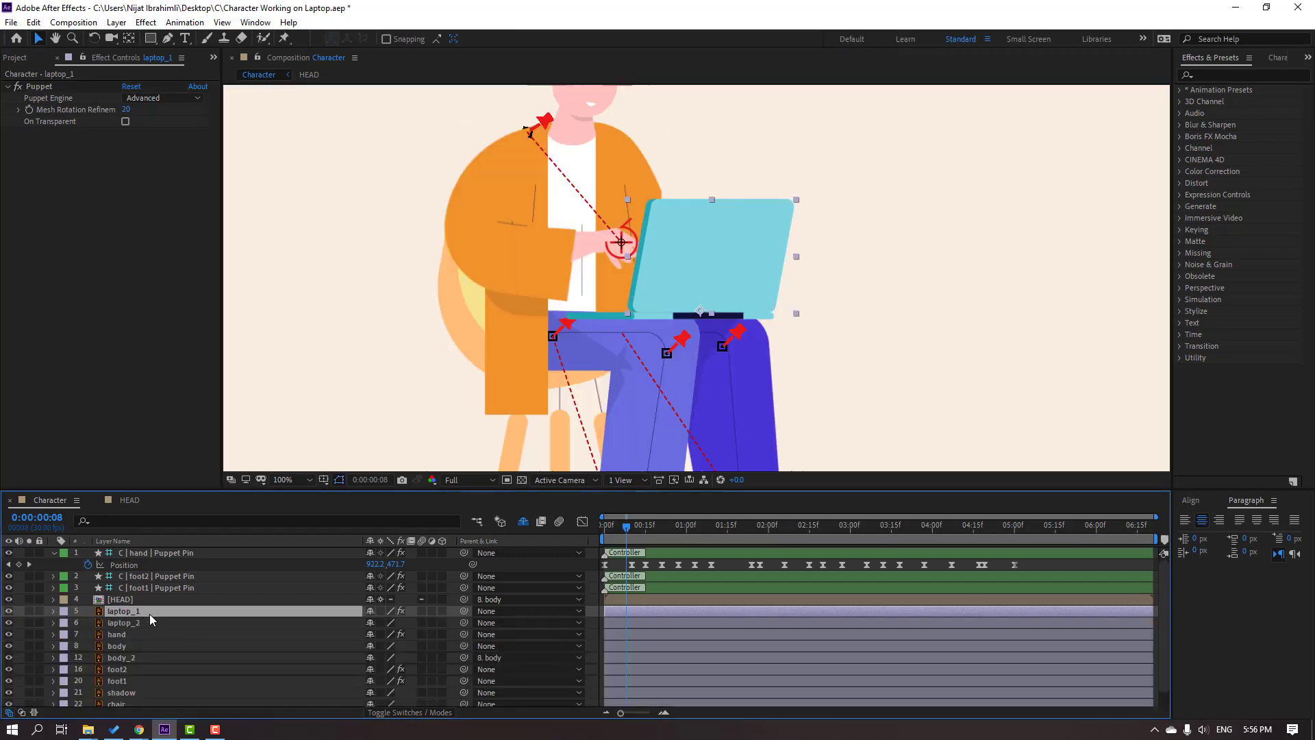
{"action": "left_click", "coordinate": [53, 611]}
{"action": "left_click", "coordinate": [66, 658]}
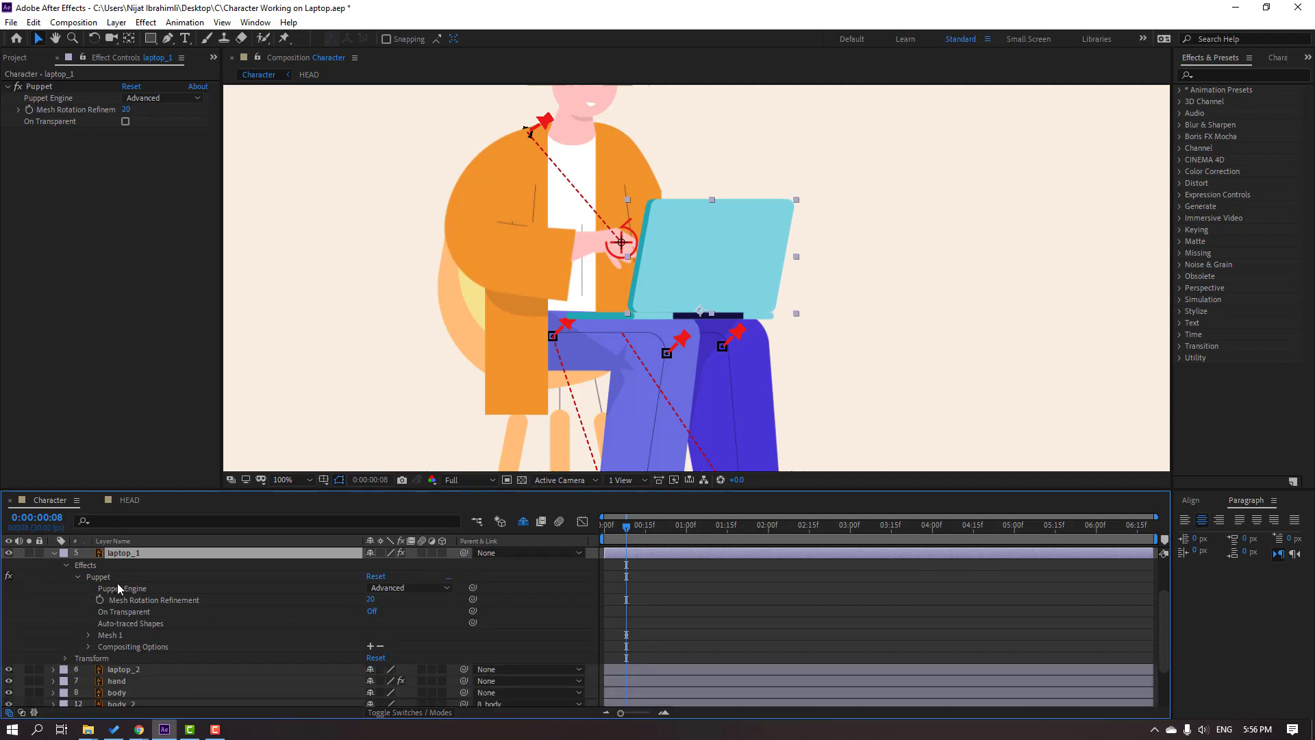
{"action": "left_click", "coordinate": [88, 636]}
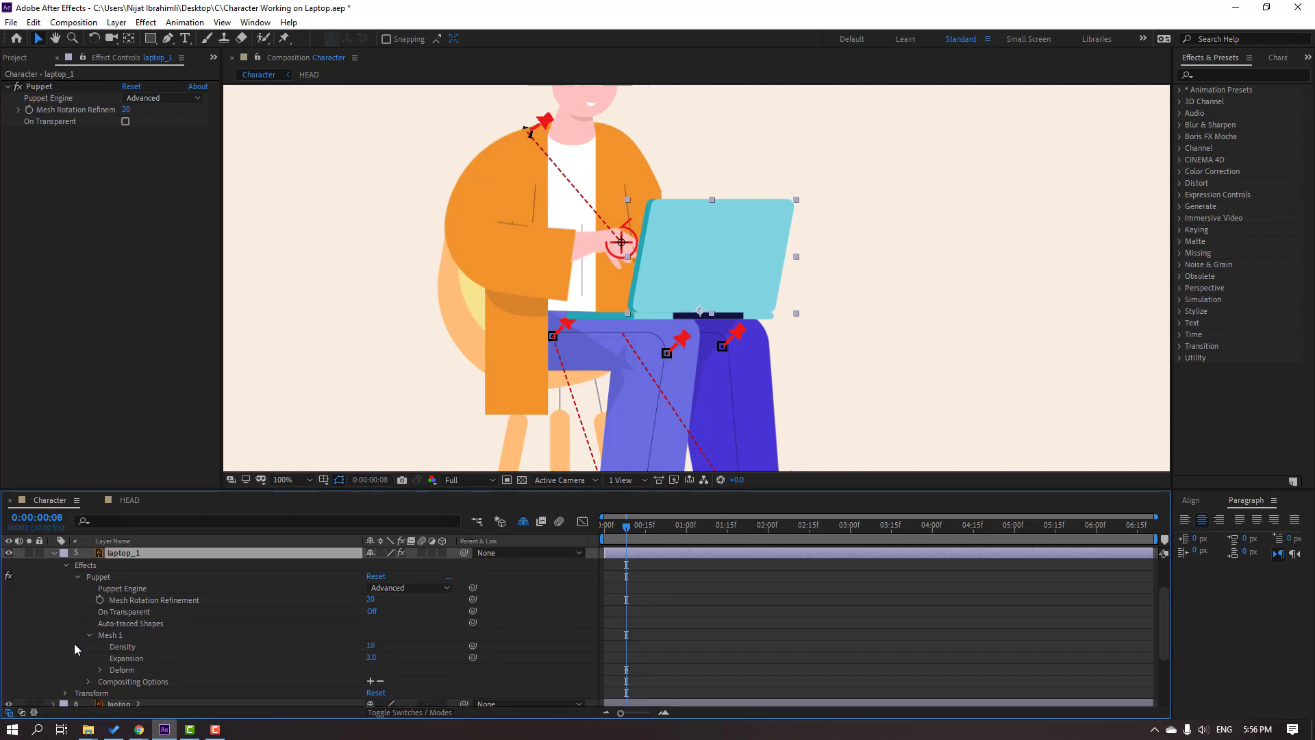
{"action": "left_click", "coordinate": [100, 671]}
{"action": "left_click", "coordinate": [197, 665]}
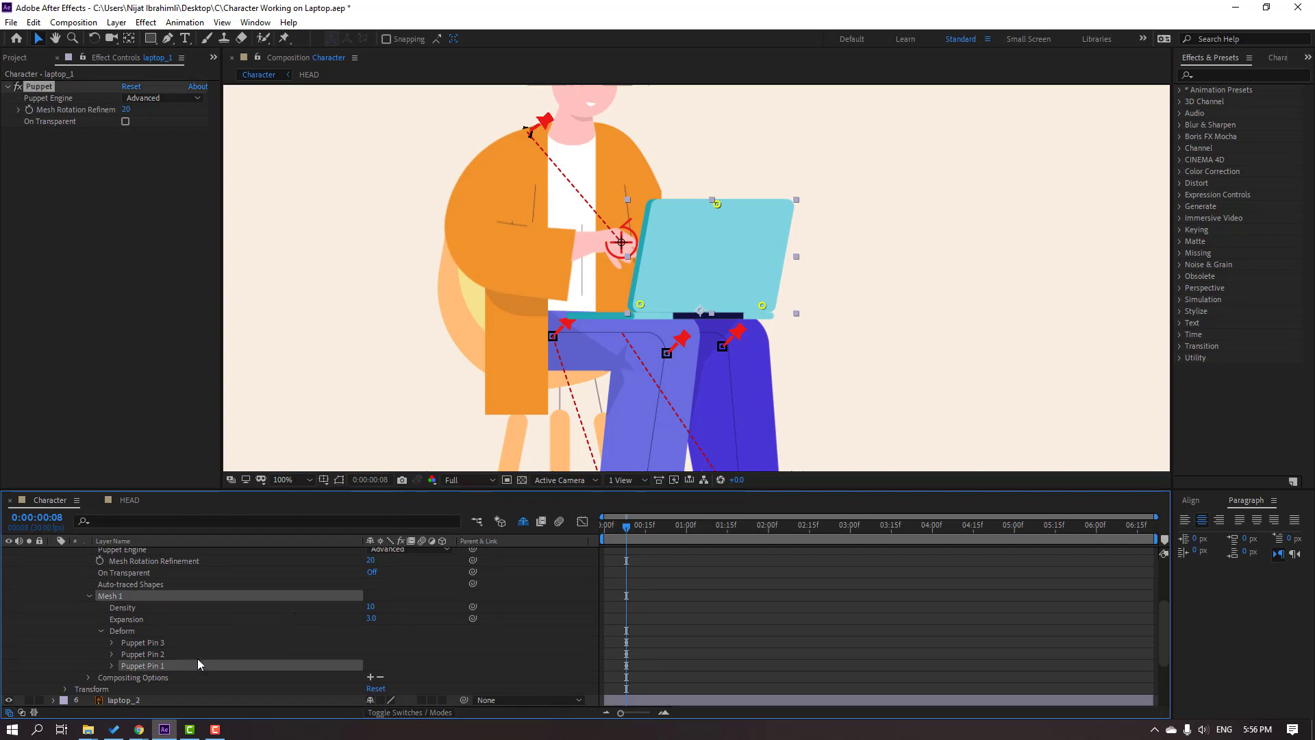
{"action": "left_click", "coordinate": [716, 204]}
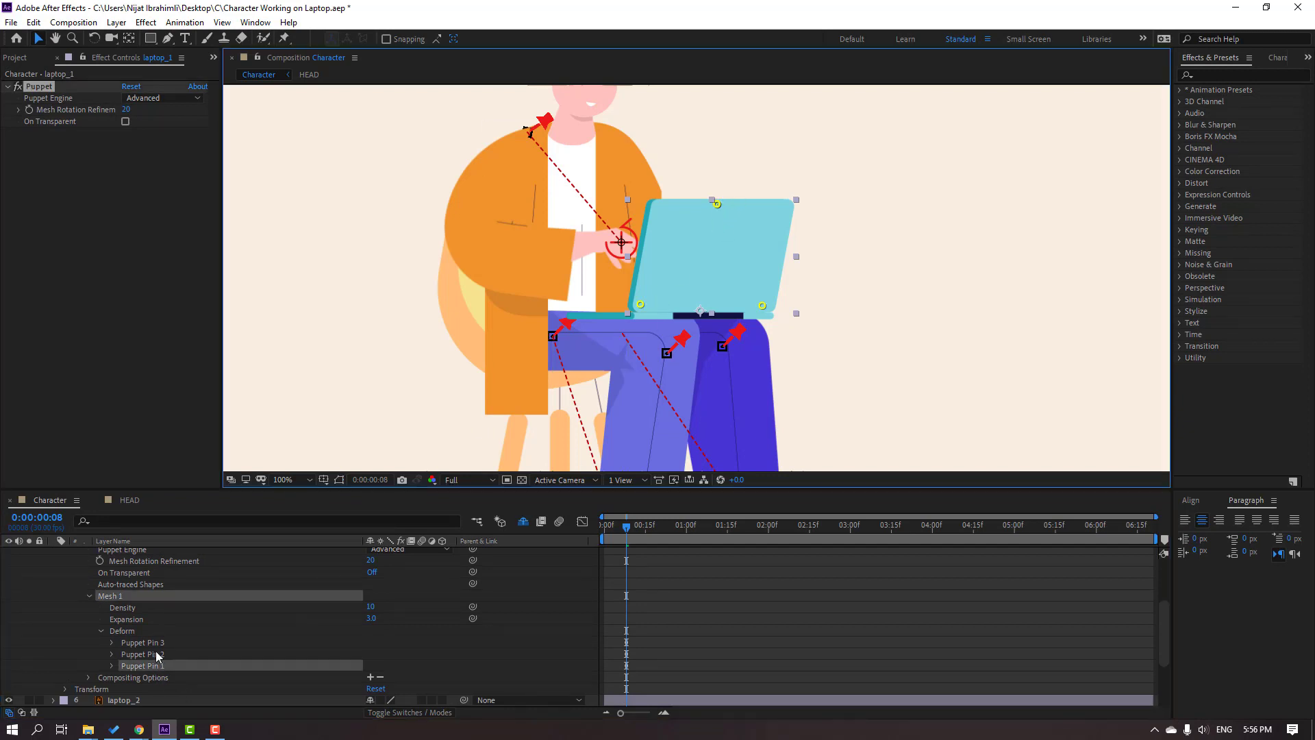
{"action": "left_click", "coordinate": [111, 666]}
Retime the position keyframe of laptop_1's Puppet Pin 1 to 0:21, matching the hand's keyframe
{"action": "scroll", "coordinate": [589, 609], "scroll_direction": "up", "scroll_amount": 5}
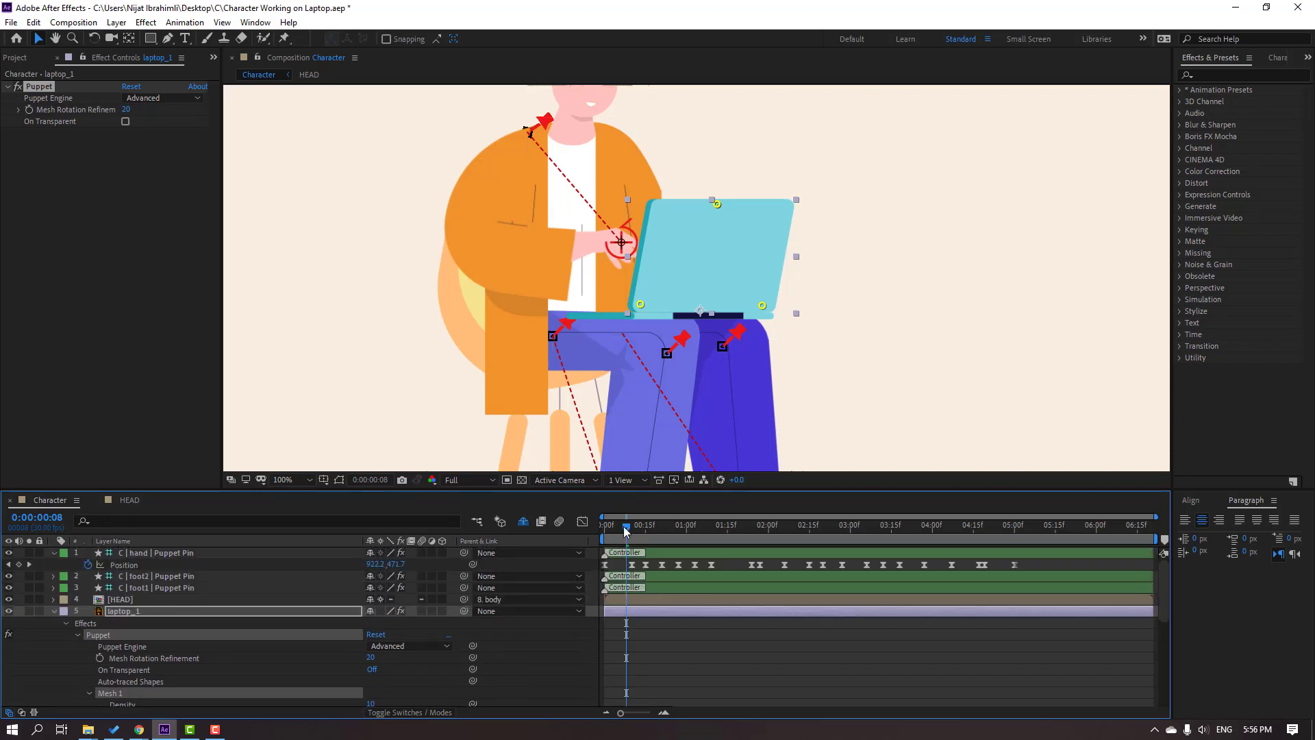
{"action": "left_click_drag", "start_coordinate": [624, 530], "coordinate": [654, 527]}
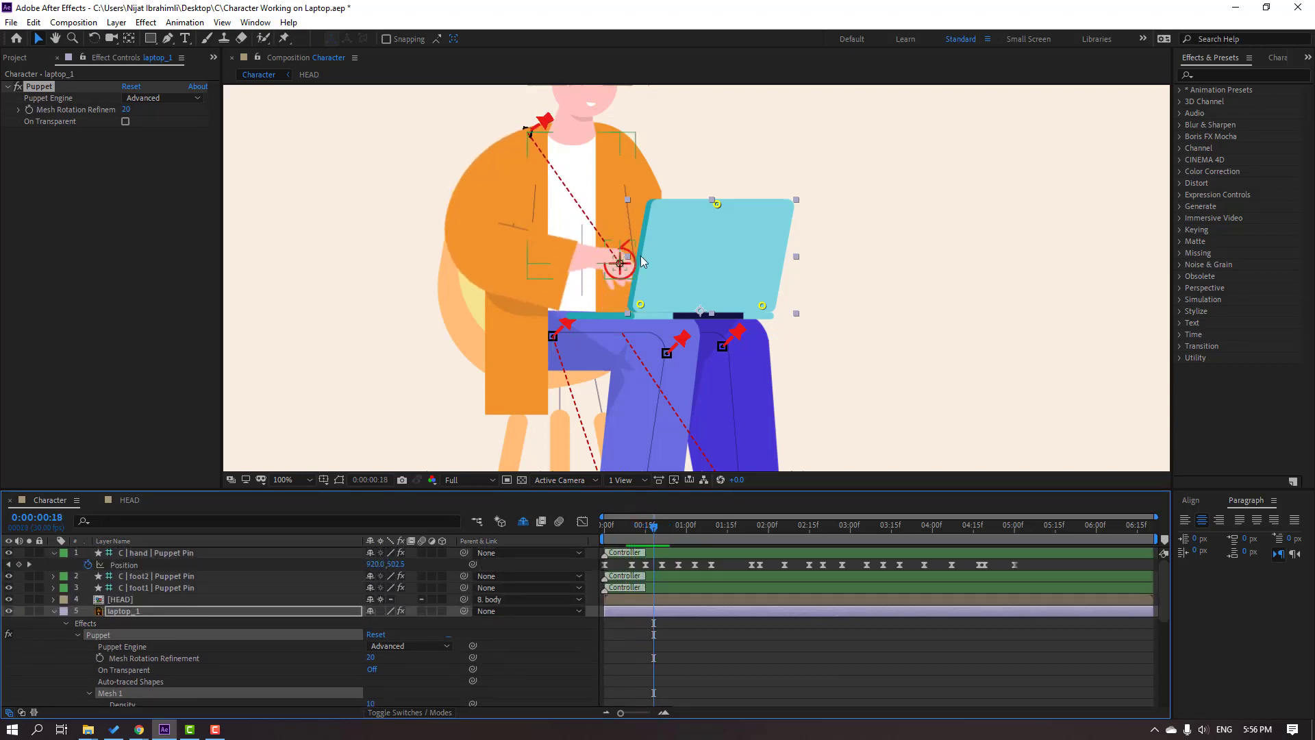
{"action": "left_click", "coordinate": [662, 526]}
{"action": "scroll", "coordinate": [712, 616], "scroll_direction": "down", "scroll_amount": 3}
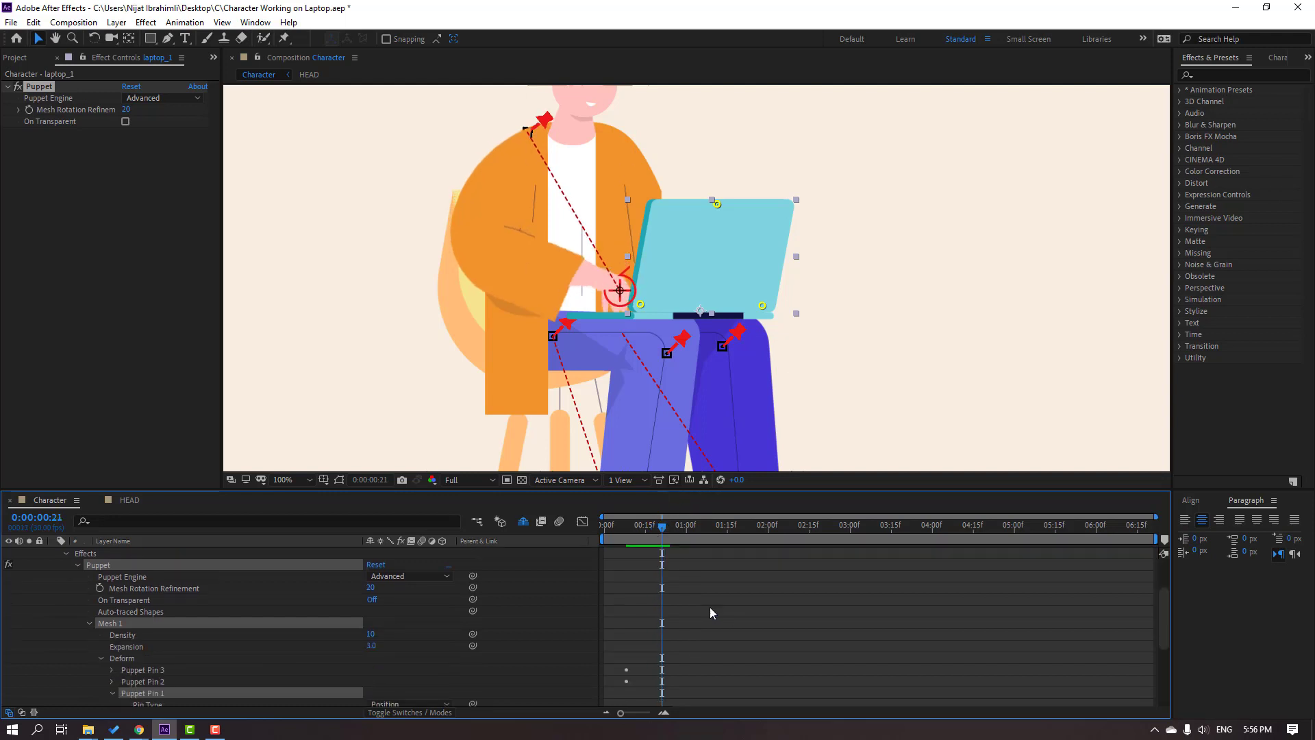
{"action": "scroll", "coordinate": [699, 609], "scroll_direction": "down", "scroll_amount": 2}
{"action": "left_click", "coordinate": [626, 681]}
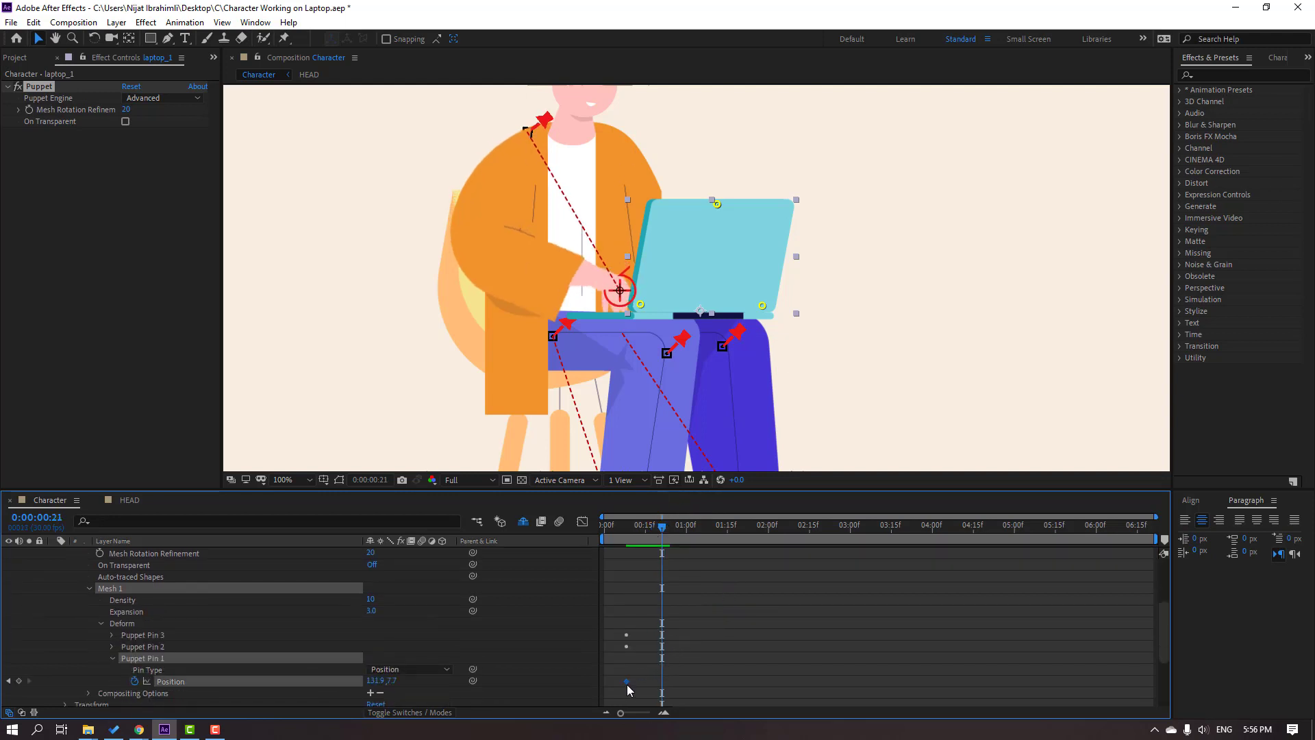
Add a Puppet Pin 1 position keyframe on 0:27 that tilts the laptop screen away from the hand, with Y at 17.7
{"action": "scroll", "coordinate": [689, 602], "scroll_direction": "up", "scroll_amount": 6}
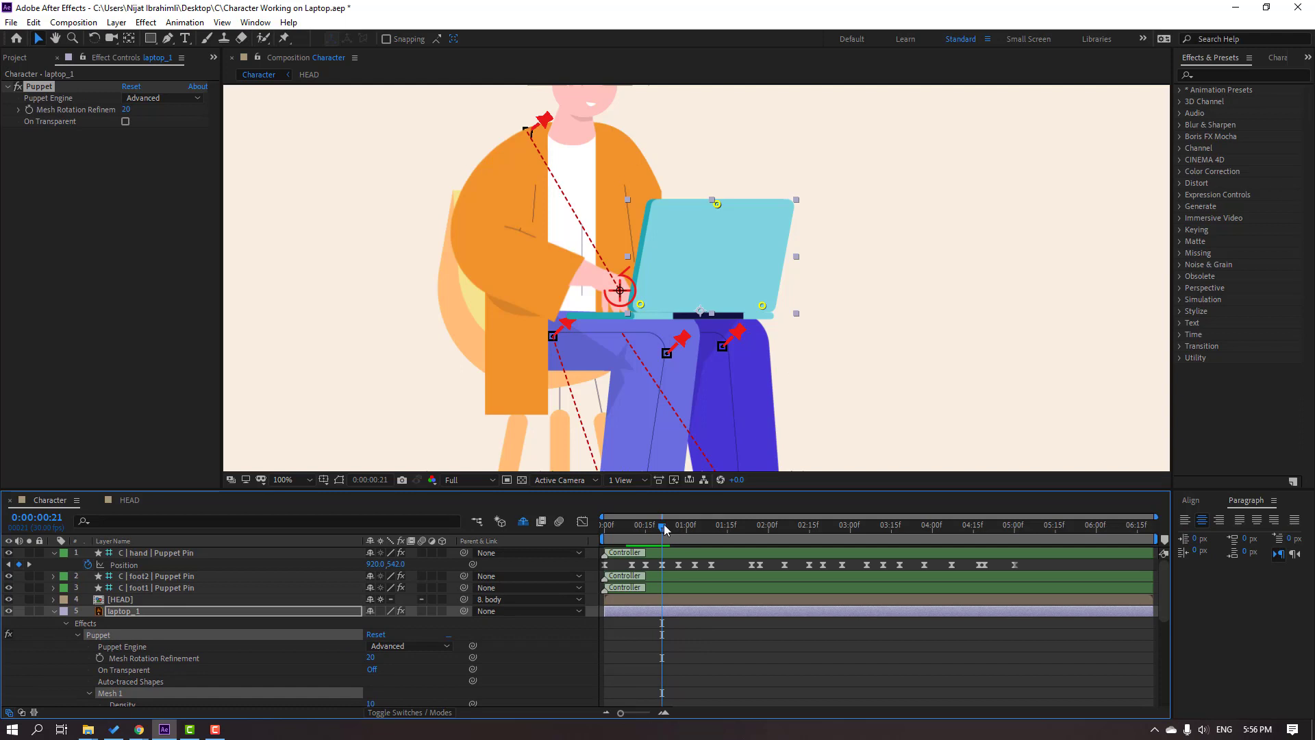
{"action": "left_click_drag", "start_coordinate": [668, 526], "coordinate": [678, 528]}
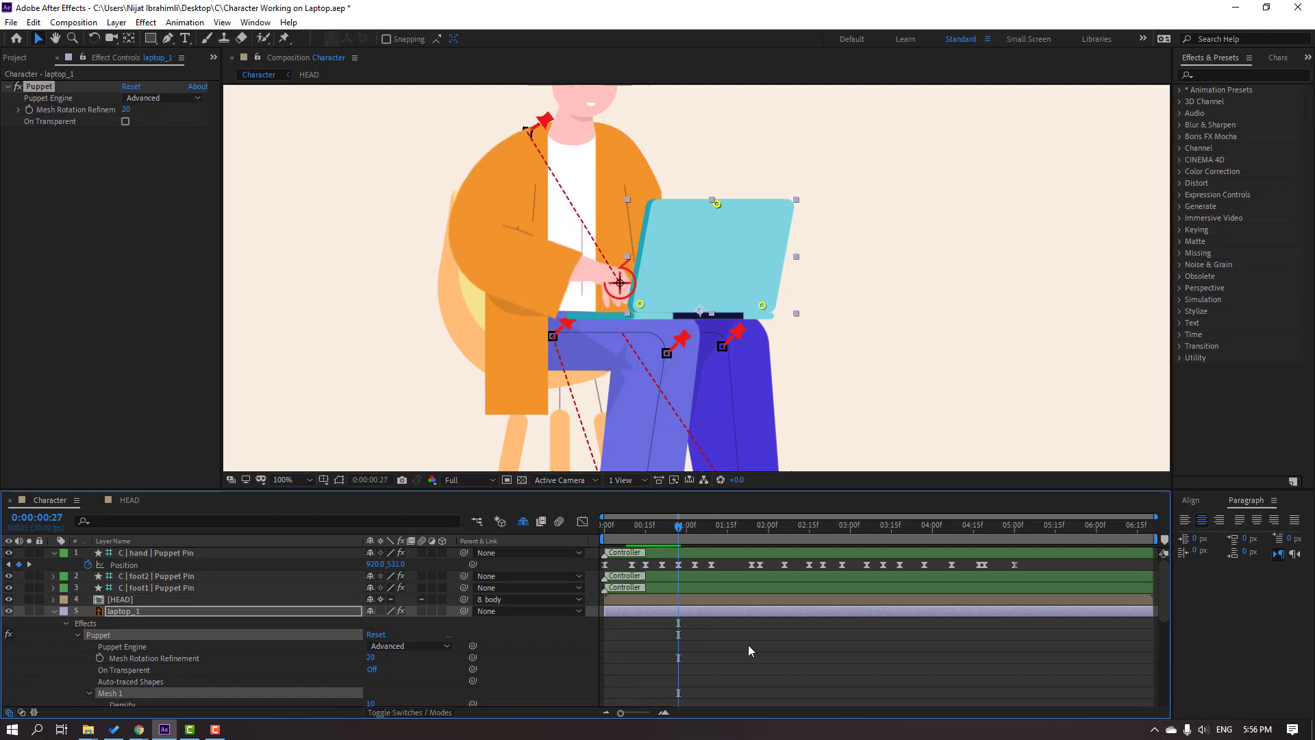
{"action": "scroll", "coordinate": [748, 644], "scroll_direction": "down", "scroll_amount": 3}
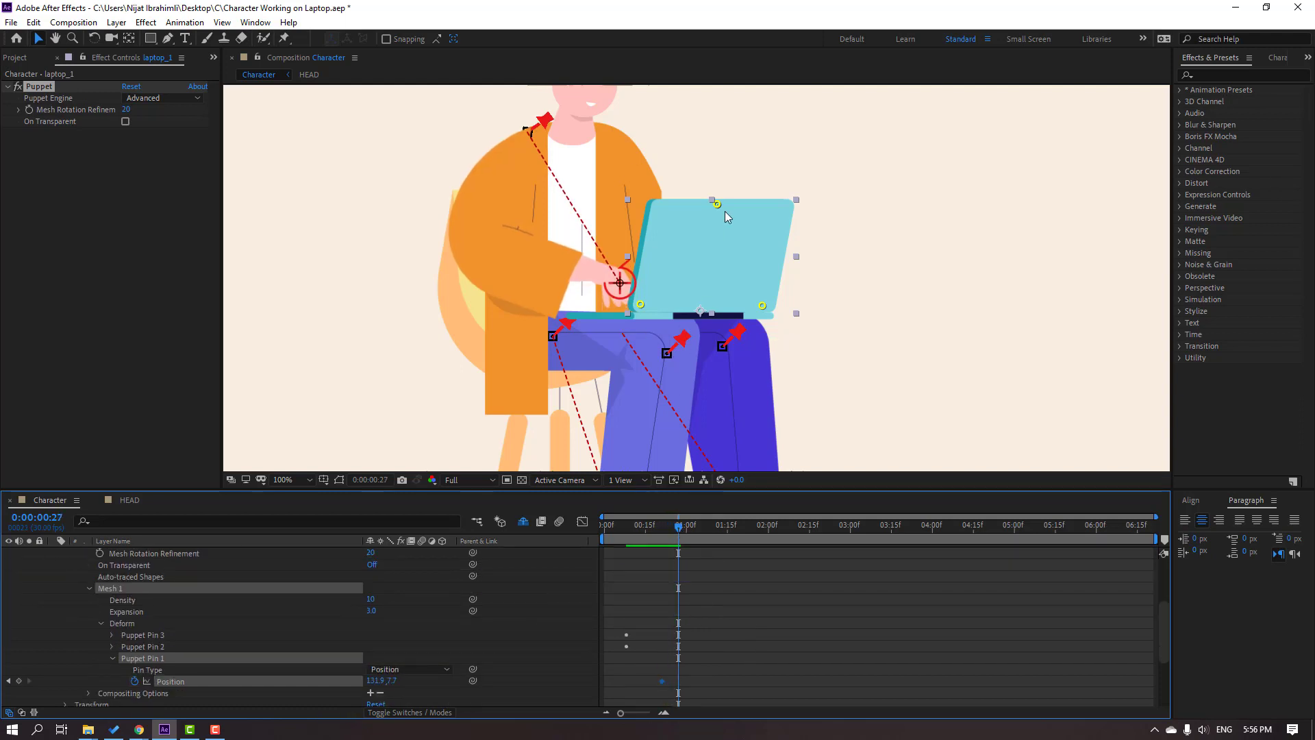
{"action": "left_click_drag", "start_coordinate": [375, 681], "coordinate": [400, 681]}
Add a Puppet Pin 1 position keyframe at 136.9, 11.7 on 1:02, and preview the laptop screen's movement
{"action": "left_click_drag", "start_coordinate": [642, 544], "coordinate": [694, 540]}
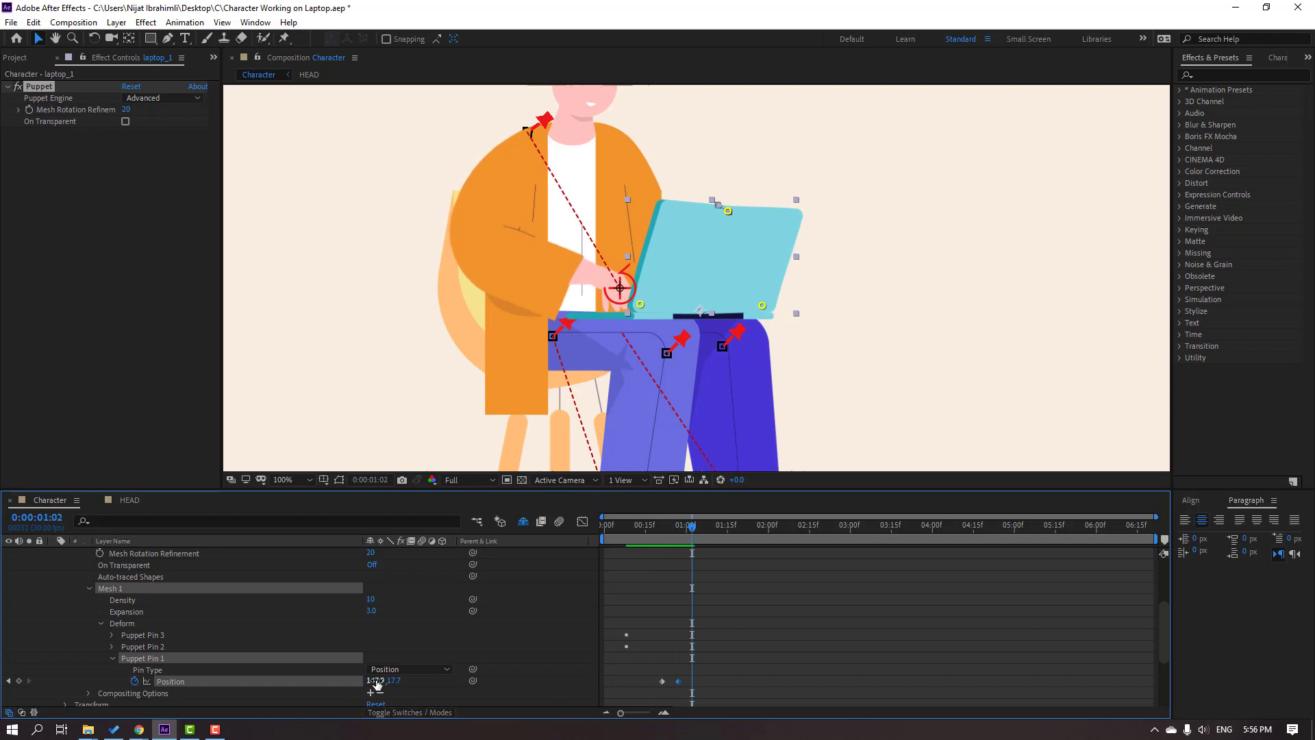
{"action": "left_click_drag", "start_coordinate": [375, 682], "coordinate": [393, 688]}
{"action": "left_click", "coordinate": [734, 675]}
{"action": "key", "text": "space"}
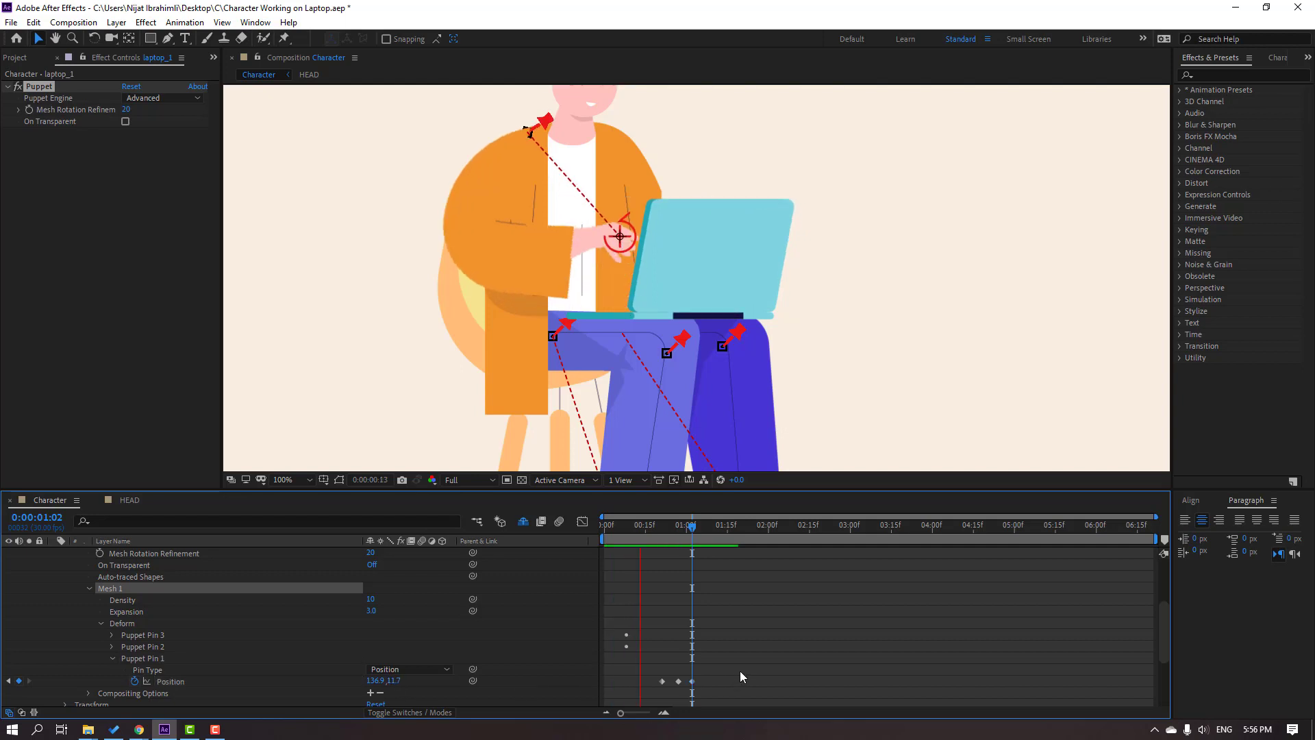
Apply Easy Ease to all three position keyframes of laptop_1's Puppet Pin 1 and preview the laptop screen's movement
{"action": "left_click", "coordinate": [662, 681]}
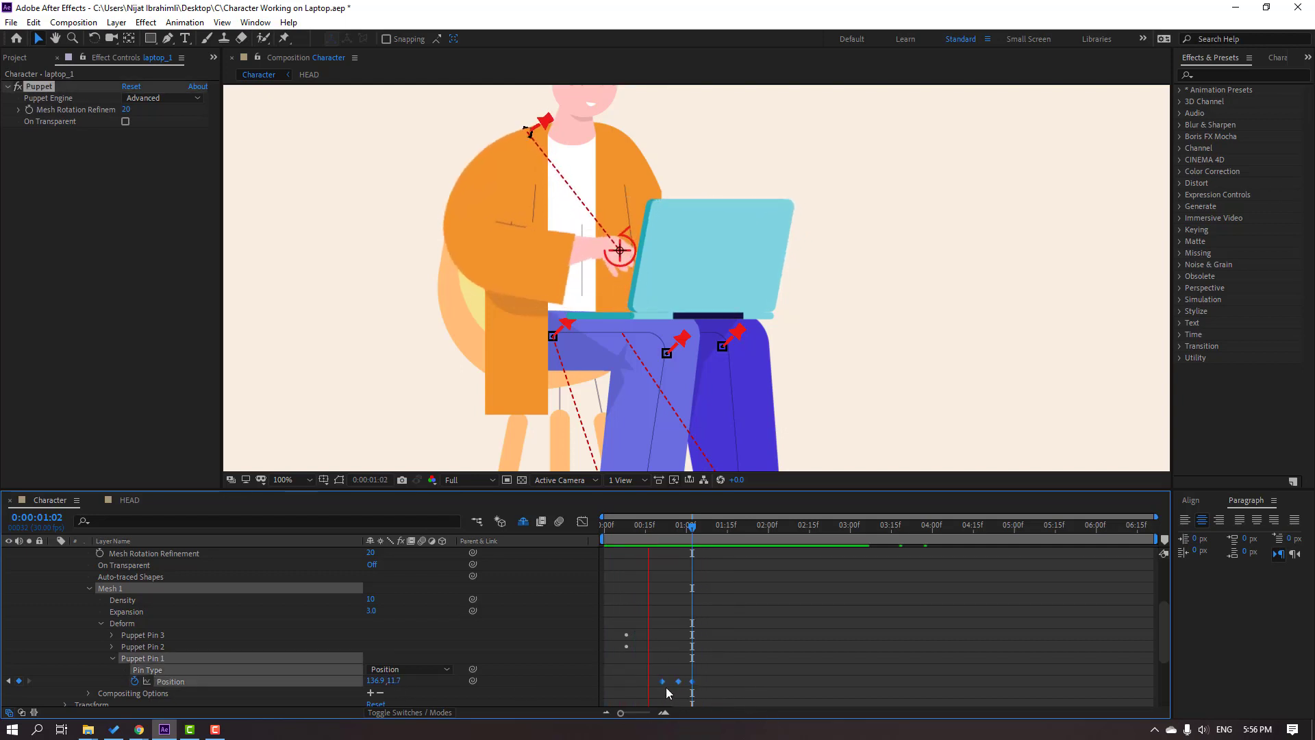
{"action": "right_click", "coordinate": [664, 683]}
{"action": "mouse_move", "coordinate": [728, 685]}
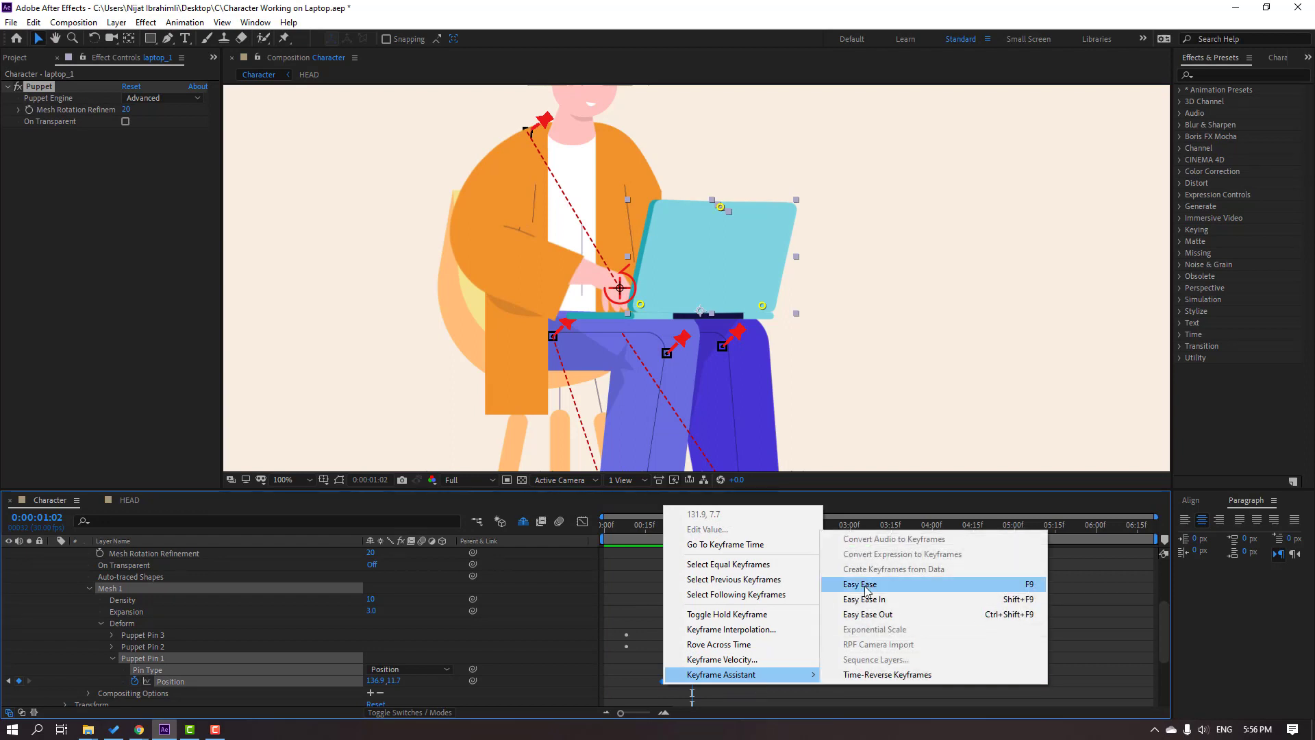
{"action": "left_click", "coordinate": [873, 584]}
{"action": "key", "text": "space"}
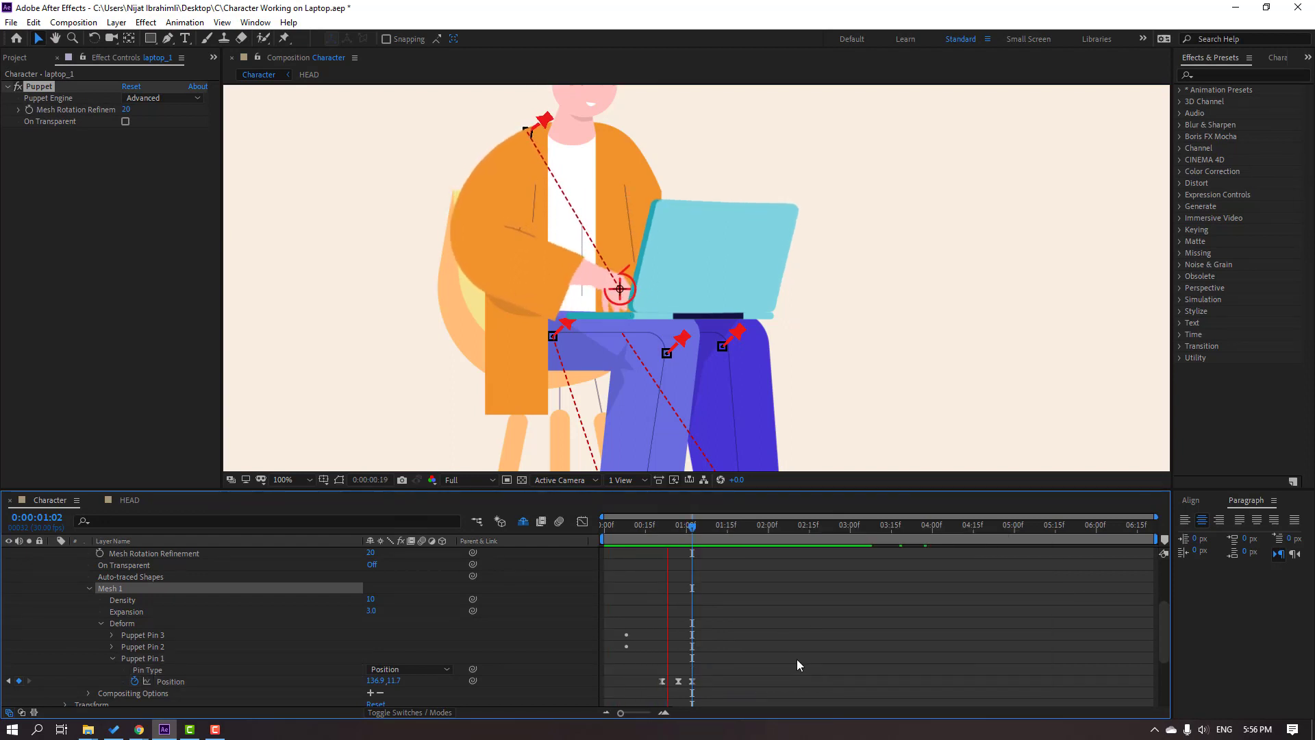
{"action": "scroll", "coordinate": [470, 409], "scroll_direction": "down", "scroll_amount": 2}
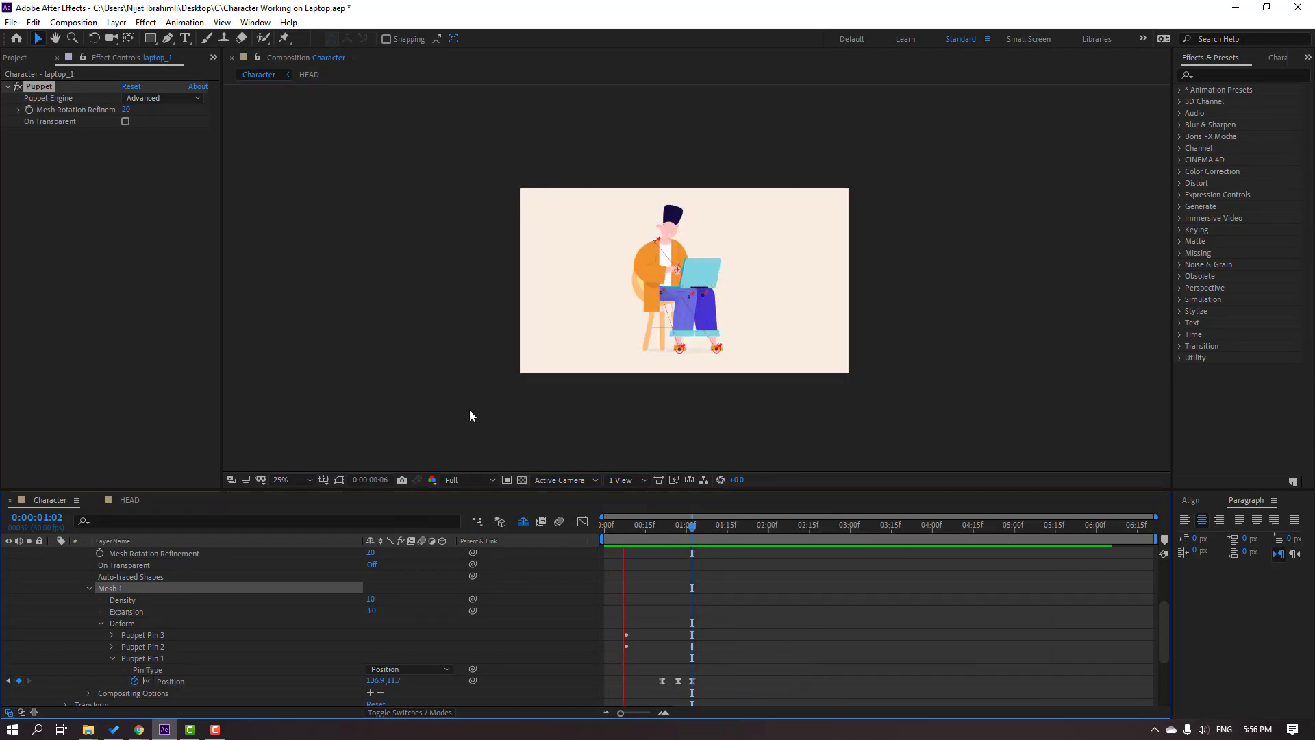
{"action": "scroll", "coordinate": [479, 413], "scroll_direction": "up", "scroll_amount": 1}
{"action": "key", "text": "space"}
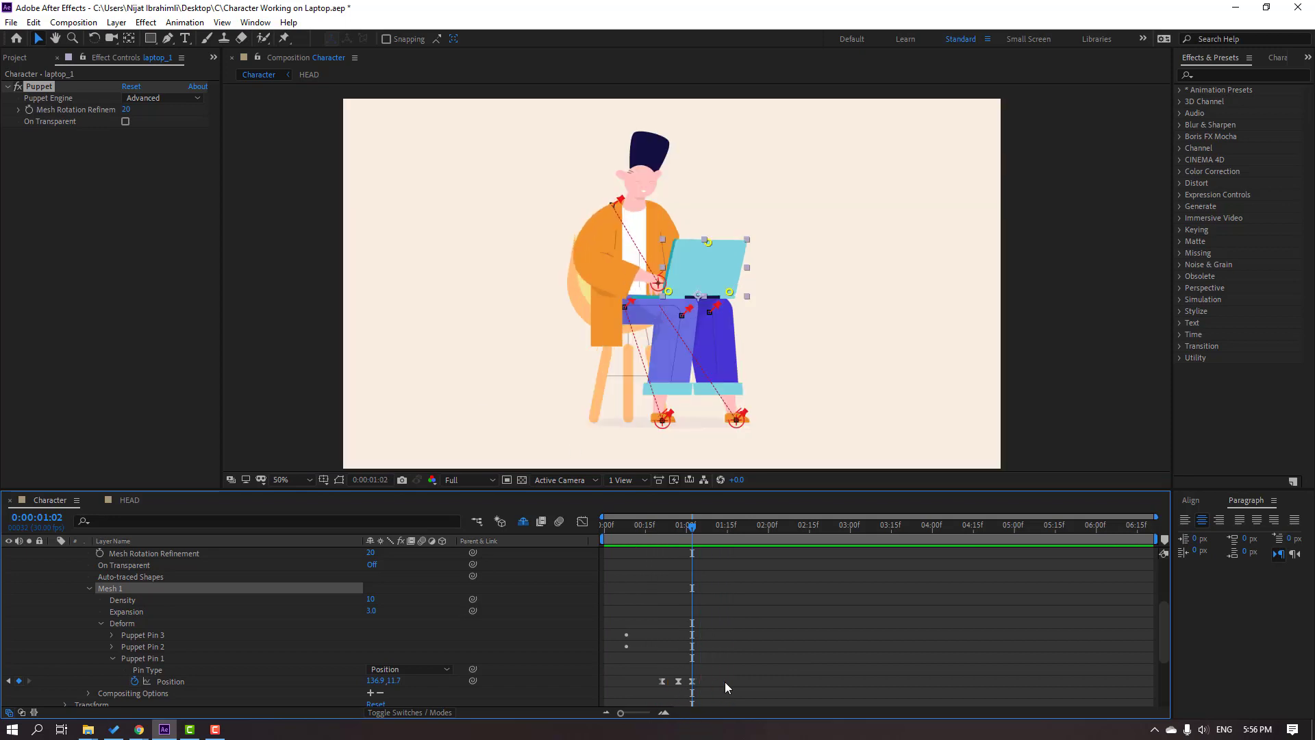
Shift Puppet Pin 1's three position keyframes two frames earlier and go to the middle keyframe on 0:25
{"action": "left_click_drag", "start_coordinate": [724, 681], "coordinate": [687, 683]}
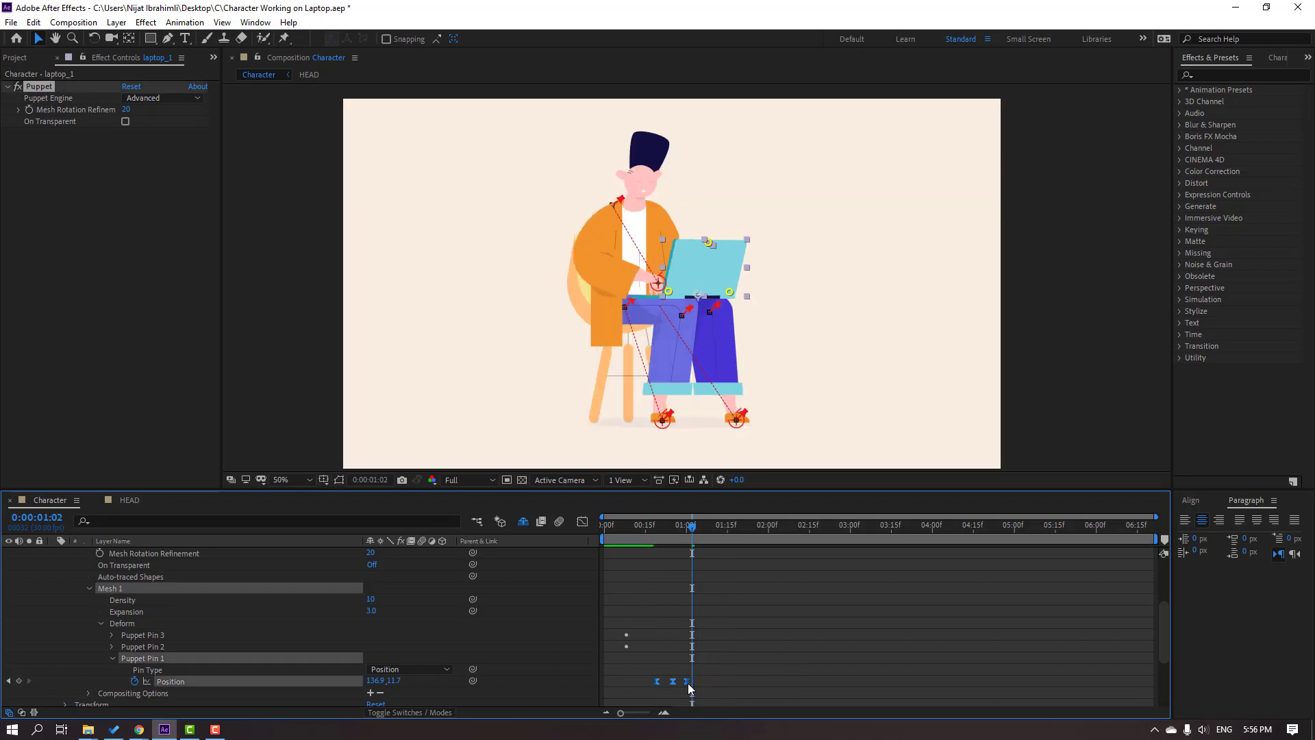
{"action": "key", "text": "space"}
{"action": "scroll", "coordinate": [623, 397], "scroll_direction": "up", "scroll_amount": 2}
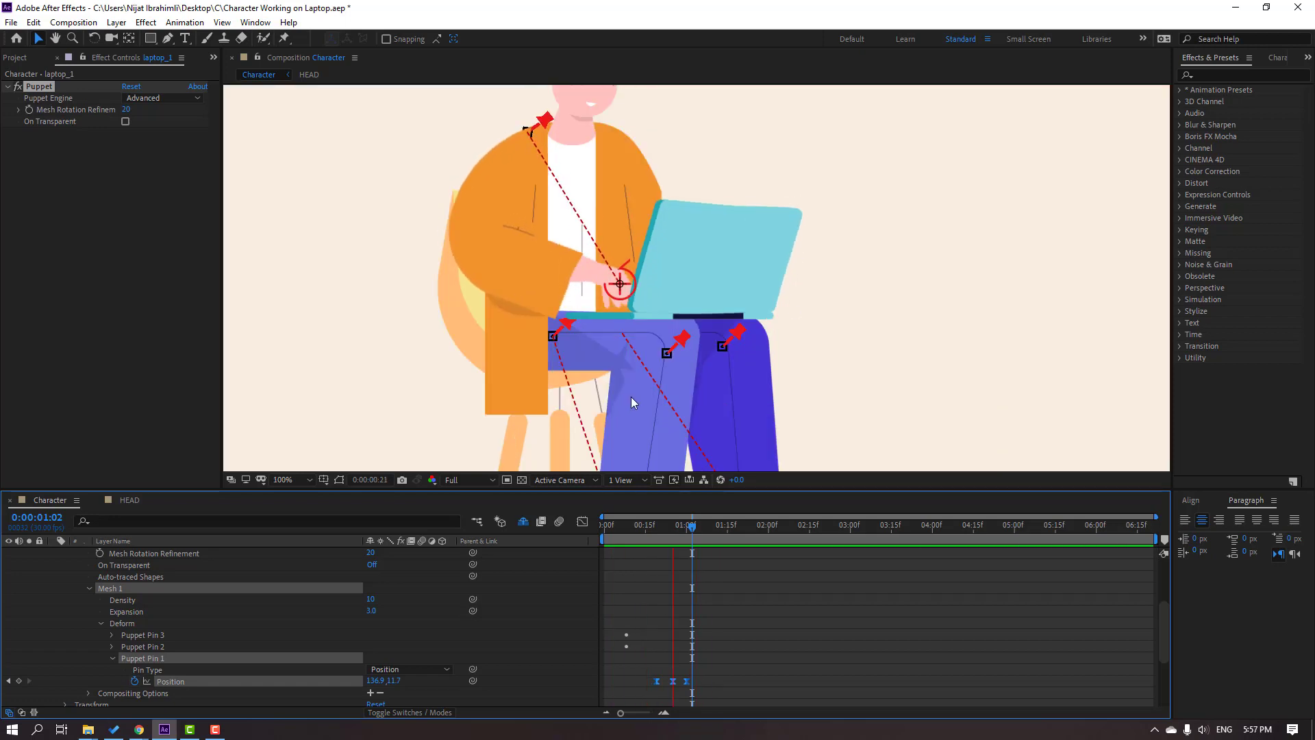
{"action": "key", "text": "space"}
{"action": "left_click", "coordinate": [662, 533]}
{"action": "left_click_drag", "start_coordinate": [662, 534], "coordinate": [676, 533]}
{"action": "left_click", "coordinate": [793, 647]}
{"action": "key", "text": "Page_Up"}
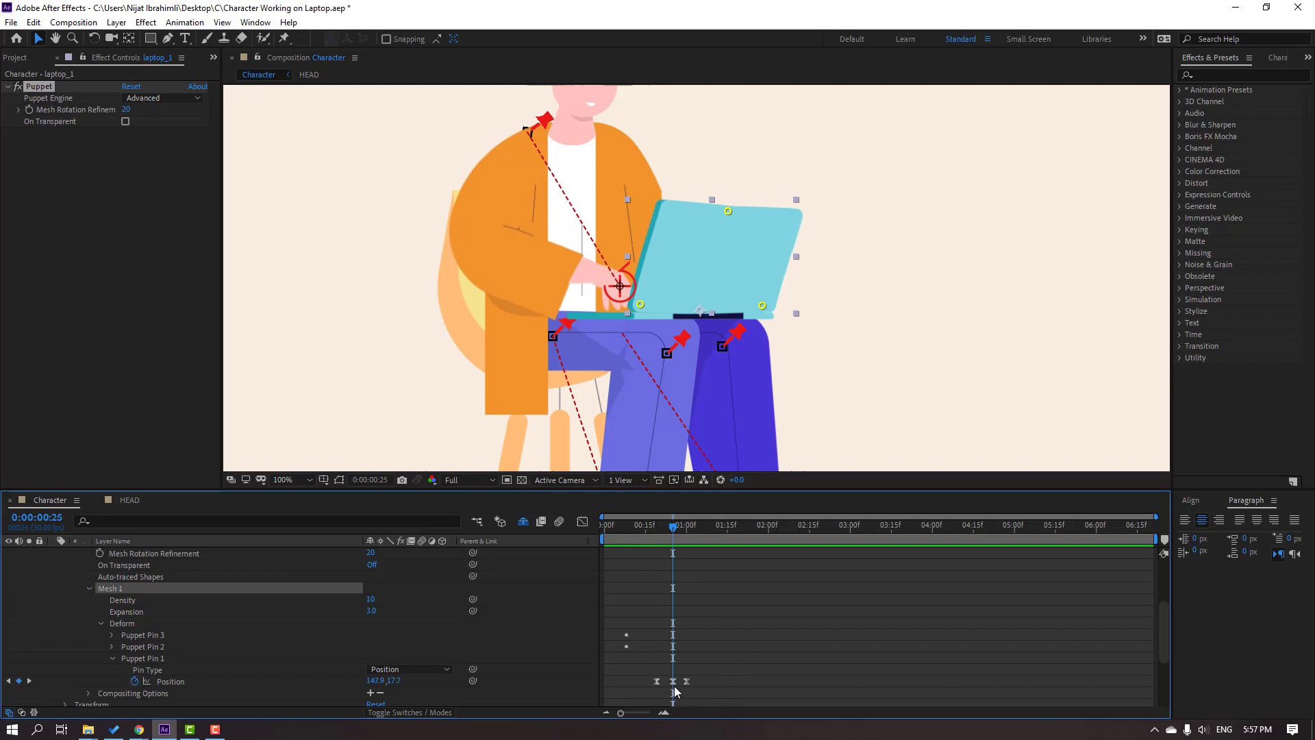
{"action": "left_click", "coordinate": [673, 681]}
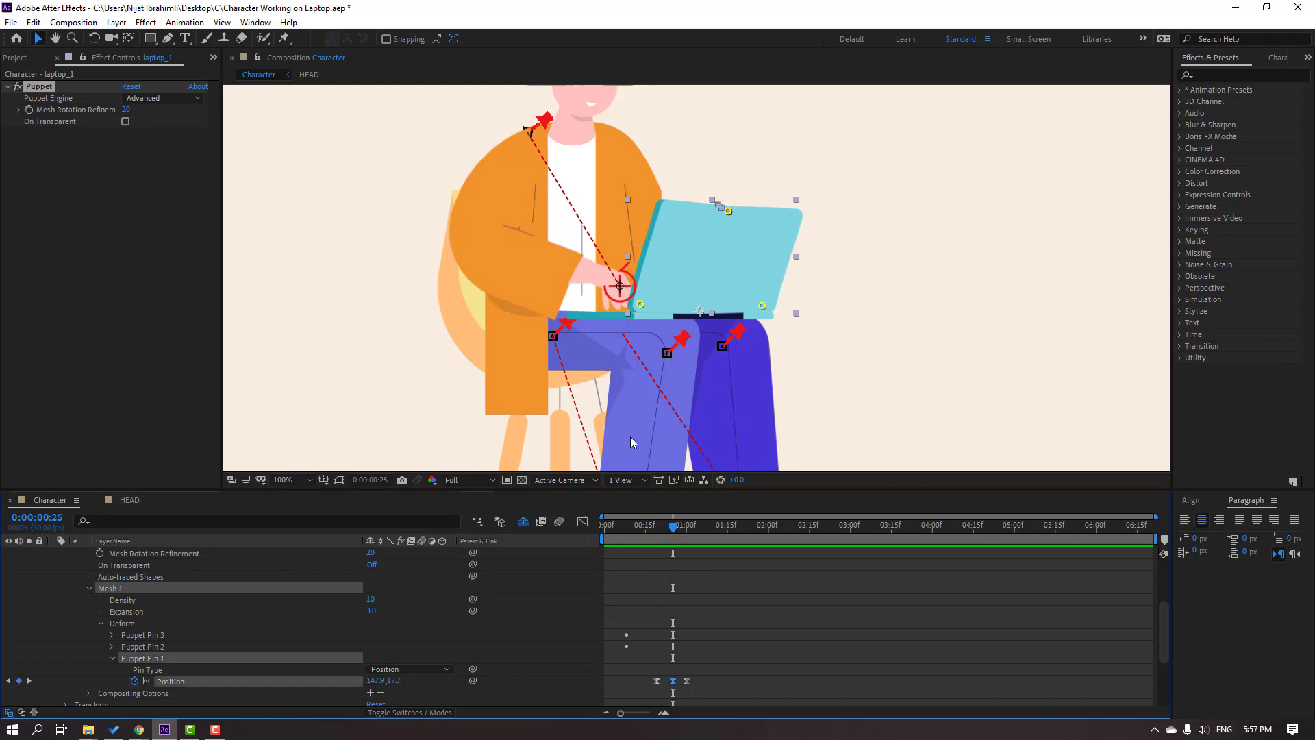
Set Puppet Pin 1's position keyframe on 0:25 to 138.9, 12.7 and preview the reduced screen tilt
{"action": "scroll", "coordinate": [769, 293], "scroll_direction": "up", "scroll_amount": 1}
{"action": "scroll", "coordinate": [750, 199], "scroll_direction": "up", "scroll_amount": 1}
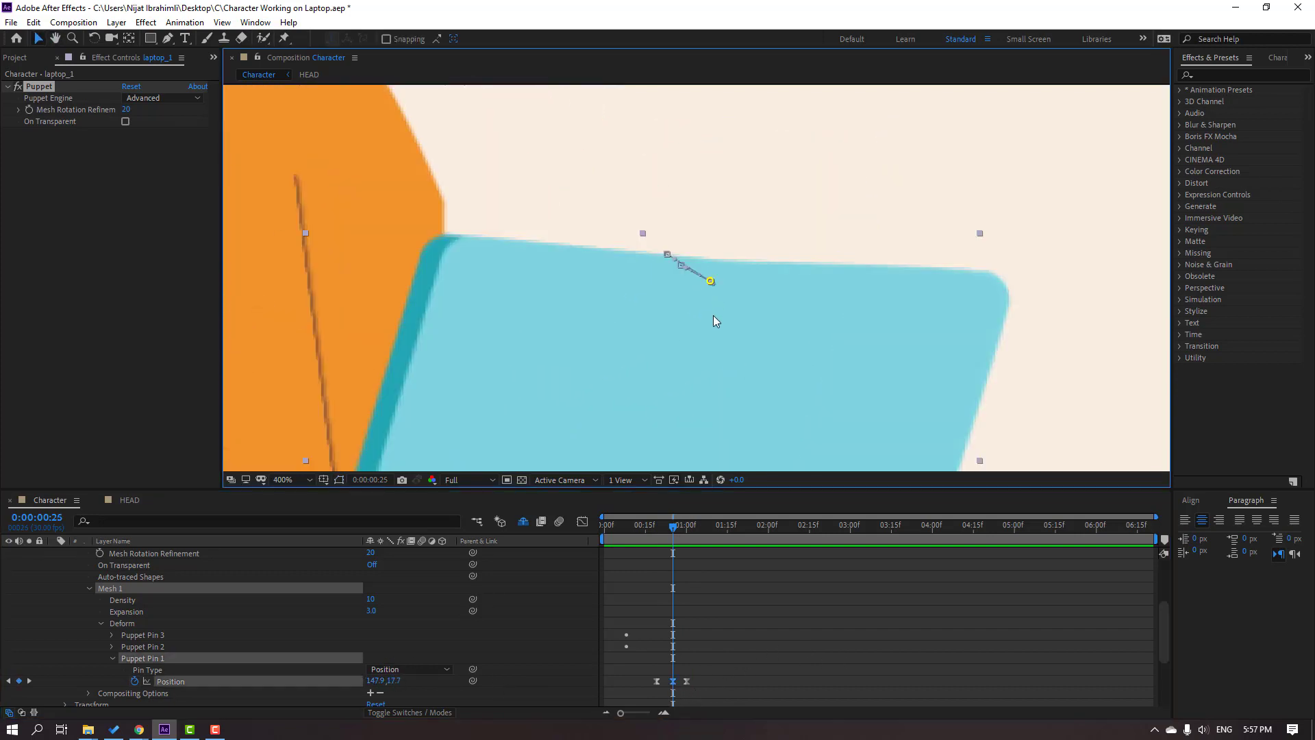
{"action": "left_click_drag", "start_coordinate": [379, 681], "coordinate": [394, 686]}
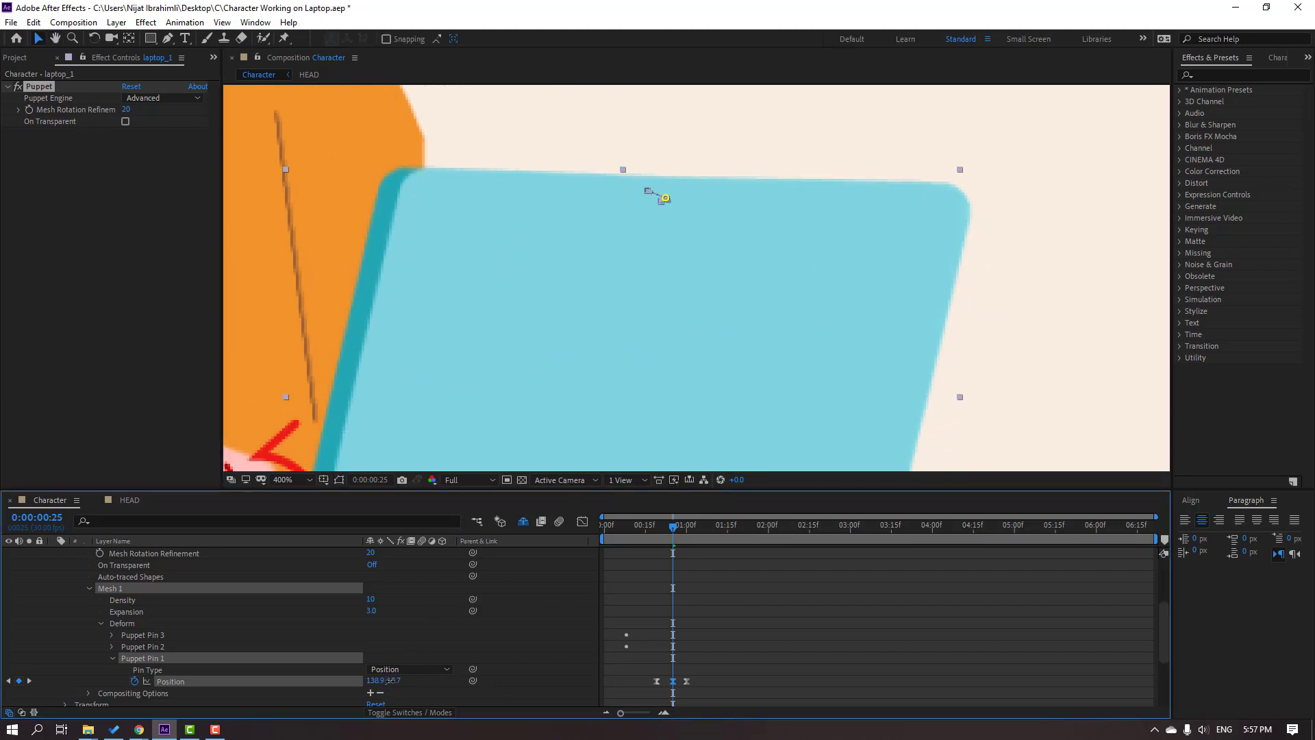
{"action": "scroll", "coordinate": [759, 285], "scroll_direction": "down", "scroll_amount": 2}
{"action": "key", "text": "space"}
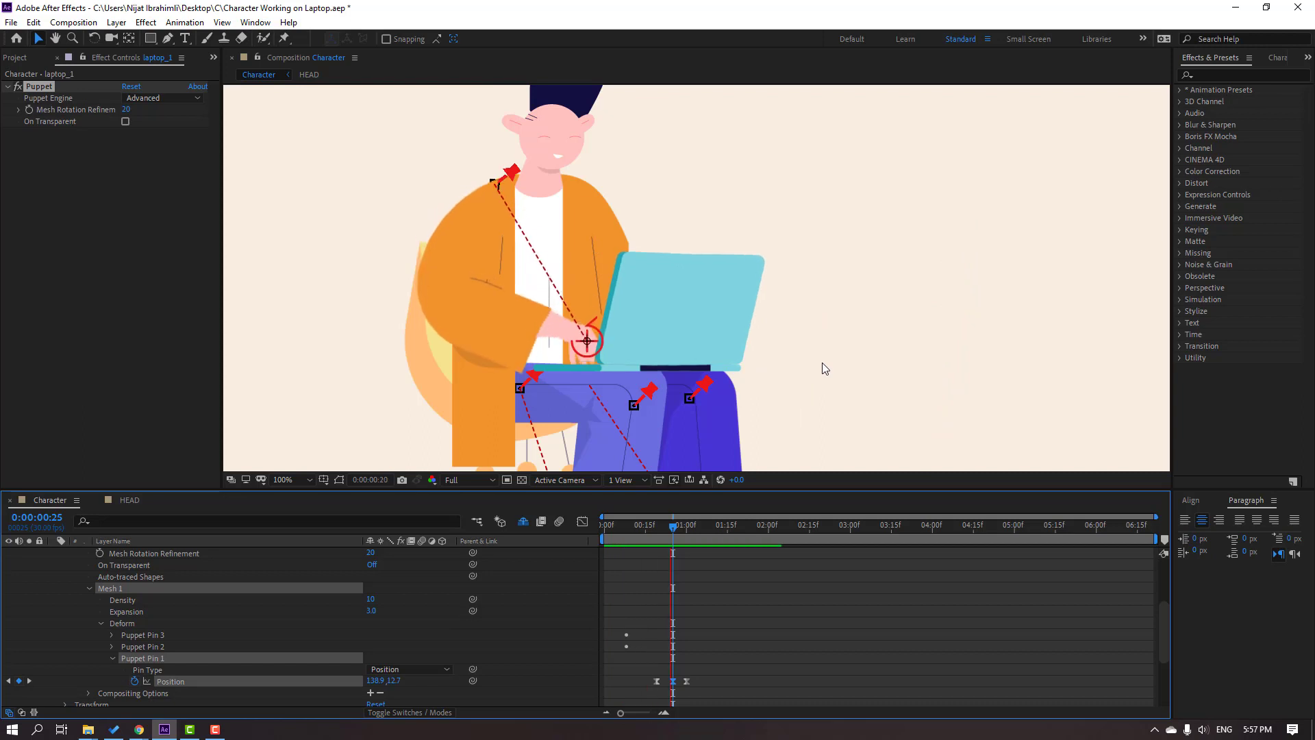
{"action": "scroll", "coordinate": [678, 367], "scroll_direction": "down", "scroll_amount": 1}
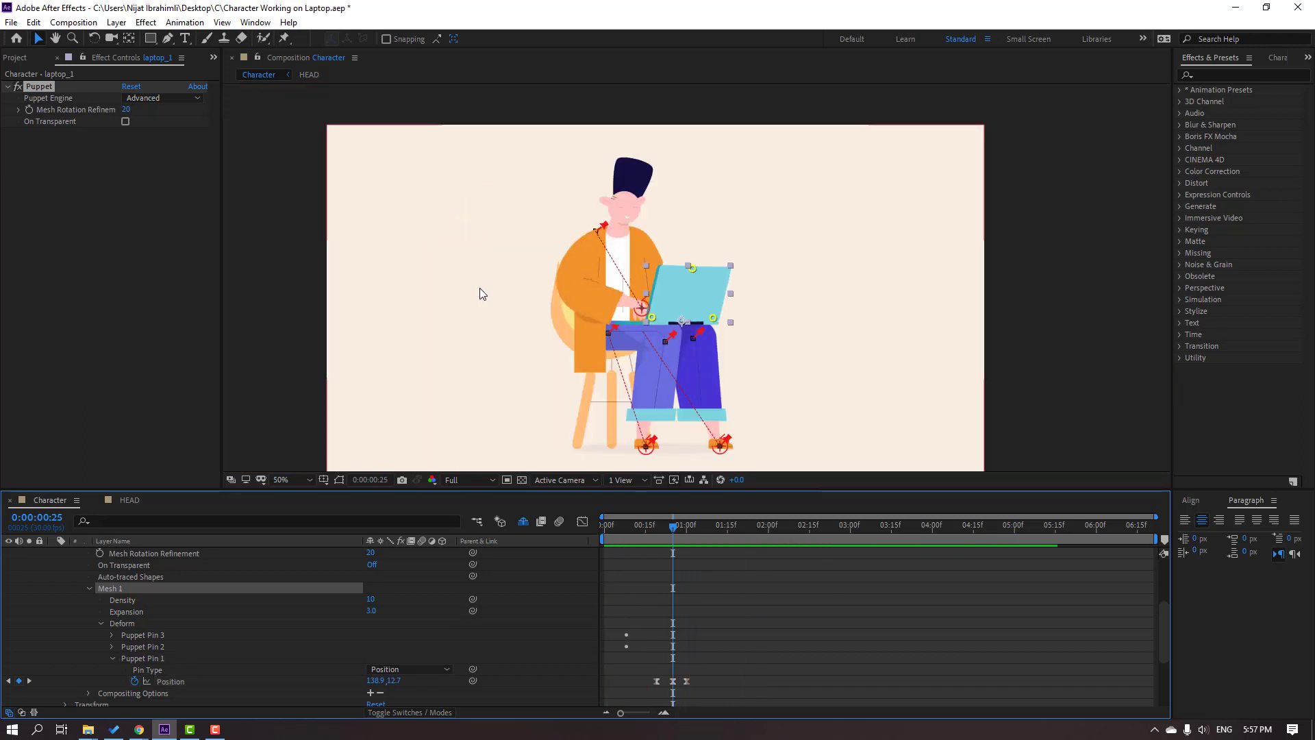
{"action": "scroll", "coordinate": [744, 366], "scroll_direction": "up", "scroll_amount": 1}
{"action": "key", "text": "space"}
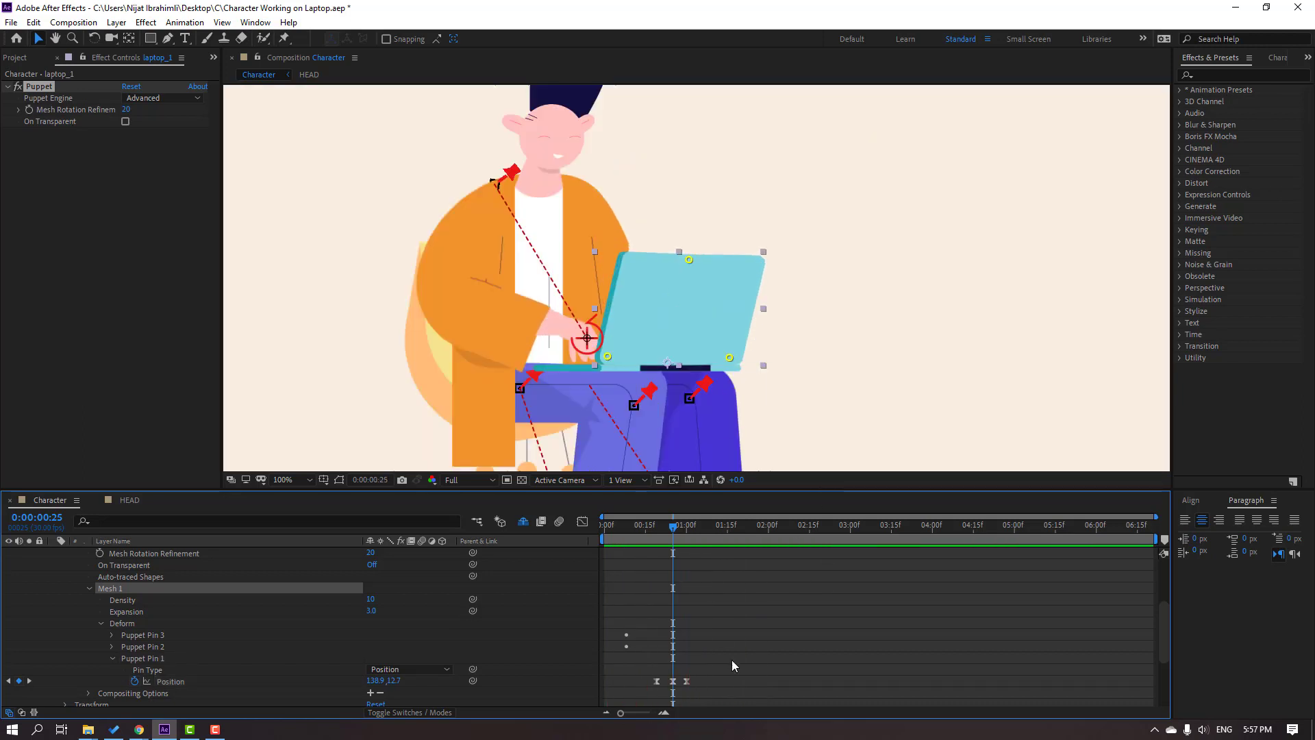
Set Puppet Pin 1's position keyframe on 0:25 to 142.9, 17.7 and preview the laptop's movement
{"action": "key", "text": "period"}
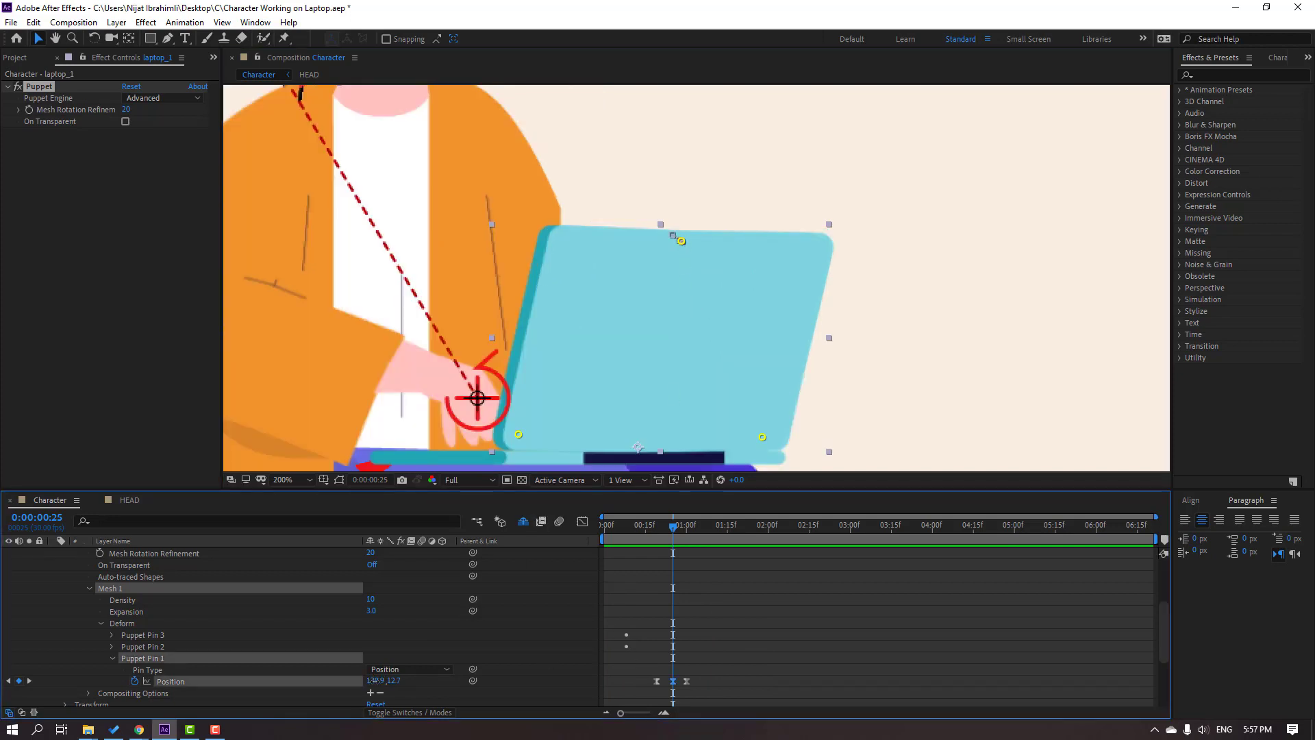
{"action": "left_click_drag", "start_coordinate": [373, 681], "coordinate": [401, 680]}
{"action": "scroll", "coordinate": [711, 233], "scroll_direction": "down", "scroll_amount": 1}
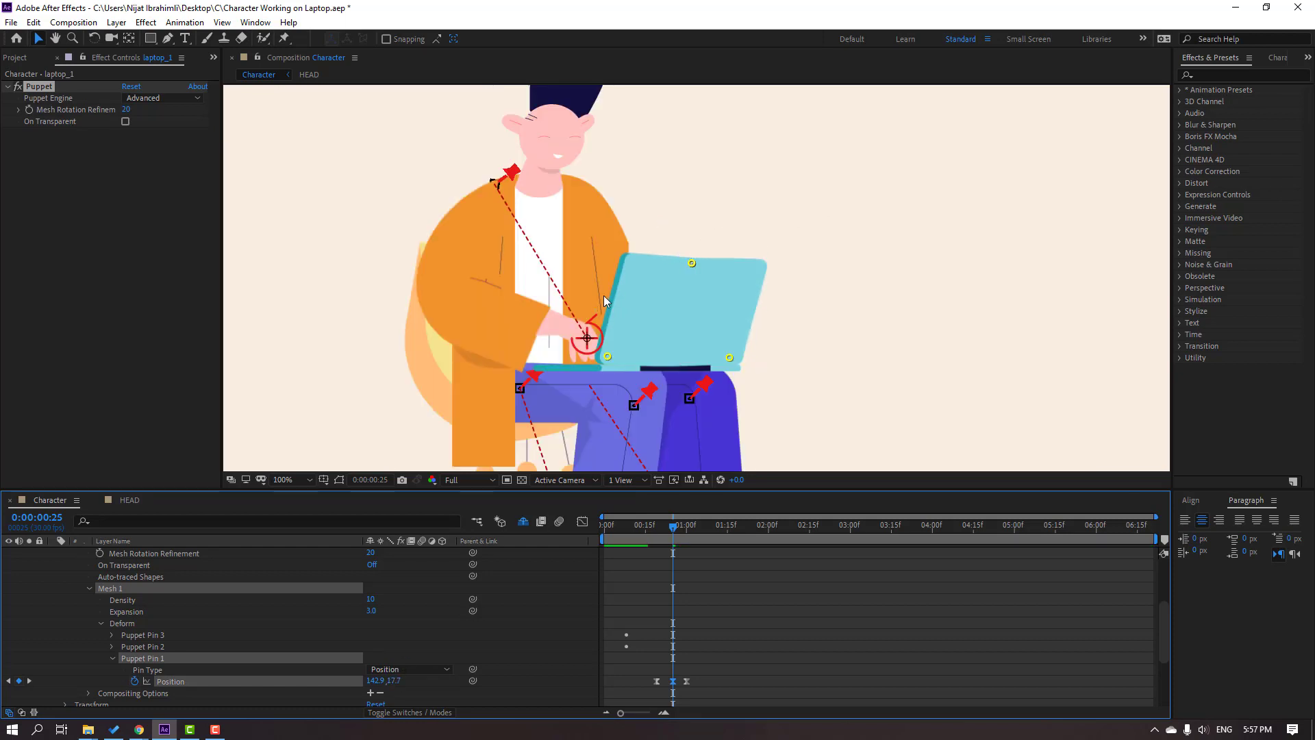
{"action": "key", "text": "space"}
{"action": "scroll", "coordinate": [585, 317], "scroll_direction": "down", "scroll_amount": 1}
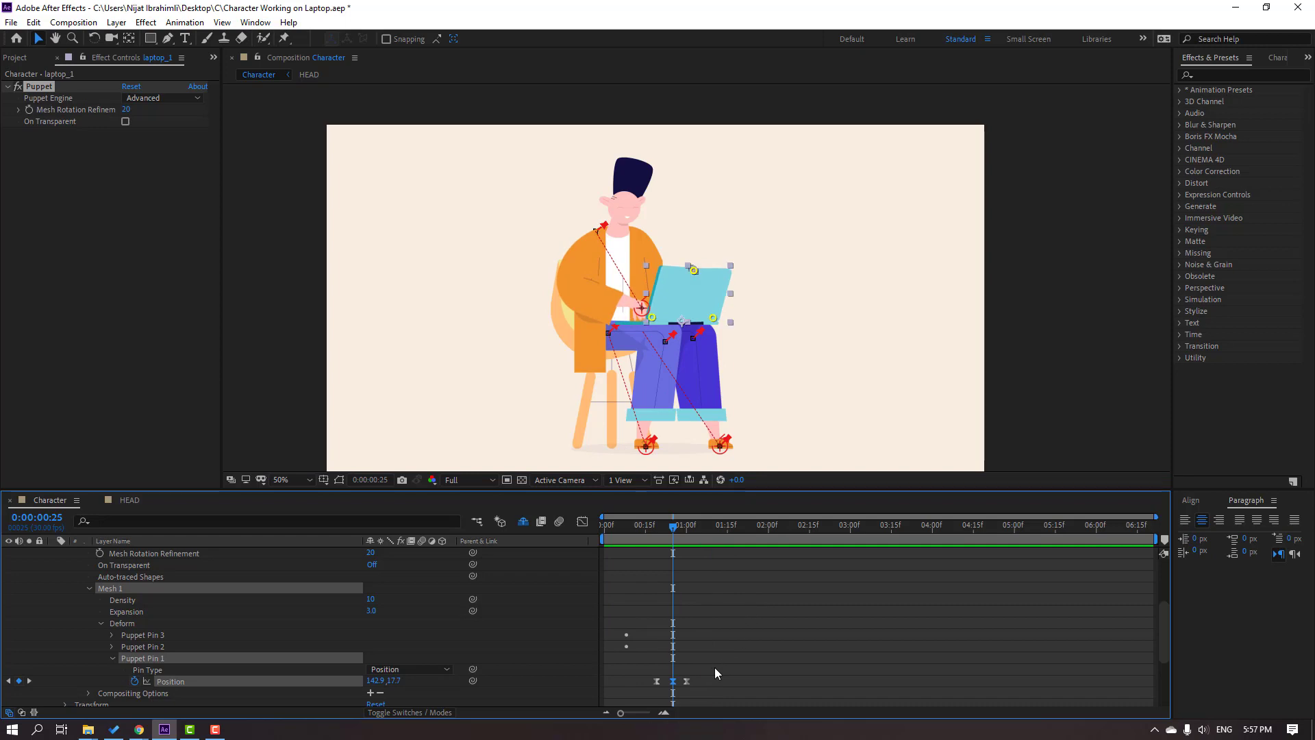
Duplicate Puppet Pin 1's three position keyframes to 3:03 so the laptop movement repeats, and preview the animation
{"action": "left_click_drag", "start_coordinate": [716, 668], "coordinate": [647, 682]}
{"action": "left_click_drag", "start_coordinate": [686, 528], "coordinate": [859, 533]}
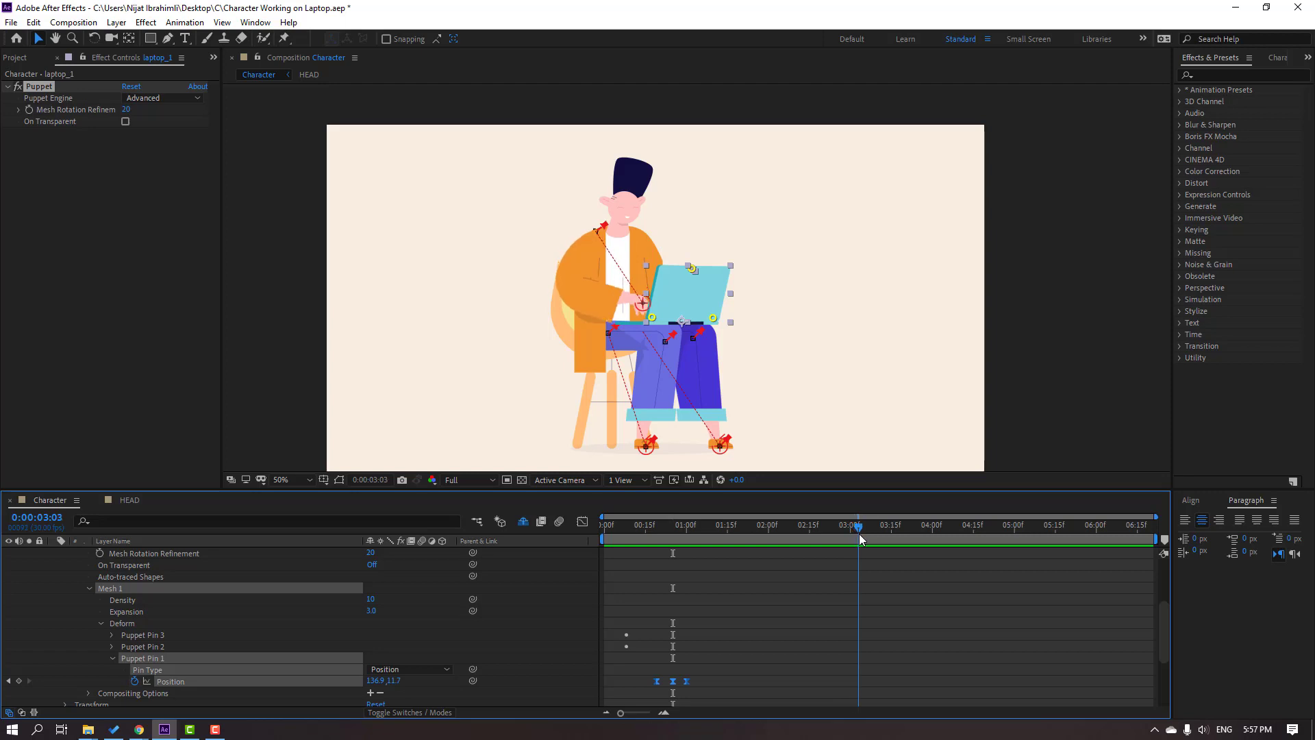
{"action": "key", "text": "ctrl+c"}
{"action": "key", "text": "ctrl+v"}
{"action": "left_click_drag", "start_coordinate": [782, 528], "coordinate": [706, 529]}
{"action": "left_click", "coordinate": [749, 566]}
{"action": "key", "text": "space"}
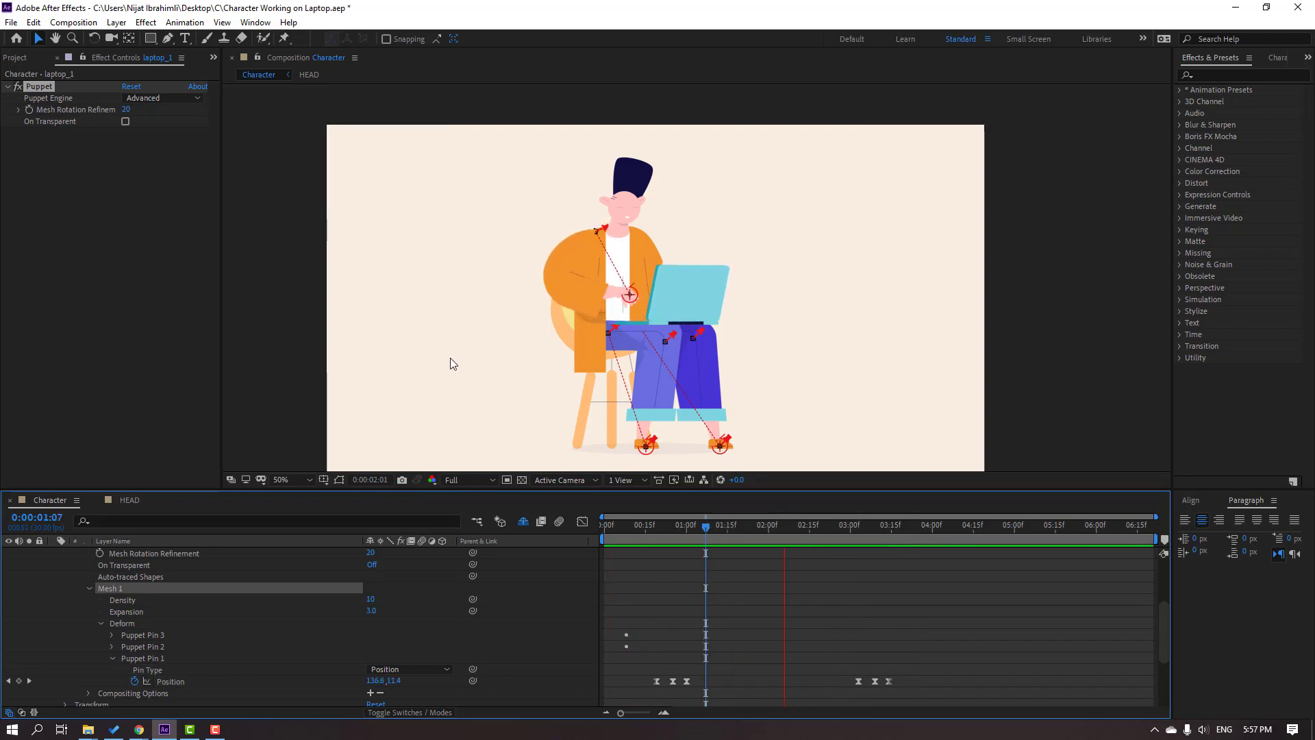
{"action": "key", "text": "space"}
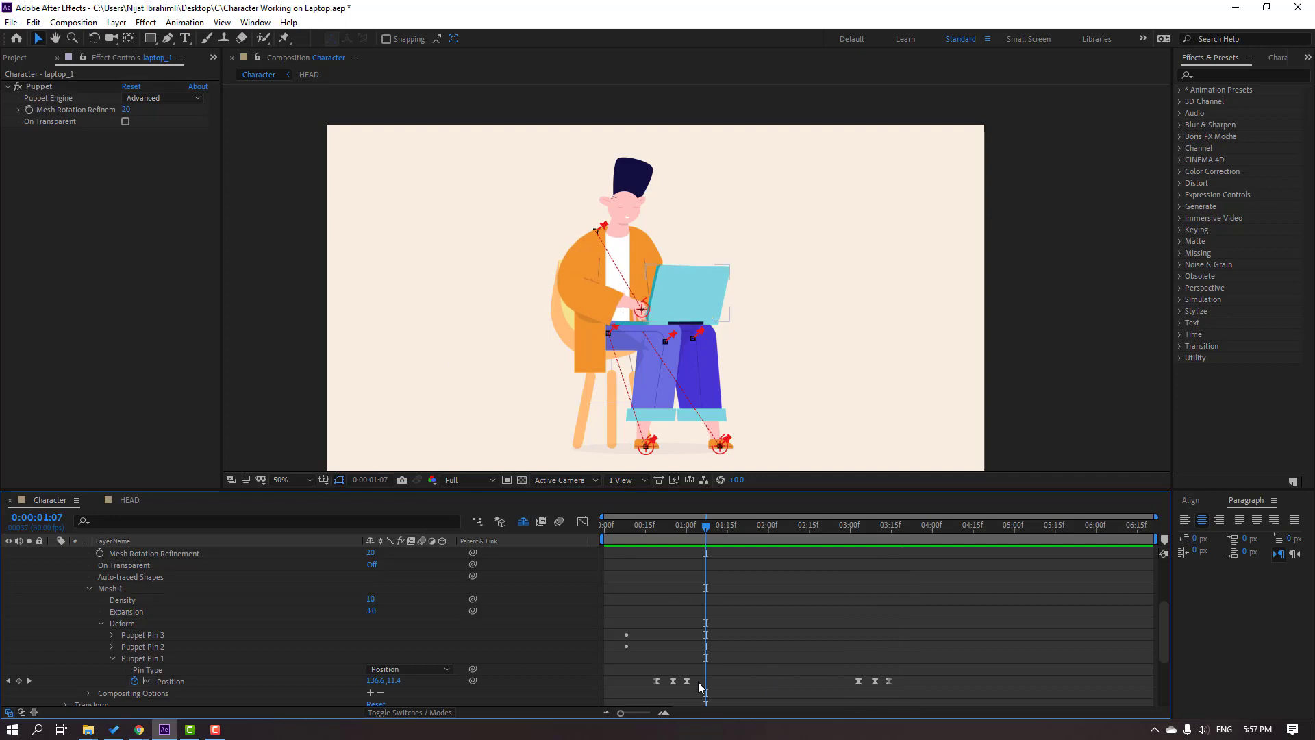
Replace the Puppet Pin 1 keyframe on 3:03 with a copy of the first group's last keyframe, 136.9, 11.7, and preview the result
{"action": "left_click", "coordinate": [686, 681]}
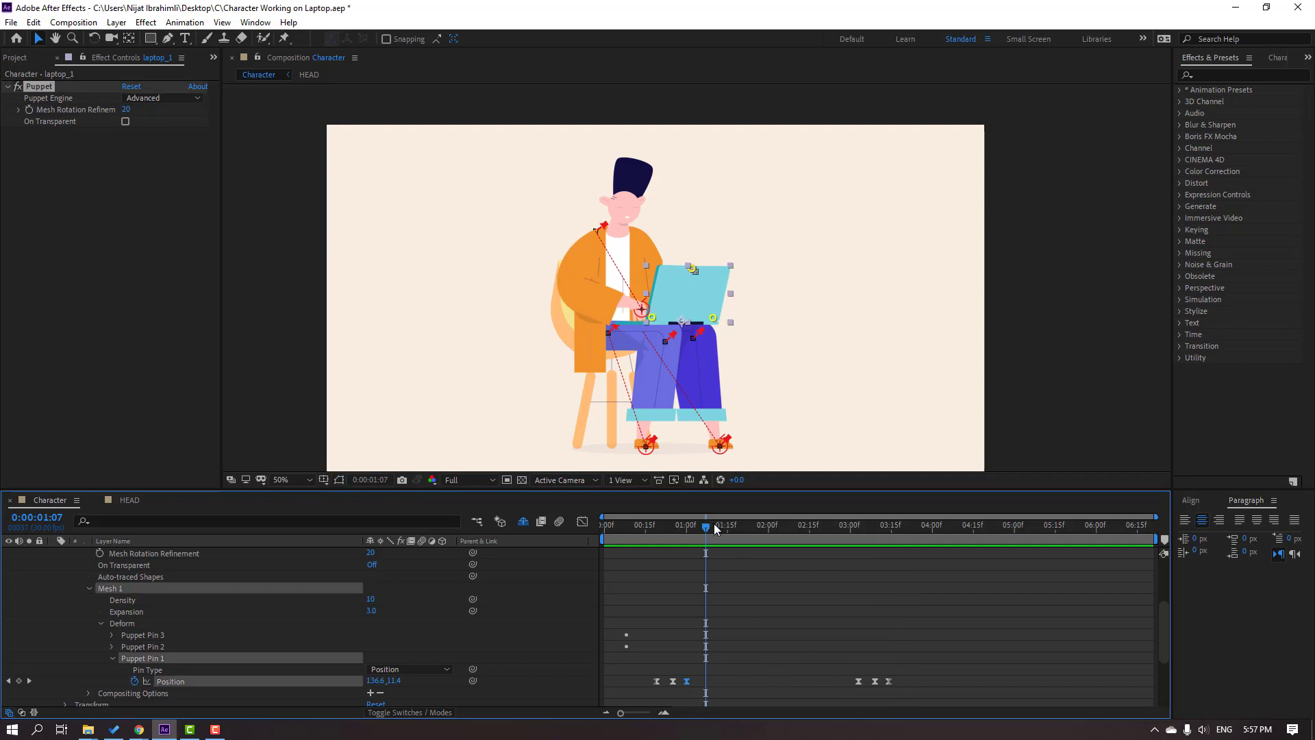
{"action": "left_click_drag", "start_coordinate": [714, 526], "coordinate": [861, 552]}
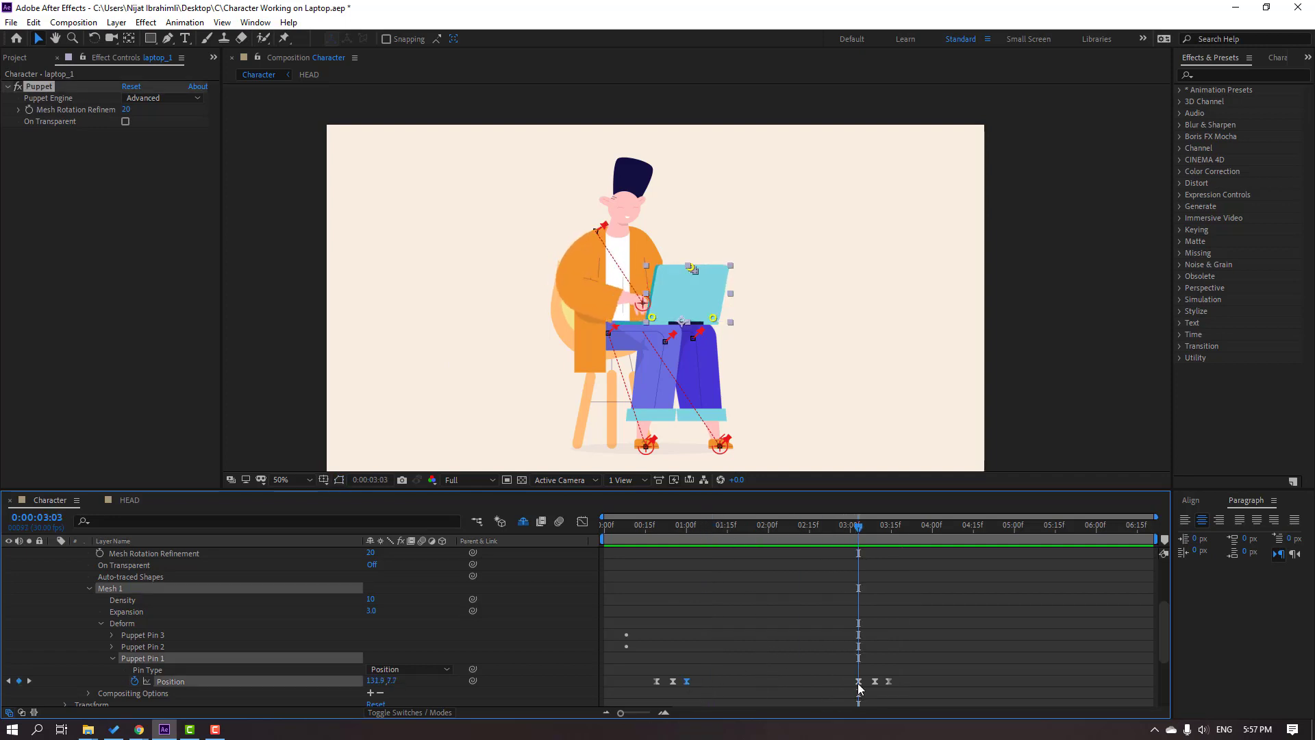
{"action": "key", "text": "ctrl+v"}
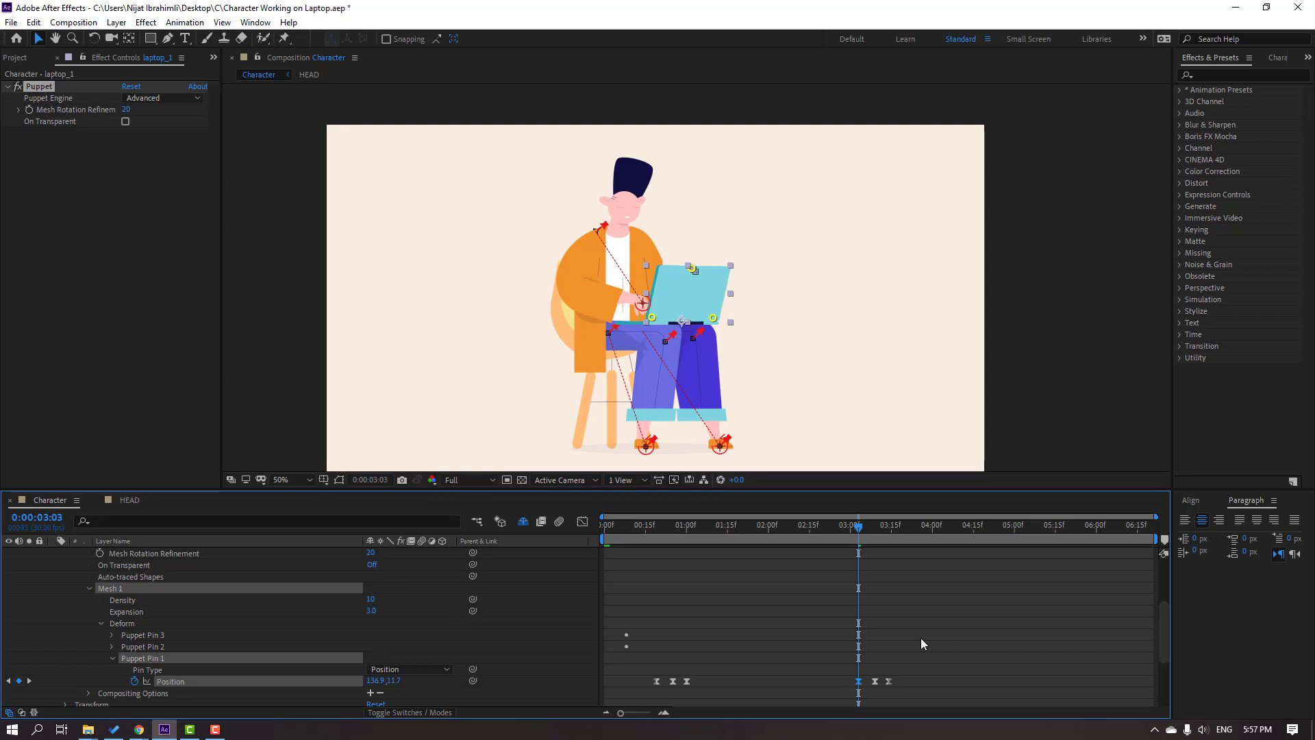
{"action": "left_click", "coordinate": [900, 621]}
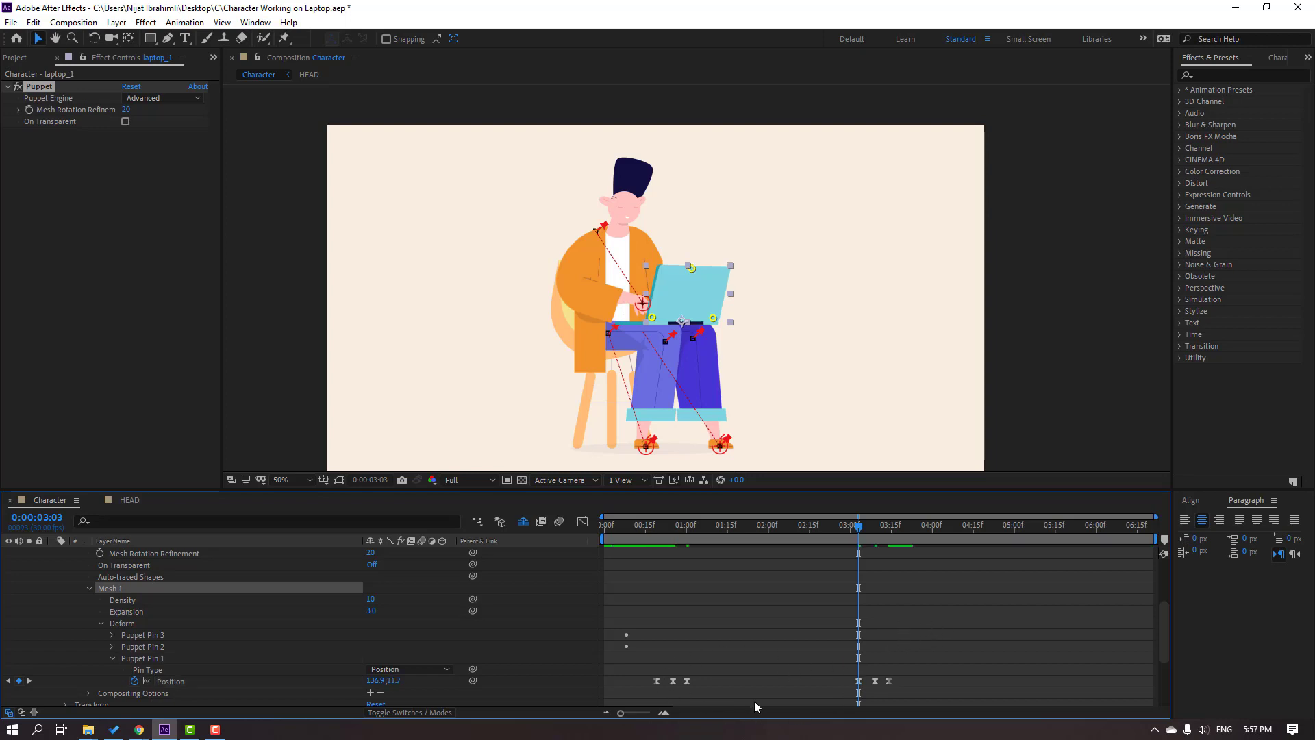
{"action": "left_click", "coordinate": [958, 605]}
{"action": "key", "text": "space"}
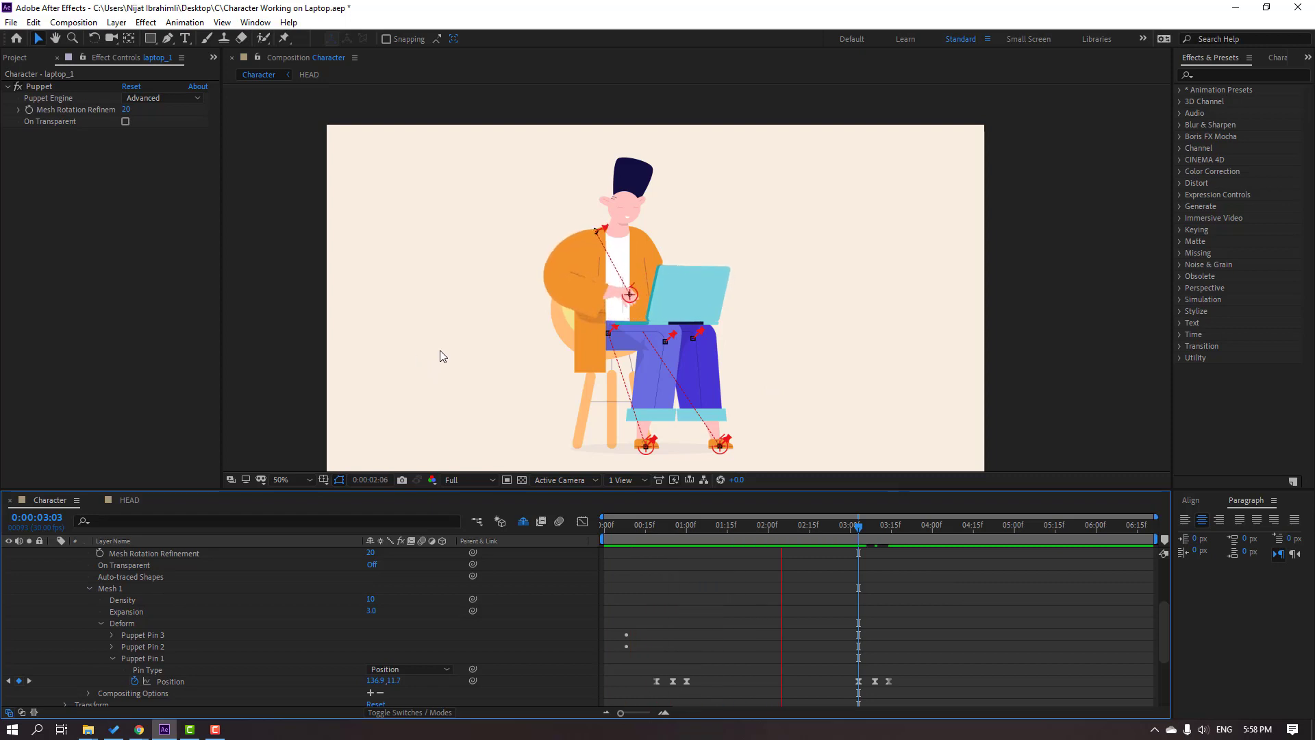
{"action": "scroll", "coordinate": [428, 349], "scroll_direction": "down", "scroll_amount": 2}
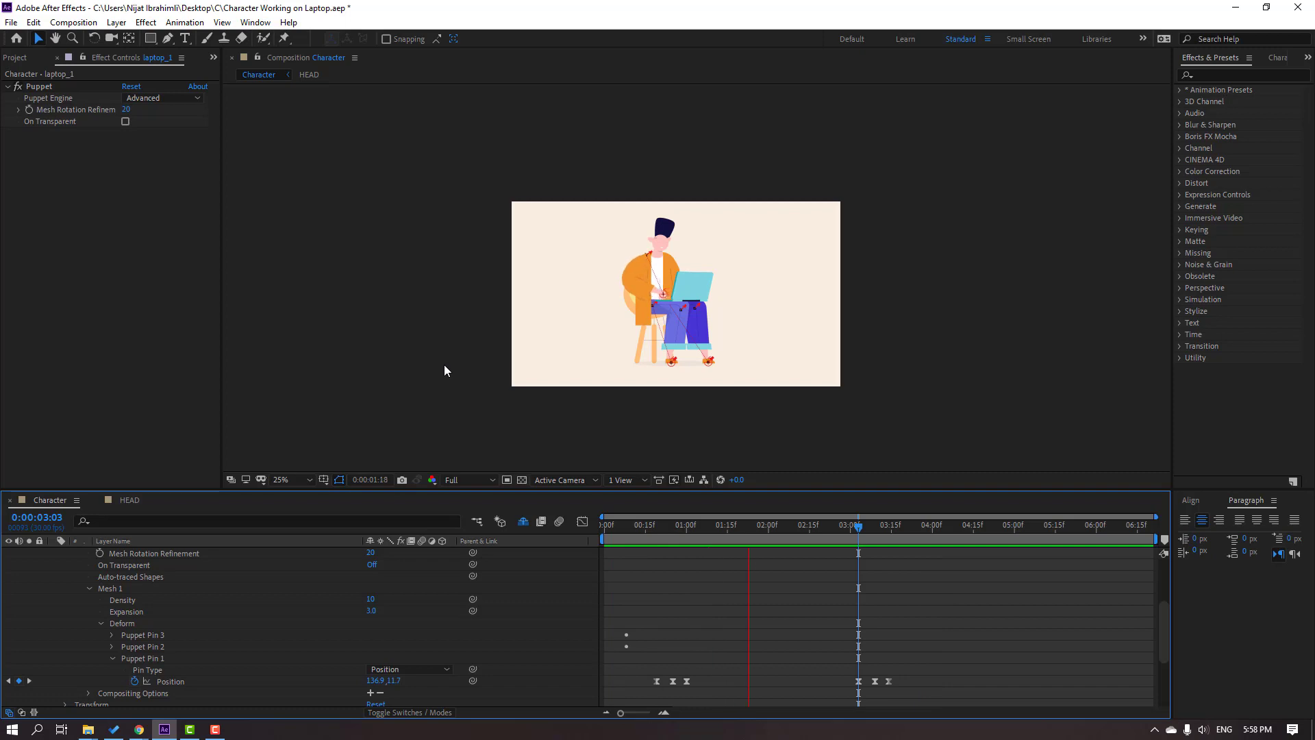
{"action": "scroll", "coordinate": [444, 365], "scroll_direction": "up", "scroll_amount": 2}
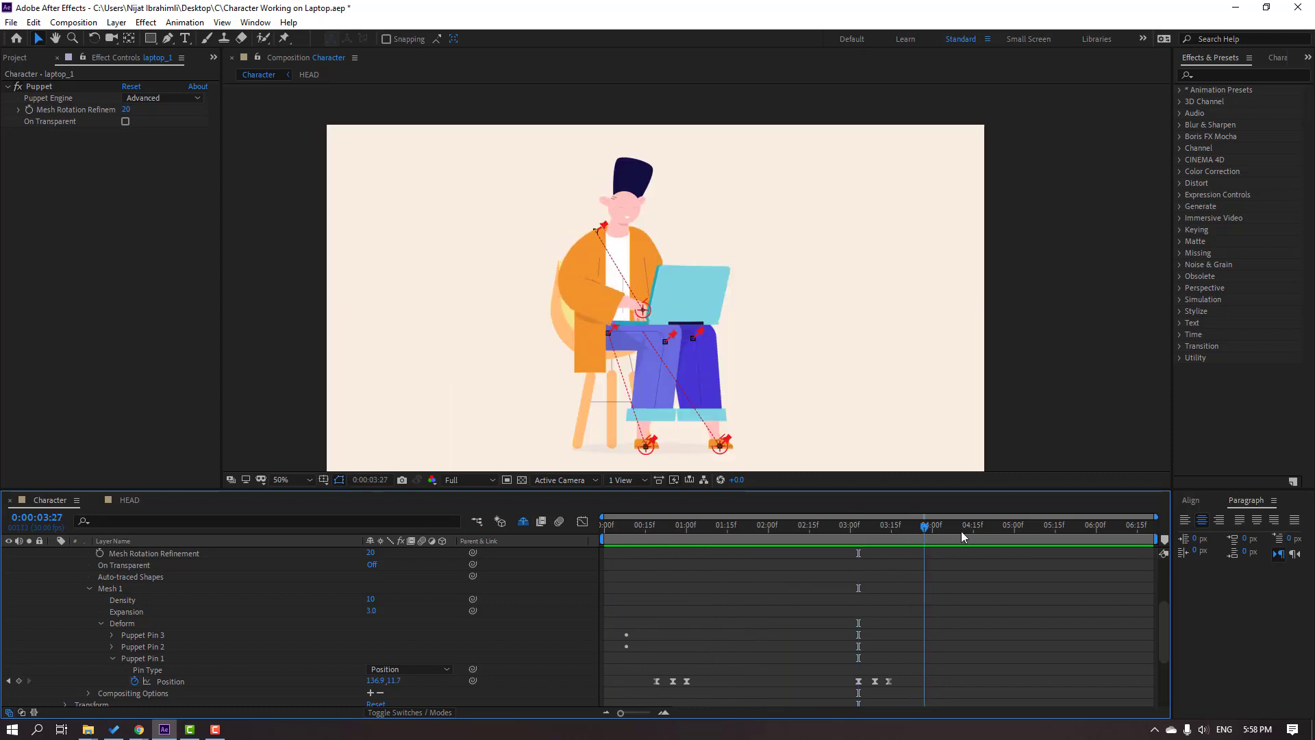
End the Character composition's work area at 4:29 and collapse the laptop_1 layer's properties
{"action": "left_click", "coordinate": [994, 529]}
{"action": "mouse_move", "coordinate": [996, 529]}
{"action": "left_mouse_down"}
{"action": "mouse_move", "coordinate": [1061, 532]}
{"action": "mouse_move", "coordinate": [1014, 538]}
{"action": "left_mouse_up"}
{"action": "key", "text": "n"}
{"action": "key", "text": "n"}
{"action": "scroll", "coordinate": [47, 575], "scroll_direction": "up", "scroll_amount": 3}
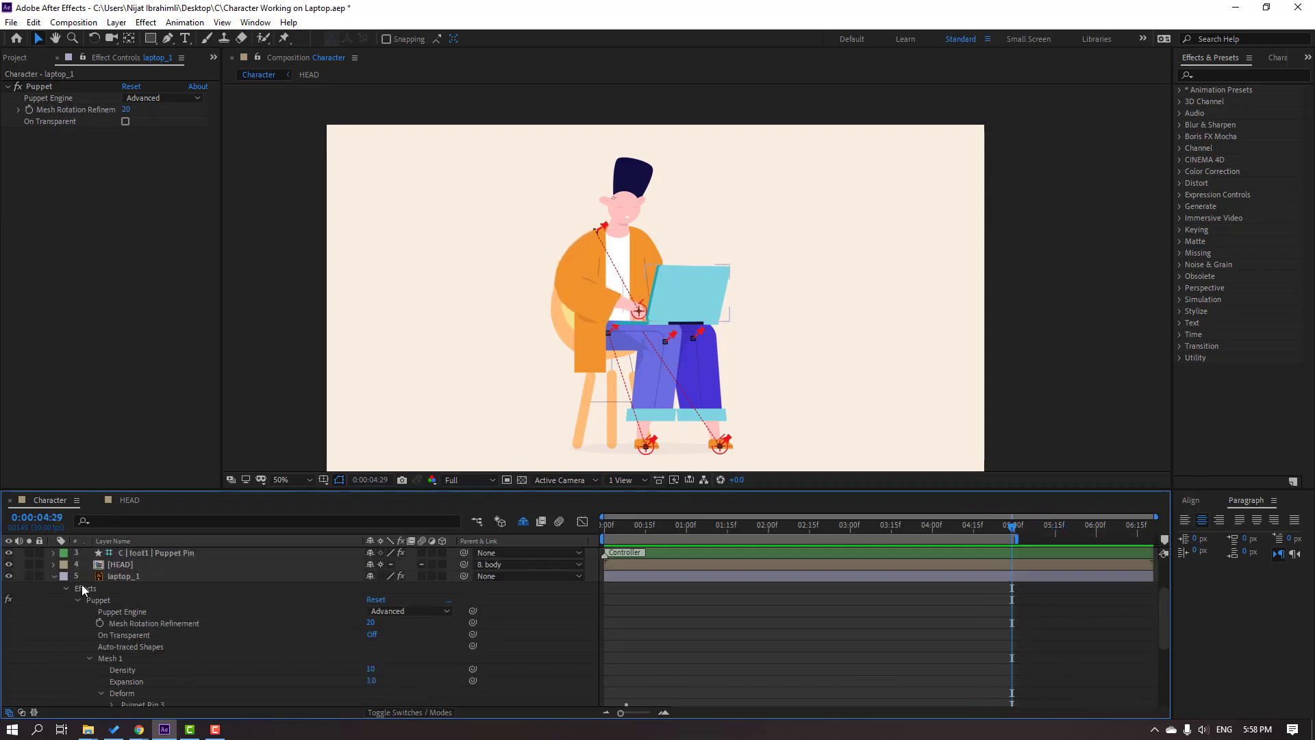
{"action": "left_click", "coordinate": [54, 611]}
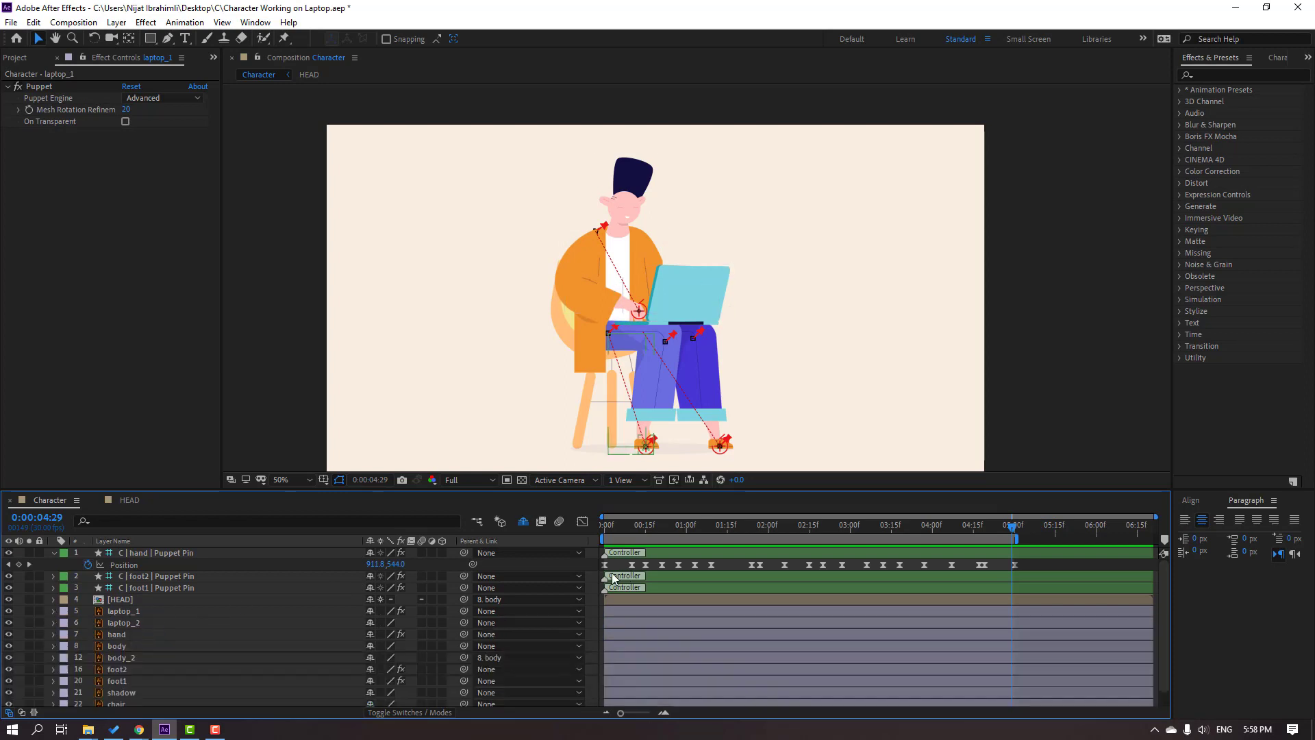
Start animating the HEAD layer's rotation with a 0° keyframe on 0:00
{"action": "key", "text": "period"}
{"action": "left_click", "coordinate": [558, 129]}
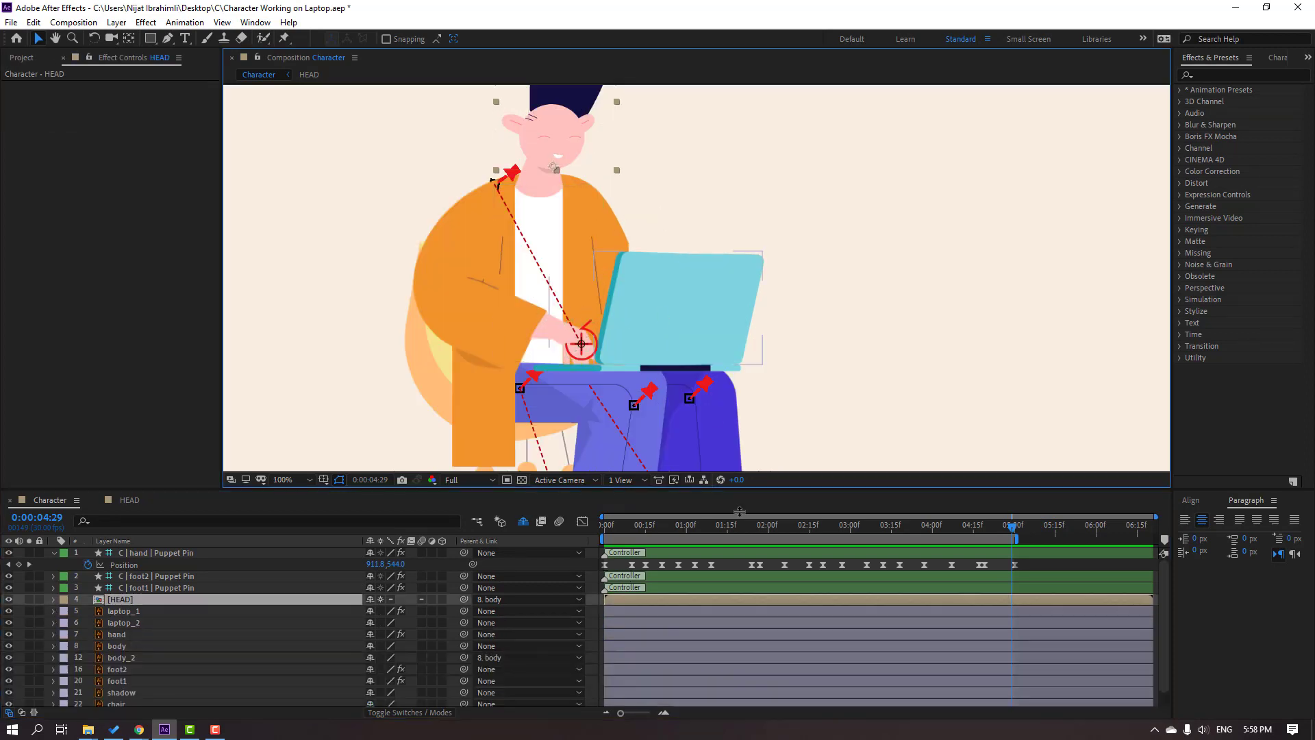
{"action": "left_click", "coordinate": [603, 529]}
{"action": "left_click", "coordinate": [597, 528]}
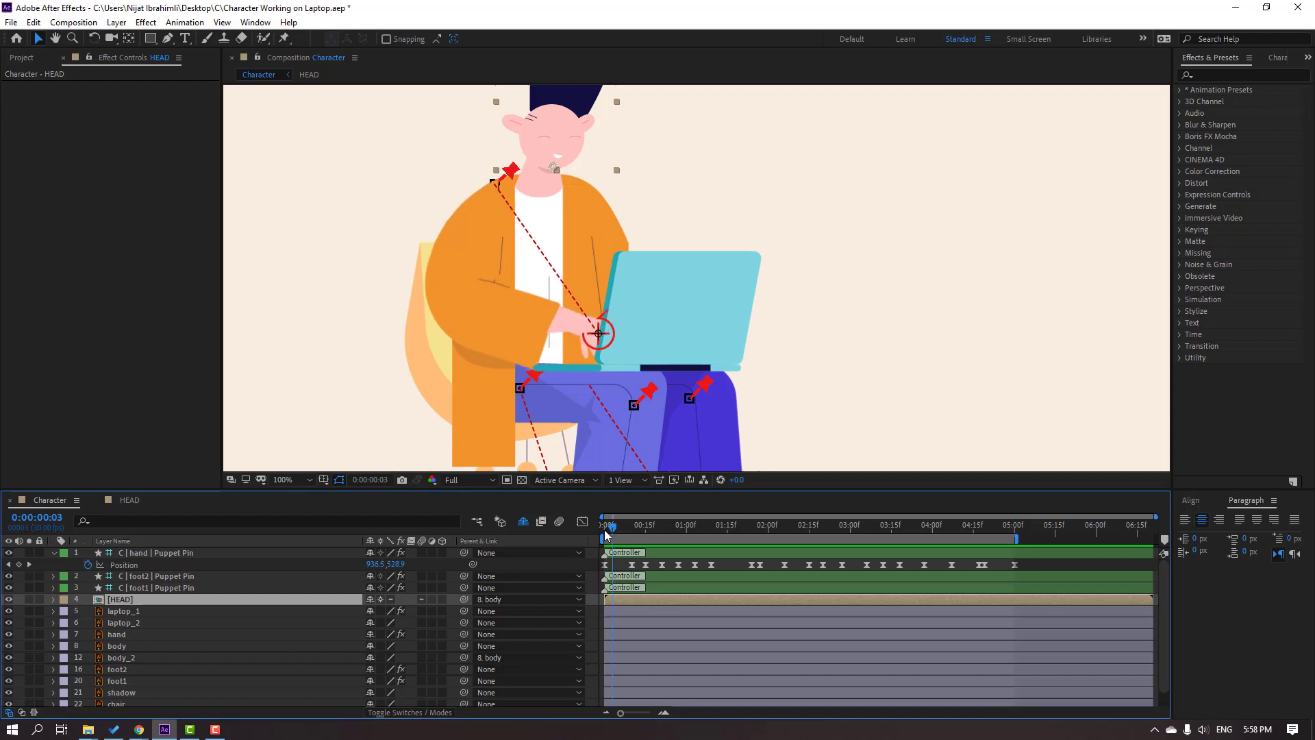
{"action": "key", "text": "r"}
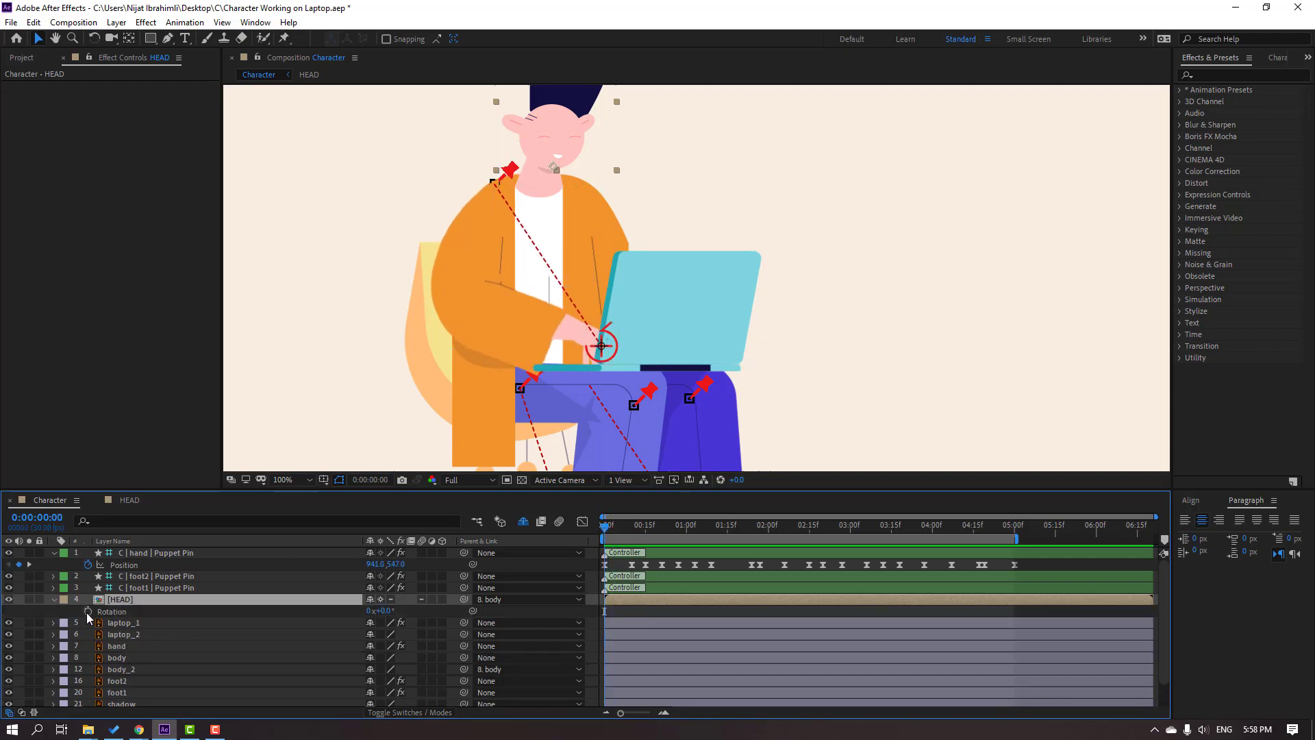
{"action": "left_click", "coordinate": [88, 611]}
Add a second HEAD rotation keyframe about eight frames after the first and apply Easy Ease to both
{"action": "left_click_drag", "start_coordinate": [611, 533], "coordinate": [631, 538]}
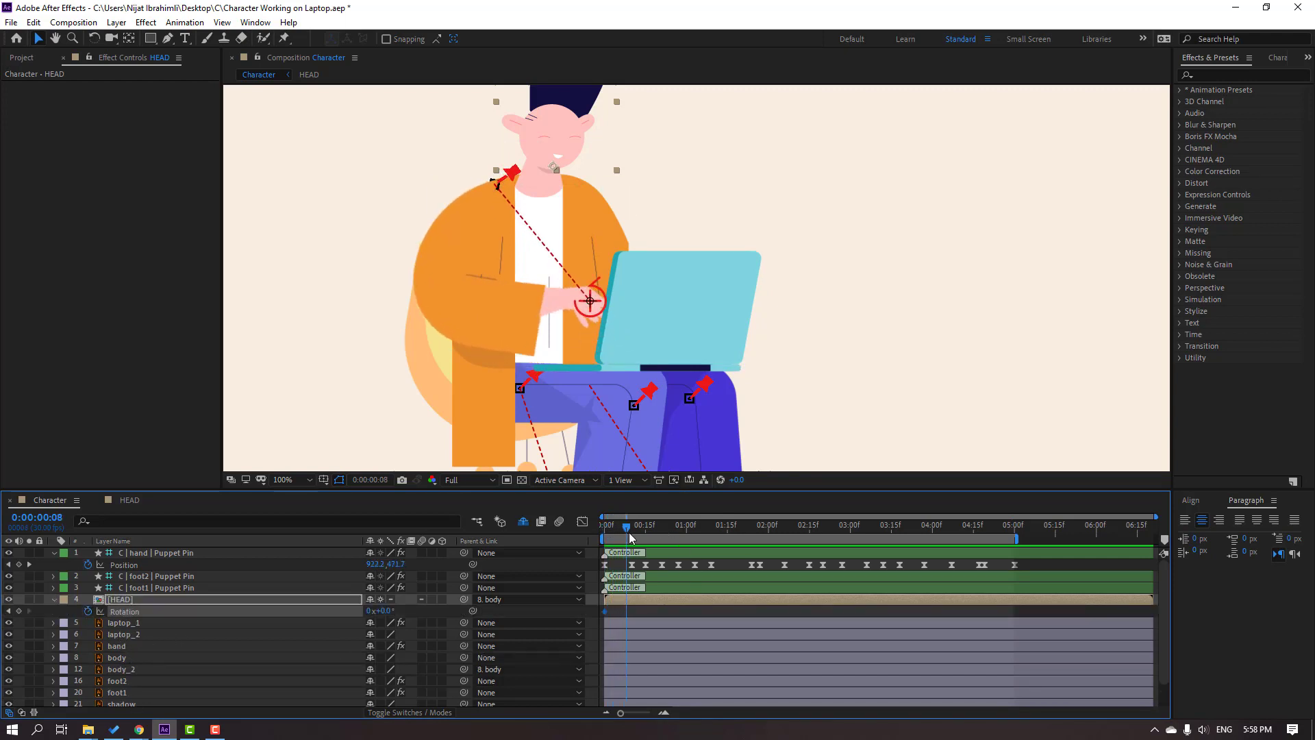
{"action": "left_click_drag", "start_coordinate": [386, 612], "coordinate": [394, 611]}
{"action": "left_click_drag", "start_coordinate": [631, 538], "coordinate": [598, 528]}
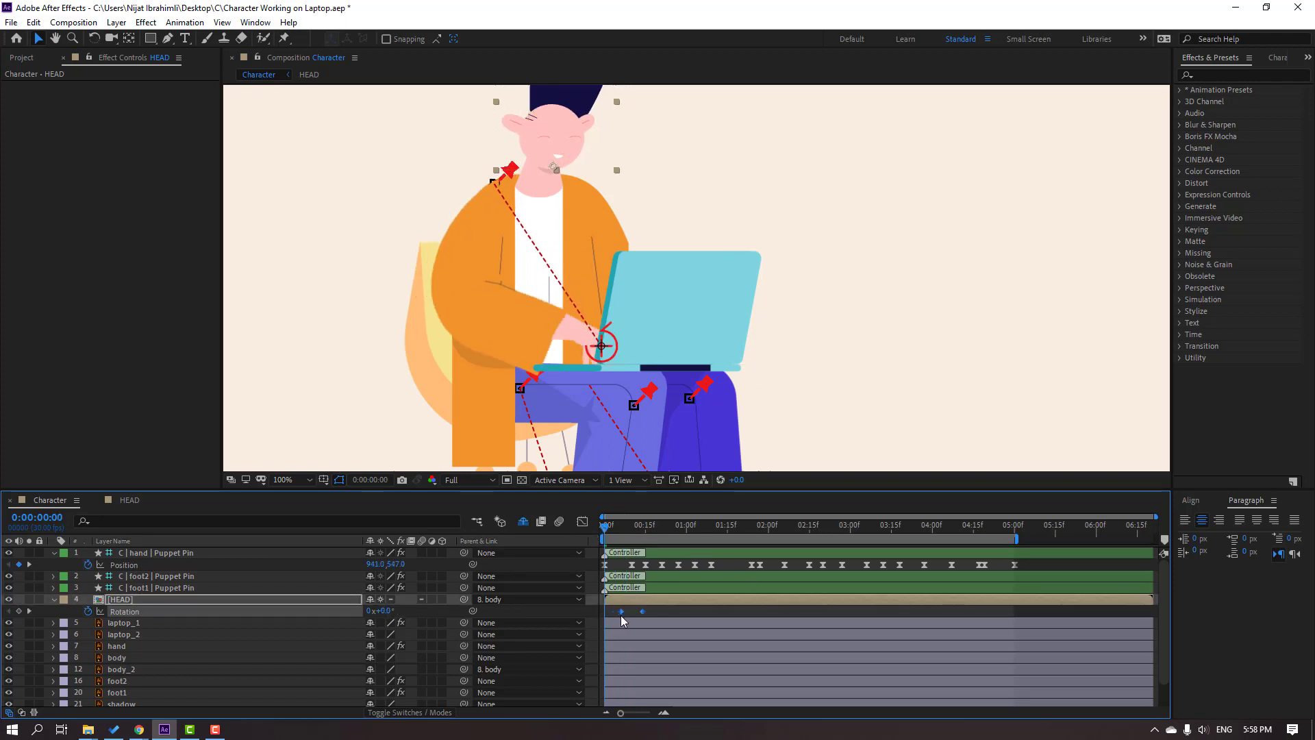
{"action": "right_click", "coordinate": [645, 611]}
{"action": "mouse_move", "coordinate": [720, 600]}
{"action": "left_click", "coordinate": [894, 509]}
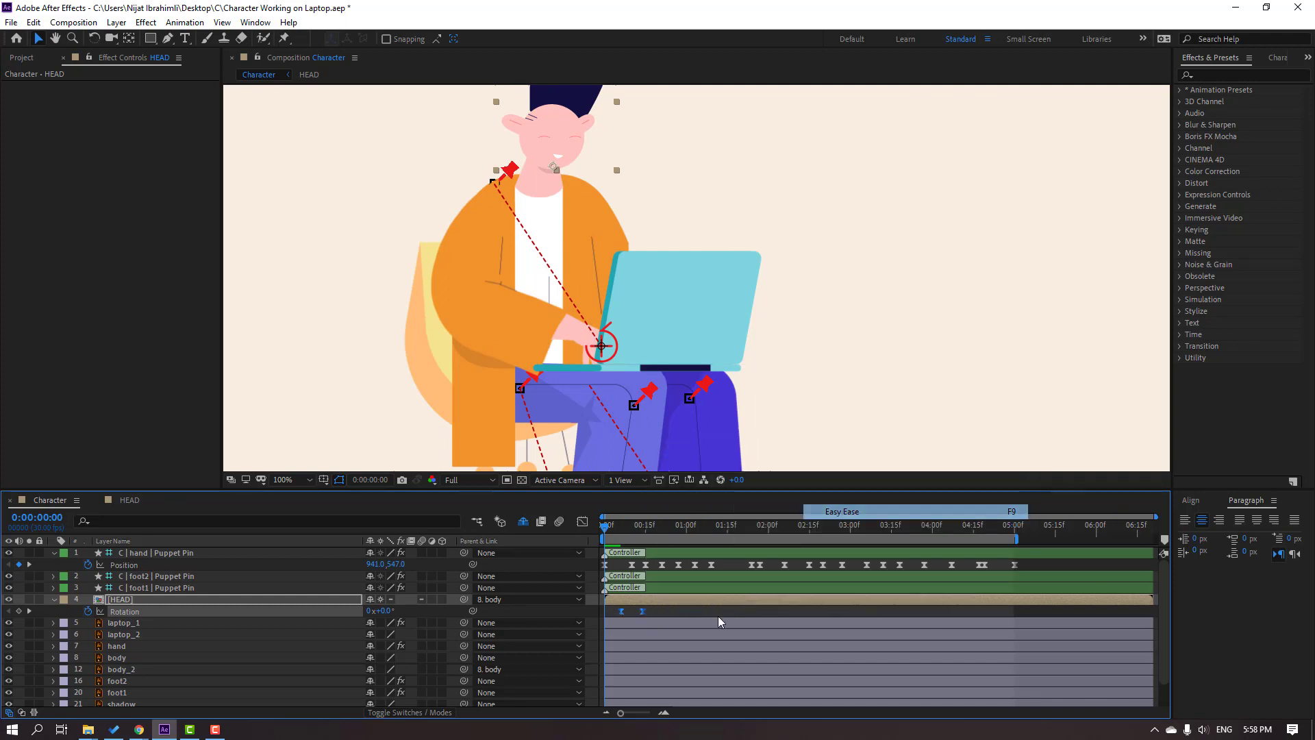
Preview the eased head rotation, both close up and with the whole character in view
{"action": "key", "text": "space"}
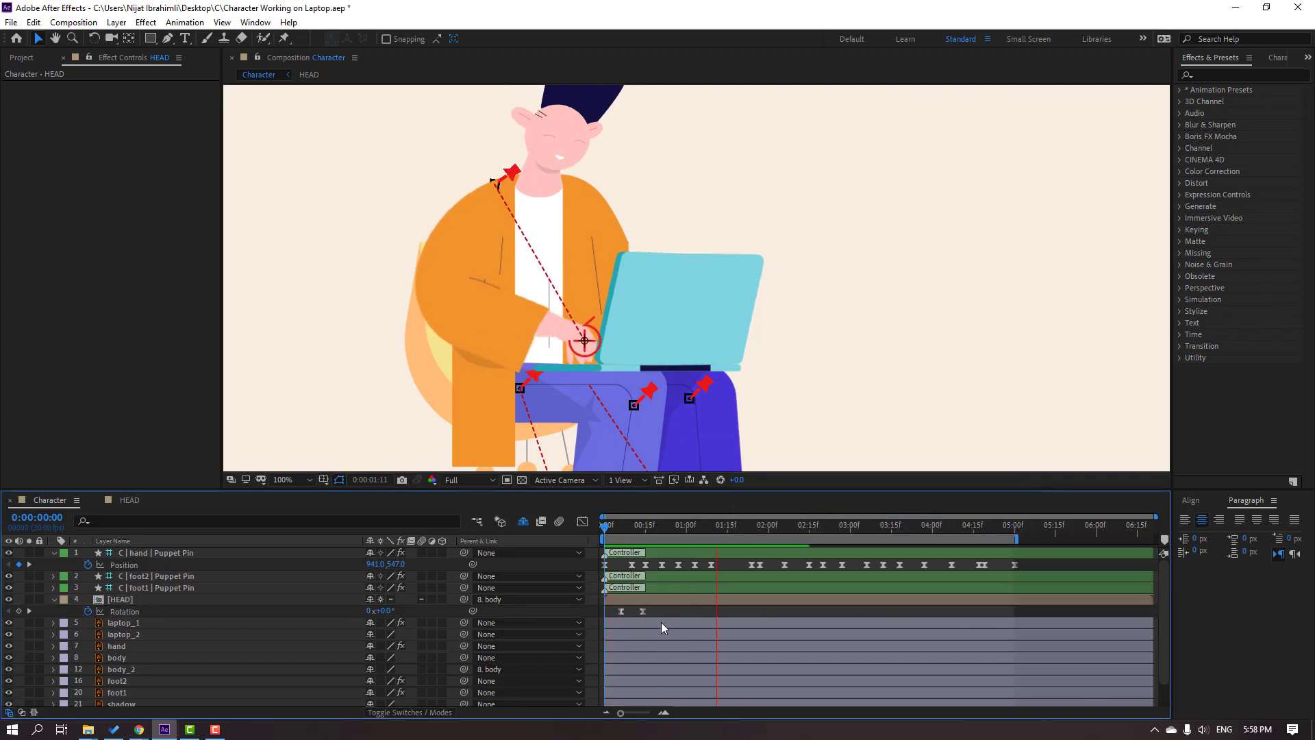
{"action": "key", "text": "space"}
{"action": "scroll", "coordinate": [496, 261], "scroll_direction": "down", "scroll_amount": 1}
{"action": "key", "text": "space"}
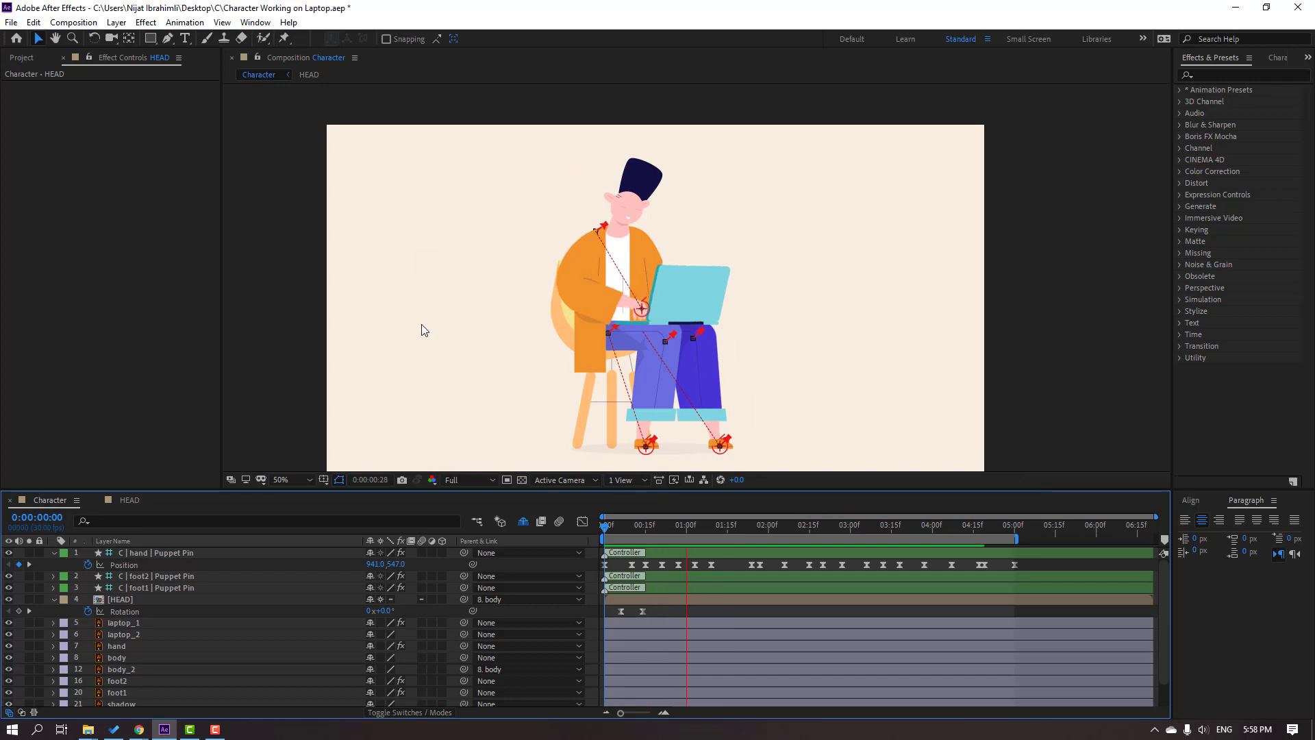
{"action": "scroll", "coordinate": [411, 323], "scroll_direction": "up", "scroll_amount": 1}
{"action": "key", "text": "space"}
Reshape the HEAD rotation speed curve in the Graph Editor, giving the second keyframe an incoming influence of about 71%, and preview it
{"action": "left_click_drag", "start_coordinate": [656, 611], "coordinate": [615, 614]}
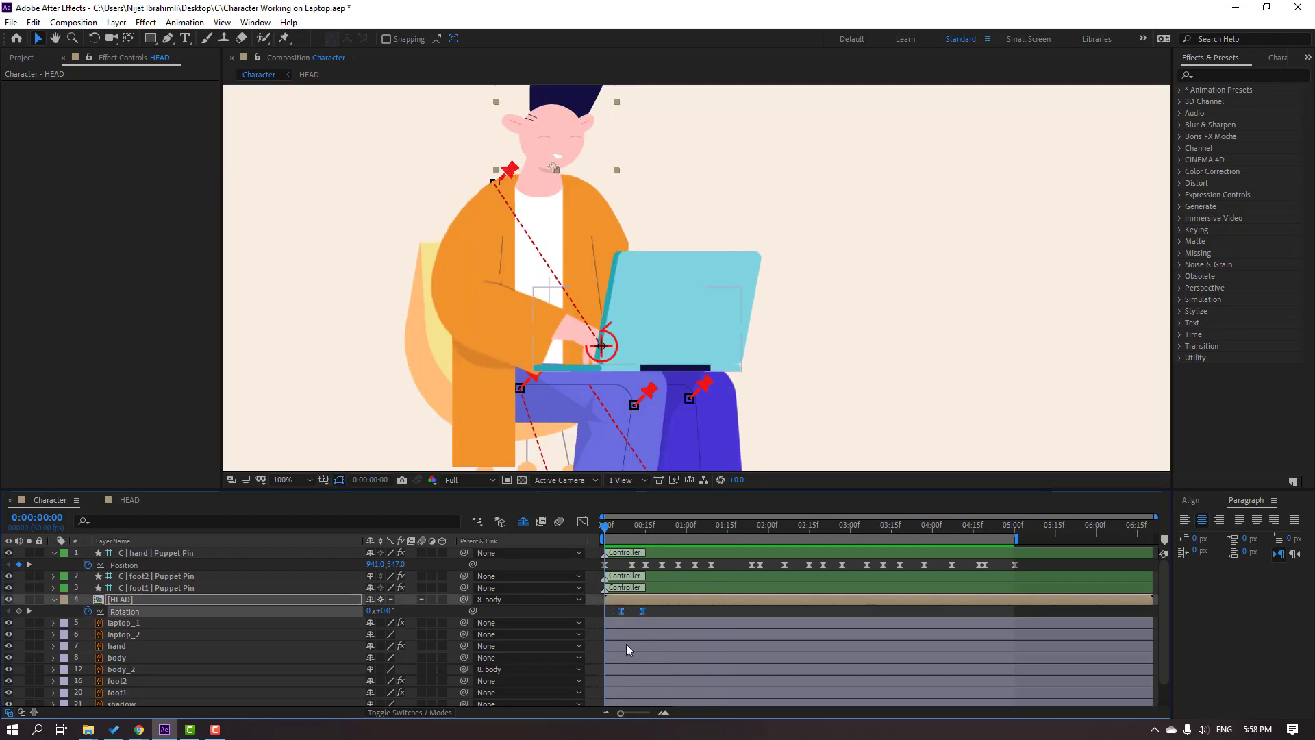
{"action": "left_click", "coordinate": [584, 522]}
{"action": "scroll", "coordinate": [660, 666], "scroll_direction": "up", "scroll_amount": 5}
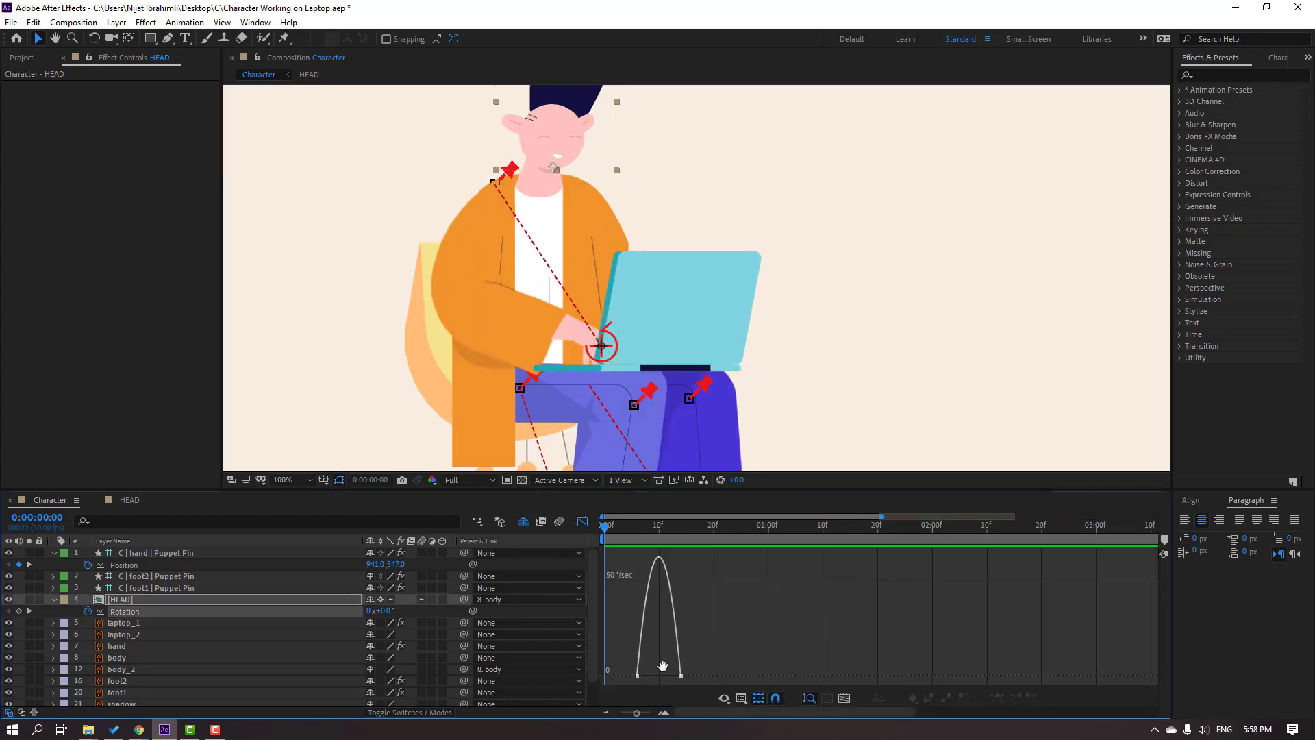
{"action": "left_click", "coordinate": [756, 676]}
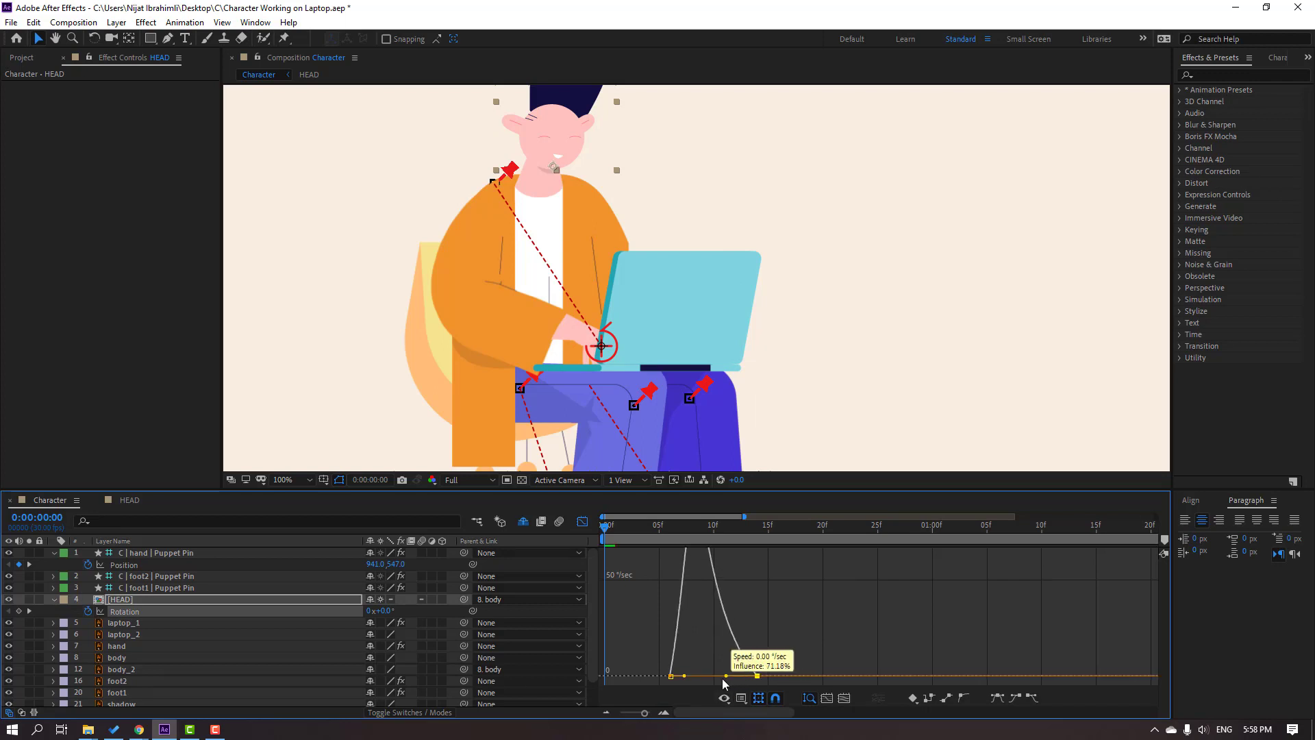
{"action": "scroll", "coordinate": [787, 640], "scroll_direction": "down", "scroll_amount": 5}
{"action": "key", "text": "space"}
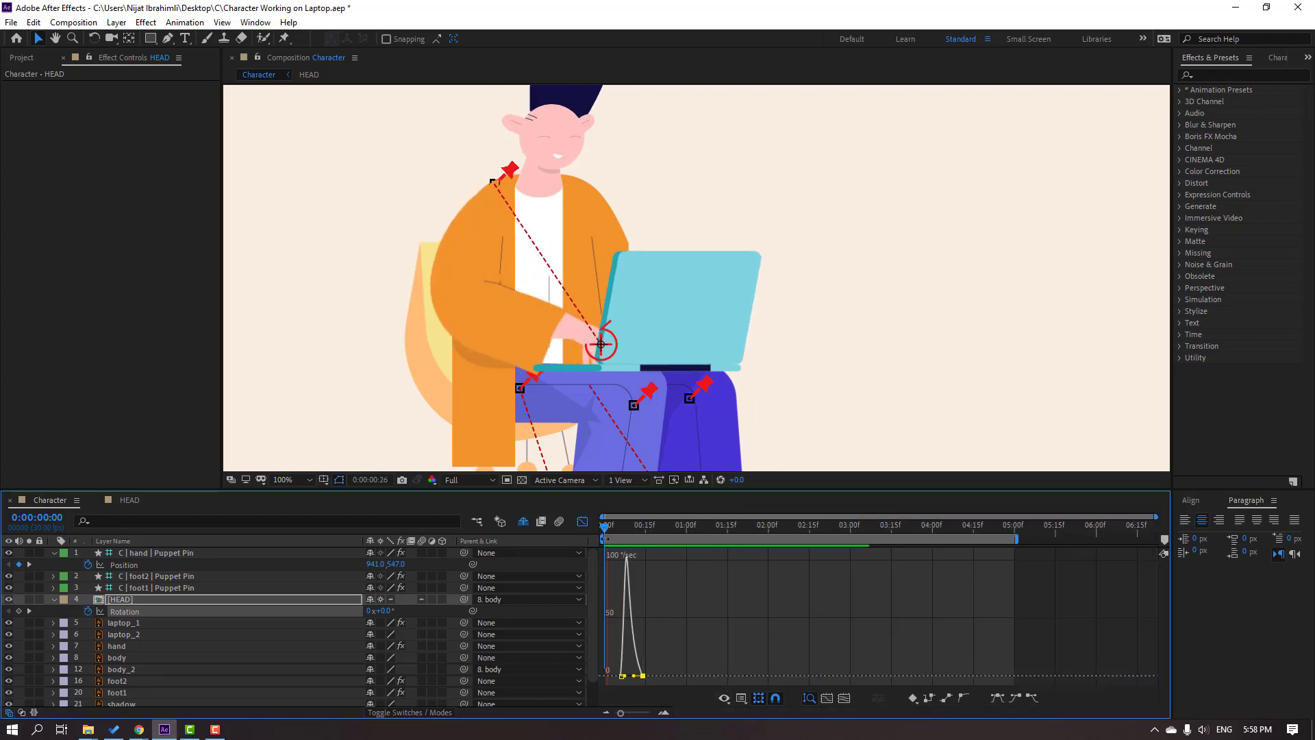
{"action": "left_click", "coordinate": [582, 521]}
{"action": "key", "text": "space"}
Move the second HEAD rotation keyframe to 0:18 and preview the slower turn
{"action": "left_click", "coordinate": [650, 613]}
{"action": "mouse_move", "coordinate": [641, 611]}
{"action": "left_mouse_down"}
{"action": "mouse_move", "coordinate": [670, 611]}
{"action": "mouse_move", "coordinate": [654, 610]}
{"action": "left_mouse_up"}
{"action": "key", "text": "space"}
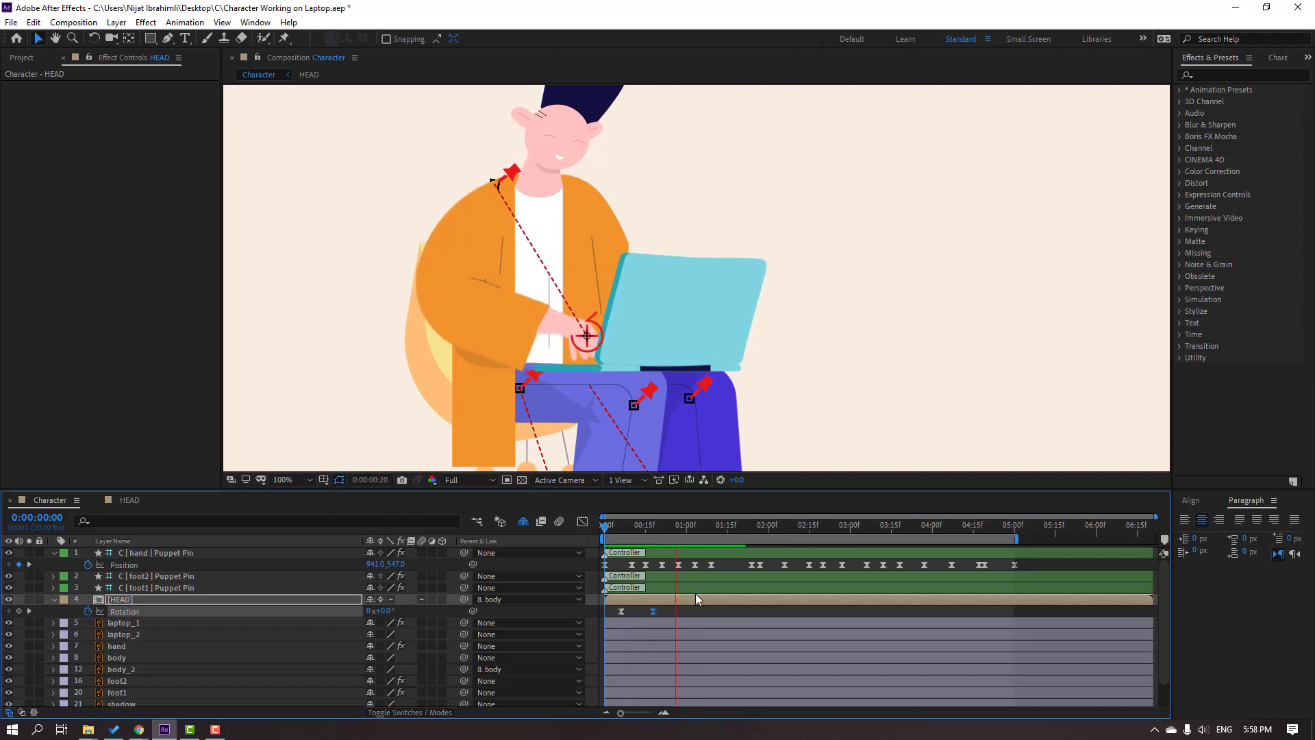
Reveal the HEAD layer's Position alongside Rotation and start animating it with a keyframe of 76.2, 34.8 on 0:06
{"action": "left_click", "coordinate": [622, 535]}
{"action": "left_click_drag", "start_coordinate": [622, 535], "coordinate": [620, 536]}
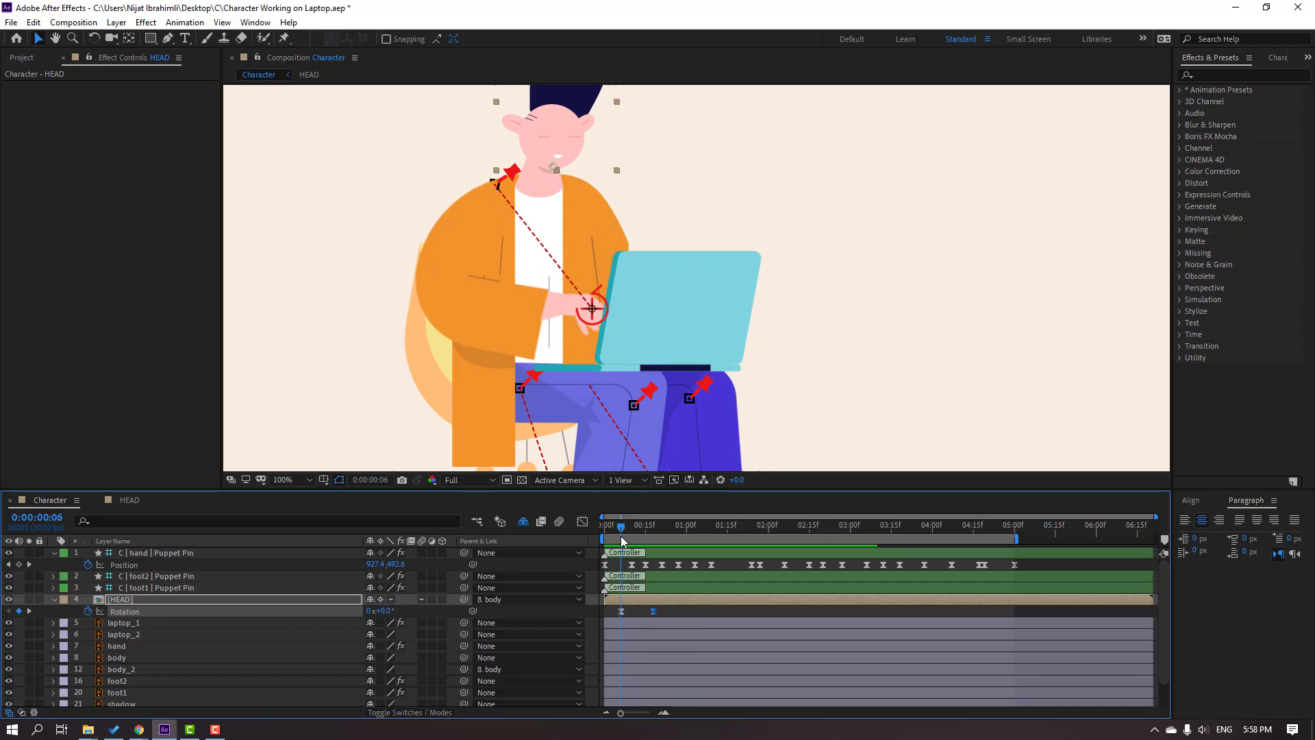
{"action": "left_click", "coordinate": [127, 601]}
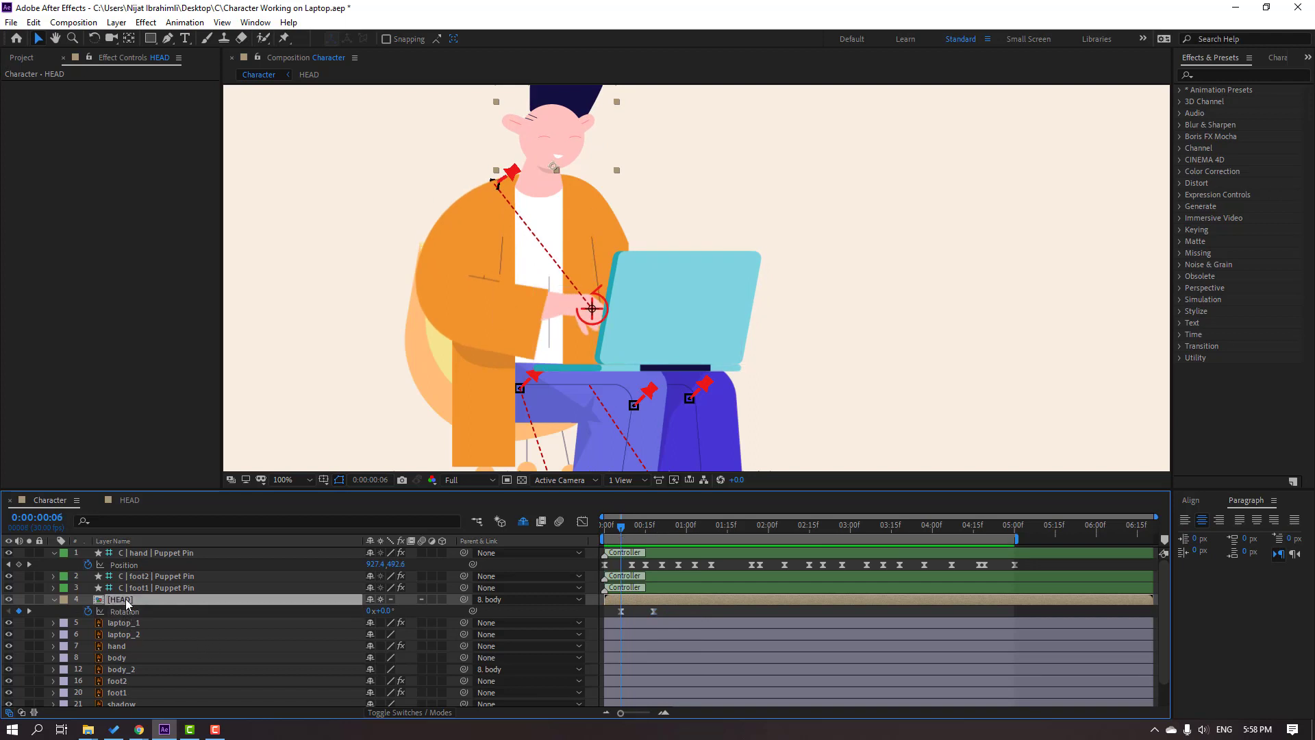
{"action": "key", "text": "shift+p"}
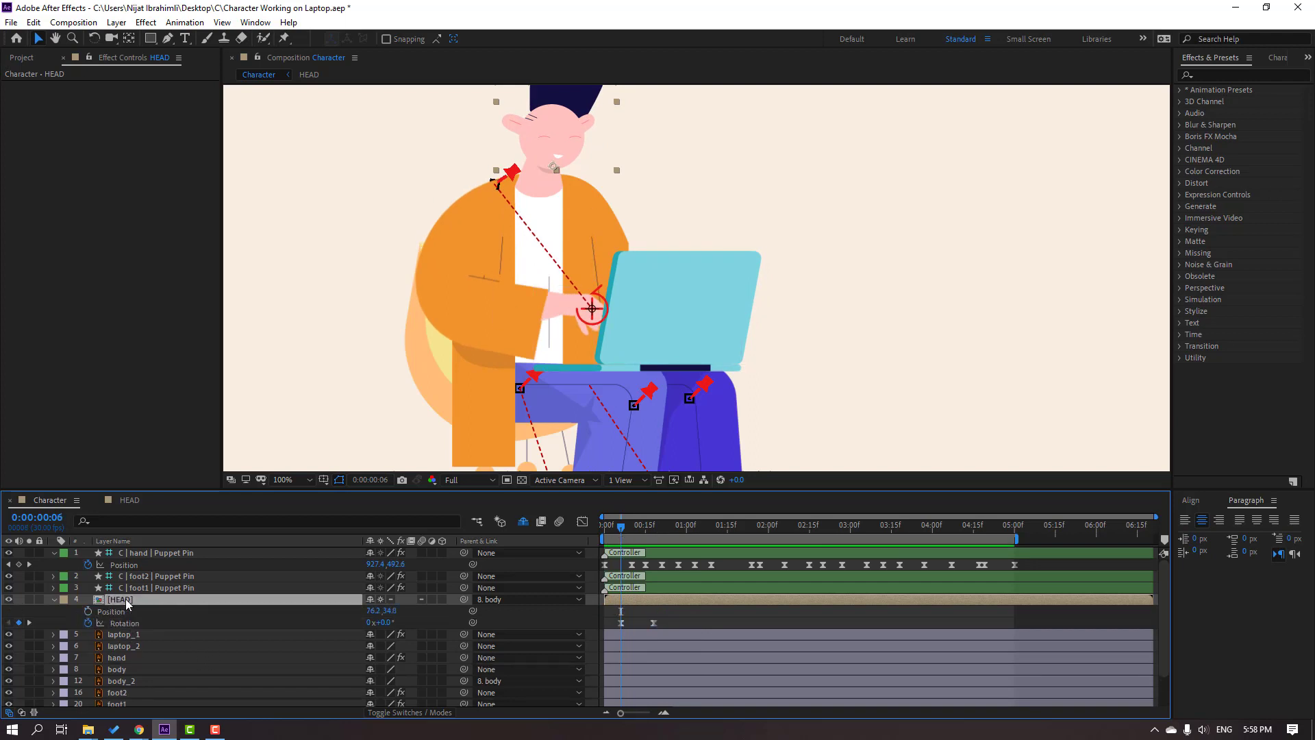
{"action": "left_click", "coordinate": [86, 611]}
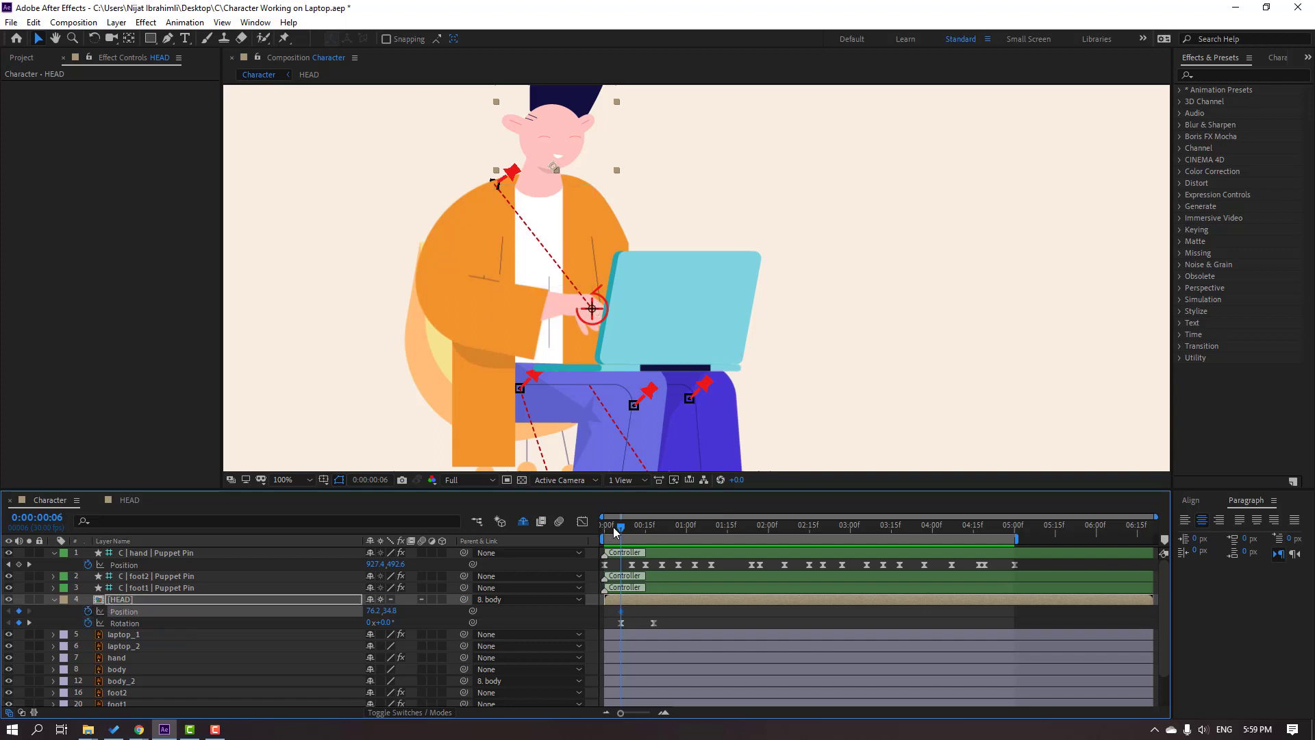
Nudge the head down to Position 76.2, 42.8 on 0:12
{"action": "left_click_drag", "start_coordinate": [630, 534], "coordinate": [637, 535]}
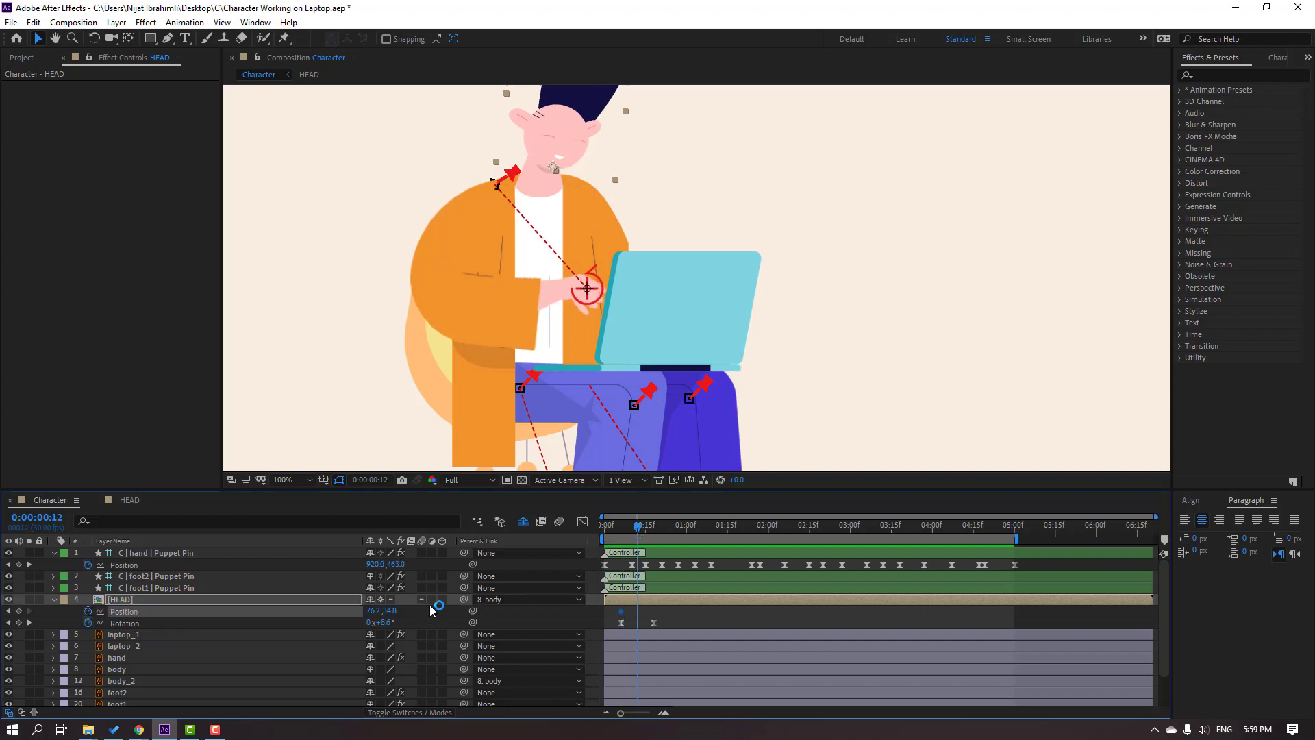
{"action": "key", "text": "Down"}
{"action": "key", "text": "Down"}
{"action": "key", "text": "Down"}
{"action": "key", "text": "Down"}
{"action": "key", "text": "Down"}
{"action": "key", "text": "Down"}
{"action": "key", "text": "Down"}
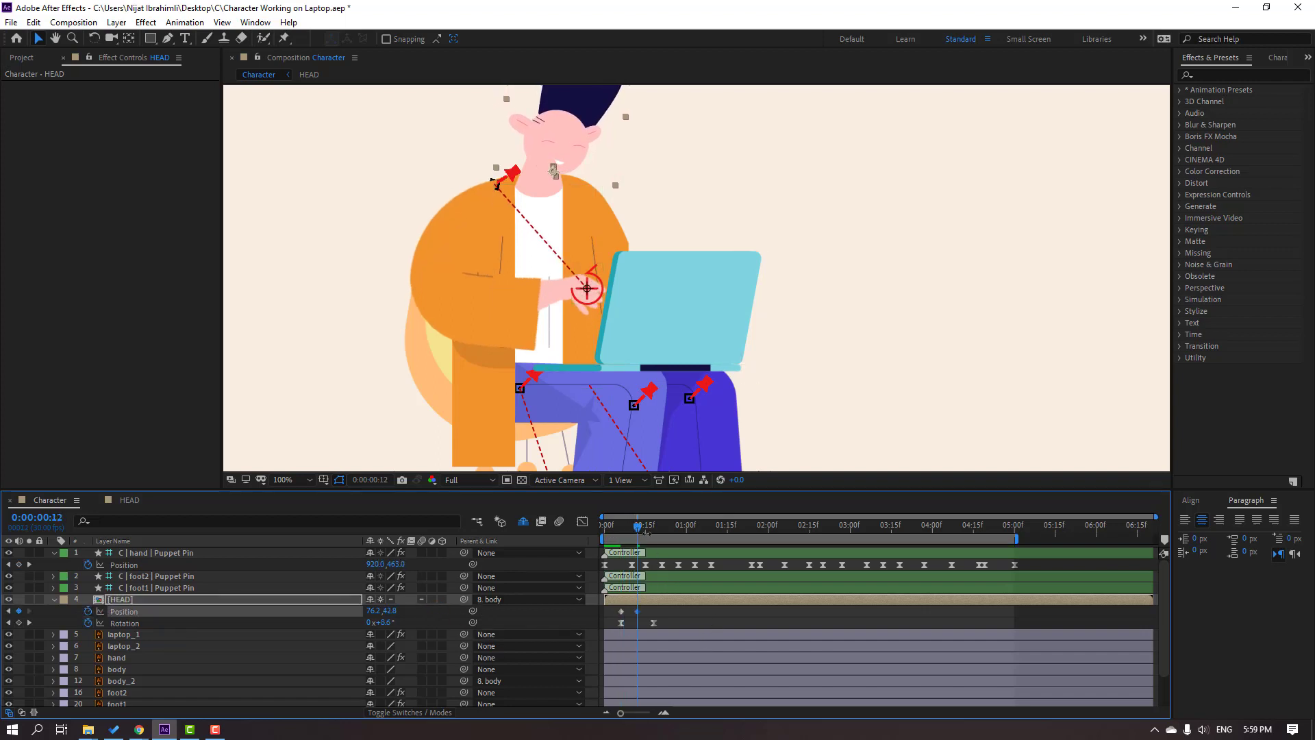
Copy the first HEAD Position keyframe to 0:18, apply Easy Ease to all three Position keyframes, and preview
{"action": "left_click_drag", "start_coordinate": [646, 533], "coordinate": [654, 535]}
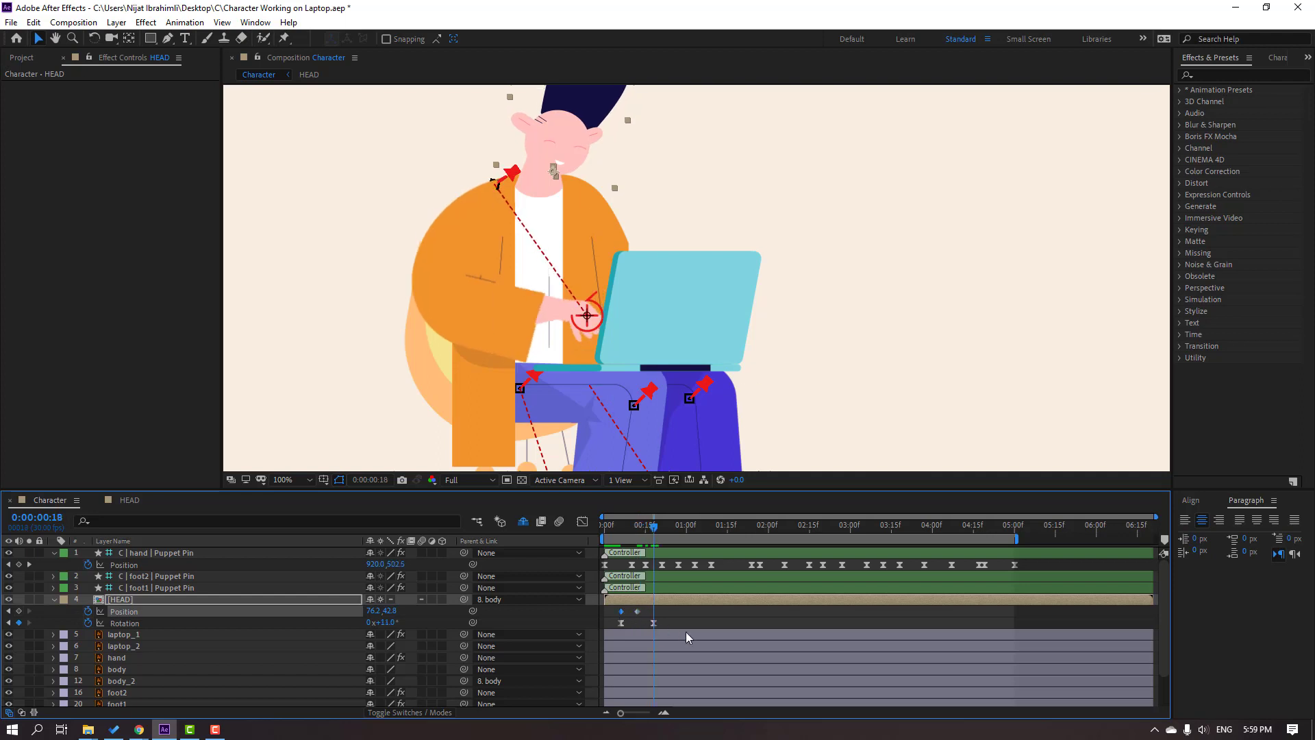
{"action": "right_click", "coordinate": [622, 611]}
{"action": "mouse_move", "coordinate": [664, 609]}
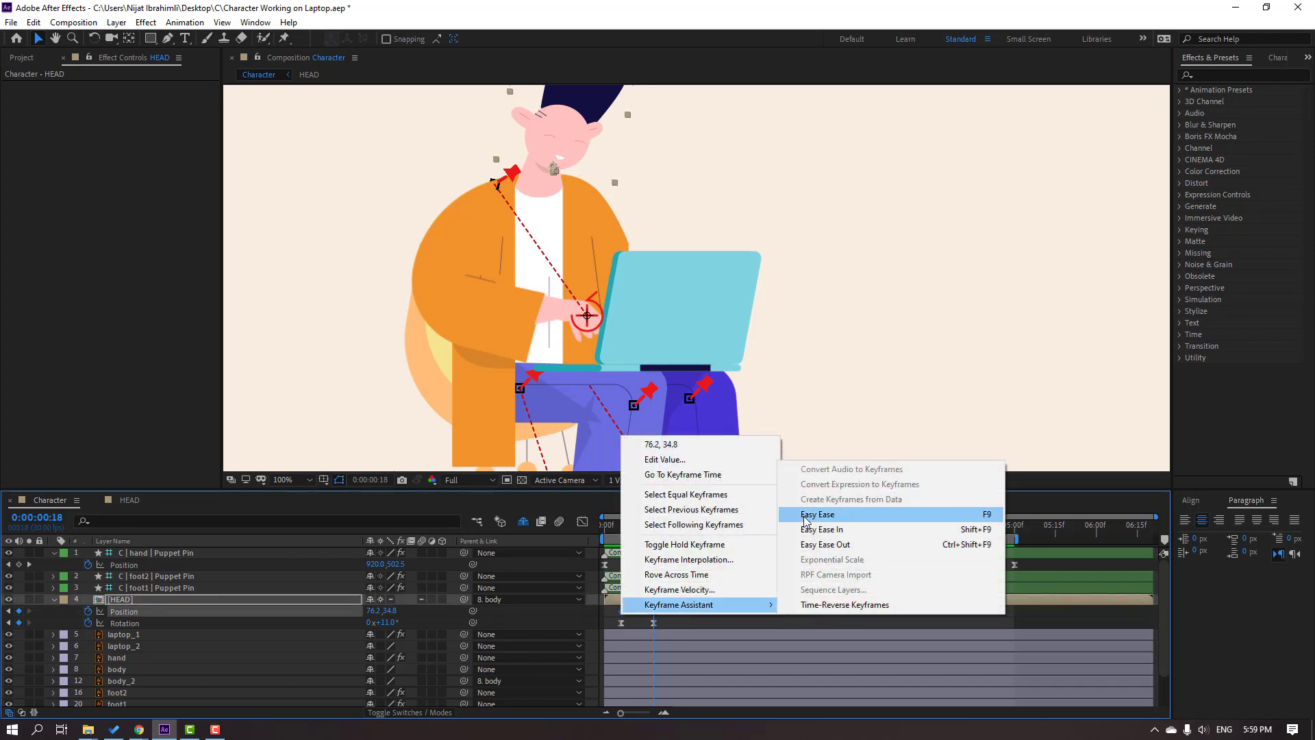
{"action": "left_click", "coordinate": [806, 516]}
{"action": "left_click", "coordinate": [720, 611]}
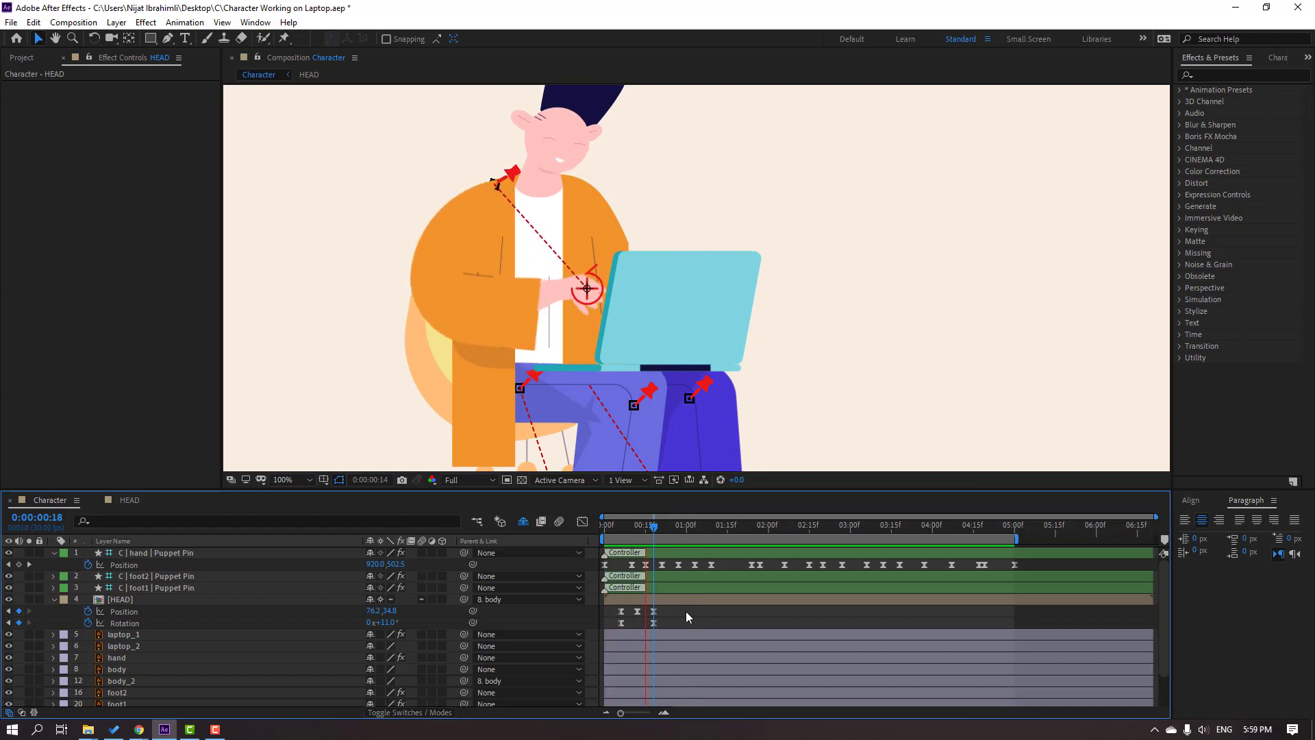
Soften the head dip by setting the middle Position keyframe on 0:12 to 76.2, 40.8, and preview the whole character
{"action": "left_click", "coordinate": [640, 529]}
{"action": "left_click_drag", "start_coordinate": [640, 531], "coordinate": [637, 531]}
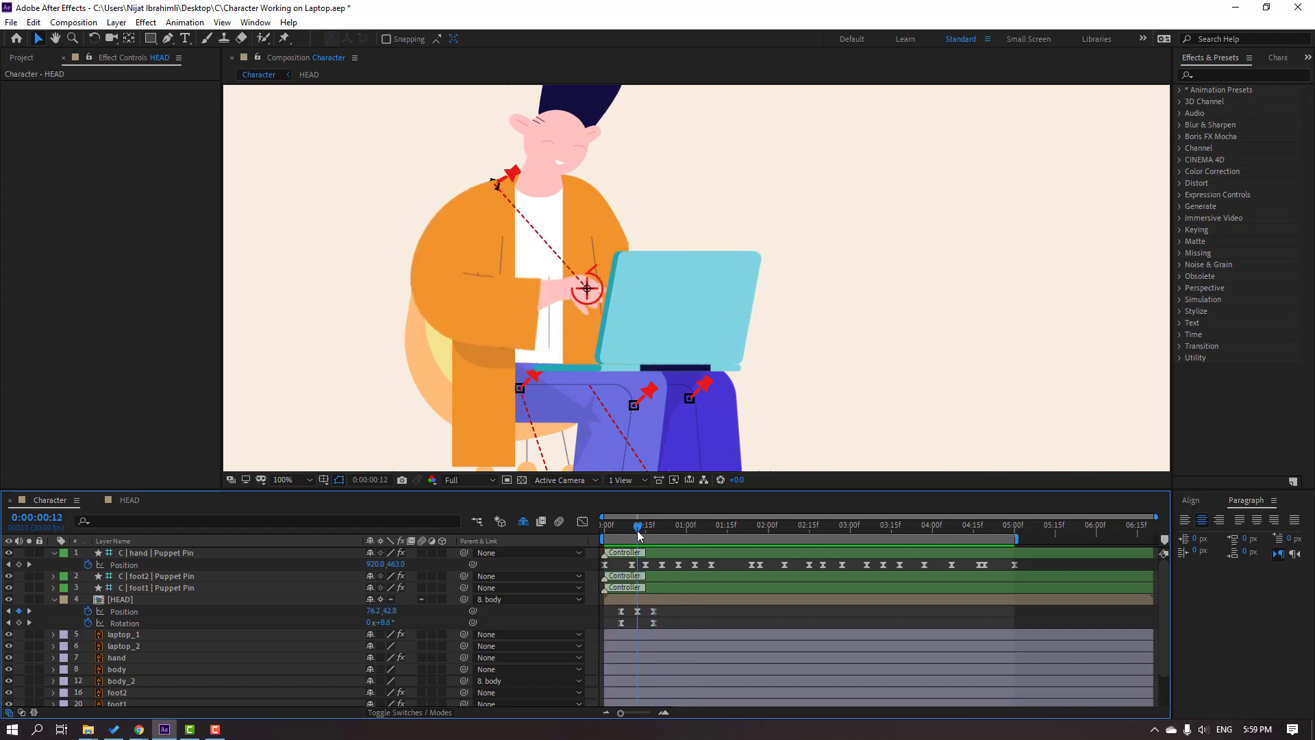
{"action": "left_click", "coordinate": [638, 611]}
{"action": "left_click", "coordinate": [689, 621]}
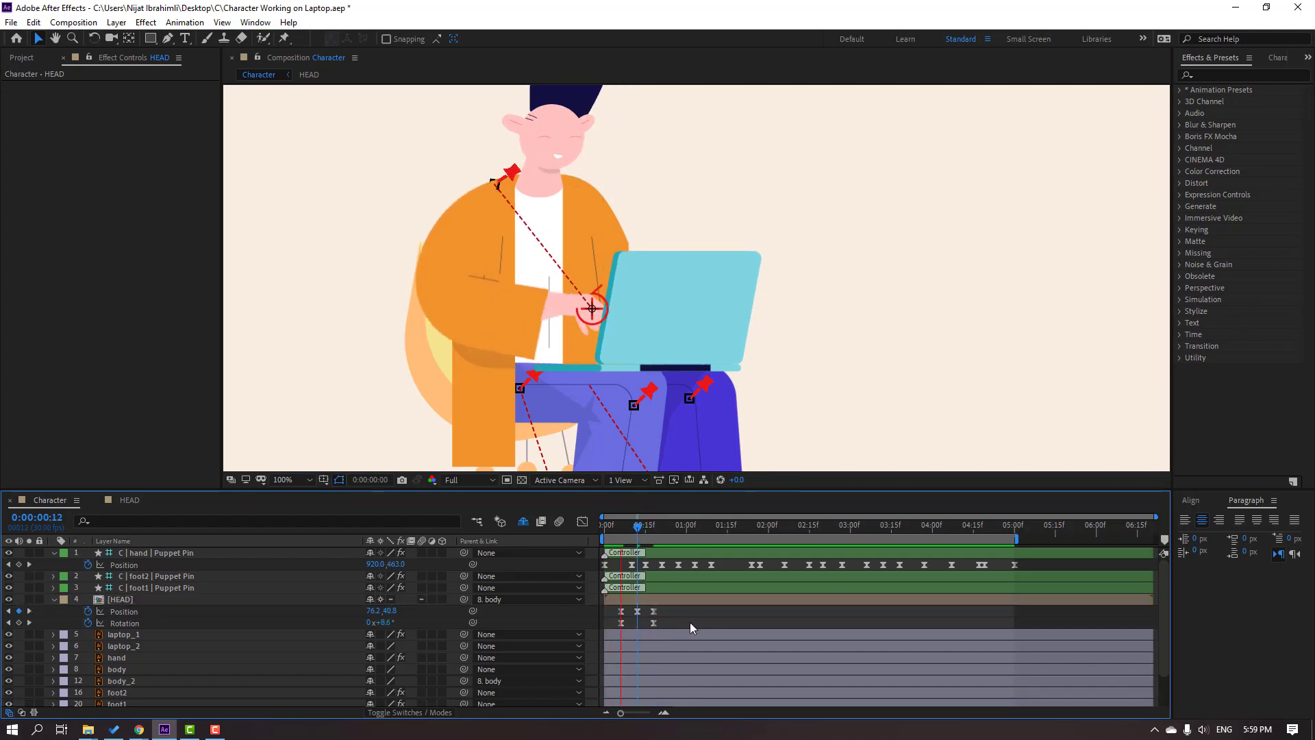
{"action": "scroll", "coordinate": [447, 294], "scroll_direction": "down", "scroll_amount": 1}
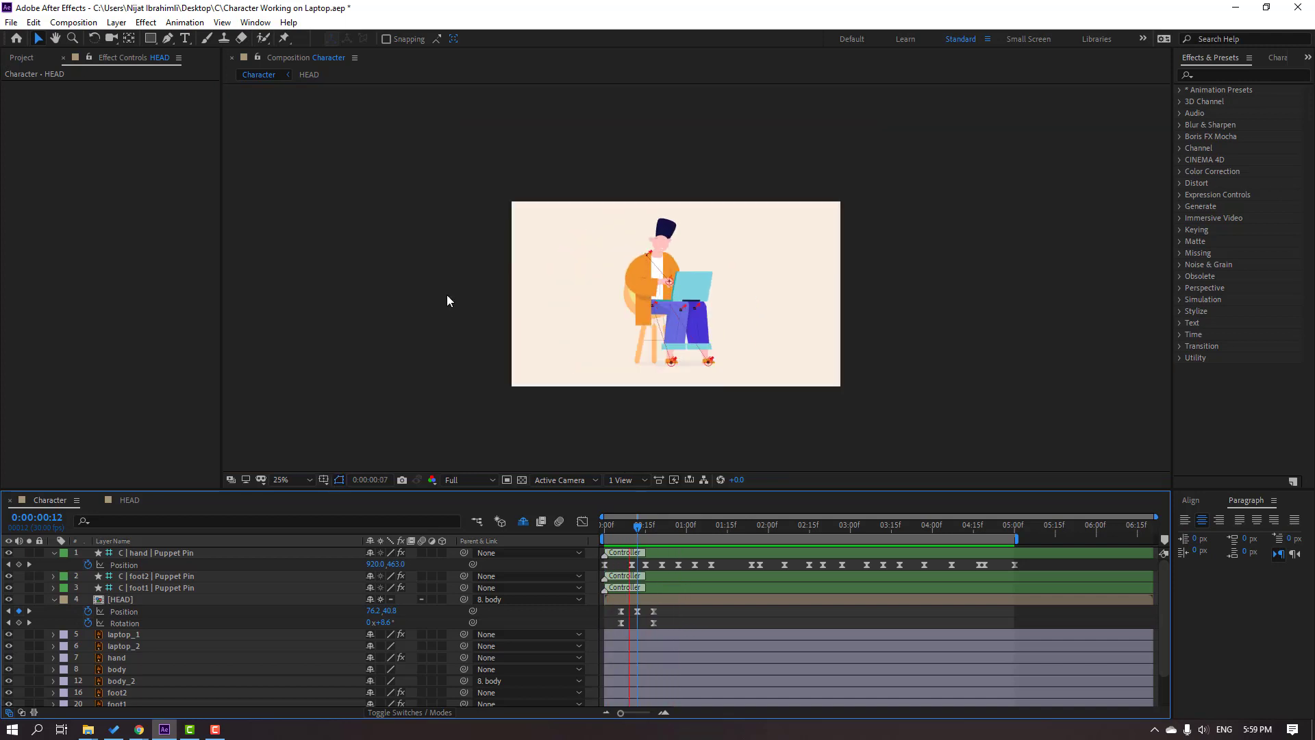
{"action": "scroll", "coordinate": [447, 295], "scroll_direction": "up", "scroll_amount": 1}
{"action": "key", "text": "space"}
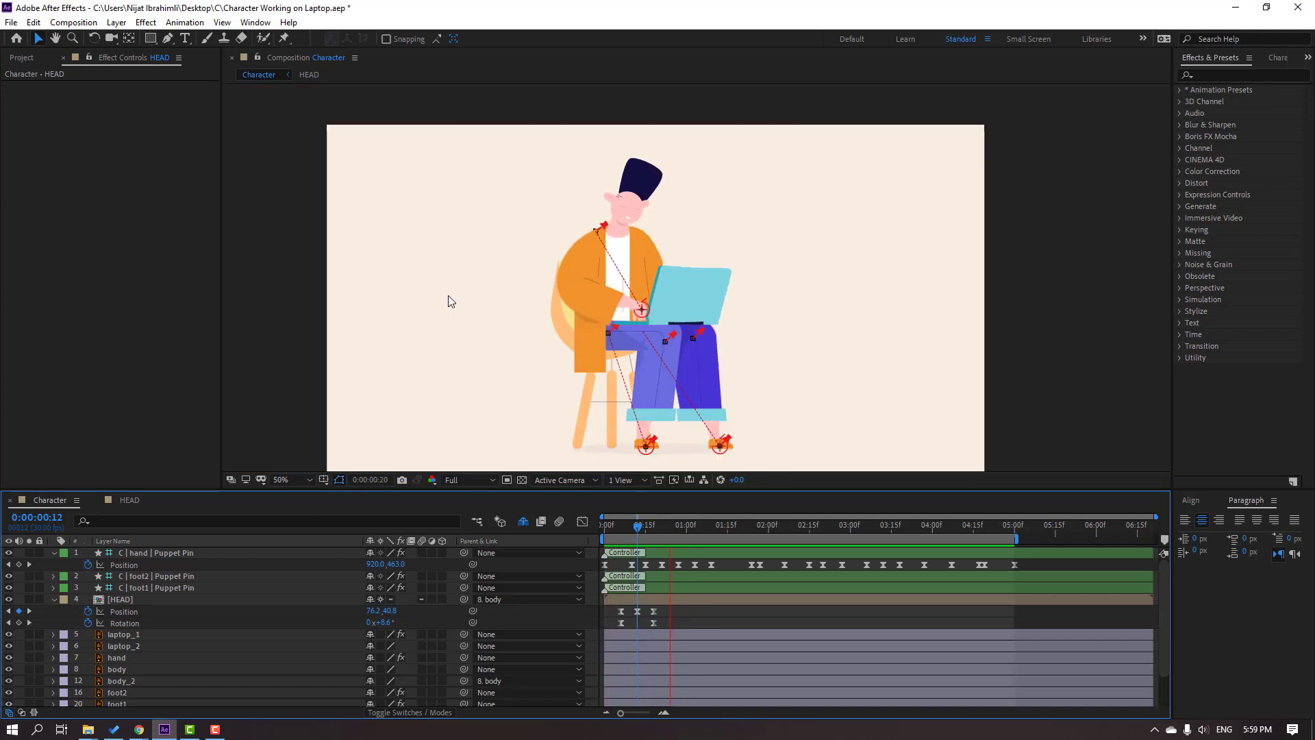
Hold the HEAD rotation with a keyframe on 1:21 and rotate the head back to 1° on 1:29
{"action": "left_click_drag", "start_coordinate": [676, 527], "coordinate": [744, 533]}
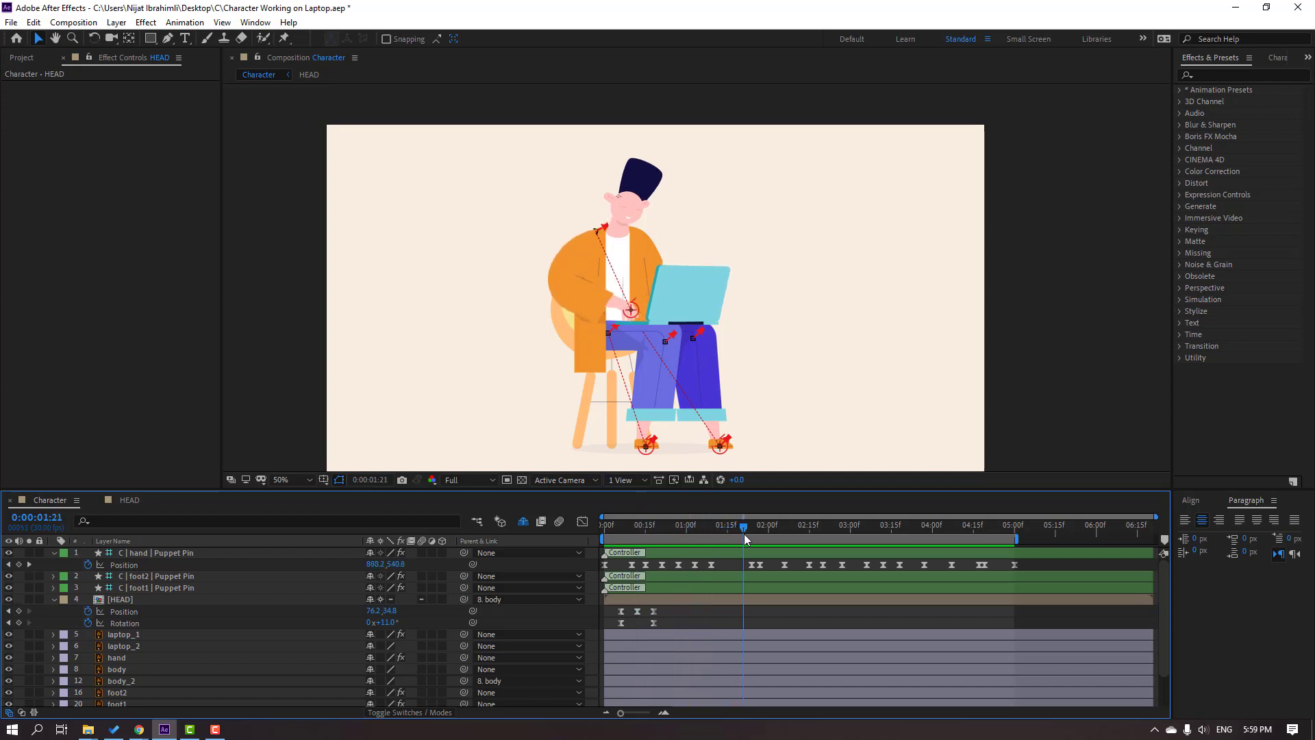
{"action": "left_click", "coordinate": [18, 622]}
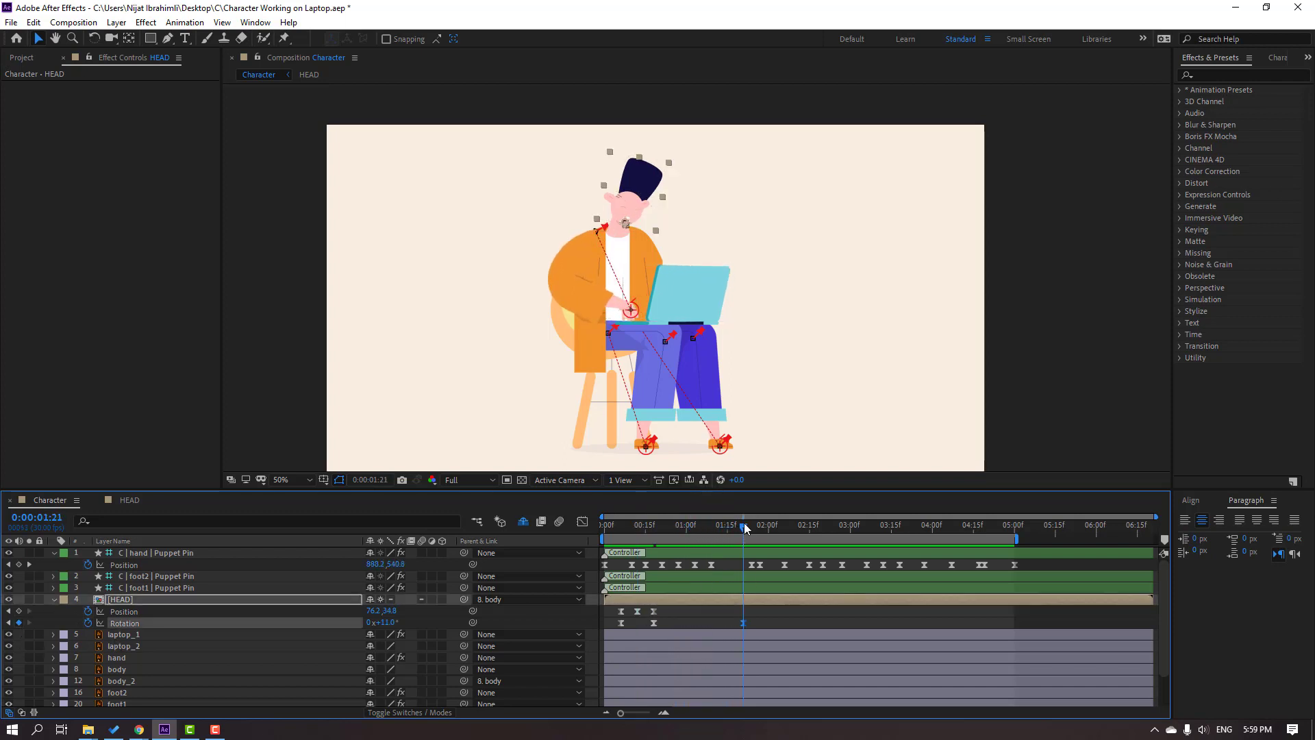
{"action": "left_click_drag", "start_coordinate": [744, 524], "coordinate": [768, 533]}
{"action": "left_click_drag", "start_coordinate": [385, 622], "coordinate": [376, 622]}
Paste the three HEAD Position keyframes starting from 1:21, move the 1° rotation keyframe to their end near 2:03, and preview
{"action": "left_click_drag", "start_coordinate": [661, 613], "coordinate": [597, 615]}
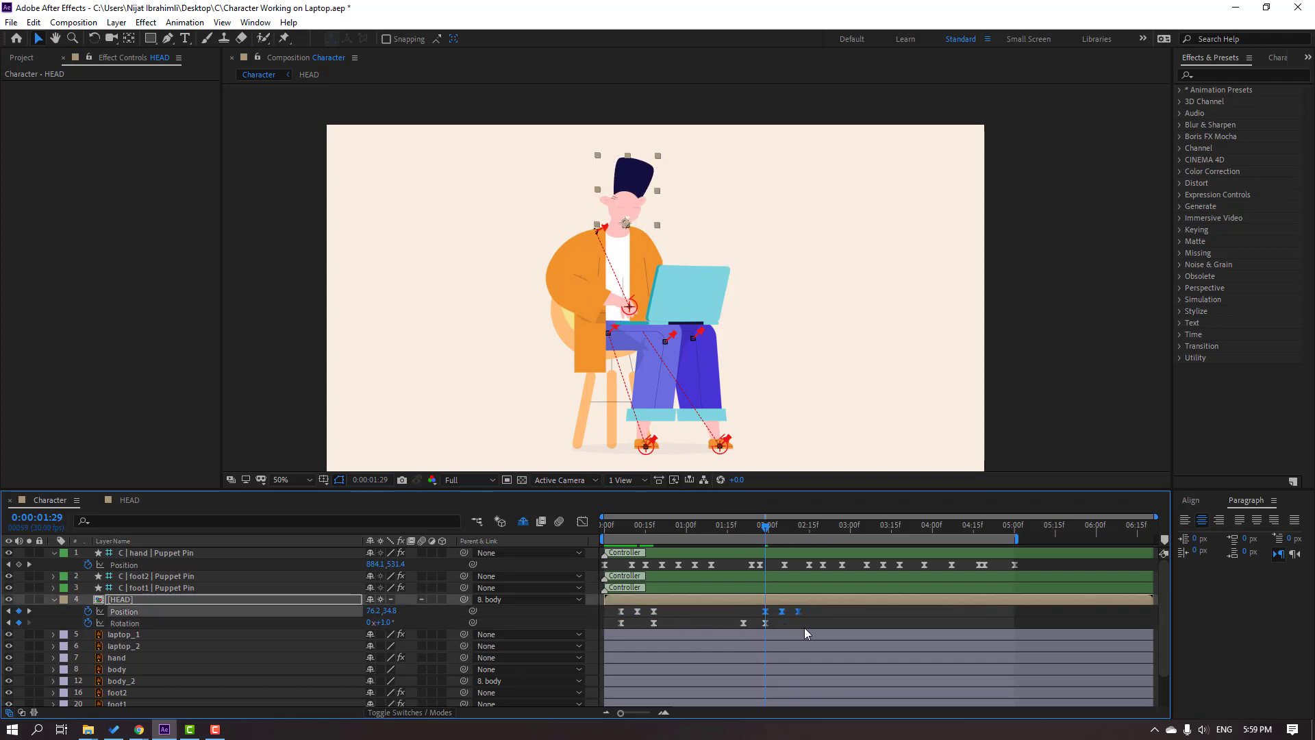
{"action": "scroll", "coordinate": [813, 621], "scroll_direction": "up", "scroll_amount": 2}
{"action": "mouse_move", "coordinate": [799, 614]}
{"action": "left_mouse_down"}
{"action": "mouse_move", "coordinate": [757, 616]}
{"action": "mouse_move", "coordinate": [789, 627]}
{"action": "left_mouse_up"}
{"action": "left_click", "coordinate": [778, 626]}
{"action": "scroll", "coordinate": [818, 622], "scroll_direction": "down", "scroll_amount": 3}
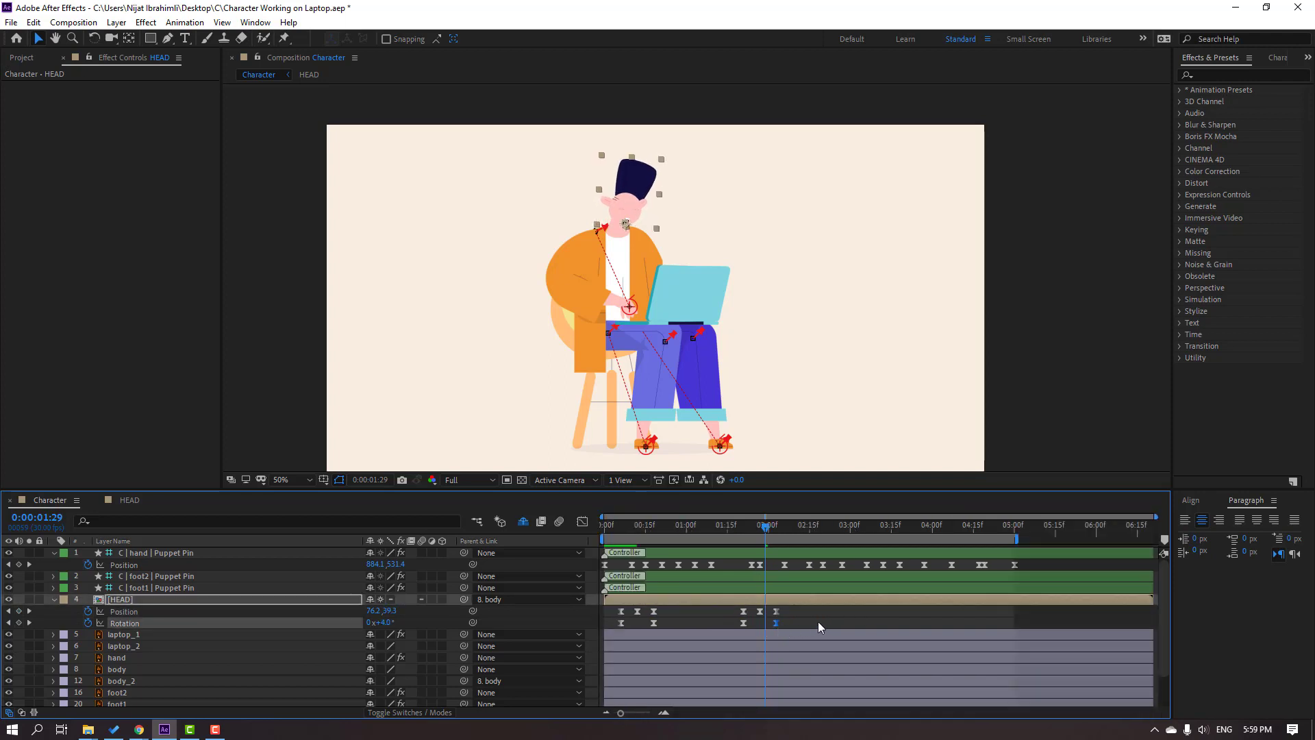
{"action": "left_click", "coordinate": [818, 622]}
{"action": "key", "text": "space"}
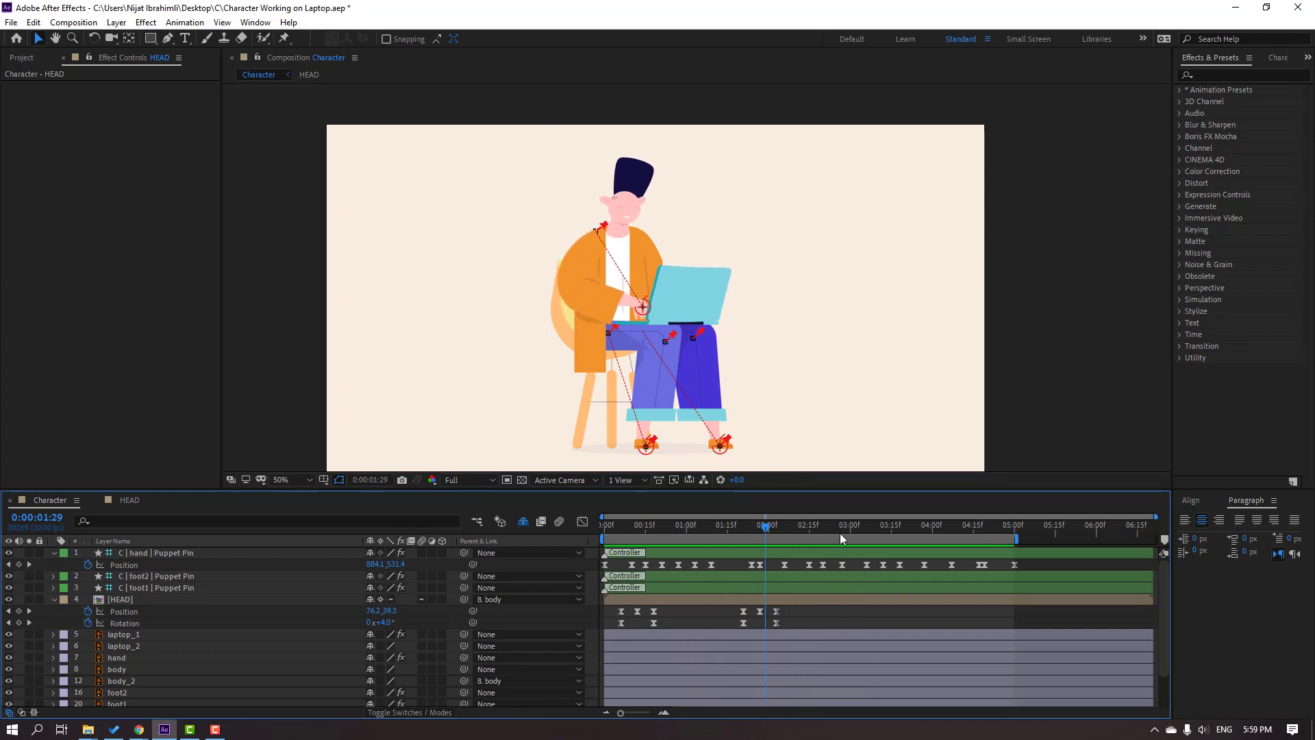
Hold the HEAD rotation with a keyframe on 3:04 and set it to 8° on 3:14
{"action": "left_click", "coordinate": [876, 530]}
{"action": "left_click_drag", "start_coordinate": [884, 530], "coordinate": [861, 533]}
{"action": "left_click", "coordinate": [19, 623]}
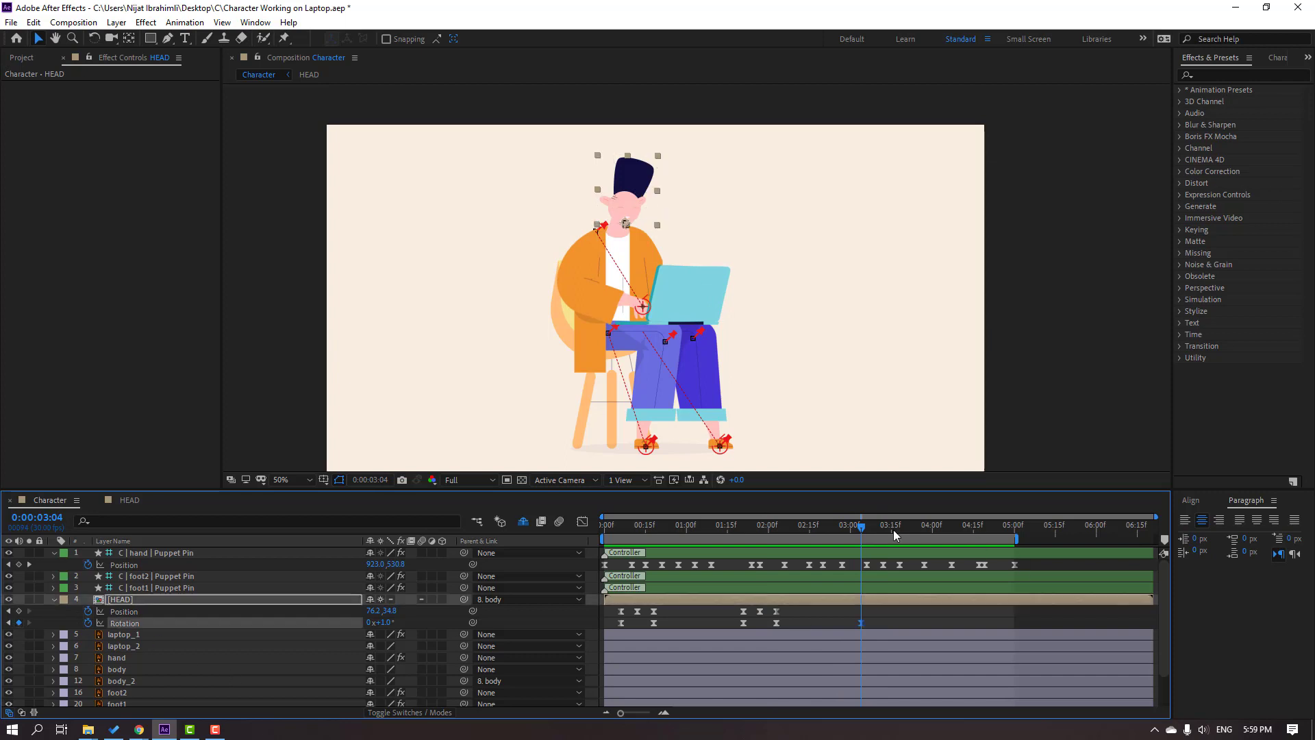
{"action": "left_click", "coordinate": [889, 530]}
{"action": "left_click_drag", "start_coordinate": [386, 623], "coordinate": [382, 624]}
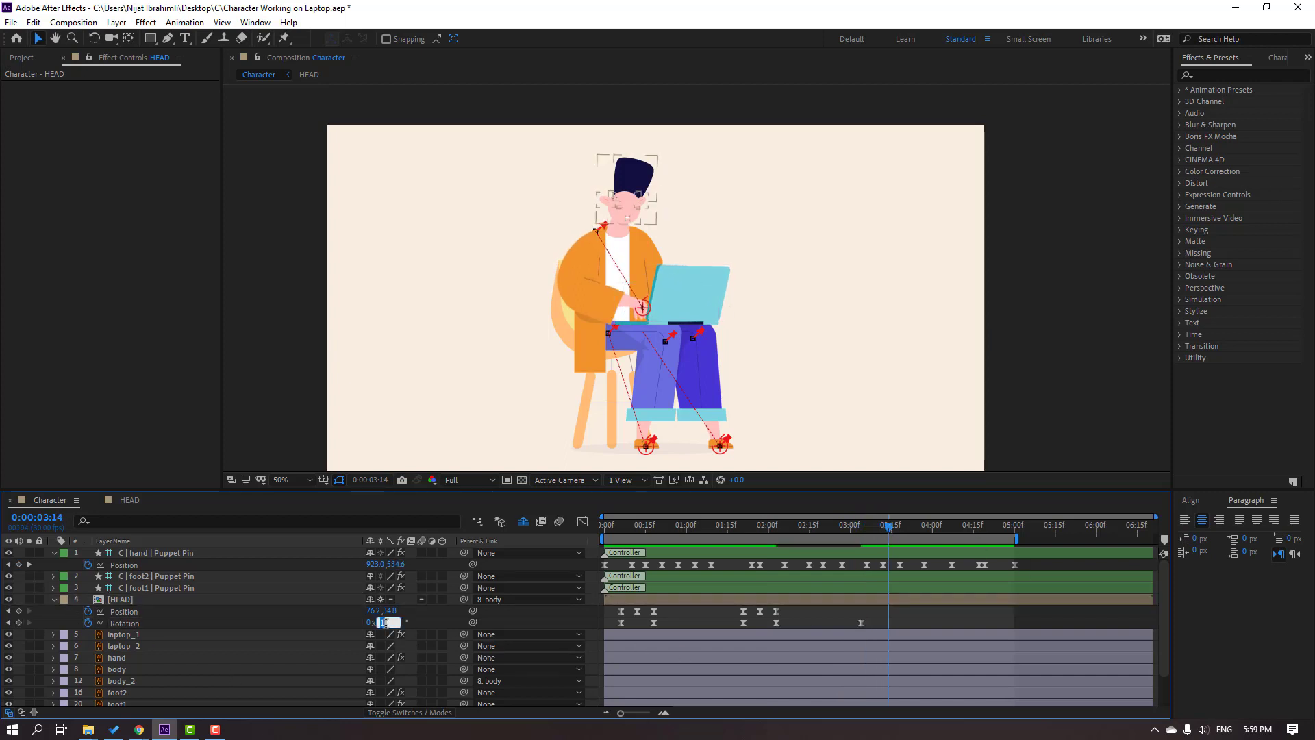
{"action": "type", "text": "0"}
{"action": "key", "text": "Return"}
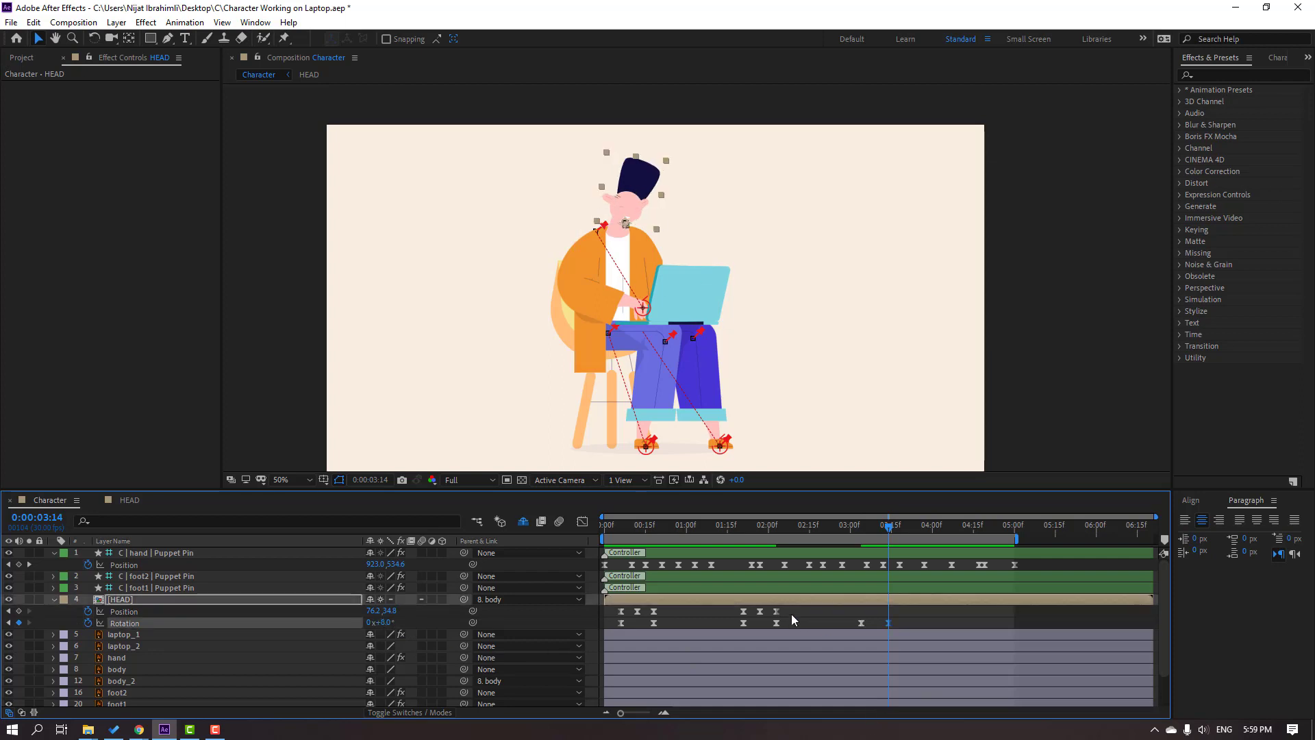
Paste the three Position keyframes around the third head turn, starting near 3:05, delay the 8° rotation keyframe about five frames, and preview
{"action": "left_click_drag", "start_coordinate": [792, 614], "coordinate": [741, 612]}
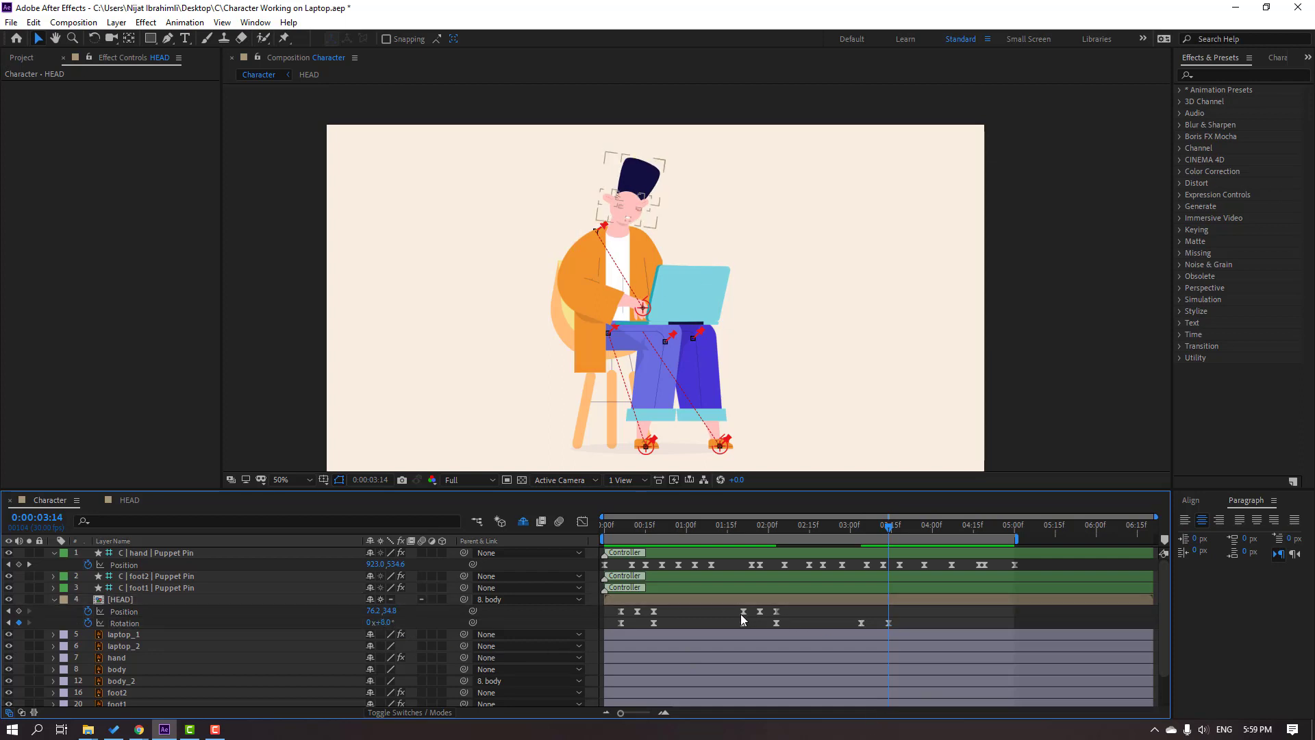
{"action": "mouse_move", "coordinate": [907, 611]}
{"action": "left_mouse_down"}
{"action": "mouse_move", "coordinate": [884, 612]}
{"action": "mouse_move", "coordinate": [906, 622]}
{"action": "left_mouse_up"}
{"action": "left_click", "coordinate": [919, 622]}
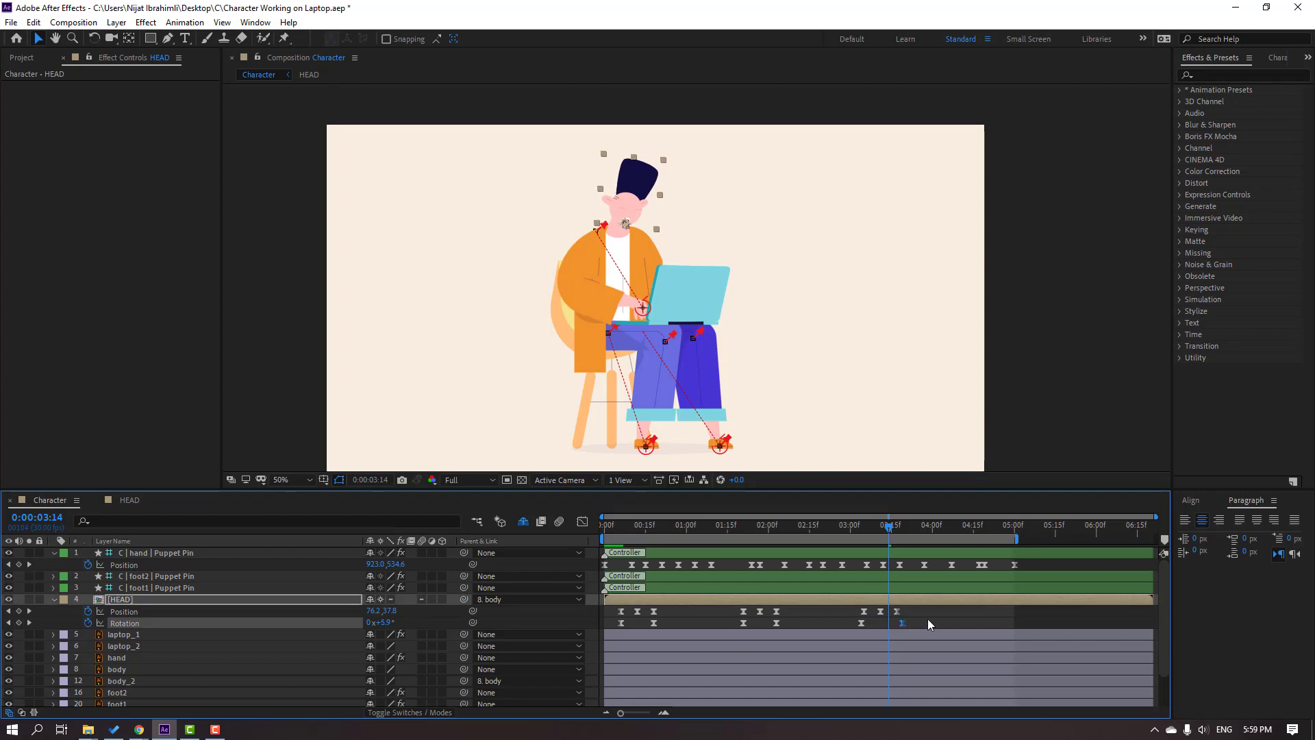
{"action": "key", "text": "ctrl+shift+a"}
{"action": "key", "text": "space"}
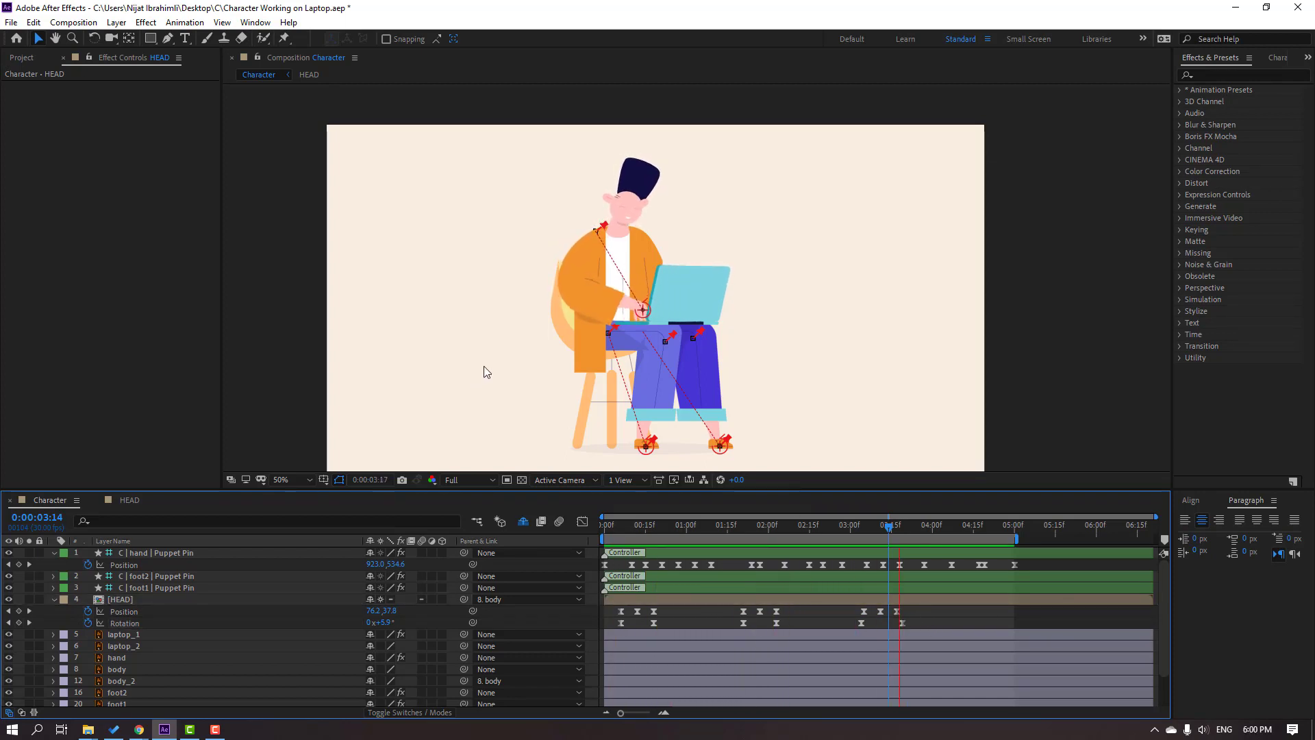
Hold the HEAD rotation with a keyframe on 4:09 and return it to 0° on 4:19
{"action": "left_click_drag", "start_coordinate": [927, 527], "coordinate": [957, 525]}
{"action": "left_click", "coordinate": [19, 621]}
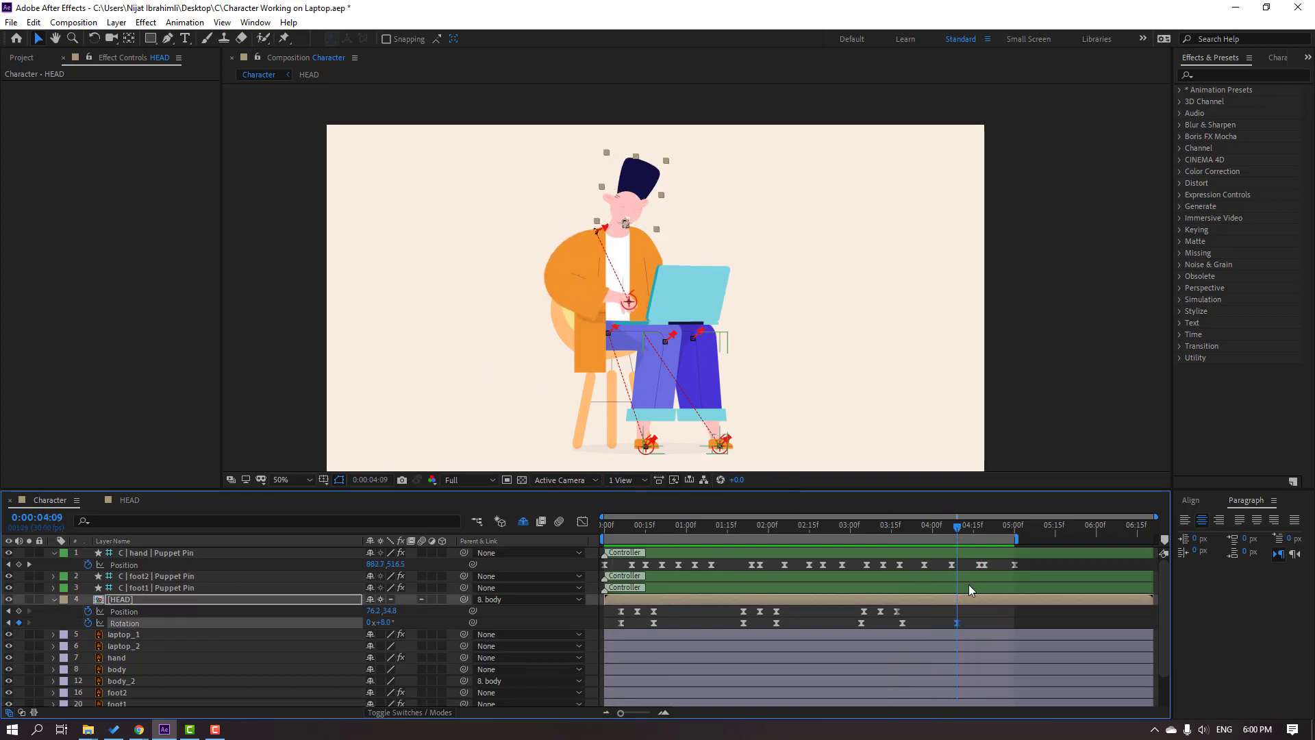
{"action": "left_click", "coordinate": [984, 526]}
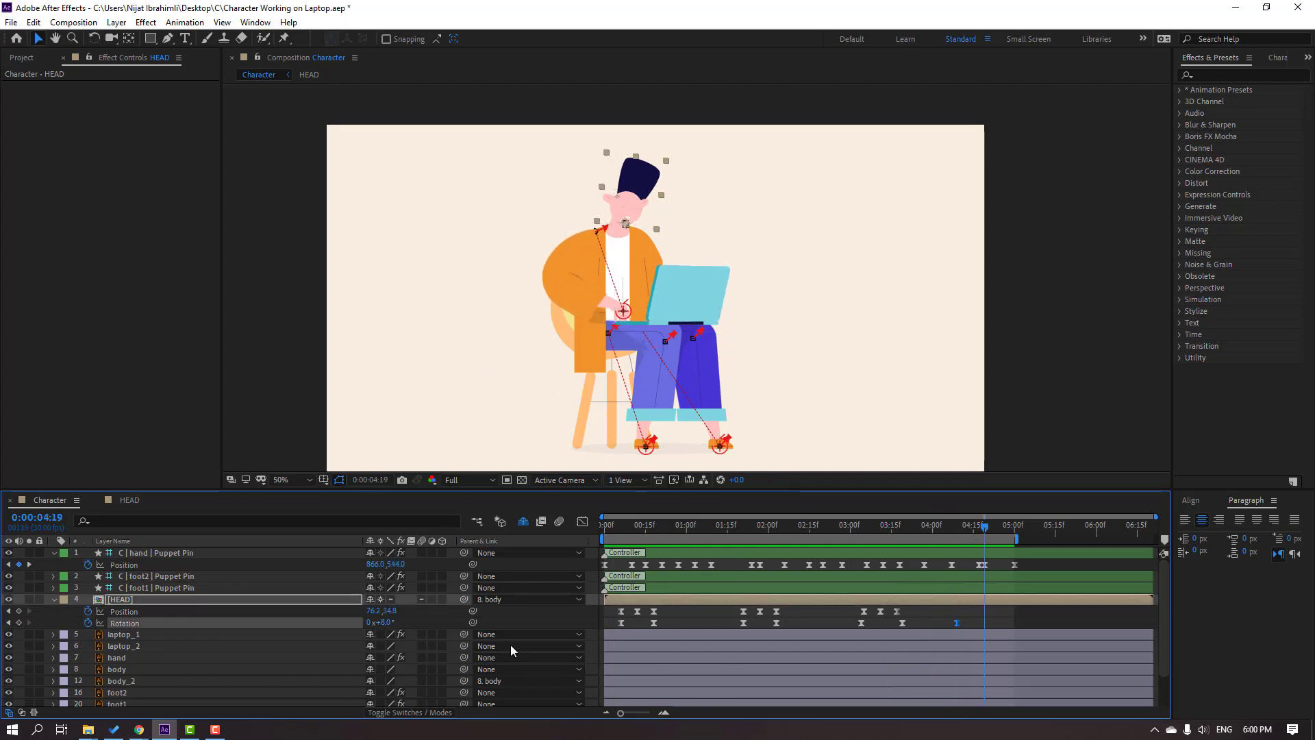
{"action": "left_click_drag", "start_coordinate": [387, 622], "coordinate": [381, 622]}
Paste the three Position keyframes for the last head turn and shift them with the rotation keyframes so both begin near 4:14
{"action": "left_click", "coordinate": [1011, 621]}
{"action": "left_click", "coordinate": [1010, 603]}
{"action": "key", "text": "ctrl+v"}
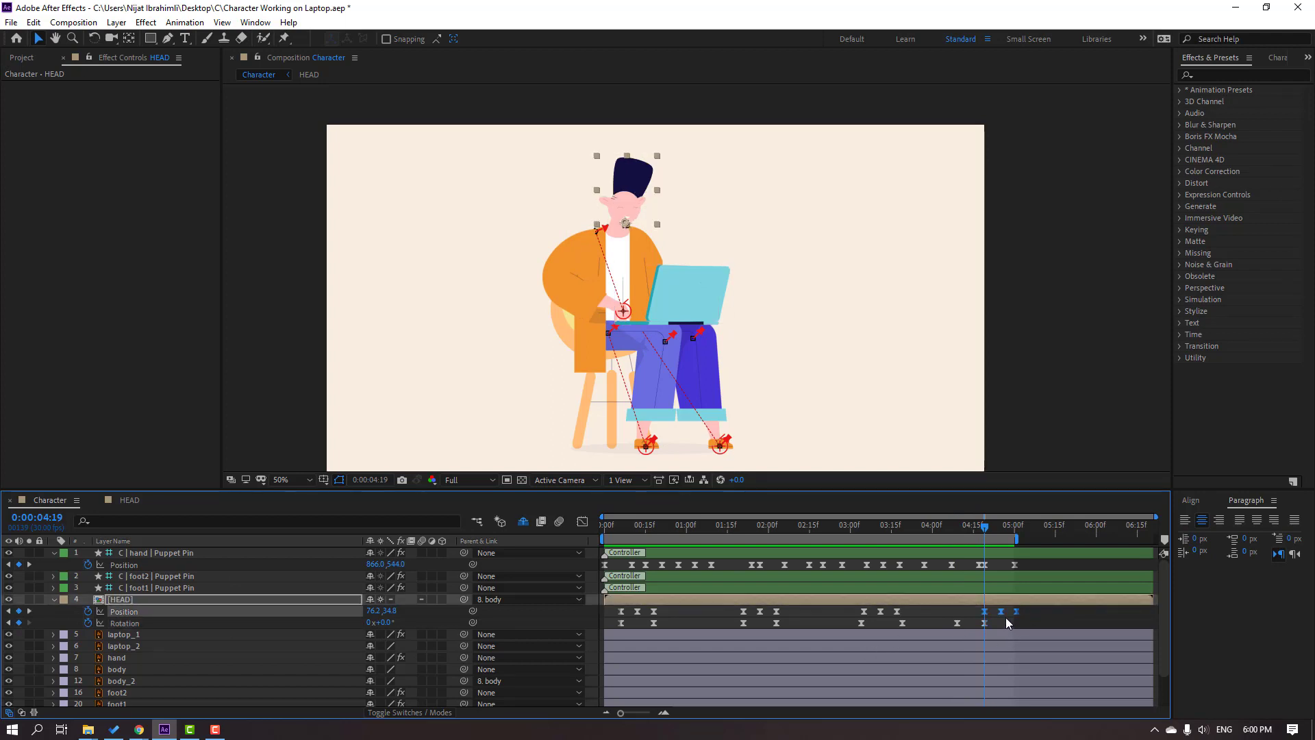
{"action": "left_click_drag", "start_coordinate": [1005, 614], "coordinate": [947, 623]}
{"action": "left_click_drag", "start_coordinate": [957, 623], "coordinate": [972, 622]}
{"action": "left_click", "coordinate": [1019, 620]}
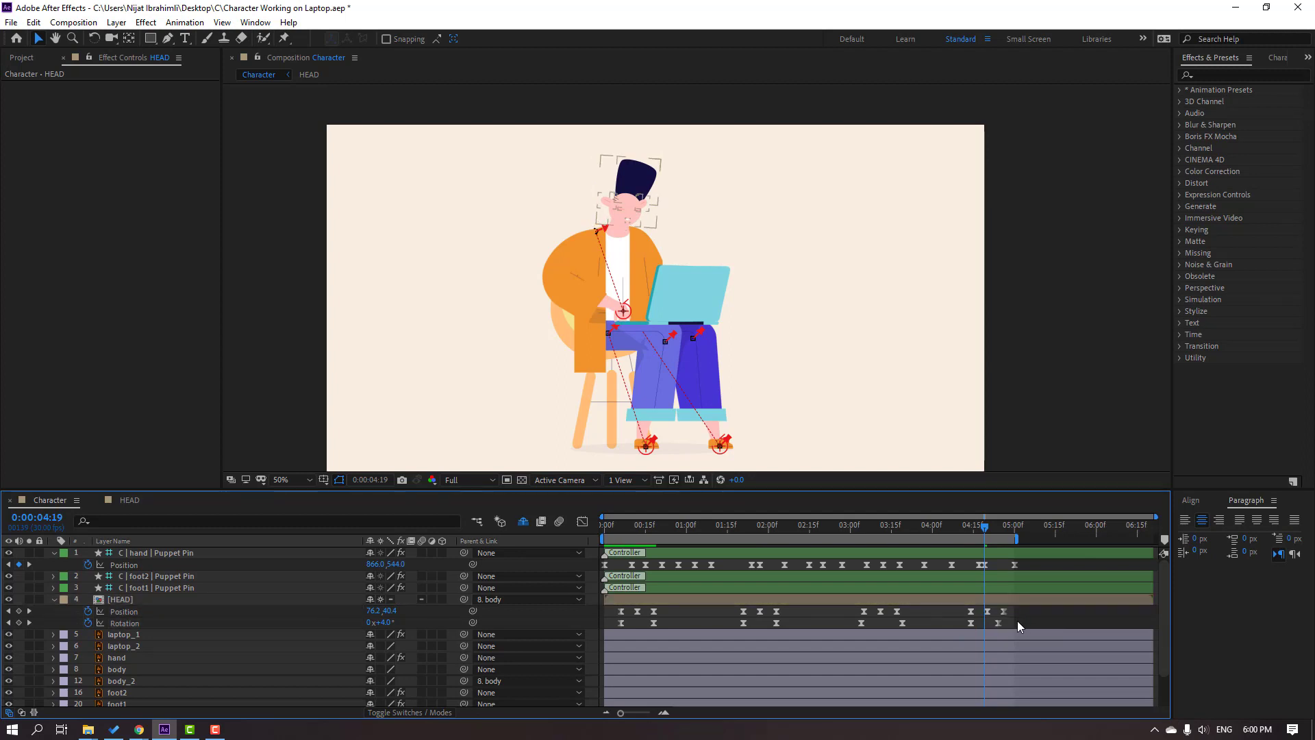
Preview the animation, start Rotation keyframes on the body layer near 0:06, and set its rotation to 3° at 0:19
{"action": "key", "text": "space"}
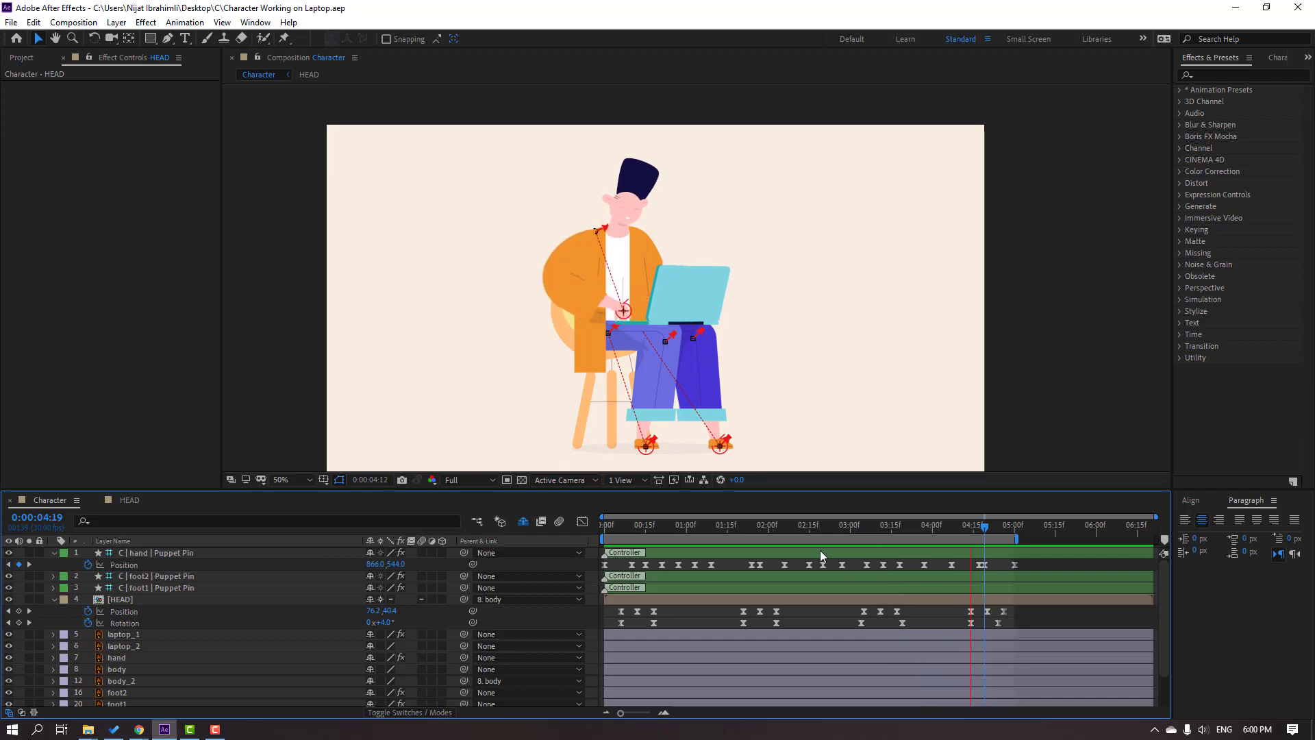
{"action": "left_click", "coordinate": [112, 669]}
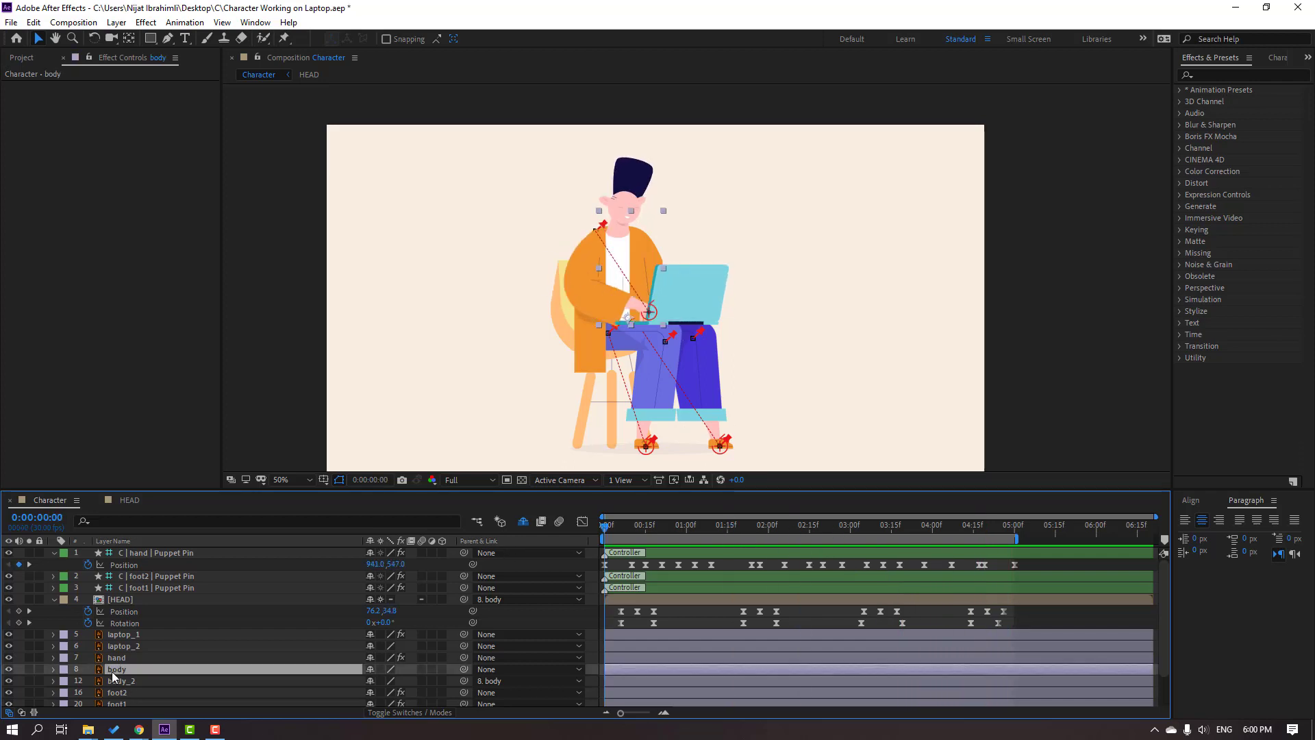
{"action": "key", "text": "r"}
{"action": "scroll", "coordinate": [232, 661], "scroll_direction": "down", "scroll_amount": 1}
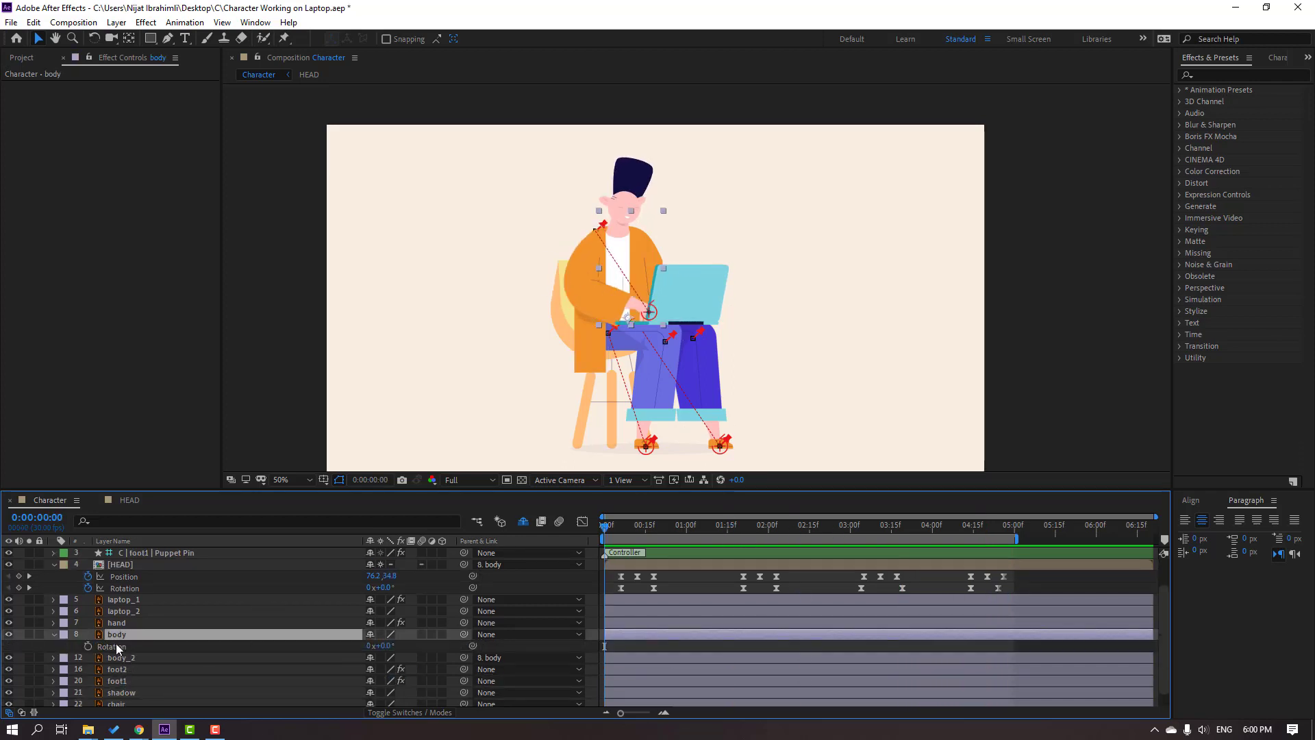
{"action": "left_click", "coordinate": [88, 646]}
{"action": "left_click_drag", "start_coordinate": [606, 646], "coordinate": [618, 648]}
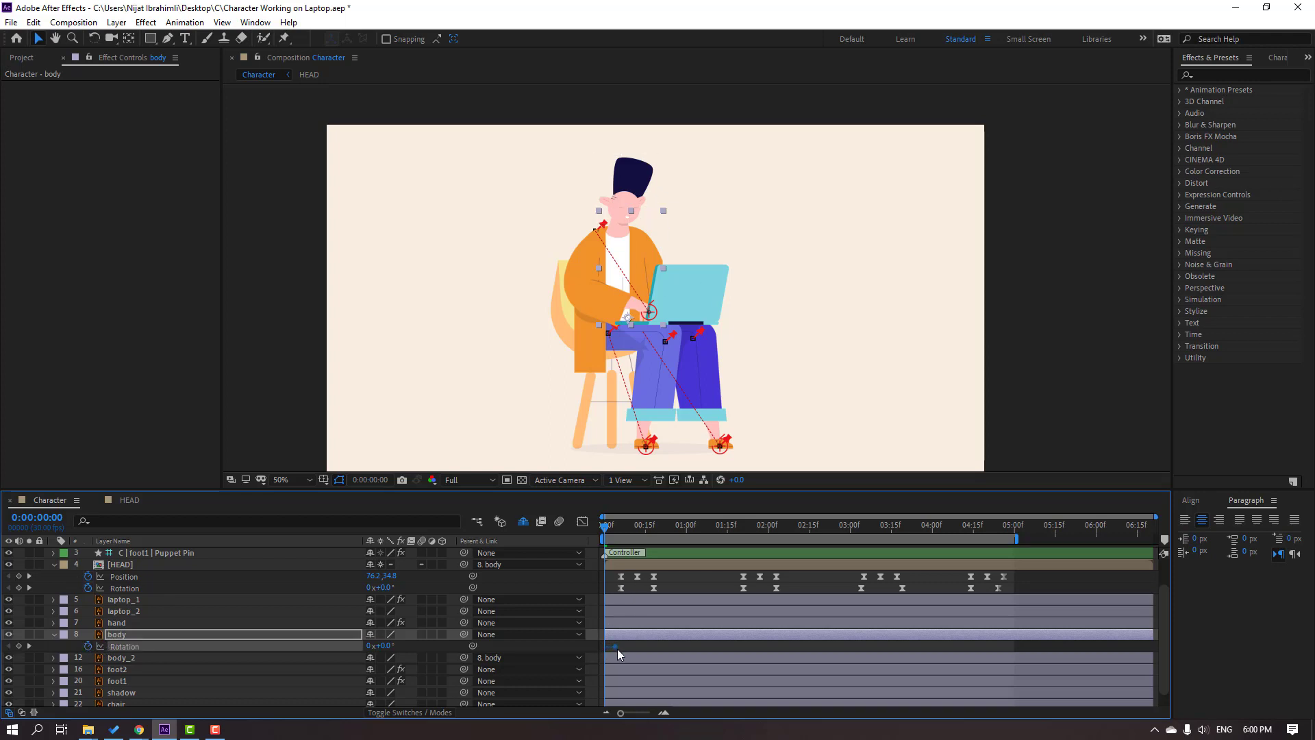
{"action": "key", "text": "space"}
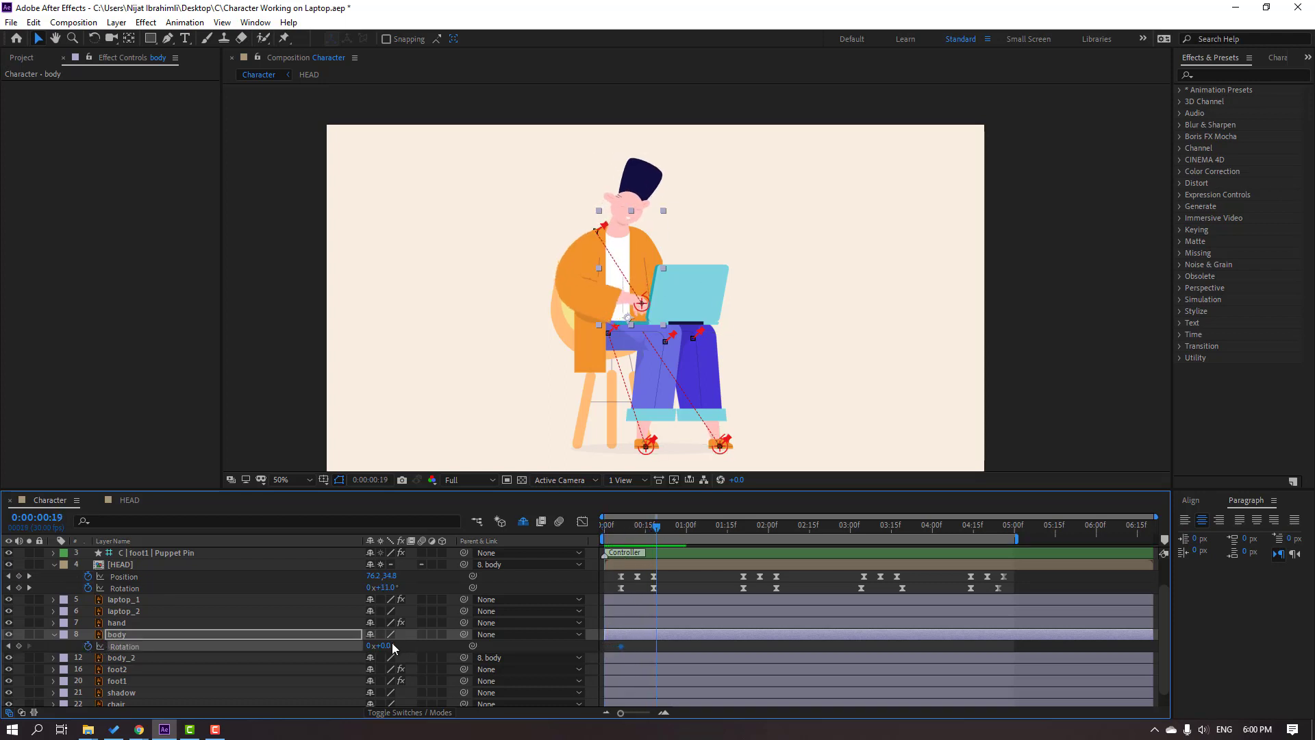
{"action": "left_click", "coordinate": [385, 645]}
{"action": "type", "text": "3"}
{"action": "key", "text": "Return"}
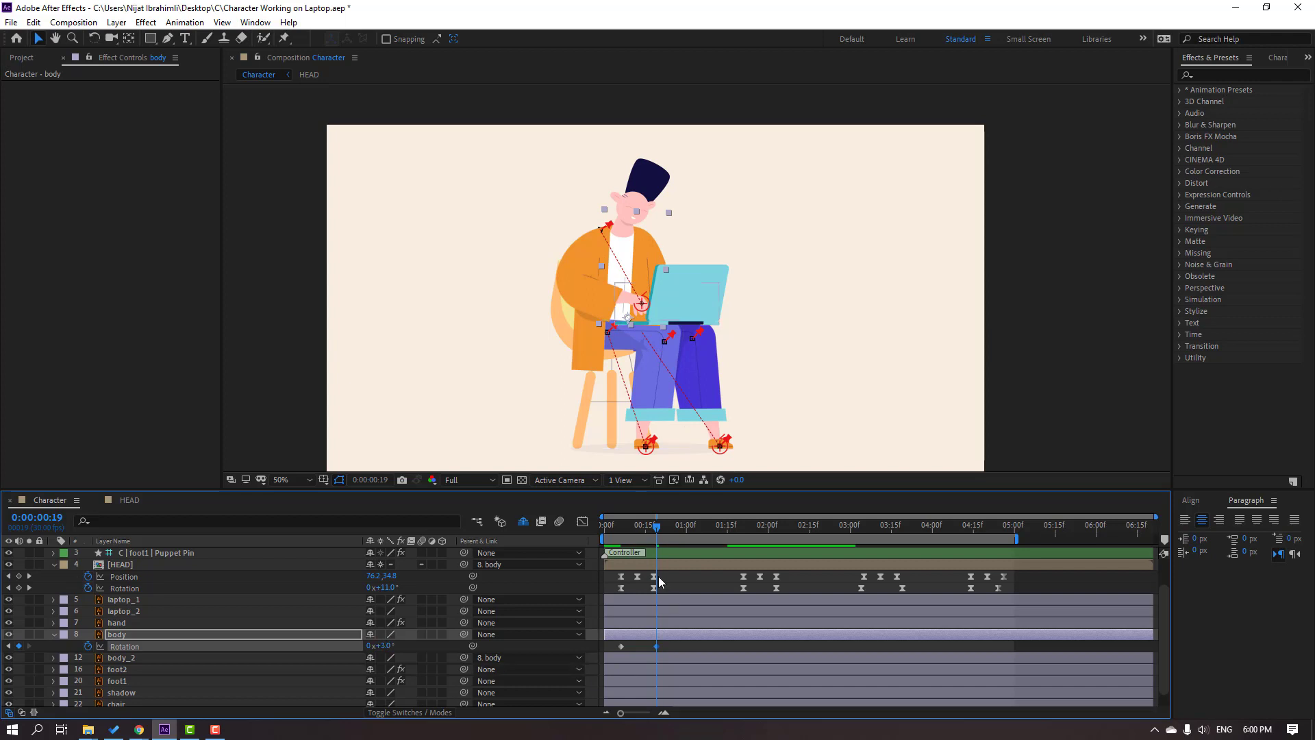
Apply Easy Ease to both body Rotation keyframes and preview the lean
{"action": "left_click_drag", "start_coordinate": [611, 523], "coordinate": [650, 539]}
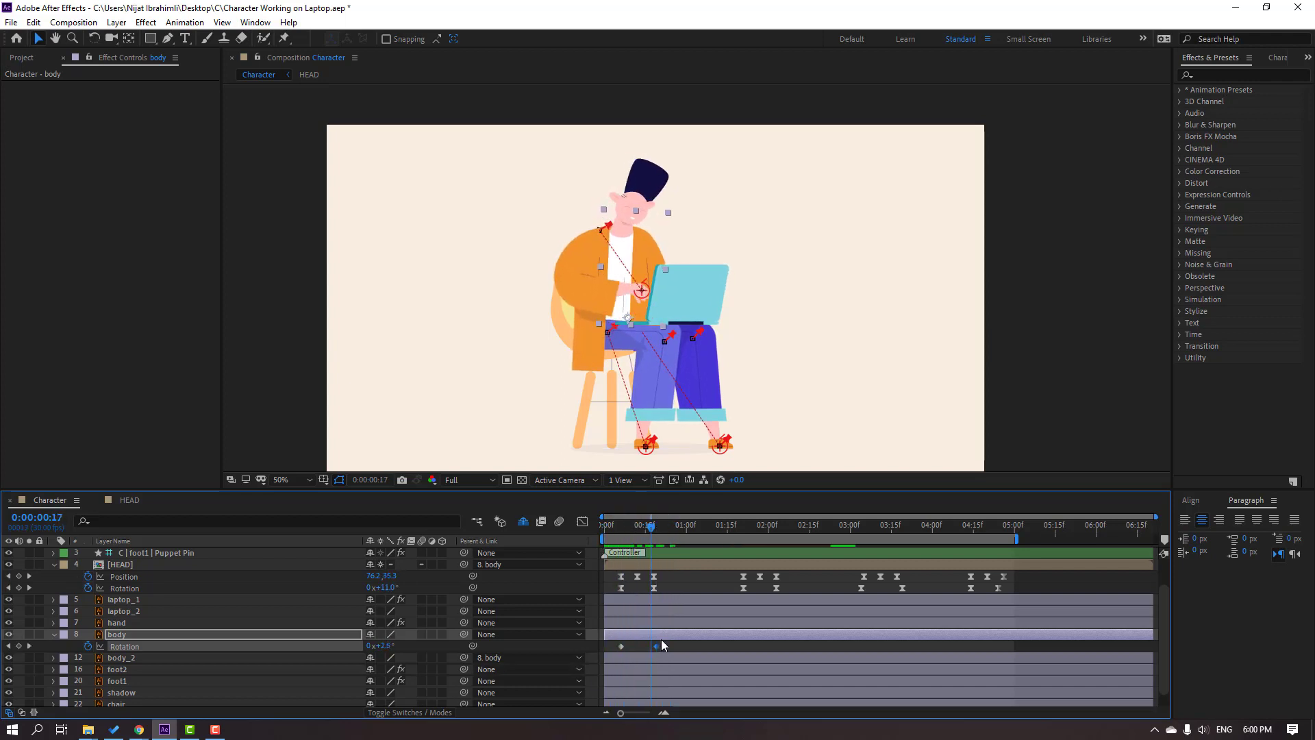
{"action": "right_click", "coordinate": [620, 647]}
{"action": "mouse_move", "coordinate": [753, 646]}
{"action": "left_click", "coordinate": [808, 547]}
{"action": "left_click", "coordinate": [722, 643]}
{"action": "key", "text": "space"}
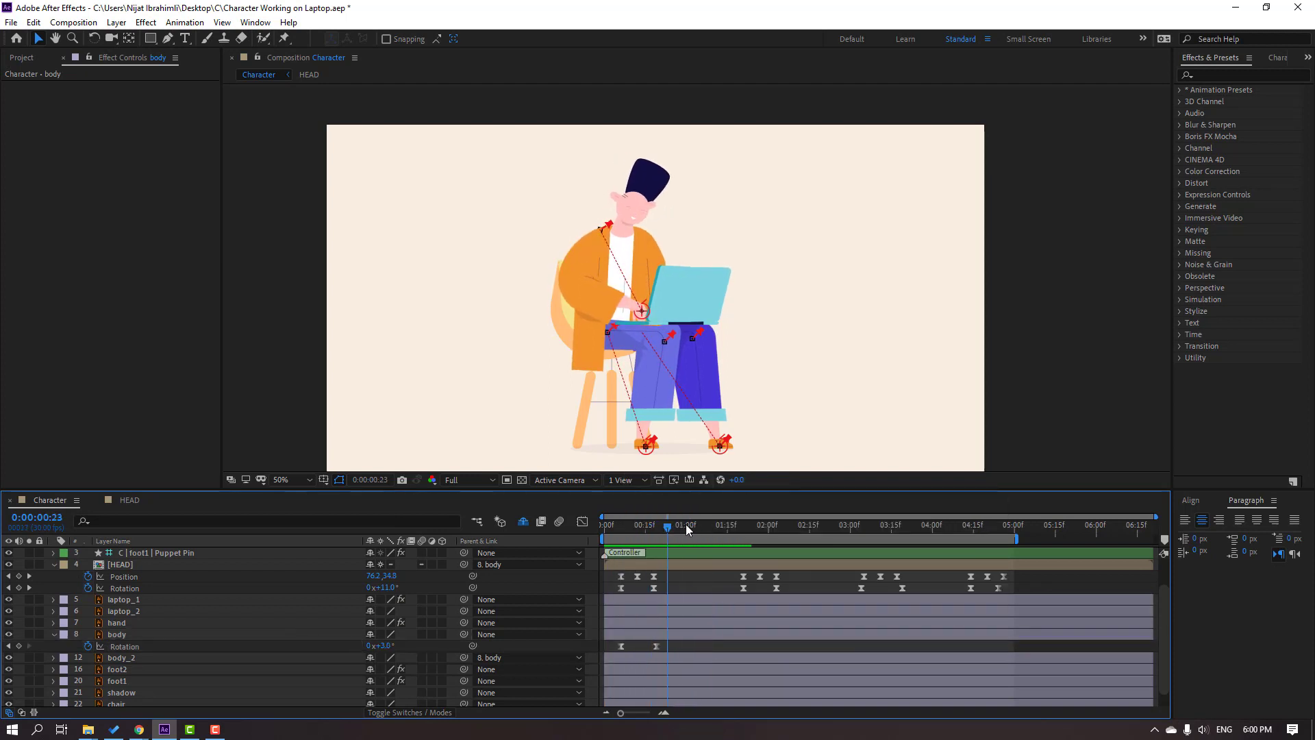
Hold the body rotation with a keyframe on 1:19, set it to -2° on 2:03, and preview
{"action": "left_click_drag", "start_coordinate": [685, 524], "coordinate": [739, 527]}
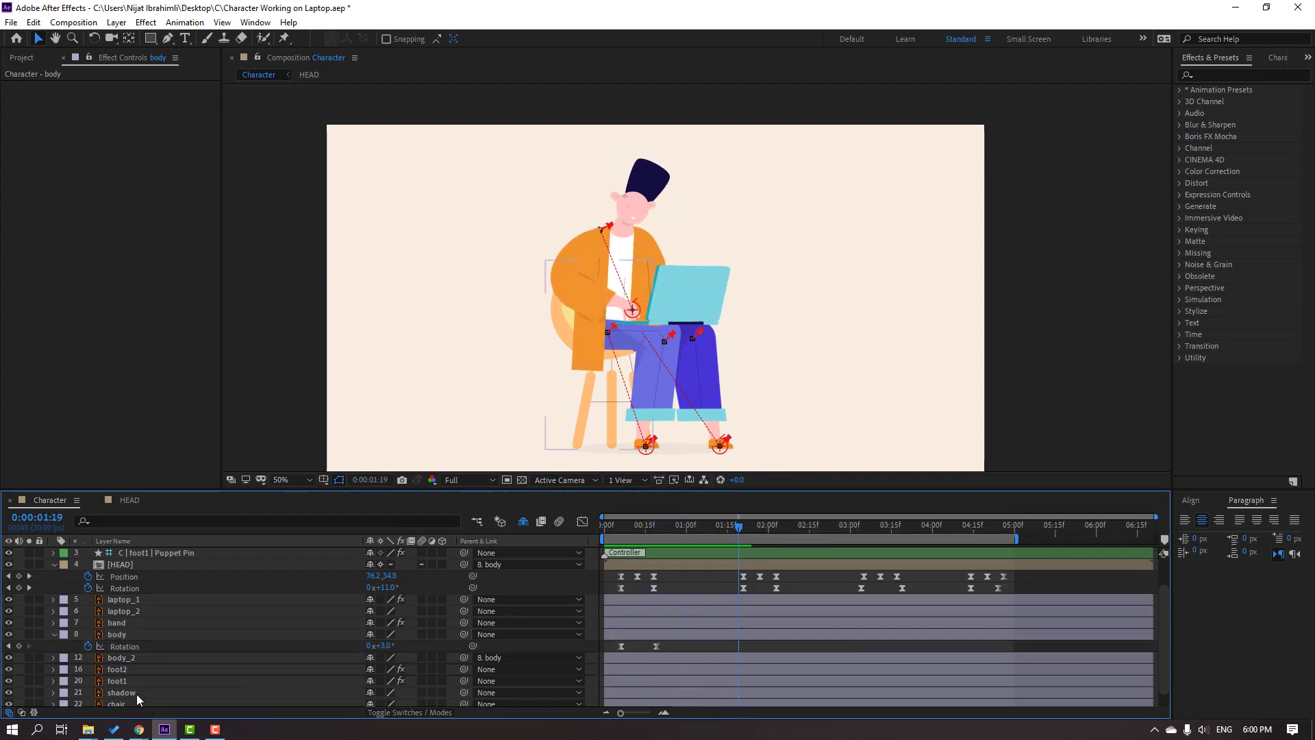
{"action": "left_click", "coordinate": [18, 645]}
{"action": "left_click", "coordinate": [751, 526]}
{"action": "left_click", "coordinate": [777, 530]}
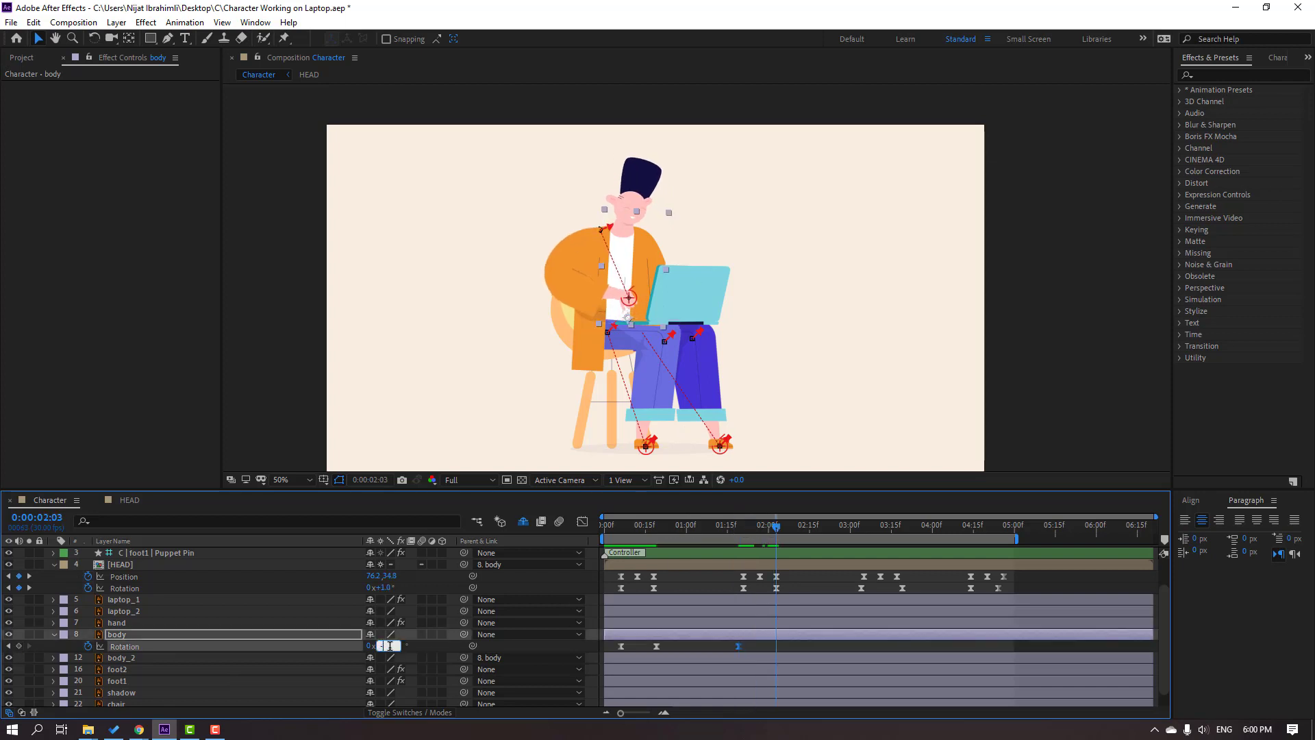
{"action": "type", "text": "-2"}
{"action": "key", "text": "Return"}
{"action": "key", "text": "space"}
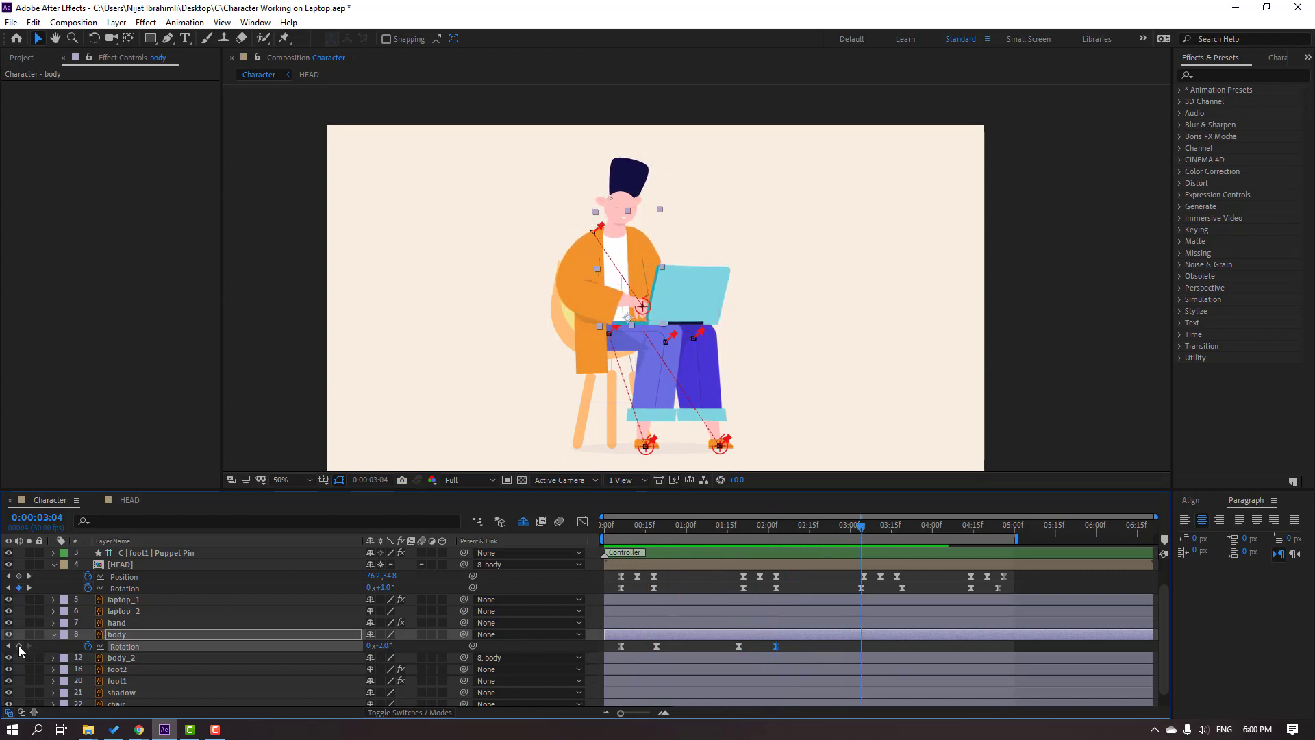
Hold the body rotation with a keyframe on 3:04, set it to 3° on 3:18, and preview
{"action": "left_click_drag", "start_coordinate": [862, 527], "coordinate": [901, 536]}
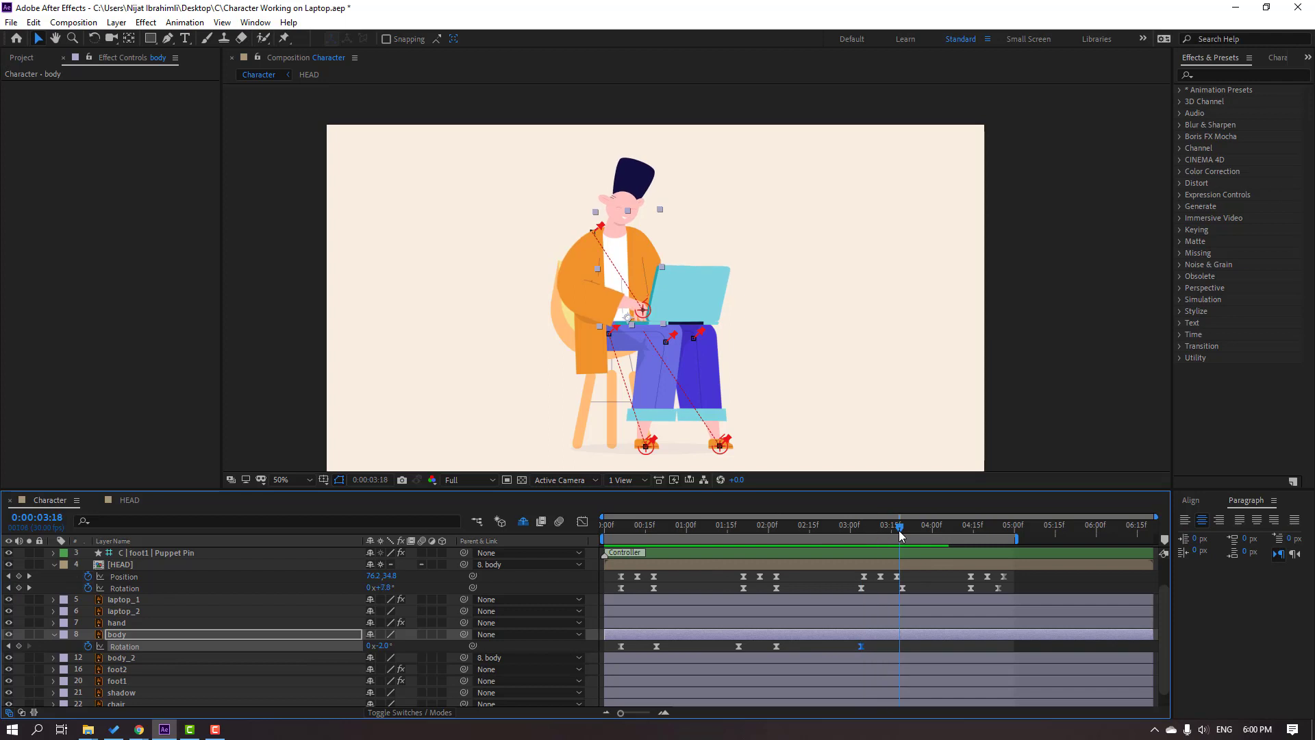
{"action": "left_click", "coordinate": [385, 646]}
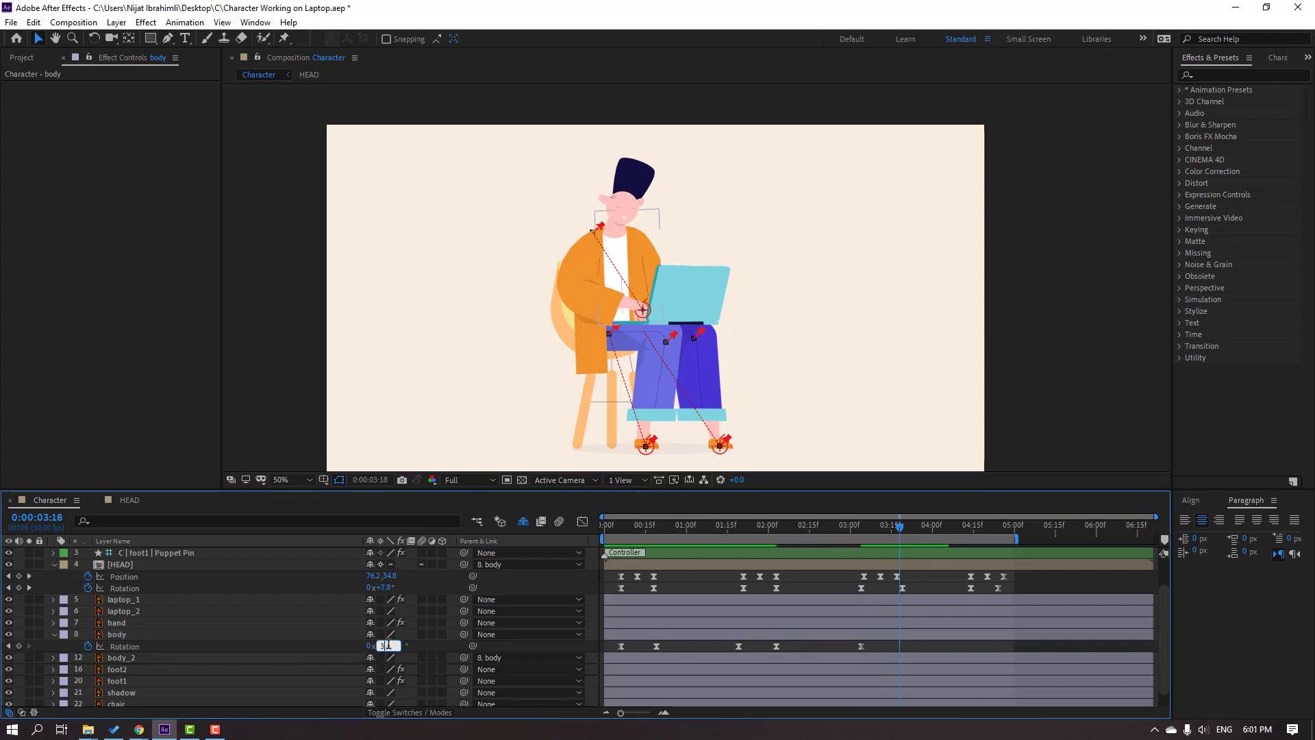
{"action": "type", "text": "3"}
{"action": "key", "text": "Return"}
{"action": "key", "text": "space"}
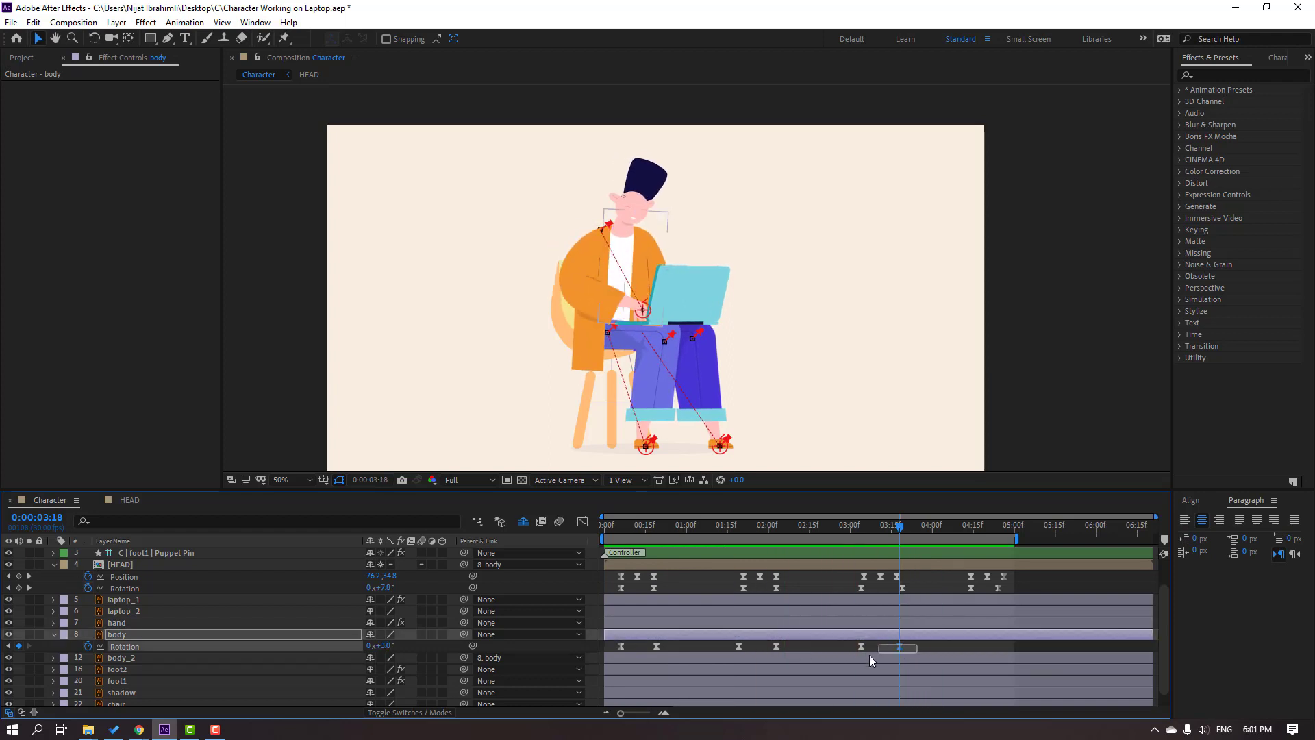
Shift the last two body Rotation keyframes later so the pair begins near 3:26, and review the motion
{"action": "left_click_drag", "start_coordinate": [861, 649], "coordinate": [883, 648]}
{"action": "left_click_drag", "start_coordinate": [919, 647], "coordinate": [922, 647]}
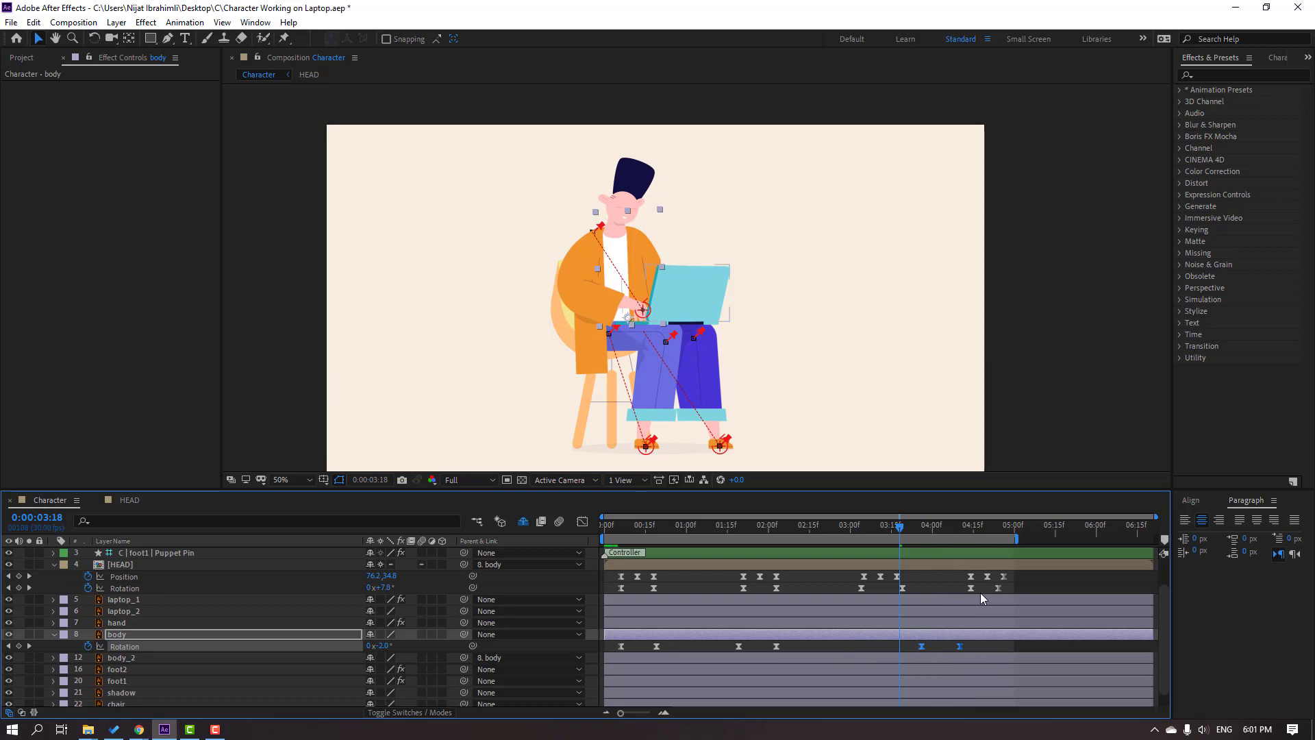
{"action": "left_click_drag", "start_coordinate": [865, 524], "coordinate": [681, 533]}
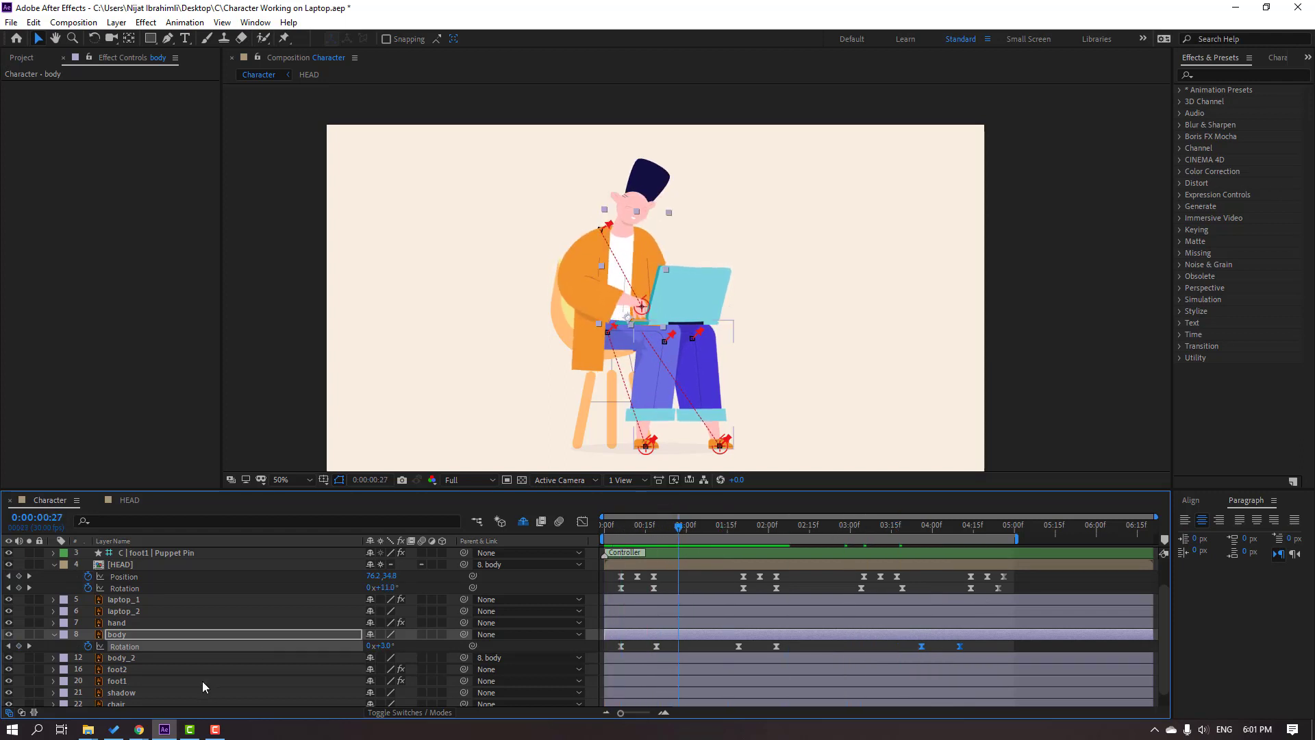
Keyframe the body's Position at 0:27, lower it to 877.2, 567.9 at 1:13, and preview
{"action": "left_click", "coordinate": [122, 638]}
{"action": "key", "text": "shift+p"}
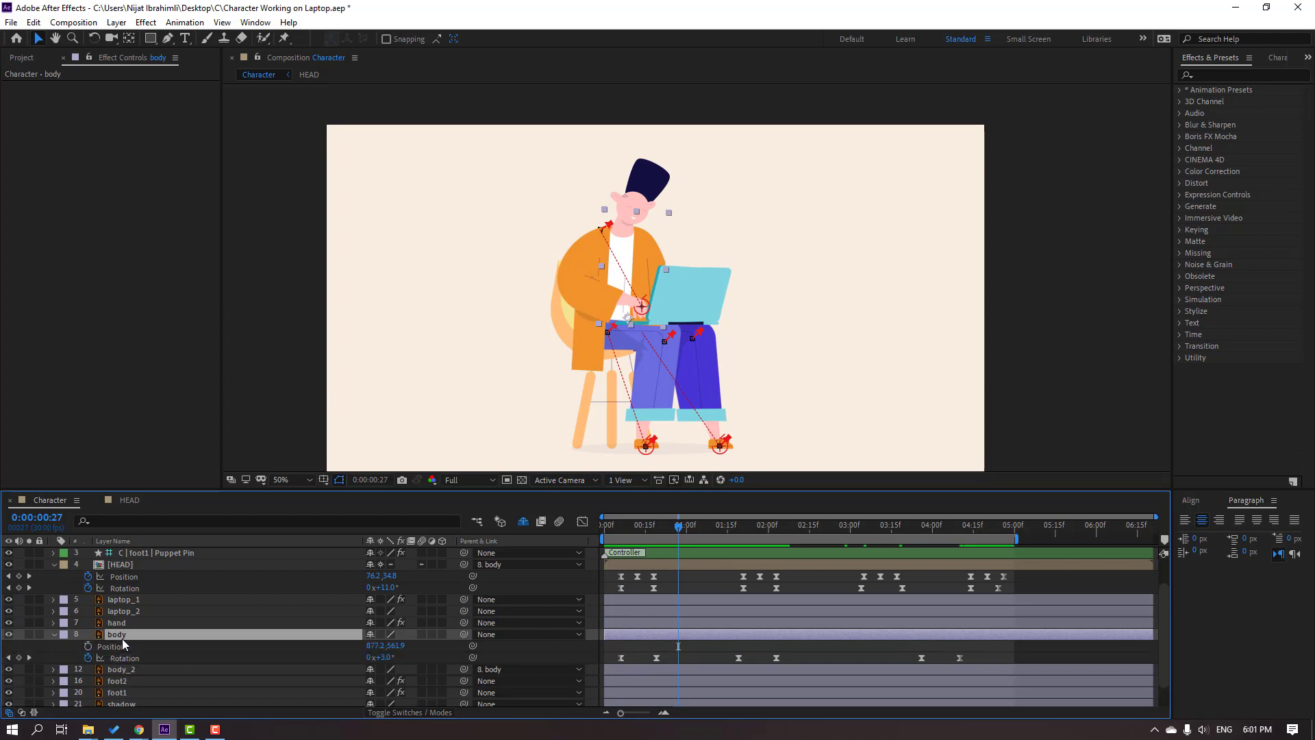
{"action": "left_click", "coordinate": [88, 646]}
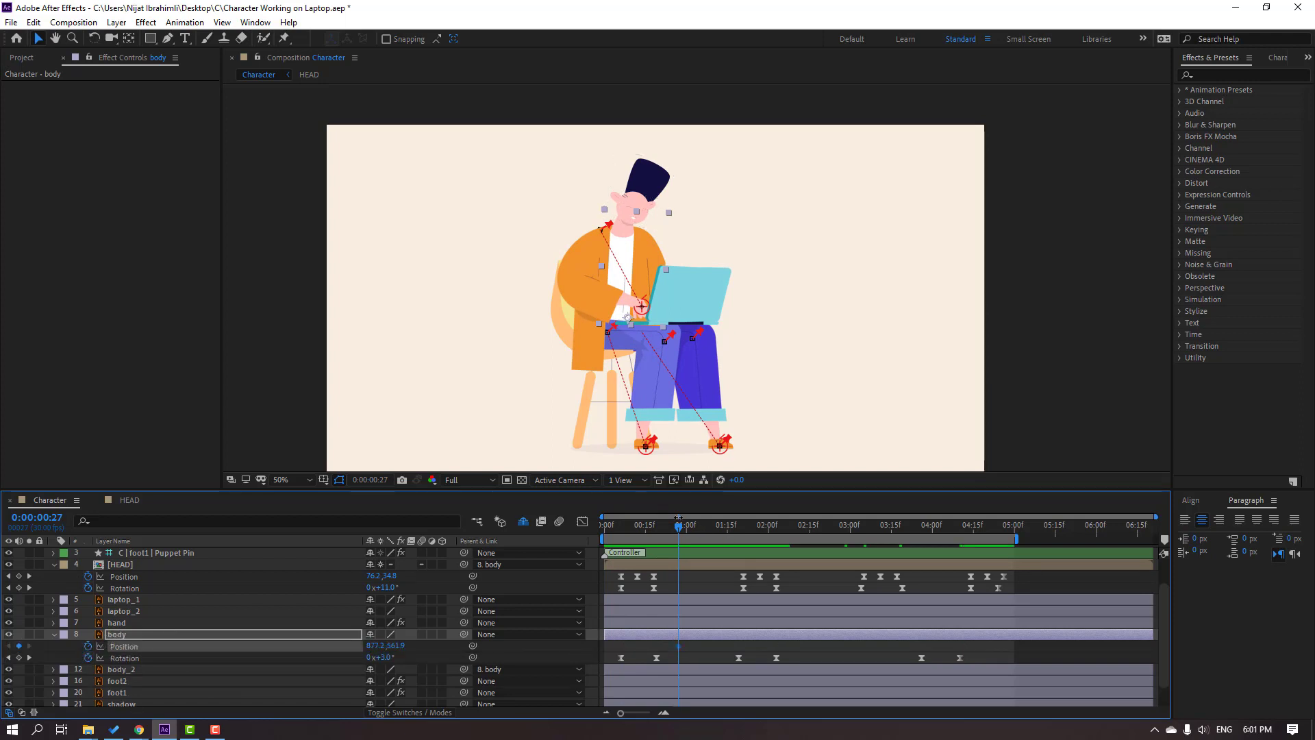
{"action": "left_click", "coordinate": [676, 656]}
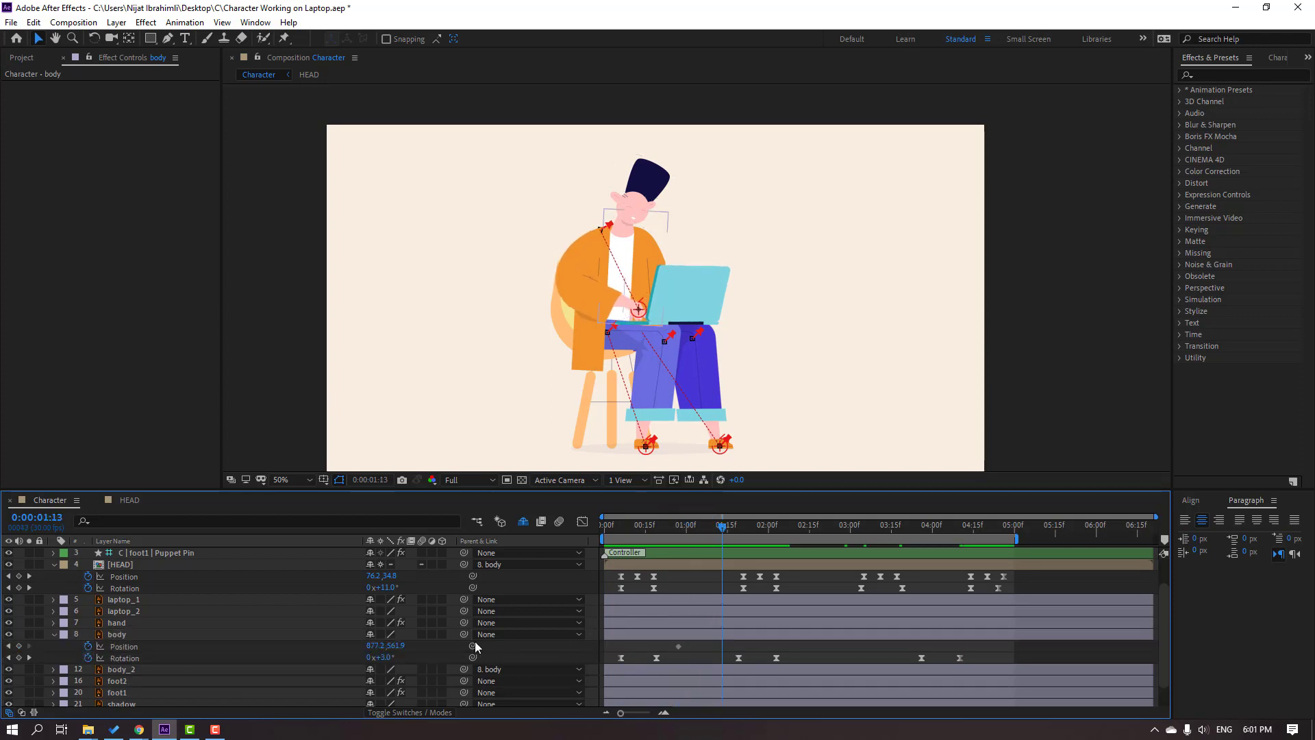
{"action": "left_click", "coordinate": [713, 636]}
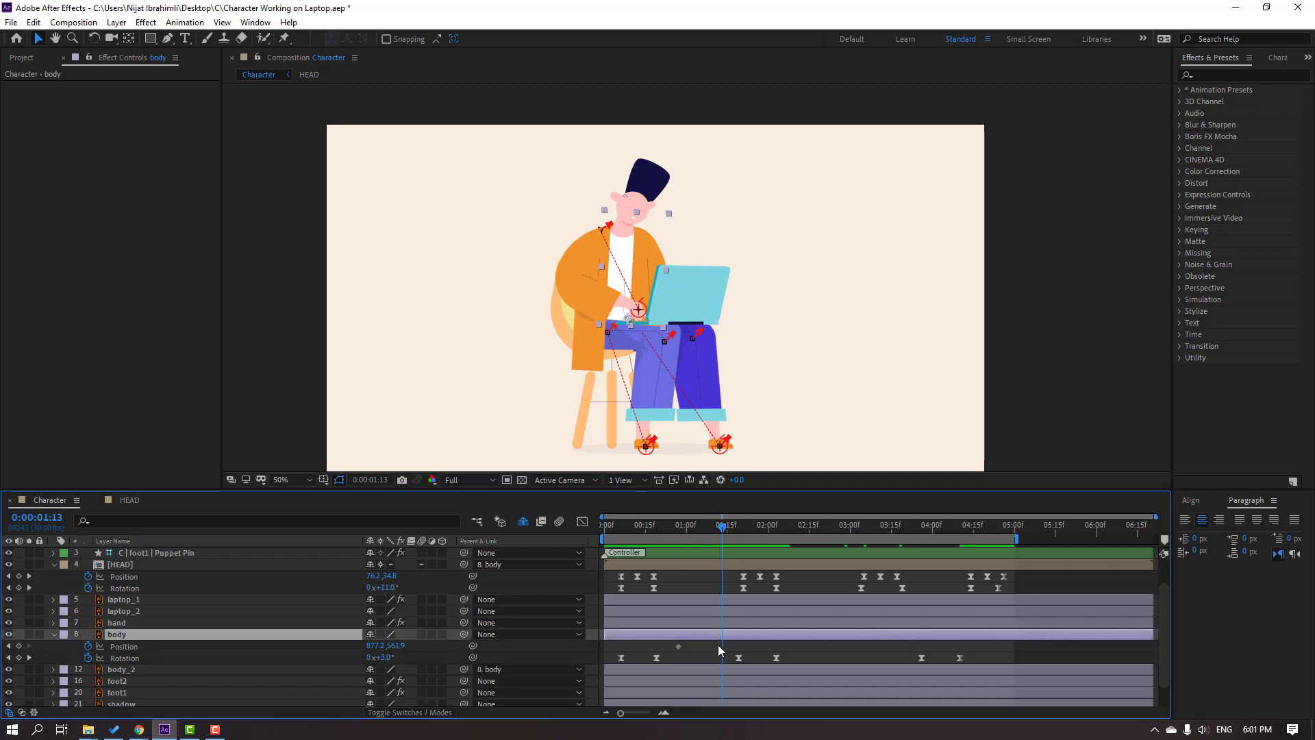
{"action": "key", "text": "Down"}
{"action": "key", "text": "Down"}
{"action": "key", "text": "Down"}
{"action": "key", "text": "space"}
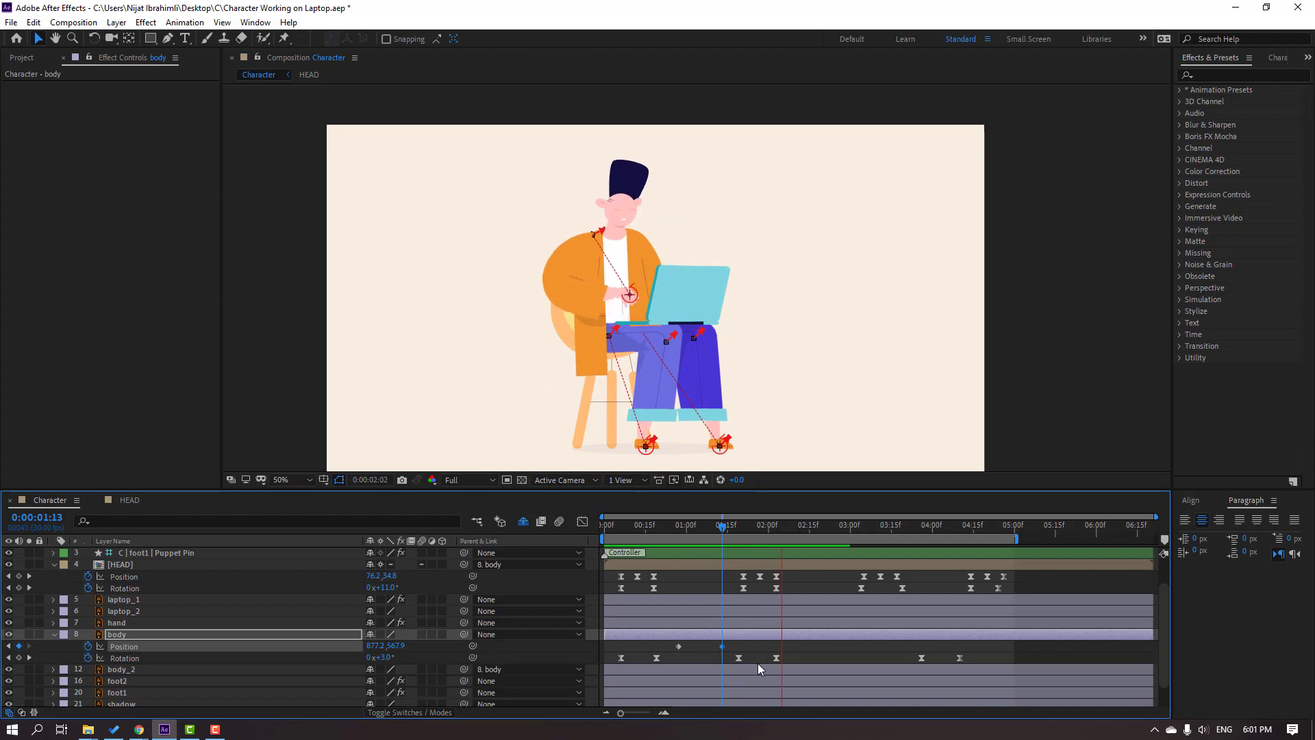
Move both body Position keyframes earlier so the first sits at 0:07, and preview
{"action": "left_click", "coordinate": [671, 651]}
{"action": "left_click_drag", "start_coordinate": [678, 646], "coordinate": [627, 648]}
{"action": "key", "text": "space"}
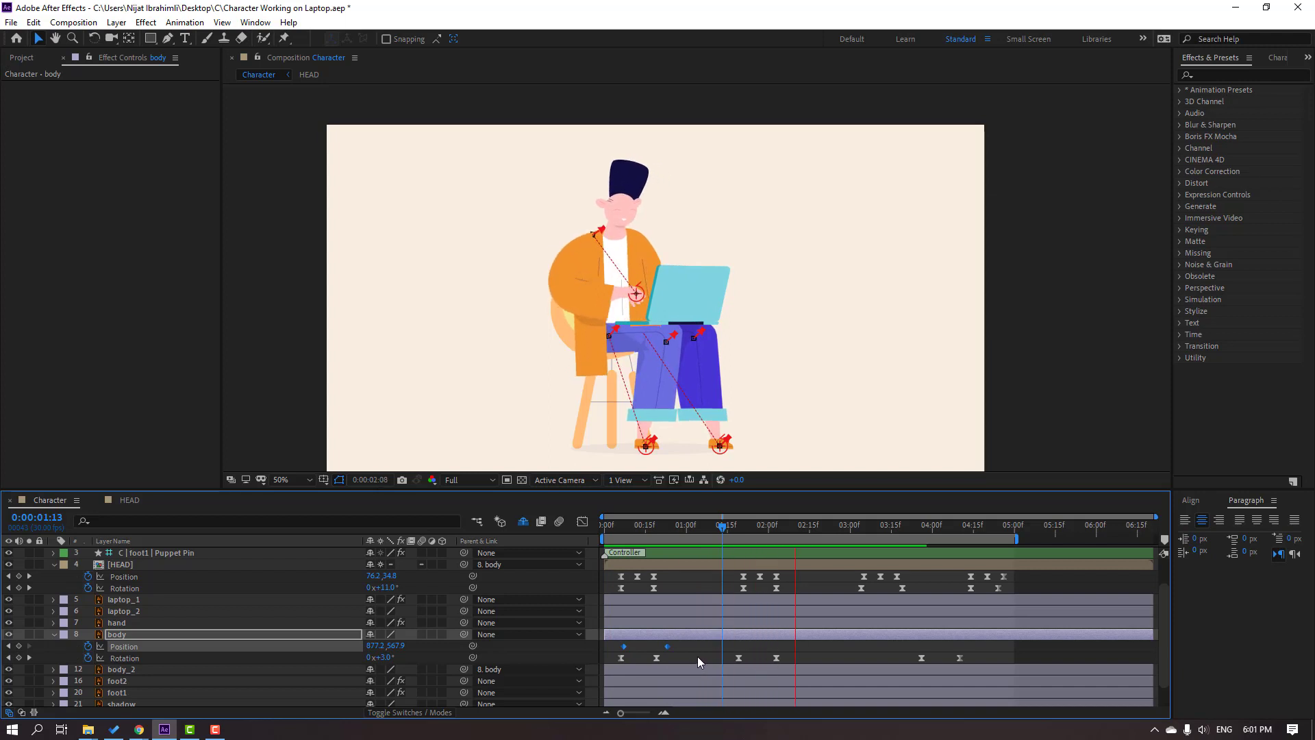
Hold the body Position with a keyframe on 3:25 and raise it to 877.2, 561.9 on 4:09
{"action": "left_click", "coordinate": [918, 525]}
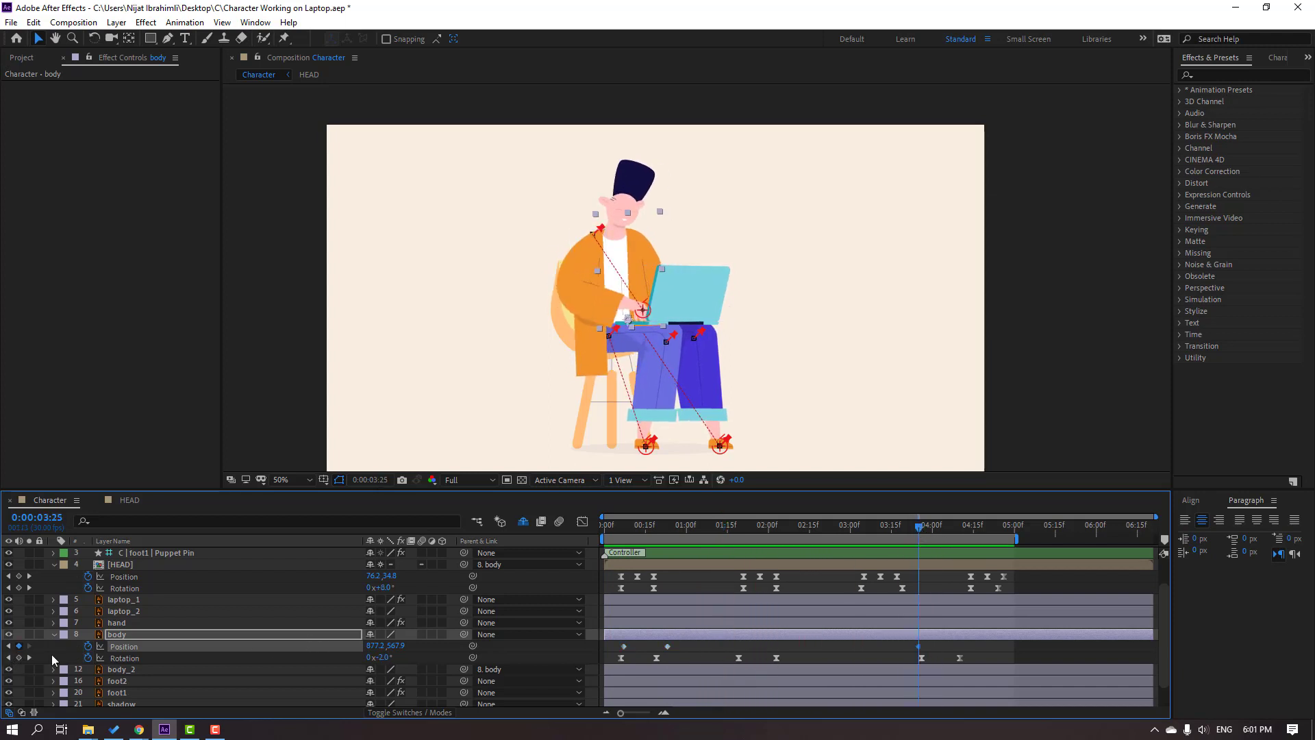
{"action": "left_click_drag", "start_coordinate": [940, 524], "coordinate": [956, 526]}
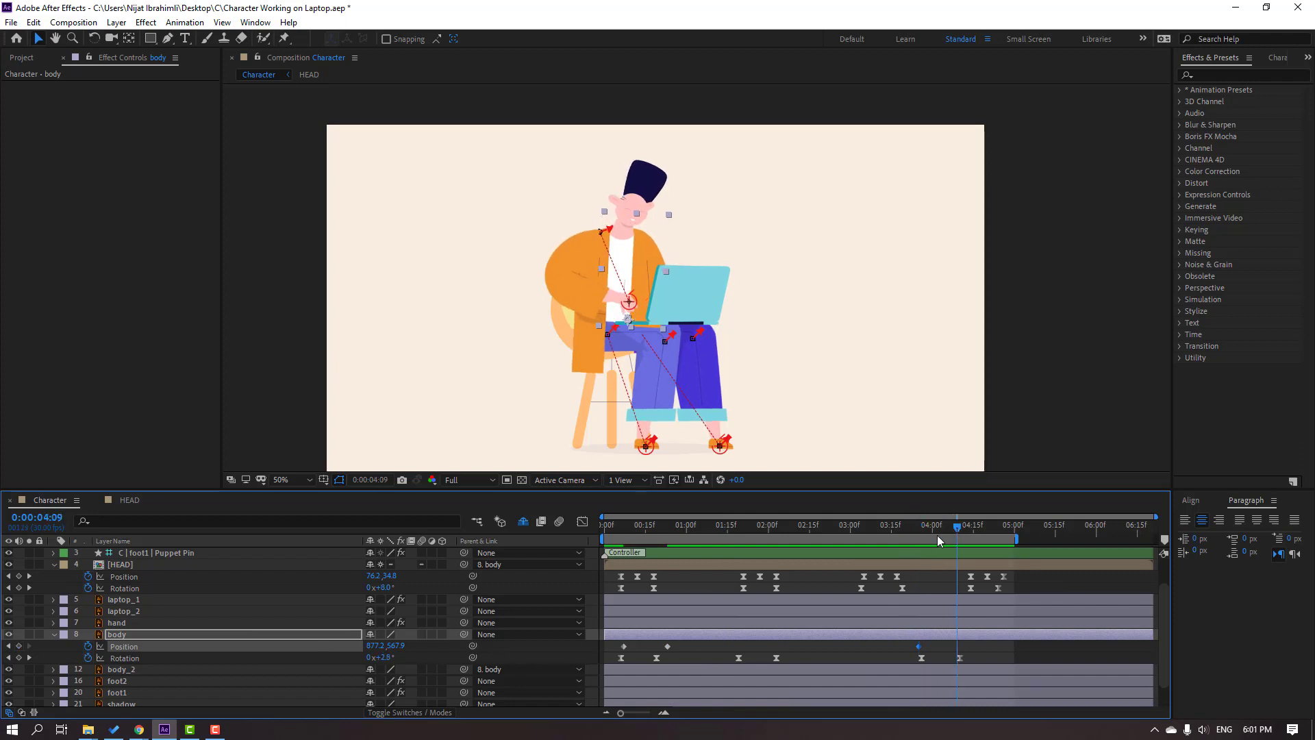
{"action": "key", "text": "Up"}
{"action": "key", "text": "Up"}
{"action": "key", "text": "Up"}
{"action": "key", "text": "Up"}
{"action": "key", "text": "Up"}
{"action": "key", "text": "Up"}
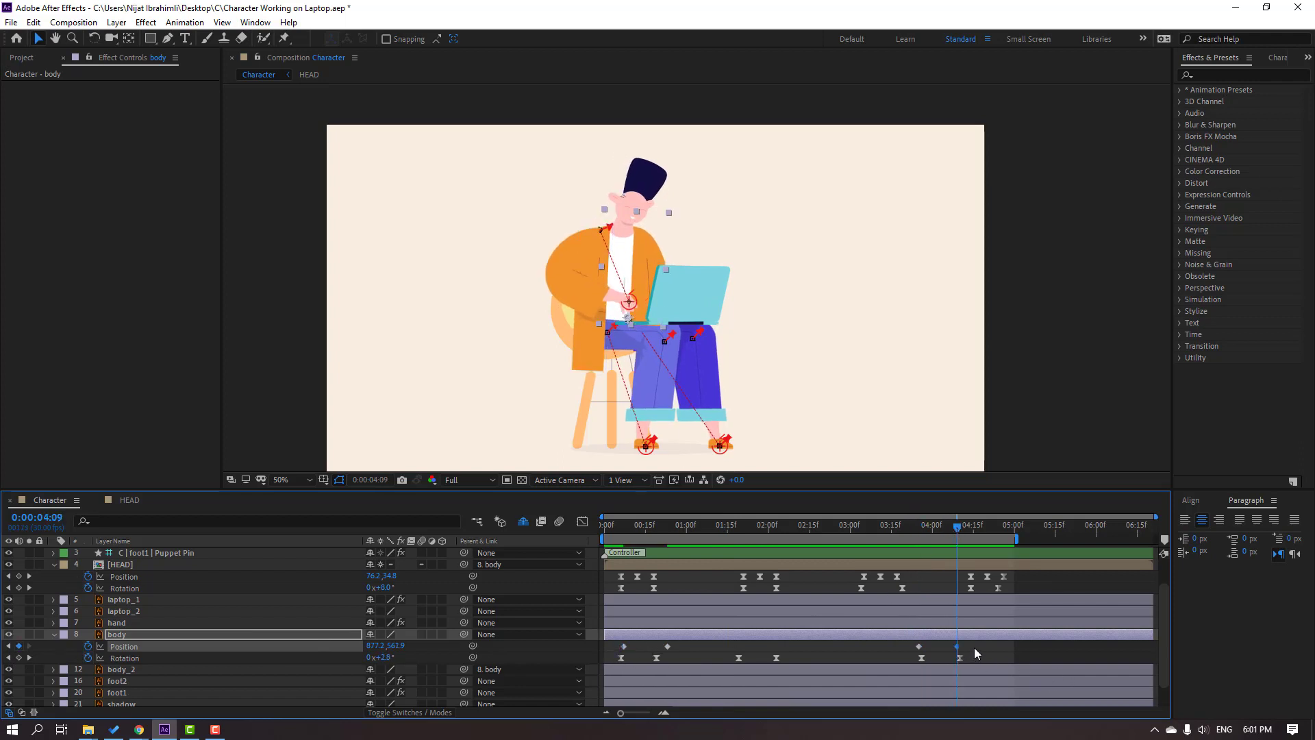
Apply Easy Ease to all four body Position keyframes and preview the animation
{"action": "left_click_drag", "start_coordinate": [667, 652], "coordinate": [623, 655]}
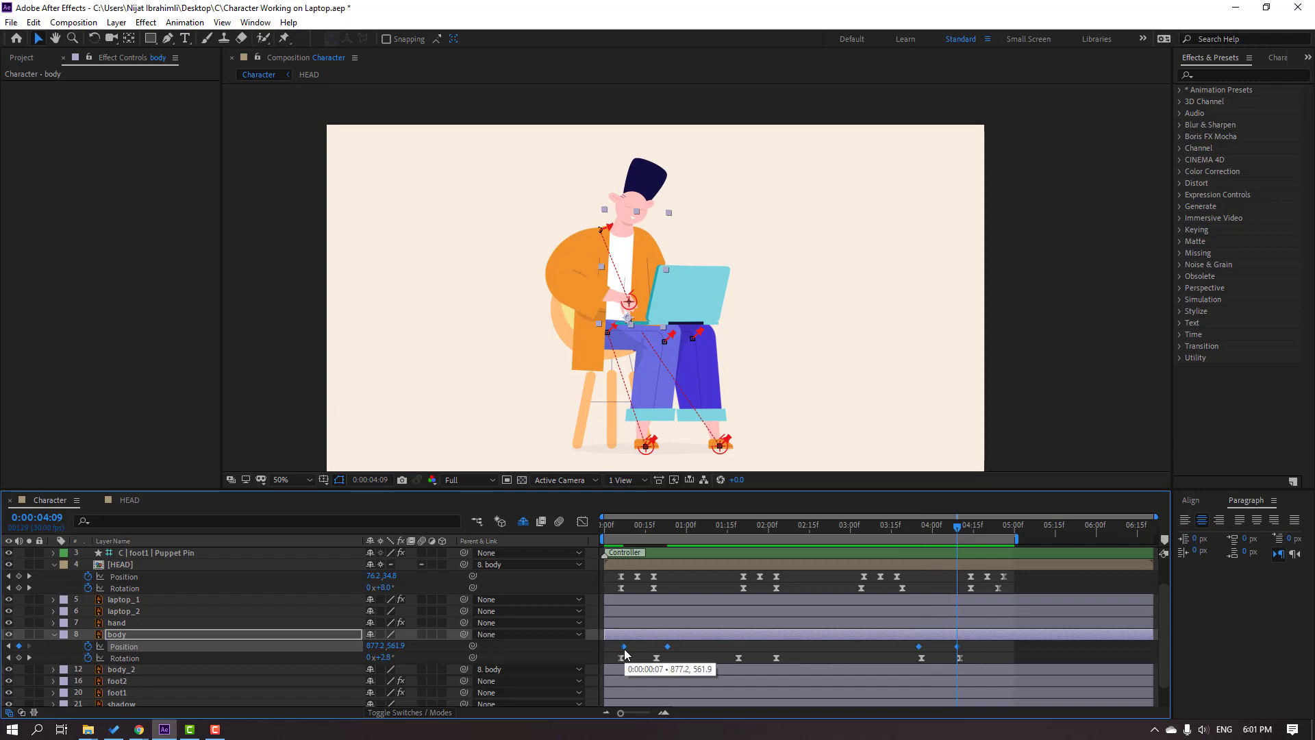
{"action": "right_click", "coordinate": [624, 648]}
{"action": "mouse_move", "coordinate": [712, 644]}
{"action": "left_click", "coordinate": [822, 548]}
{"action": "left_click", "coordinate": [902, 642]}
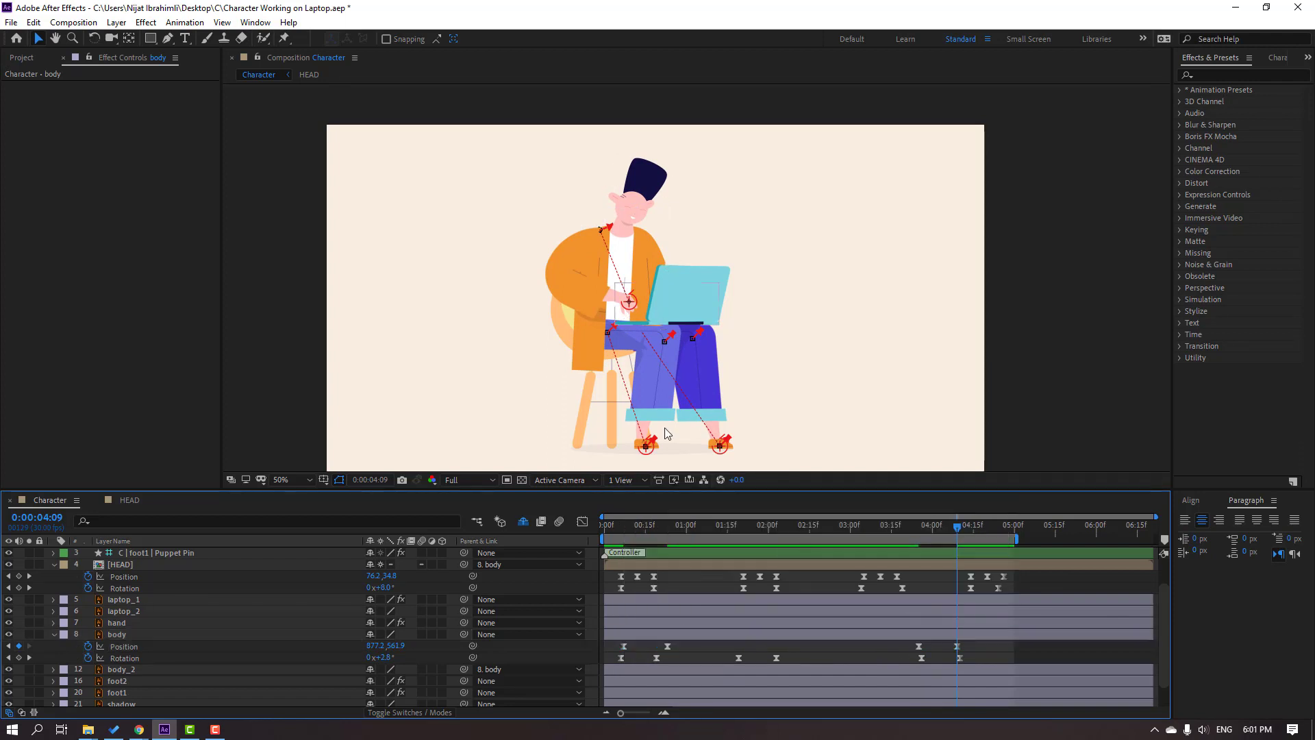
{"action": "key", "text": "space"}
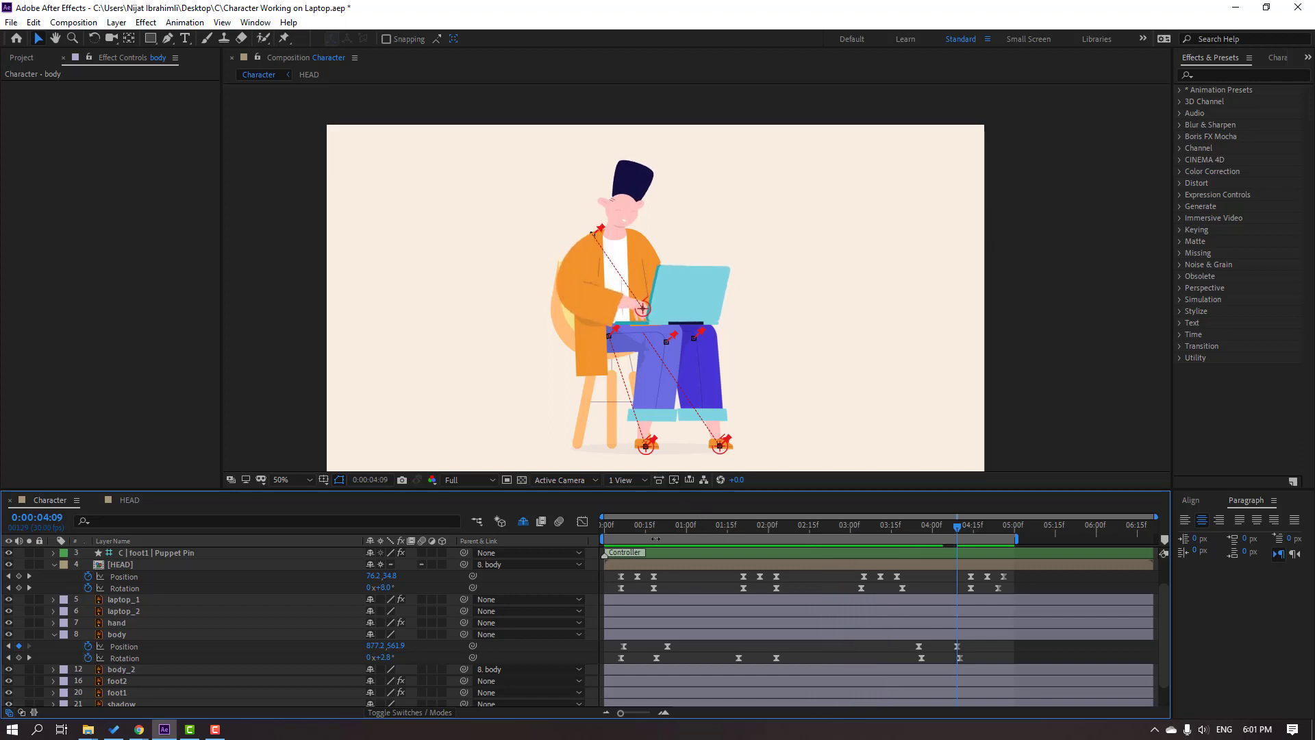
{"action": "key", "text": "space"}
Collapse the body layer and start Position keyframes on the foot2 Puppet Pin controller at 0:09
{"action": "left_click", "coordinate": [55, 634]}
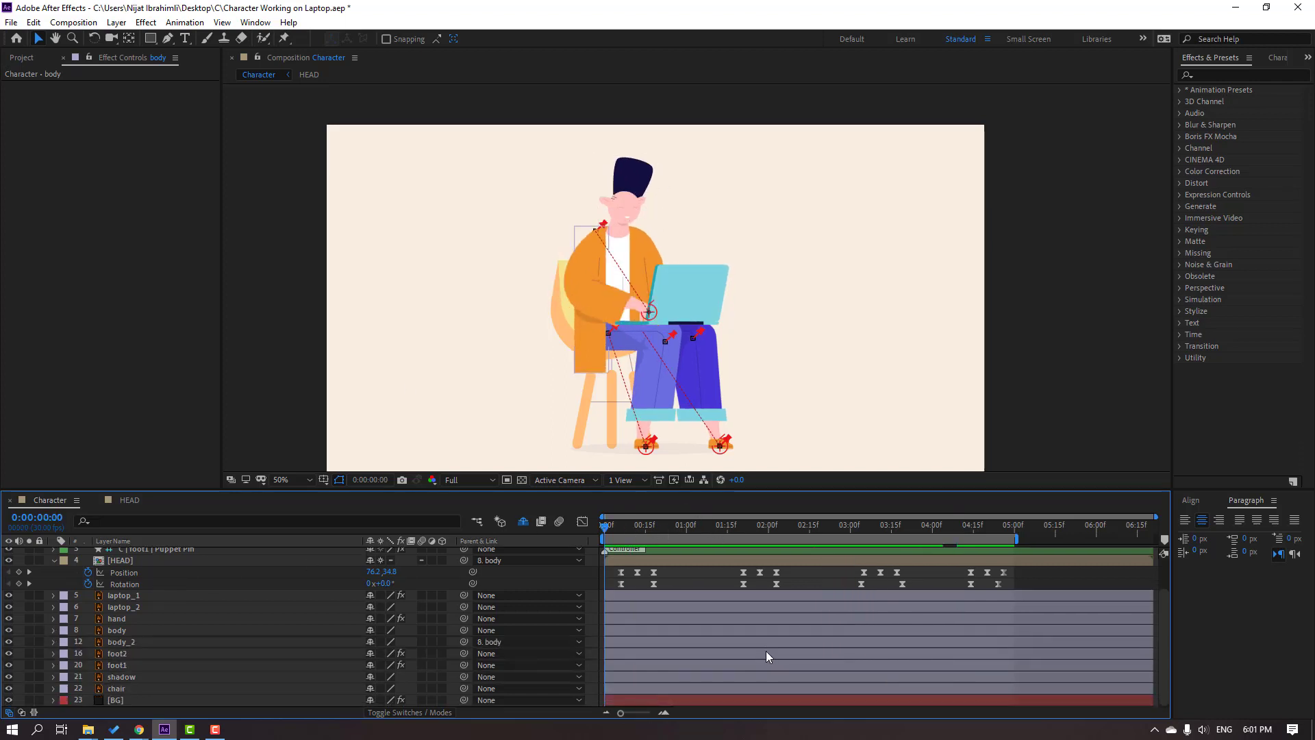
{"action": "left_click", "coordinate": [126, 655]}
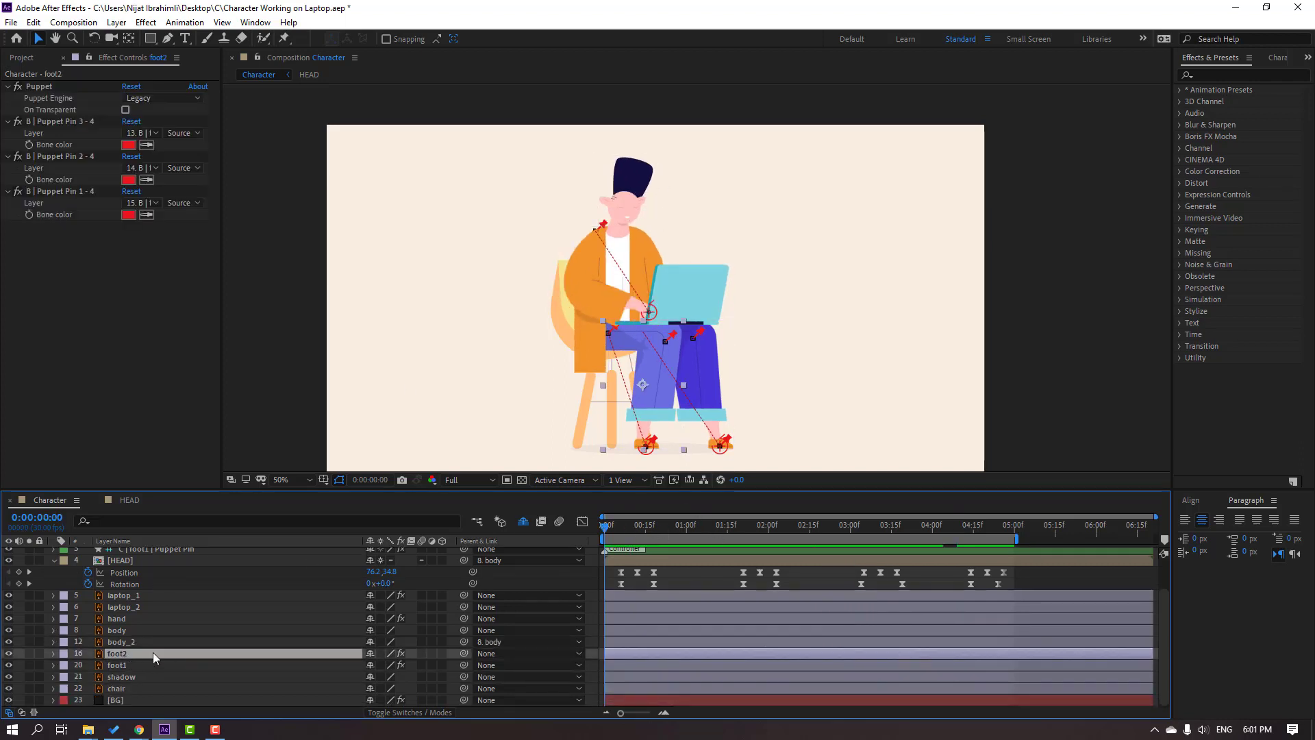
{"action": "scroll", "coordinate": [143, 603], "scroll_direction": "up", "scroll_amount": 2}
{"action": "left_click", "coordinate": [148, 575]}
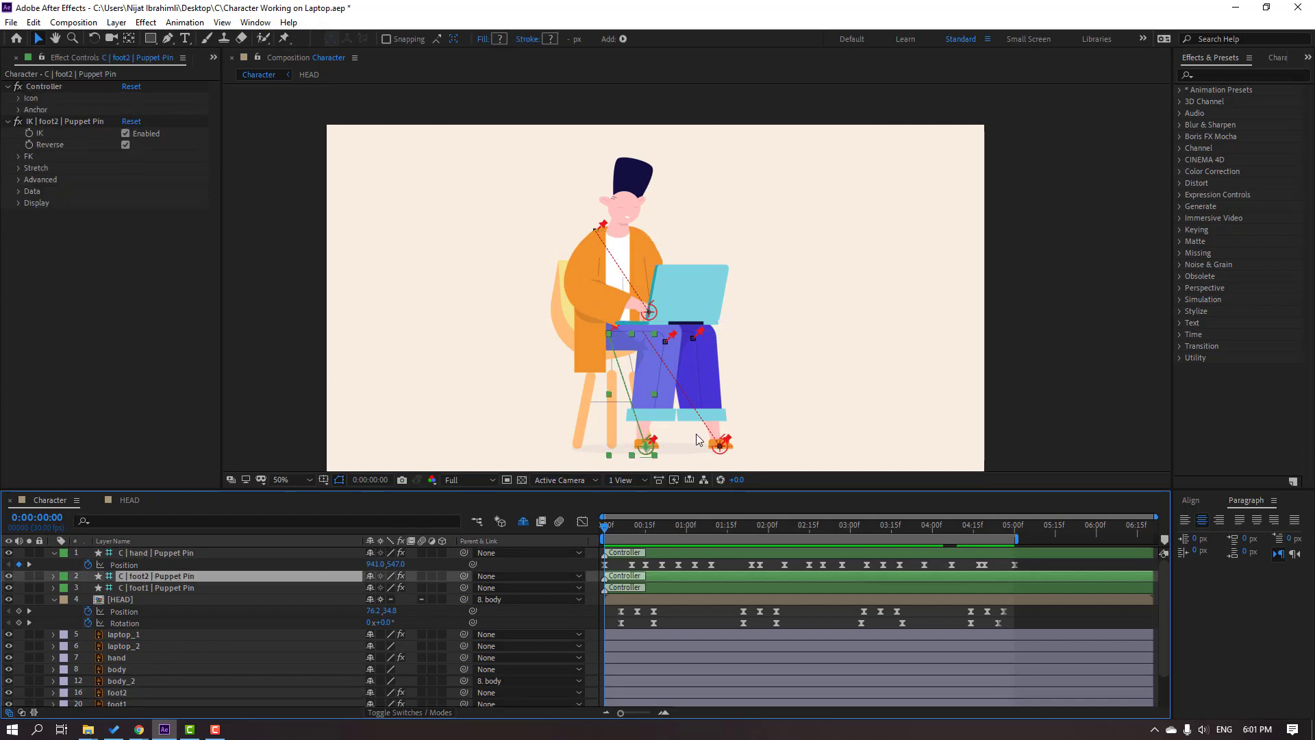
{"action": "scroll", "coordinate": [673, 396], "scroll_direction": "up", "scroll_amount": 2}
{"action": "left_click_drag", "start_coordinate": [674, 396], "coordinate": [741, 230]}
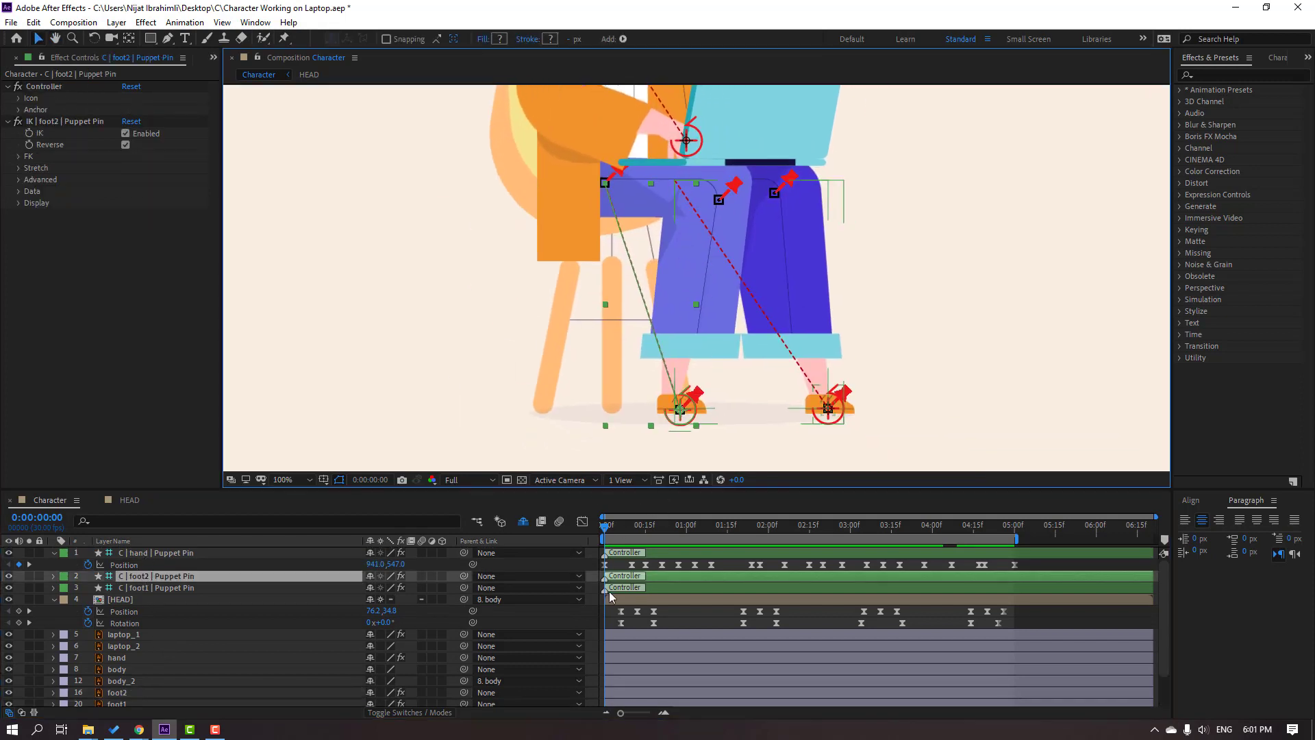
{"action": "key", "text": "p"}
{"action": "left_click_drag", "start_coordinate": [612, 529], "coordinate": [629, 528]}
{"action": "left_click", "coordinate": [88, 587]}
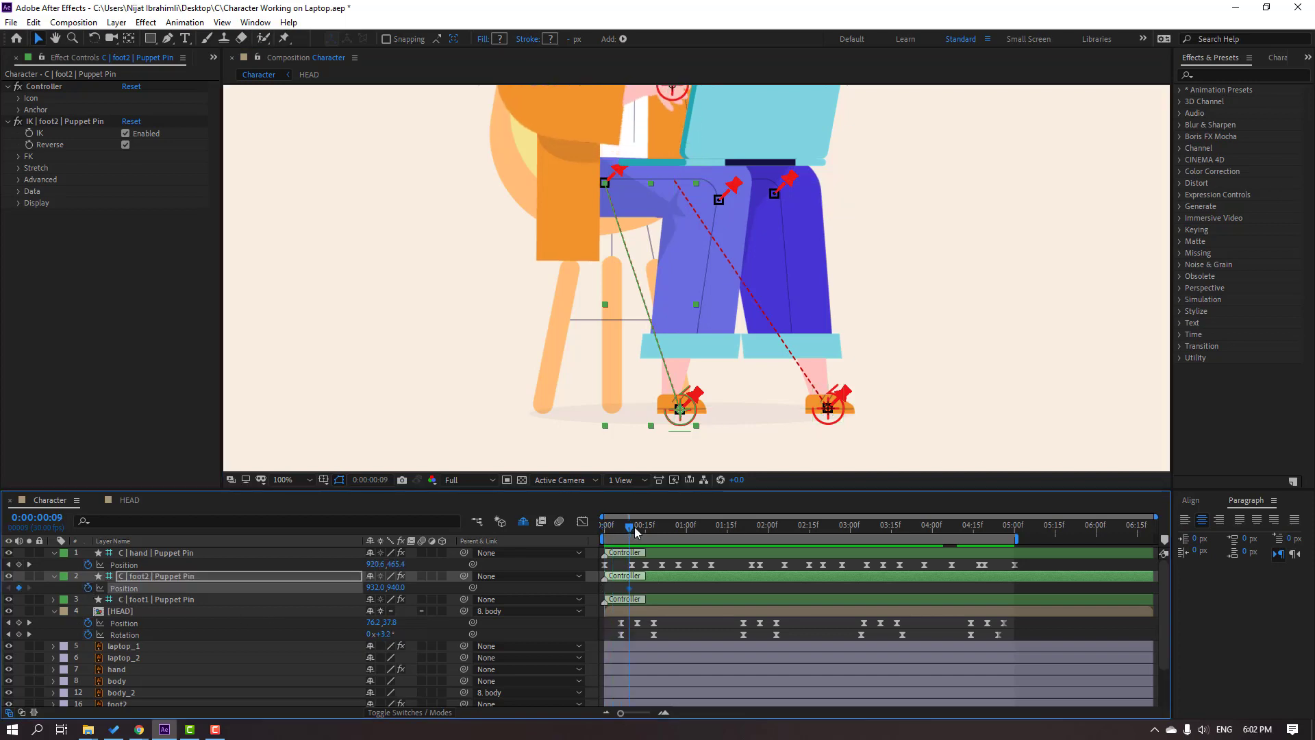
Set the foot2 controller's X position to 903 at 0:21 and preview the leg movement
{"action": "key", "text": "space"}
{"action": "left_click_drag", "start_coordinate": [374, 589], "coordinate": [354, 589]}
{"action": "scroll", "coordinate": [628, 368], "scroll_direction": "down", "scroll_amount": 1}
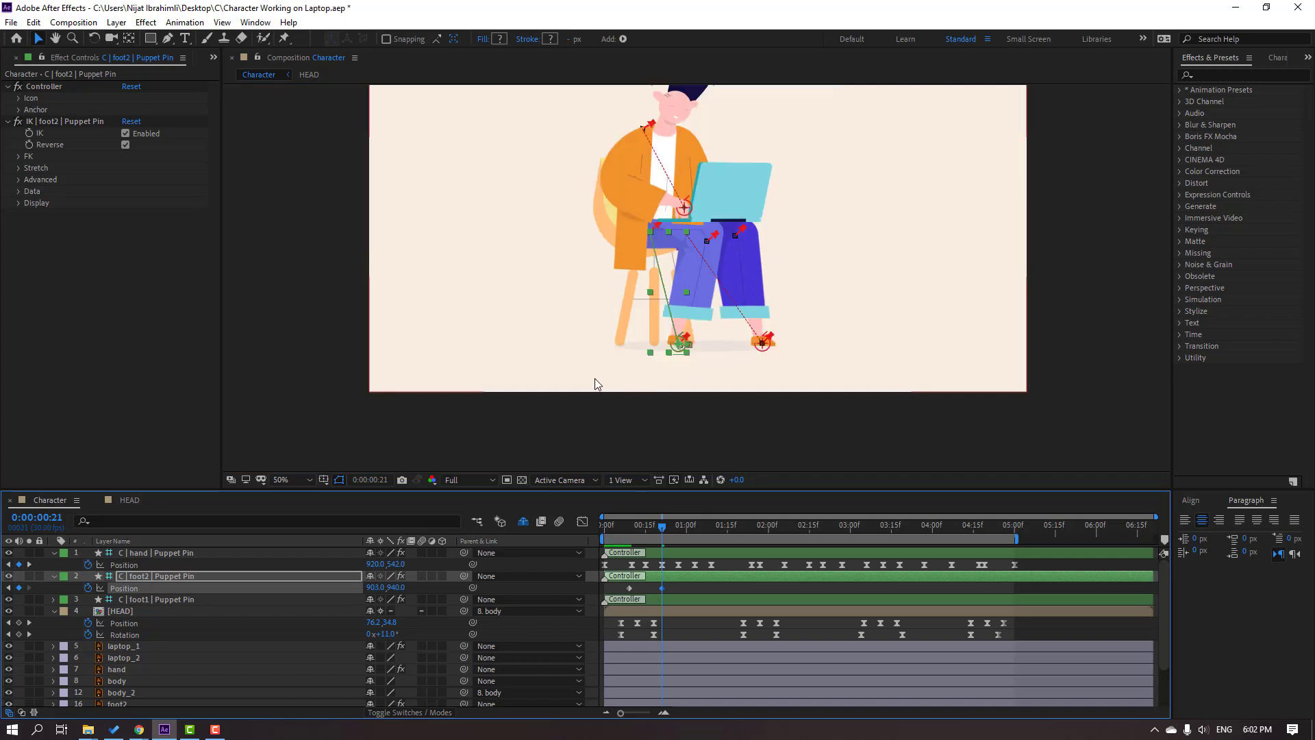
{"action": "key", "text": "space"}
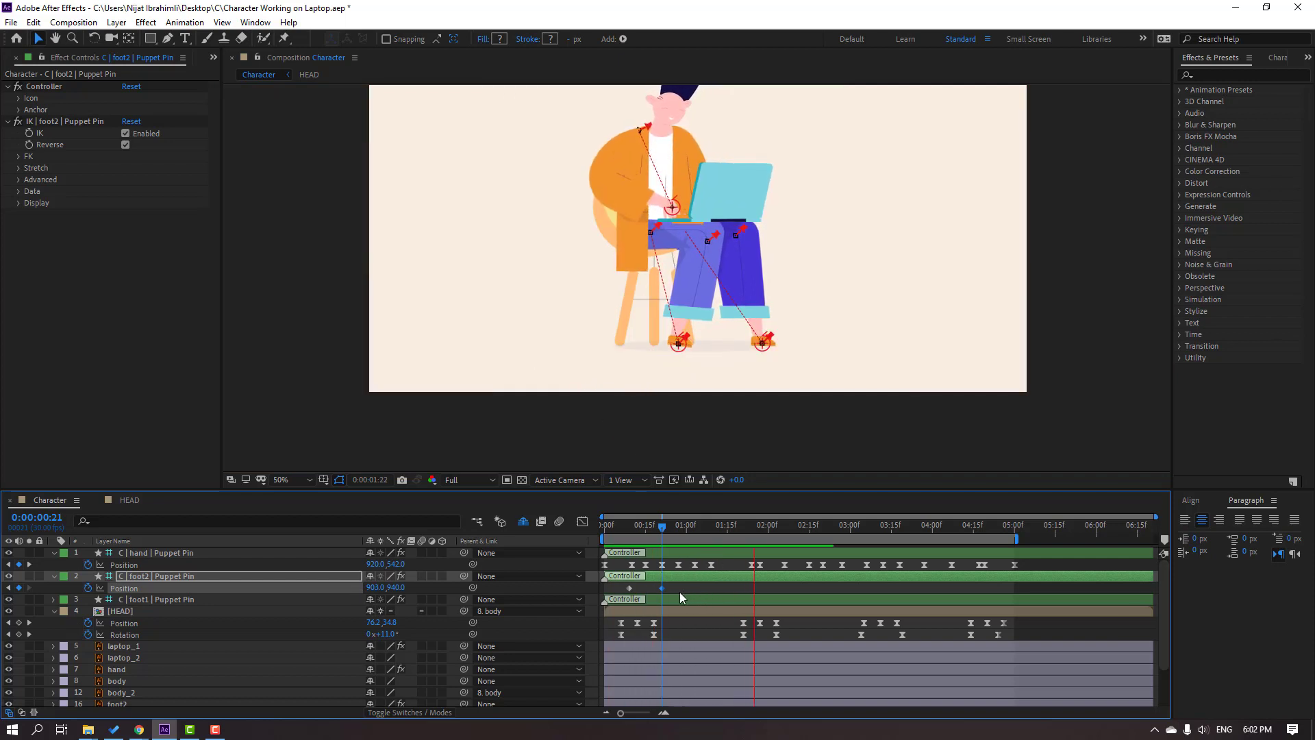
Apply Easy Ease to the foot2 controller's two Position keyframes and add a hold keyframe at 1:20
{"action": "right_click", "coordinate": [631, 589]}
{"action": "mouse_move", "coordinate": [699, 582]}
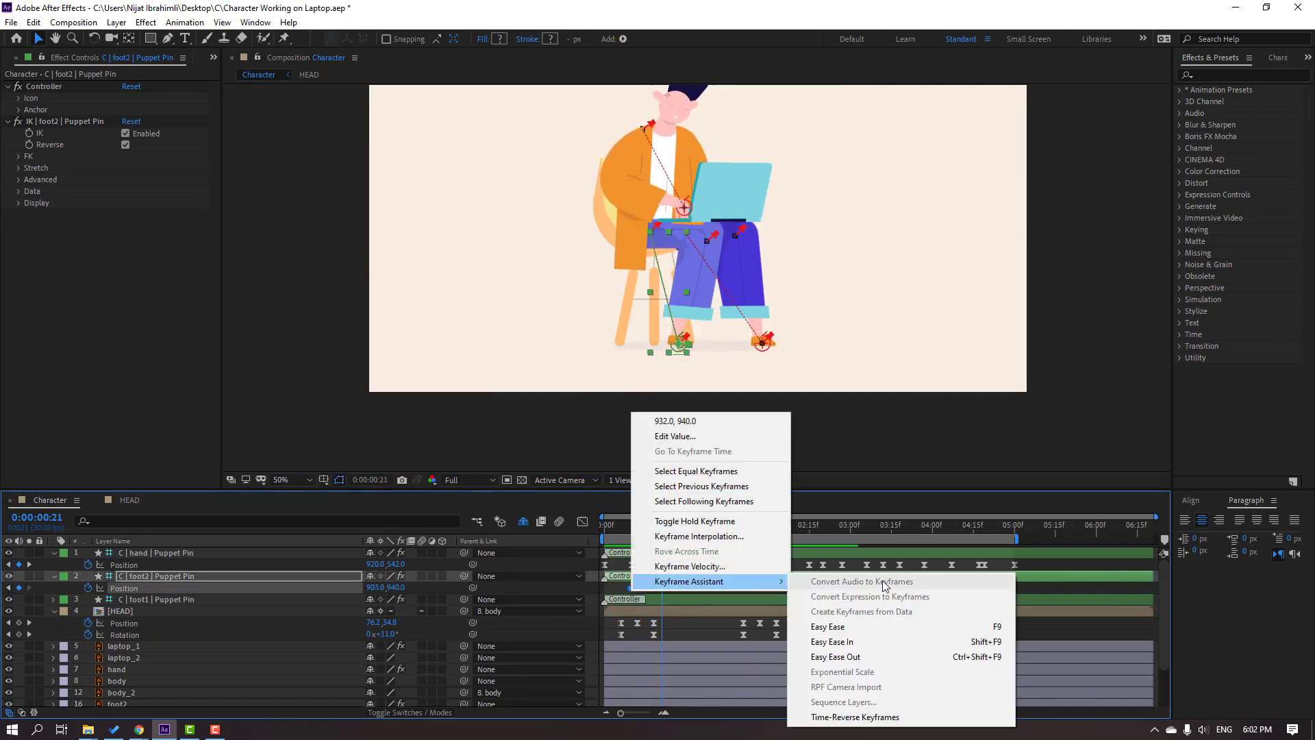
{"action": "left_click", "coordinate": [837, 626]}
{"action": "left_click_drag", "start_coordinate": [607, 528], "coordinate": [741, 529]}
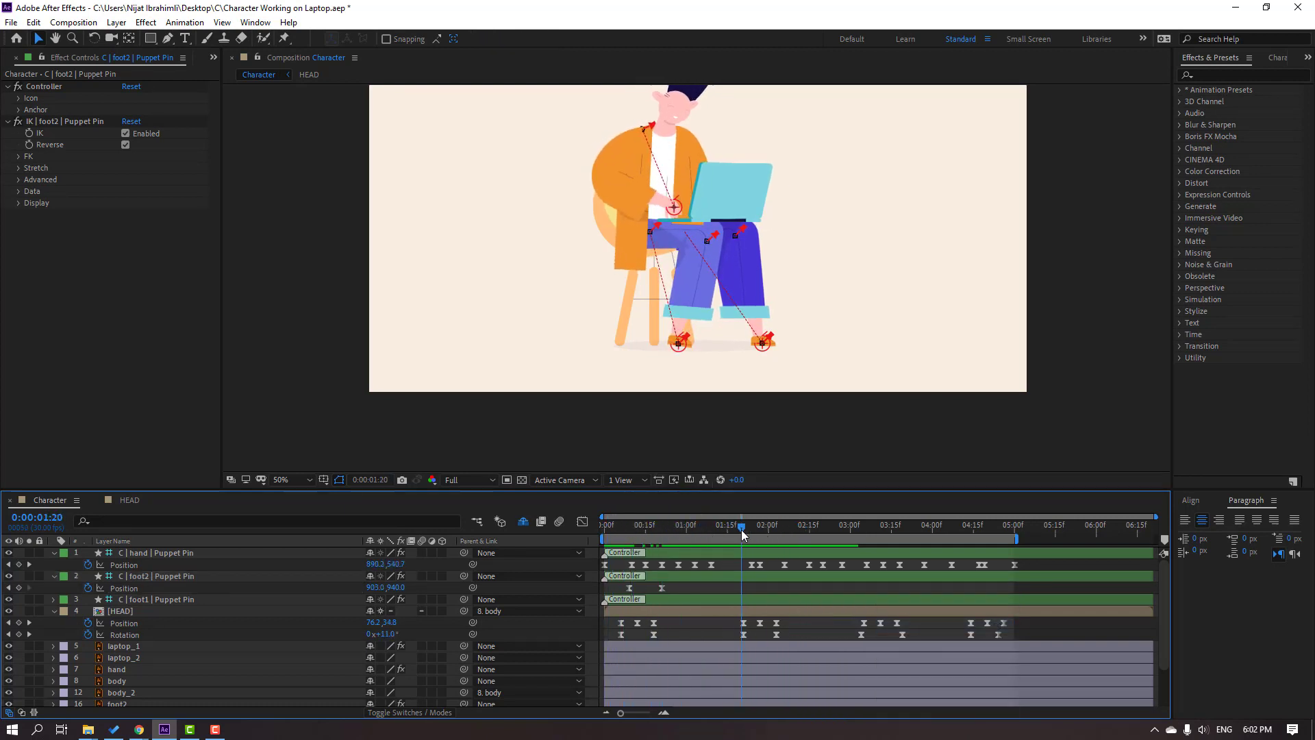
{"action": "left_click", "coordinate": [20, 588]}
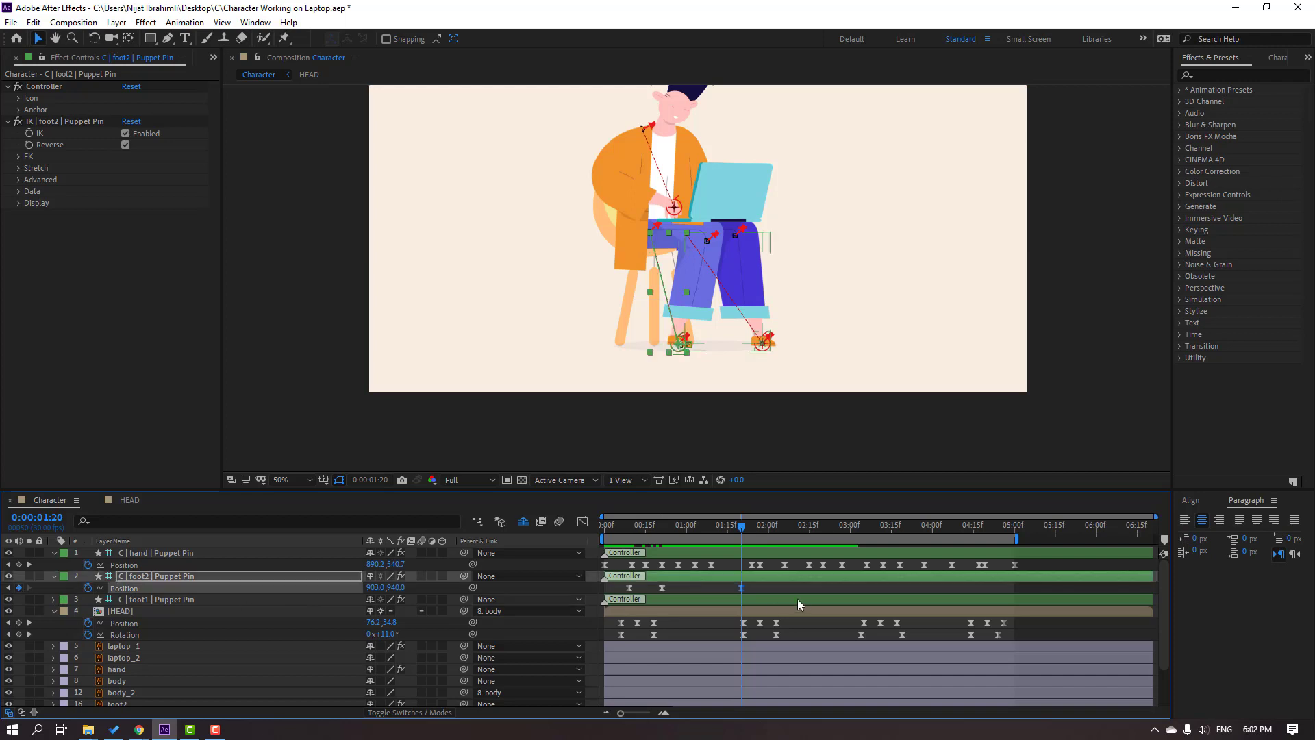
Return the foot2 controller's X position to 930 at 2:03 and delay that keyframe to about 2:09
{"action": "left_click_drag", "start_coordinate": [752, 522], "coordinate": [775, 523]}
{"action": "scroll", "coordinate": [659, 368], "scroll_direction": "up", "scroll_amount": 2}
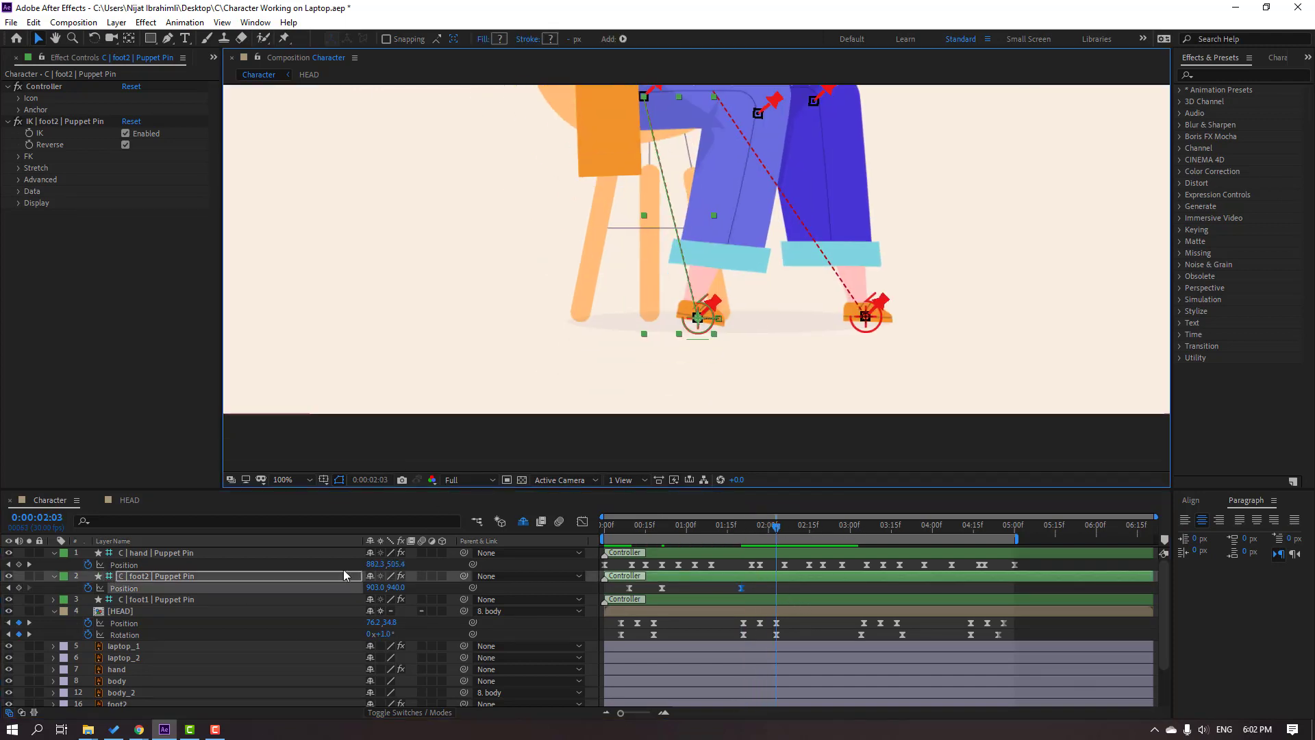
{"action": "left_click_drag", "start_coordinate": [373, 590], "coordinate": [943, 587]}
{"action": "left_click_drag", "start_coordinate": [776, 587], "coordinate": [793, 588]}
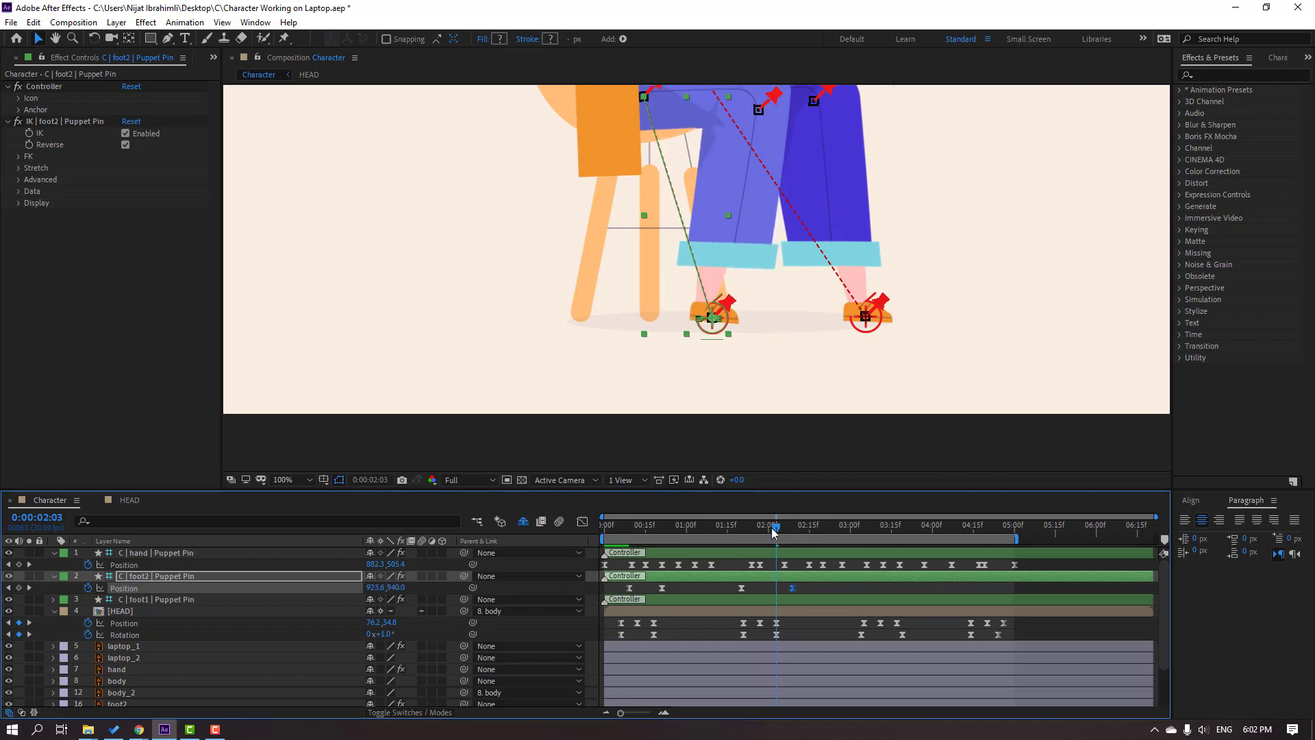
Try lifting foot2 mid-step by setting its Y position to 923 at 1:28, and preview the movement
{"action": "left_click_drag", "start_coordinate": [774, 529], "coordinate": [761, 530]}
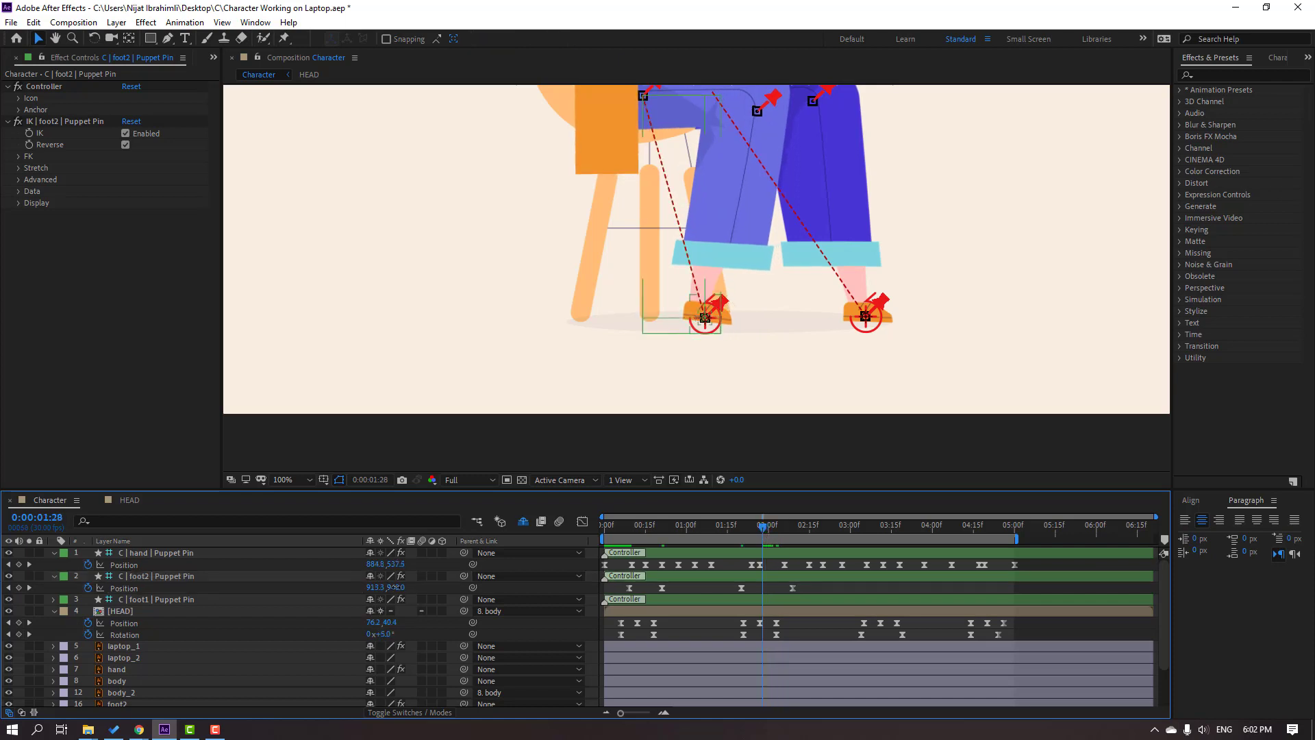
{"action": "left_click_drag", "start_coordinate": [396, 587], "coordinate": [815, 500]}
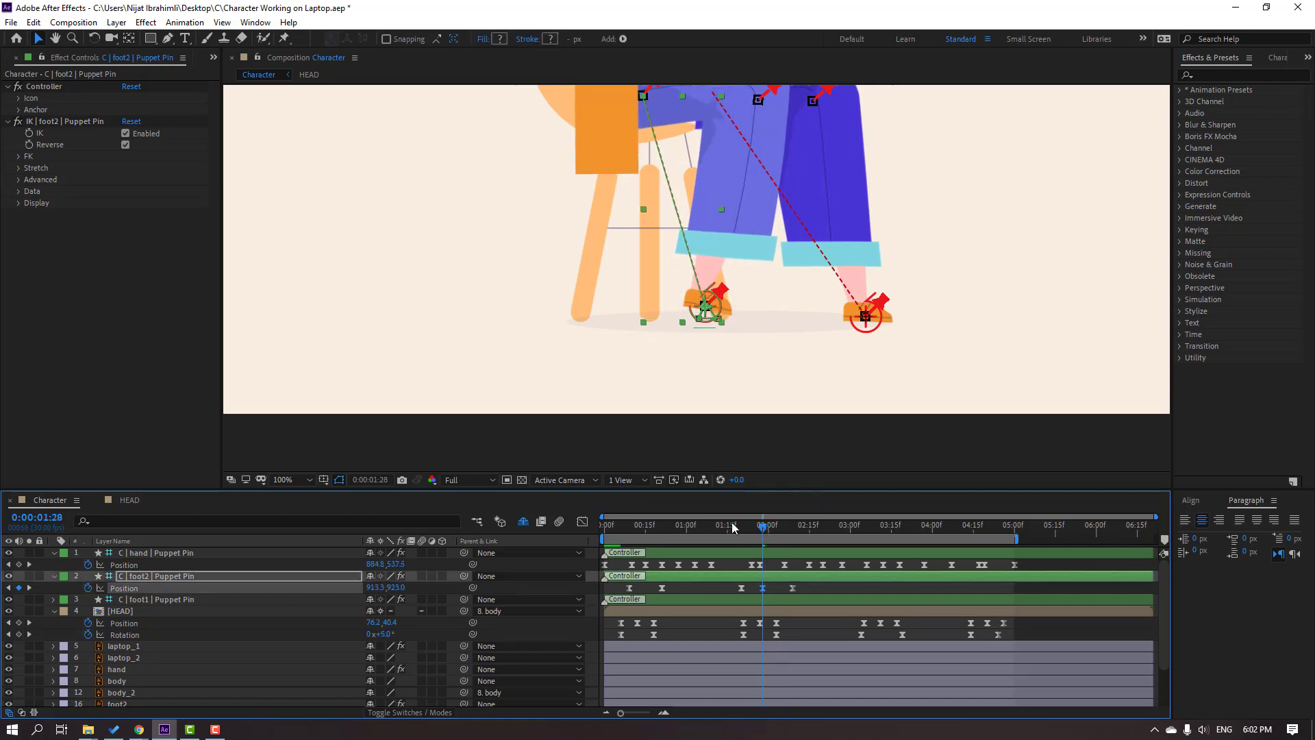
{"action": "left_click_drag", "start_coordinate": [732, 526], "coordinate": [795, 533]}
{"action": "scroll", "coordinate": [507, 401], "scroll_direction": "down", "scroll_amount": 1}
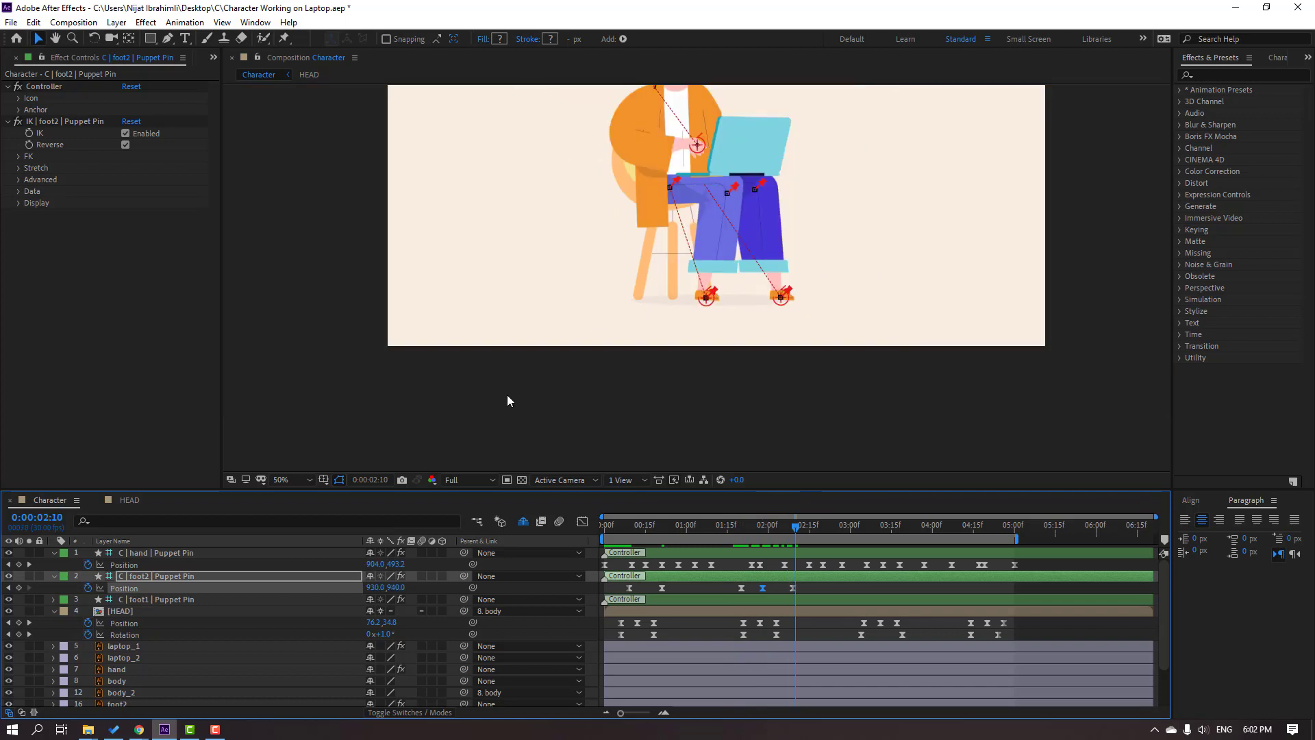
{"action": "key", "text": "space"}
{"action": "scroll", "coordinate": [478, 405], "scroll_direction": "down", "scroll_amount": 1}
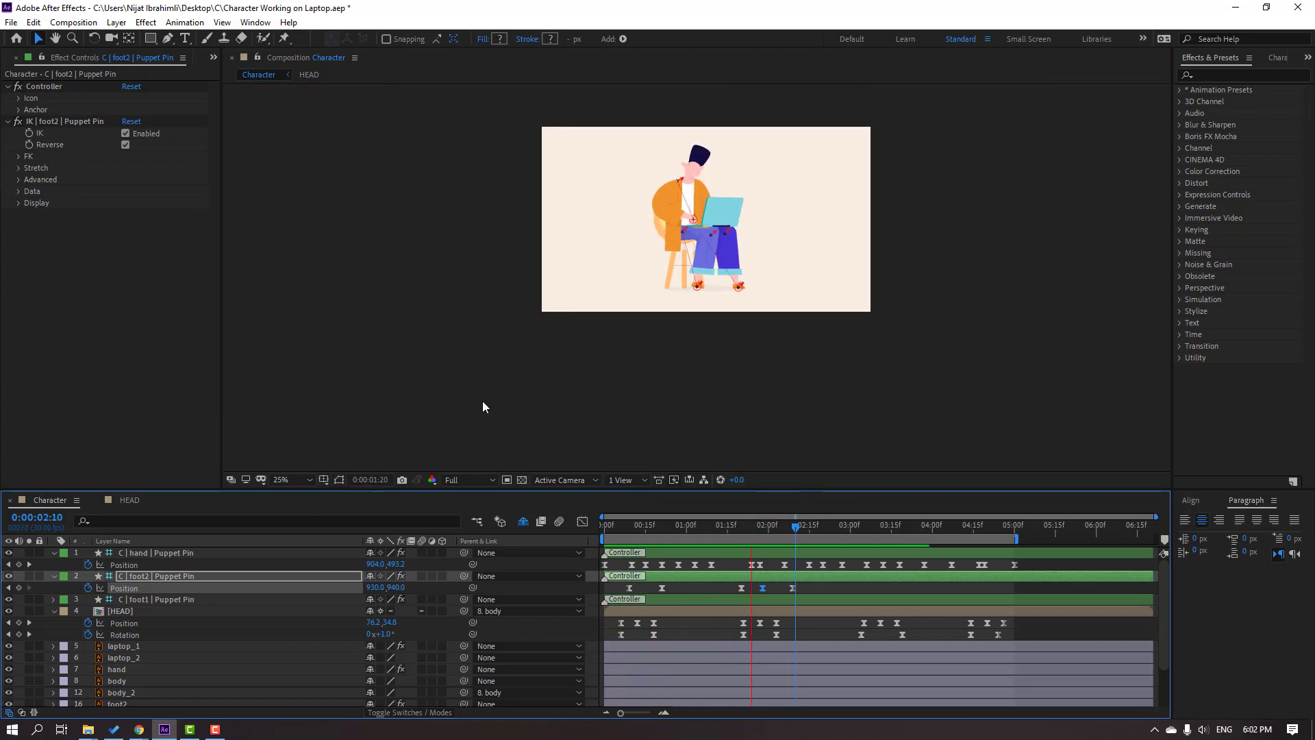
{"action": "scroll", "coordinate": [675, 302], "scroll_direction": "up", "scroll_amount": 1}
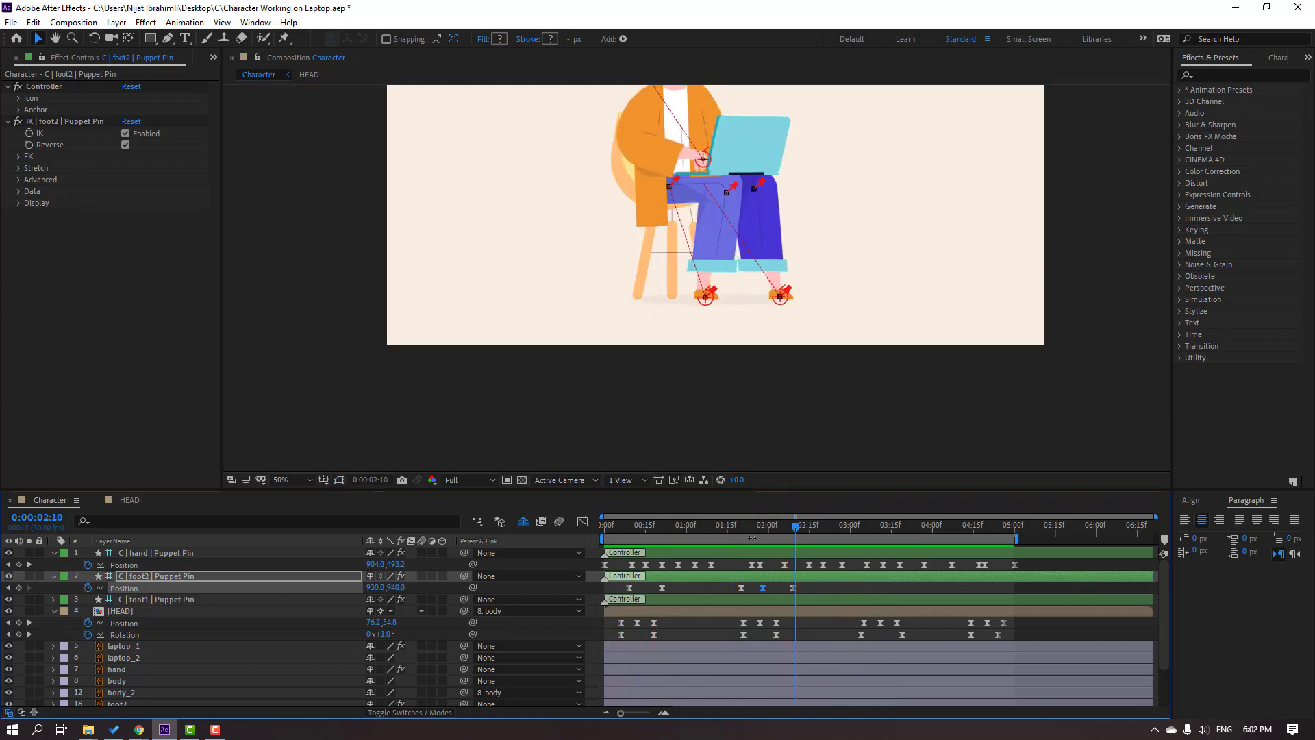
{"action": "key", "text": "space"}
{"action": "left_click_drag", "start_coordinate": [886, 310], "coordinate": [871, 346]}
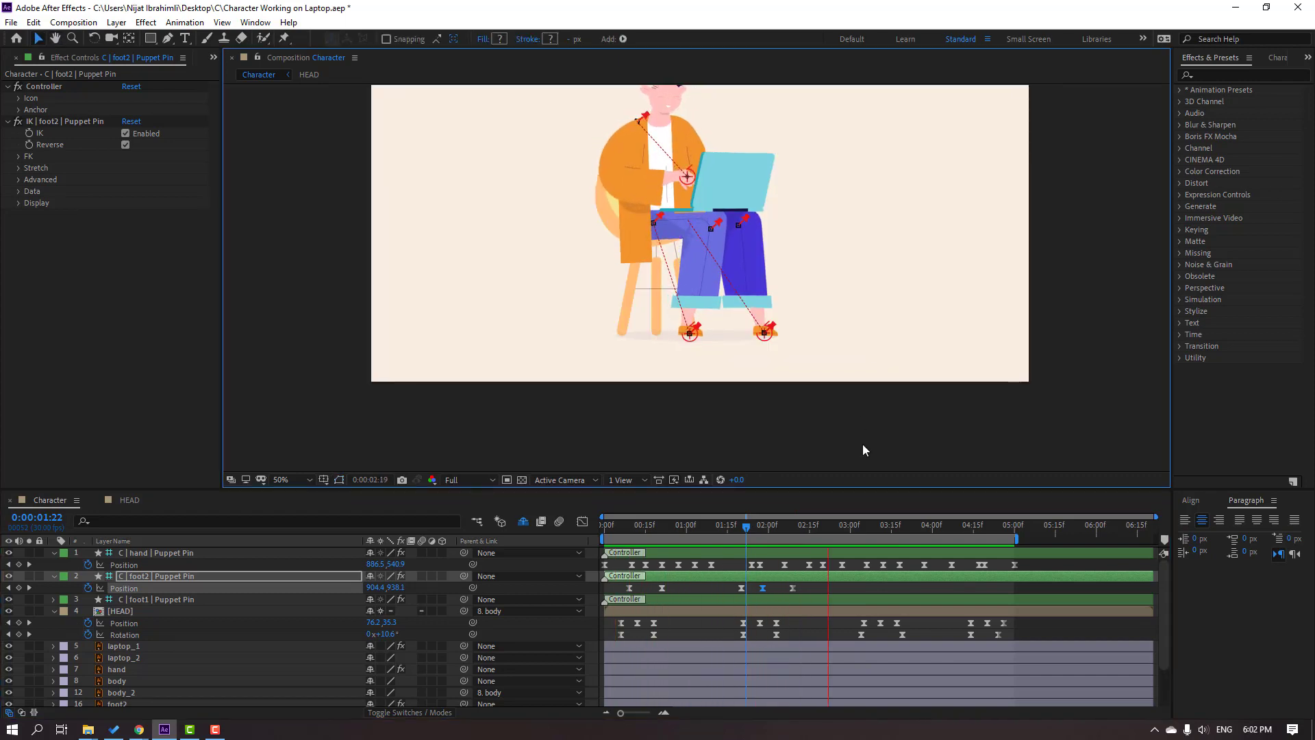
Delete foot2's mid-step lift keyframe, shift its last Position keyframe to about 2:04, and preview the animation
{"action": "left_click", "coordinate": [742, 526]}
{"action": "mouse_move", "coordinate": [776, 584]}
{"action": "left_mouse_down"}
{"action": "mouse_move", "coordinate": [762, 596]}
{"action": "mouse_move", "coordinate": [778, 589]}
{"action": "left_mouse_up"}
{"action": "key", "text": "Delete"}
{"action": "key", "text": "space"}
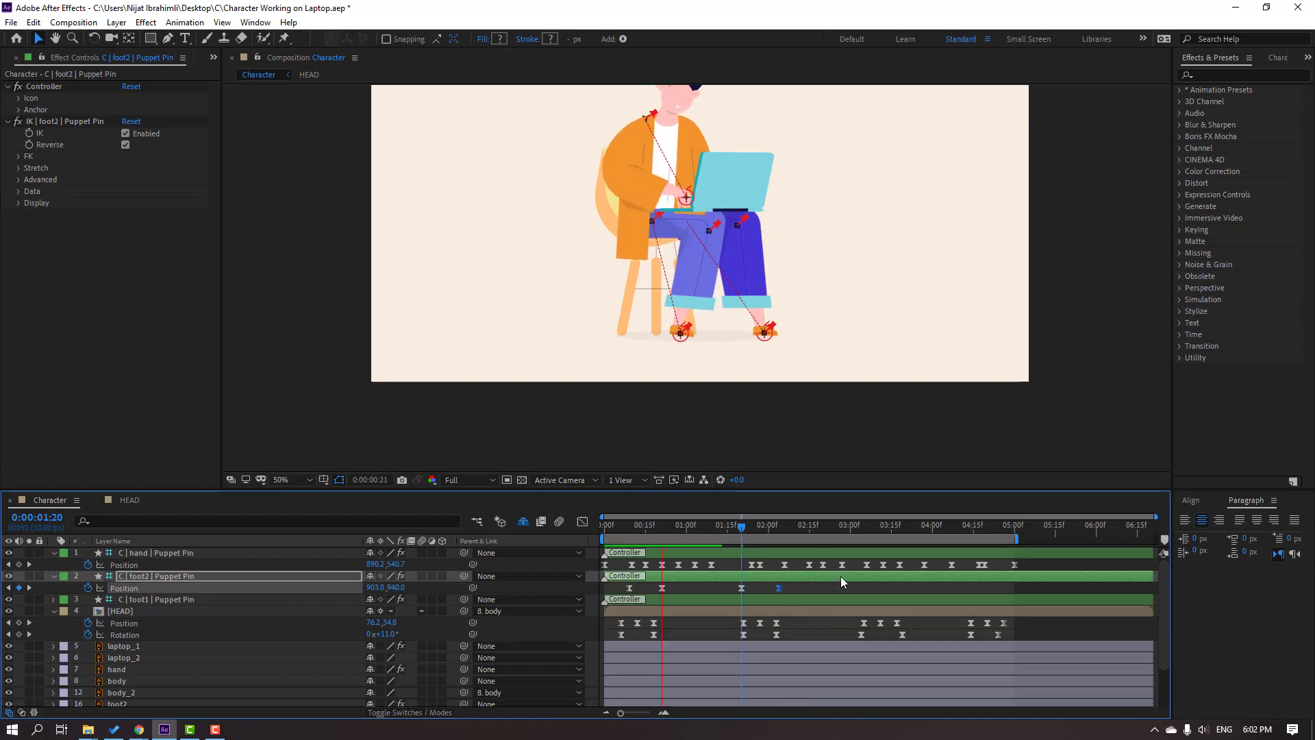
Move foot2's two return Position keyframes to about 3:11 and 3:25, and preview the animation from the start
{"action": "left_click", "coordinate": [804, 525]}
{"action": "left_click_drag", "start_coordinate": [741, 591], "coordinate": [874, 591]}
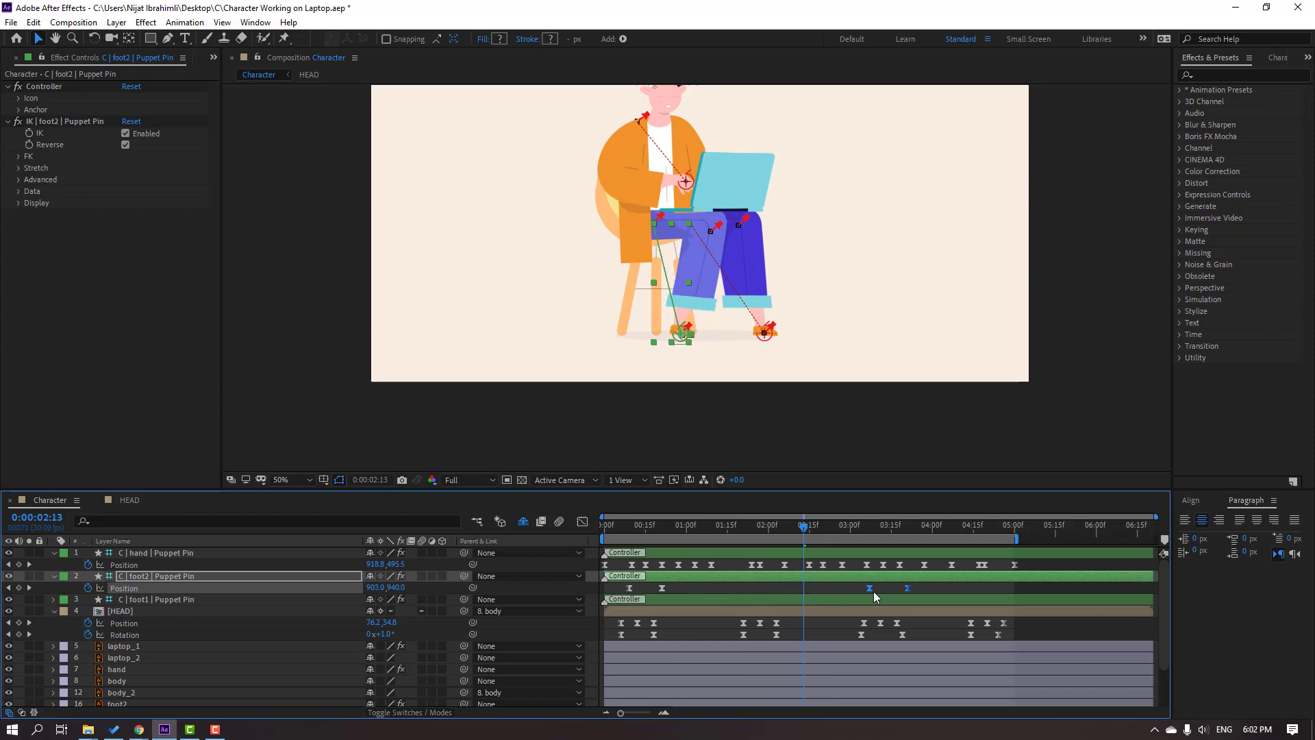
{"action": "left_click_drag", "start_coordinate": [752, 522], "coordinate": [592, 529]}
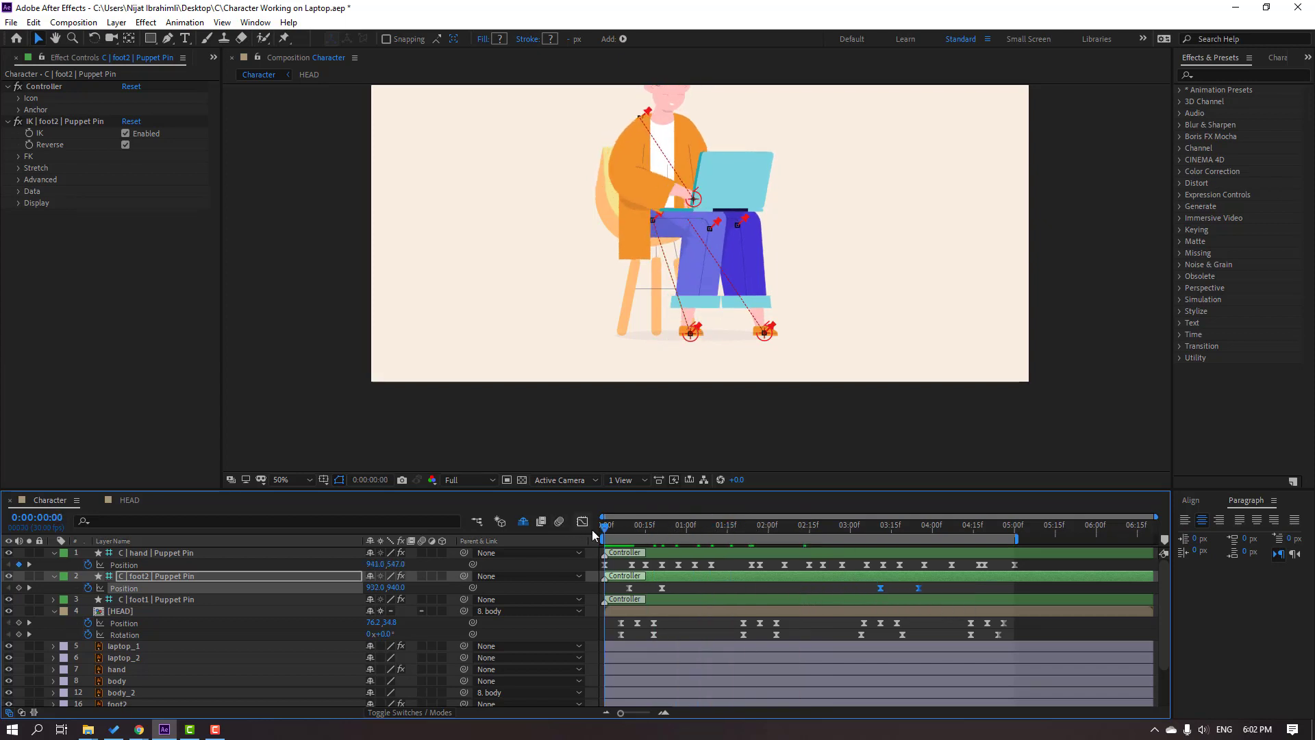
{"action": "key", "text": "space"}
{"action": "left_click_drag", "start_coordinate": [745, 523], "coordinate": [759, 528]}
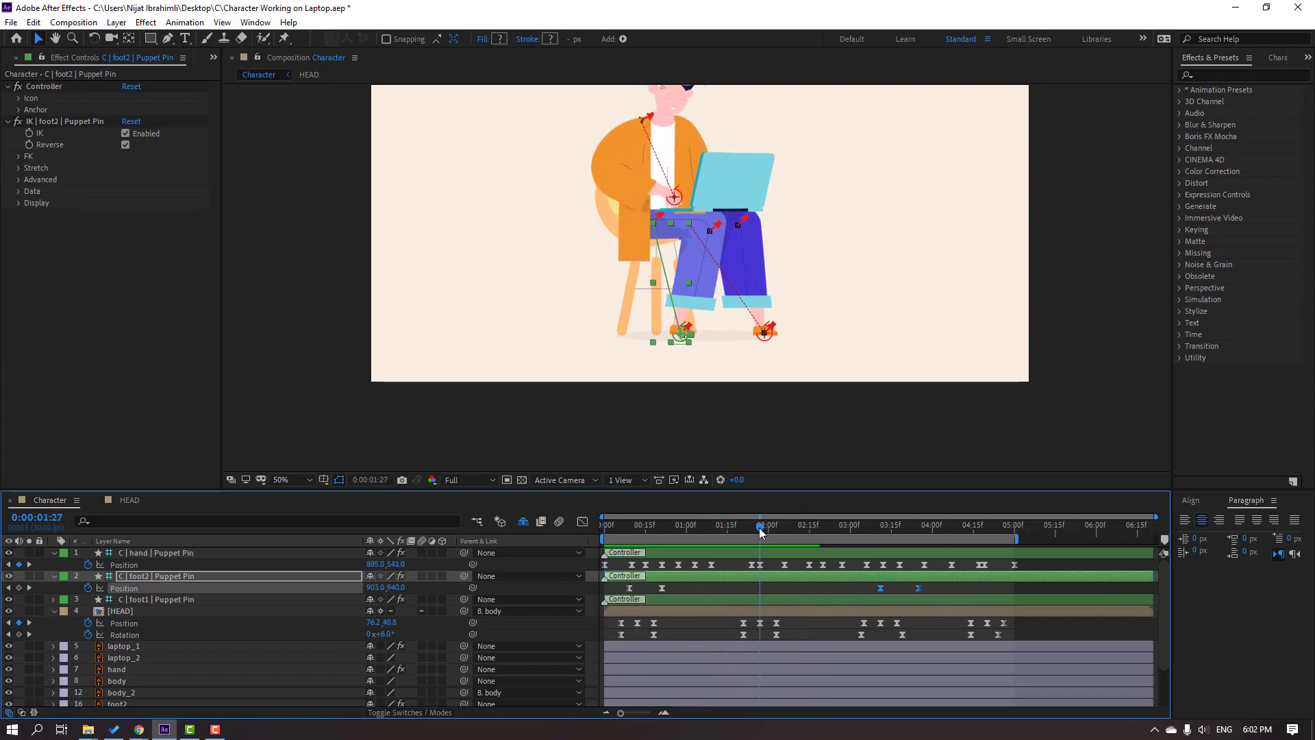
Start Position keyframes on the foot1 Puppet Pin controller at 1:27 and set its X position to 1125 at 2:11
{"action": "left_click", "coordinate": [140, 601]}
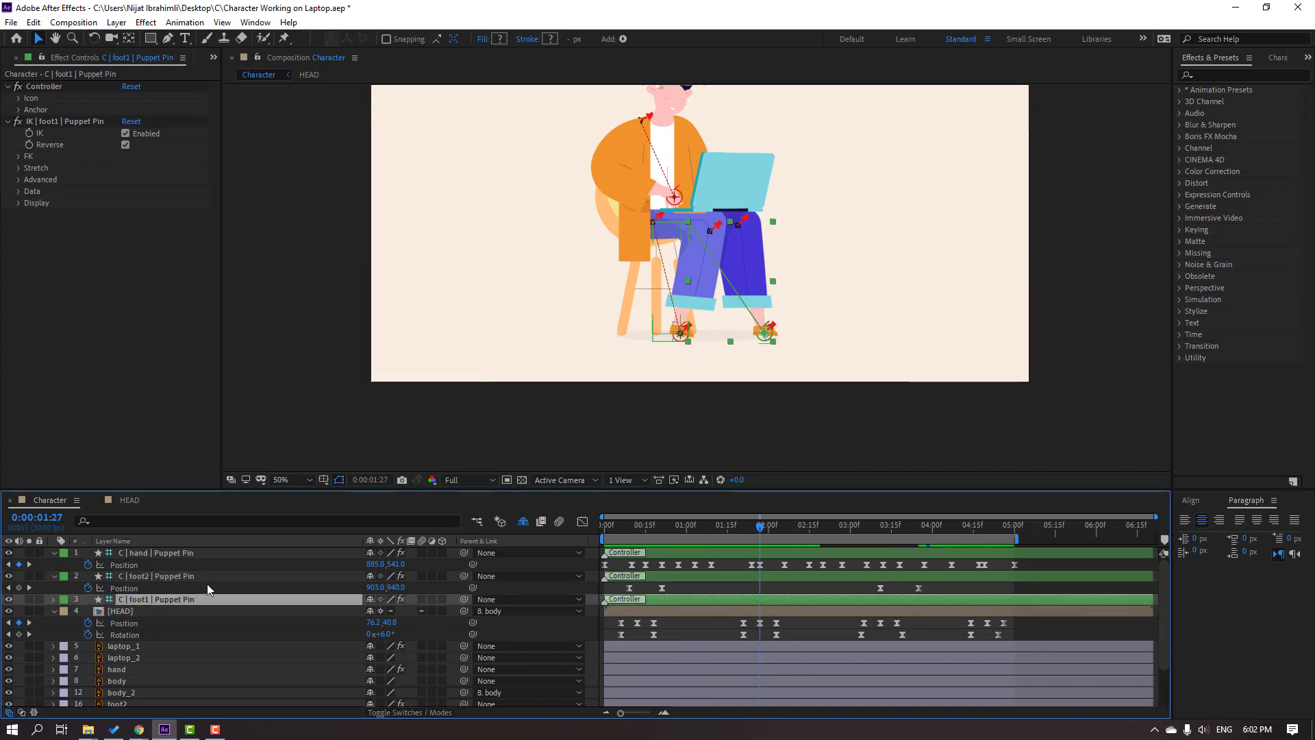
{"action": "key", "text": "p"}
{"action": "left_click", "coordinate": [88, 611]}
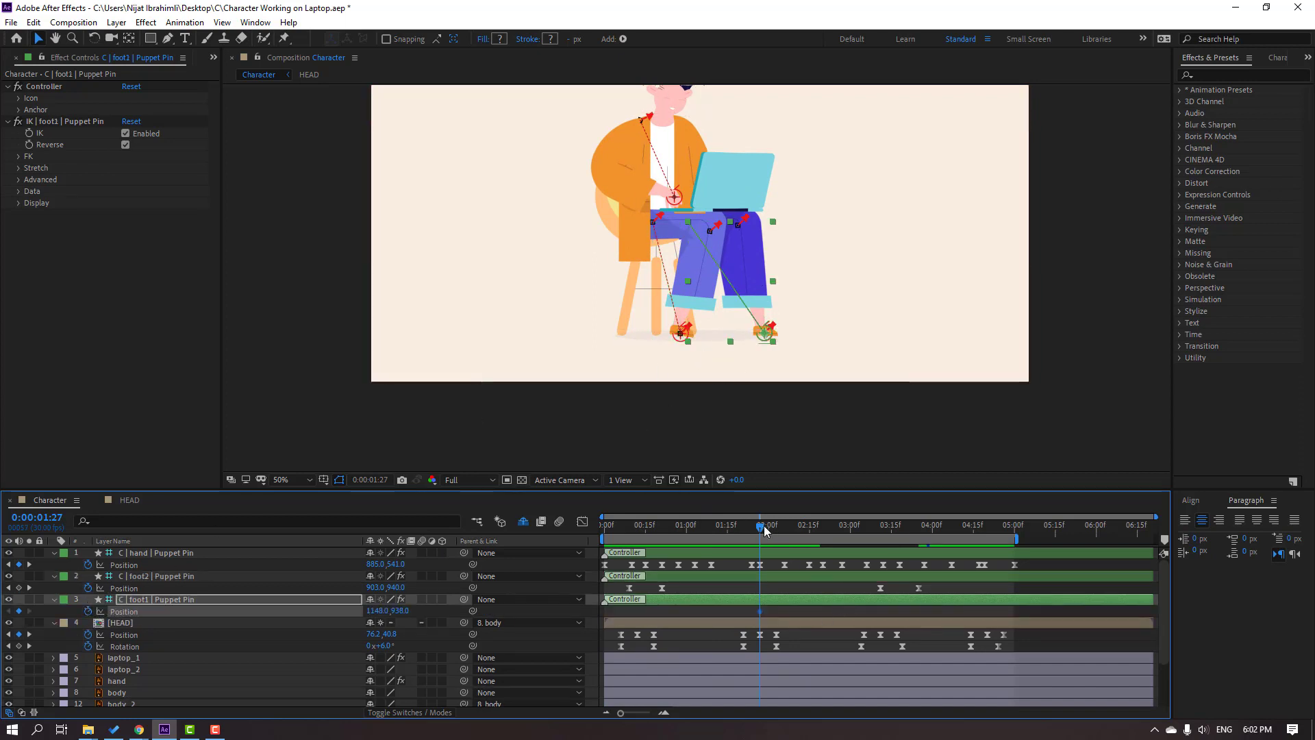
{"action": "left_click_drag", "start_coordinate": [765, 531], "coordinate": [799, 527]}
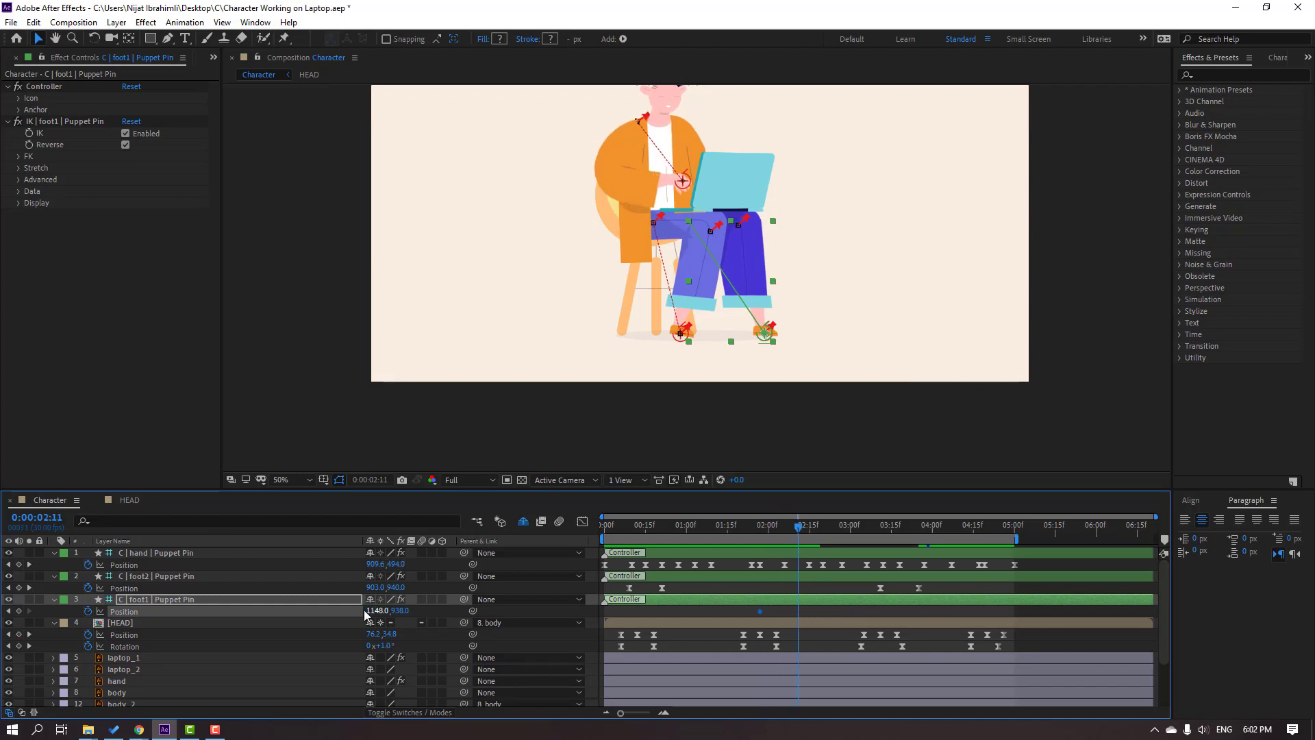
{"action": "left_click_drag", "start_coordinate": [378, 611], "coordinate": [372, 610]}
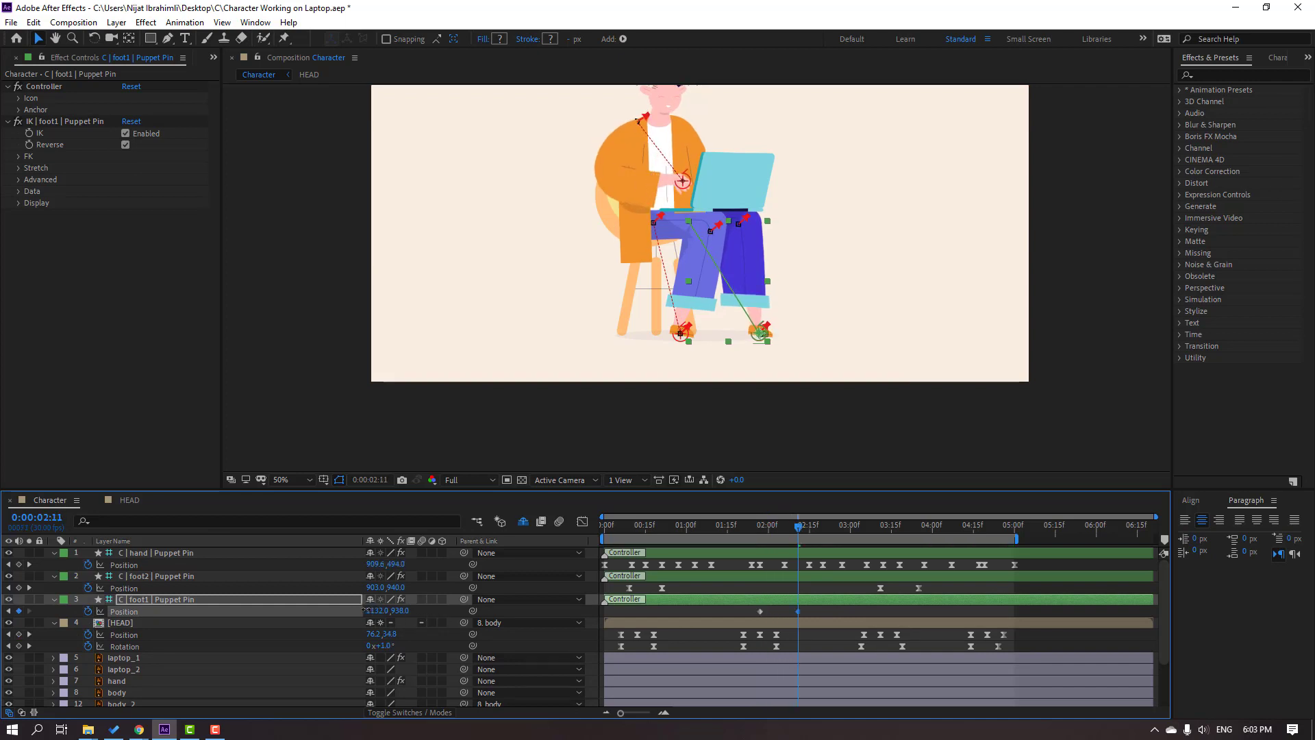
Apply Easy Ease to both foot1 Position keyframes and preview the whole animation with the composition fitted to the viewer
{"action": "right_click", "coordinate": [762, 611]}
{"action": "mouse_move", "coordinate": [837, 681]}
{"action": "left_click", "coordinate": [966, 512]}
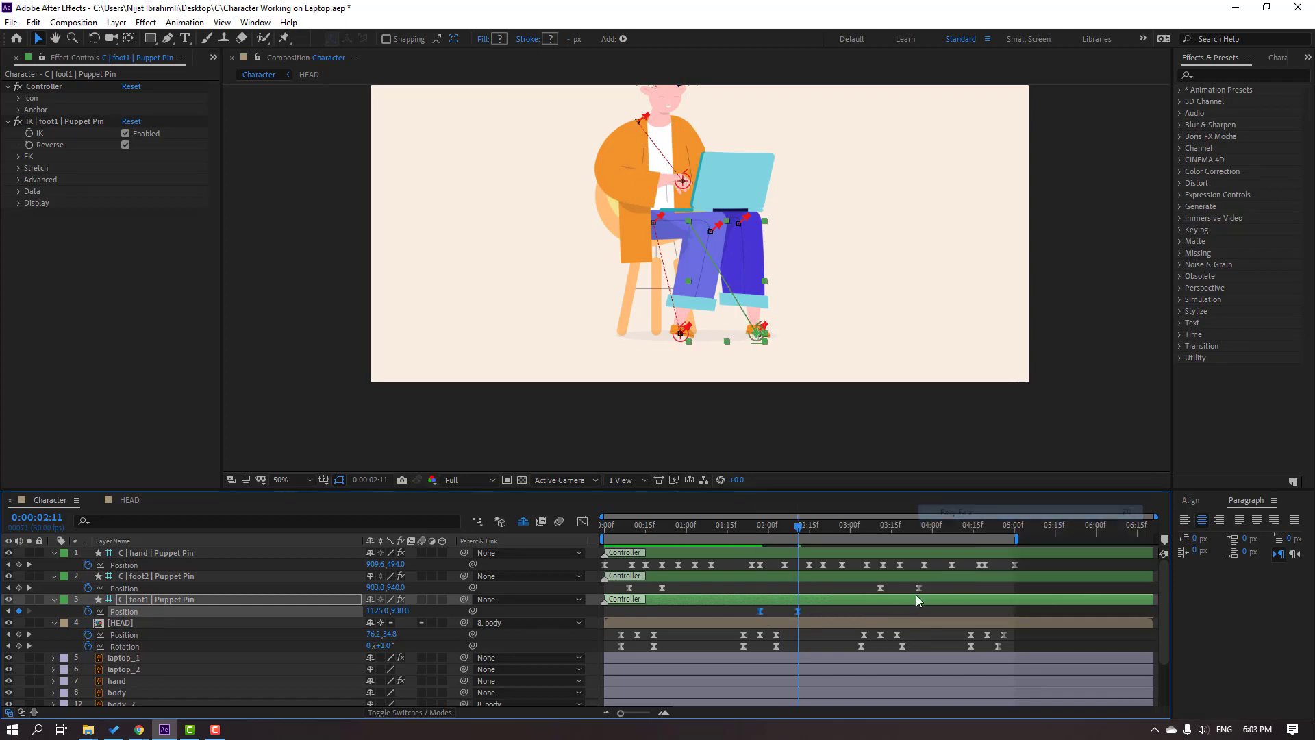
{"action": "left_click", "coordinate": [902, 607]}
{"action": "key", "text": "space"}
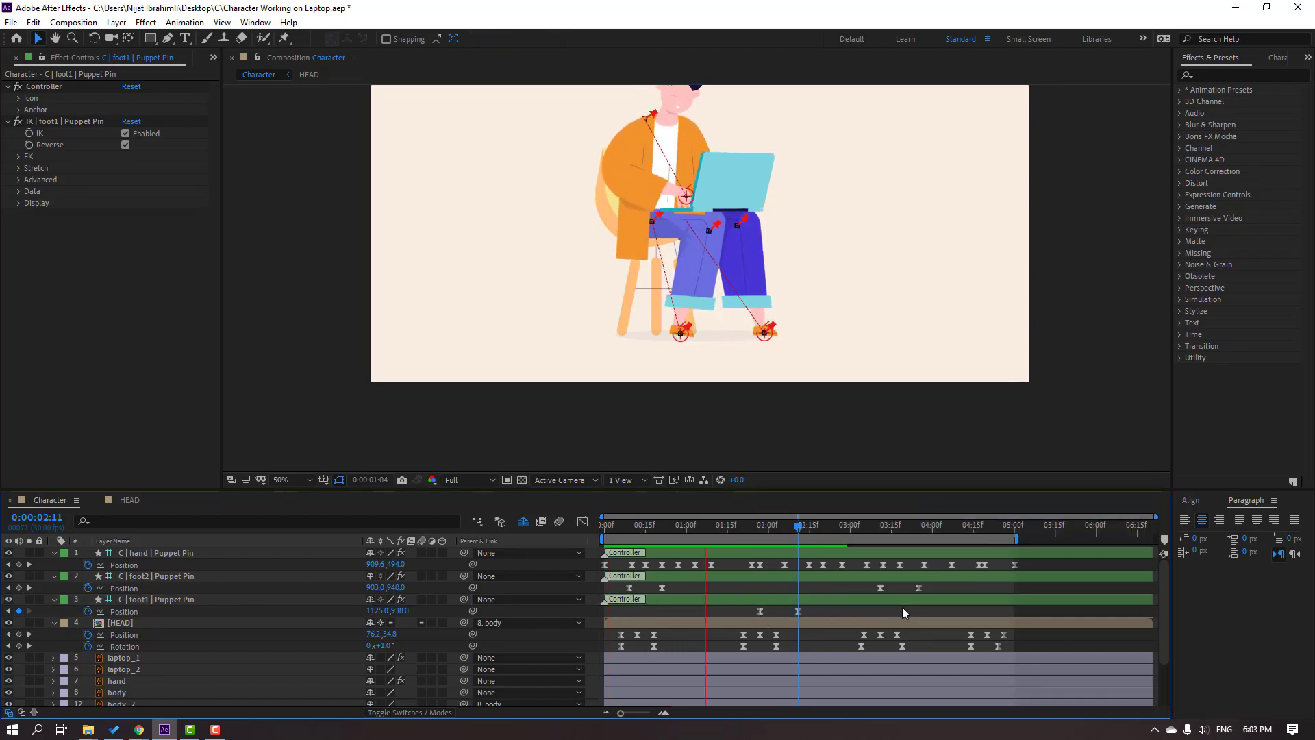
{"action": "scroll", "coordinate": [506, 339], "scroll_direction": "down", "scroll_amount": 2}
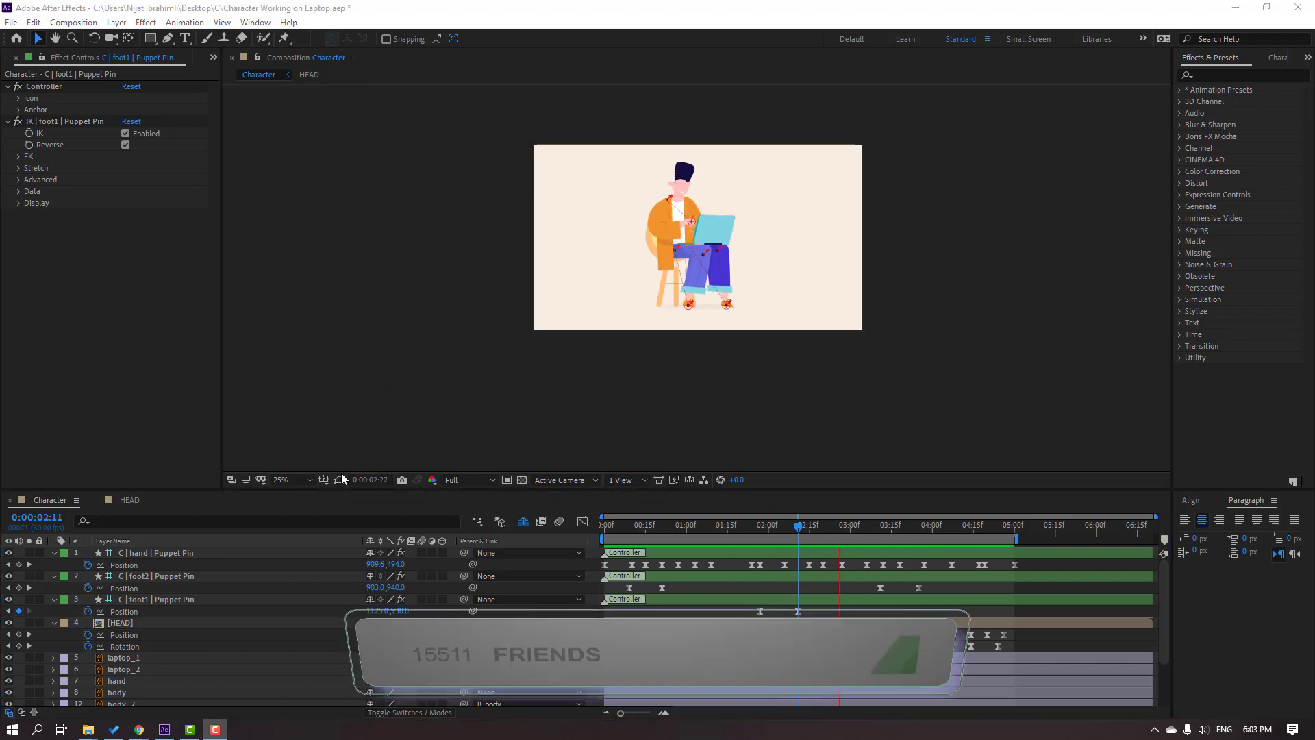
{"action": "left_click", "coordinate": [292, 479]}
{"action": "left_click", "coordinate": [318, 256]}
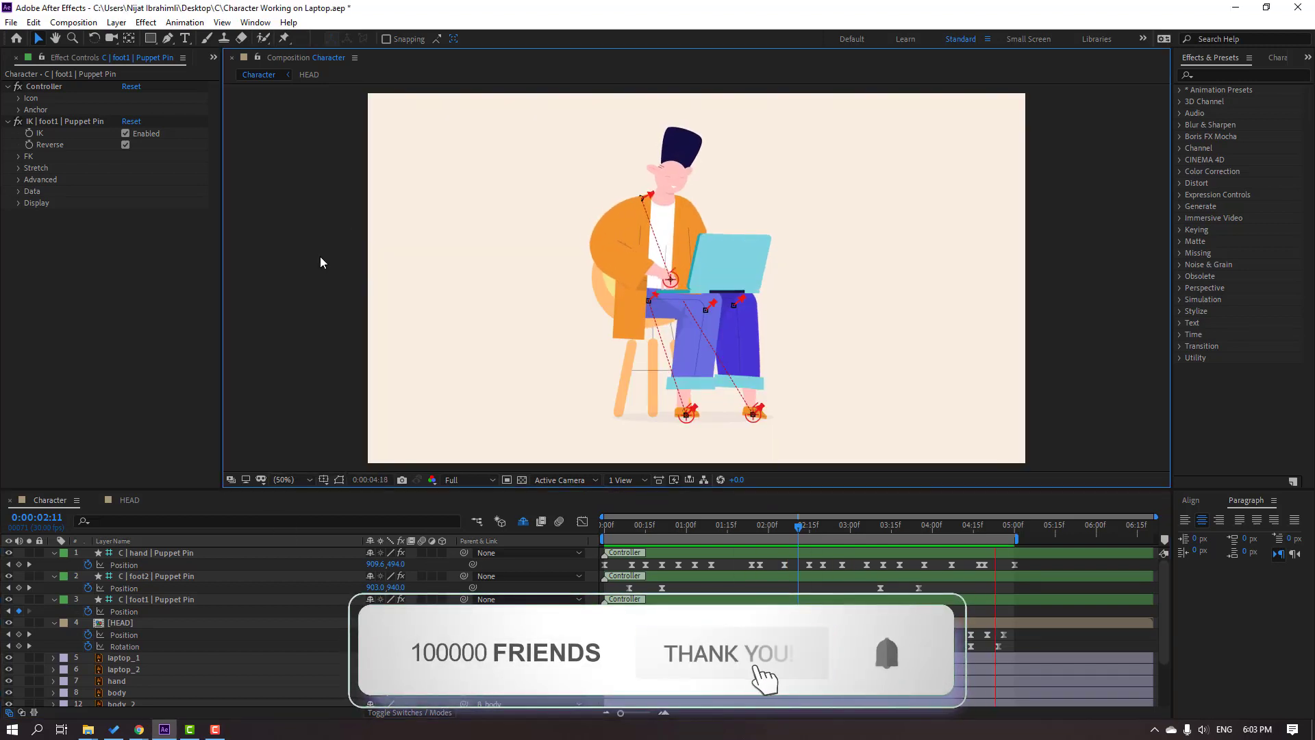